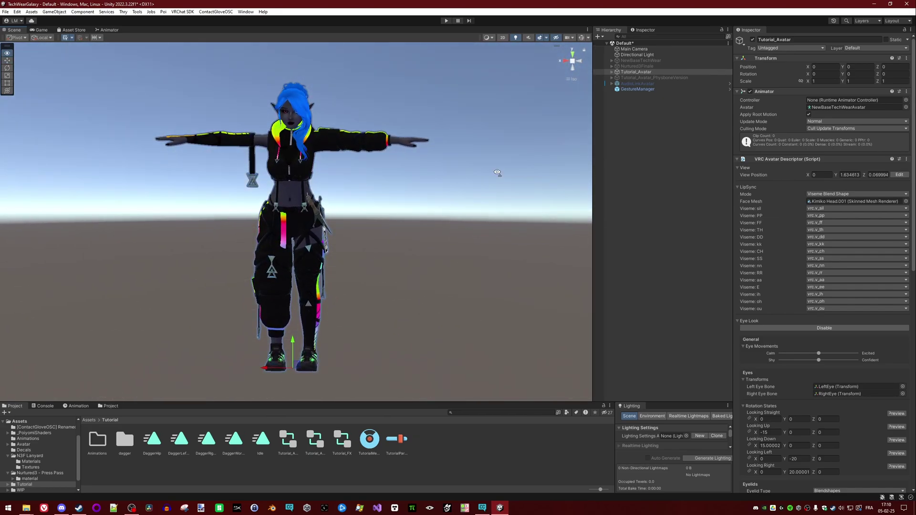
# Step: Examine the dagger on the avatar's hip from several angles, along with its VRC Parent Constraint sources
pyautogui.keyDown('alt'); pyautogui.moveTo(443, 254); pyautogui.dragTo(484, 240); pyautogui.keyUp('alt')
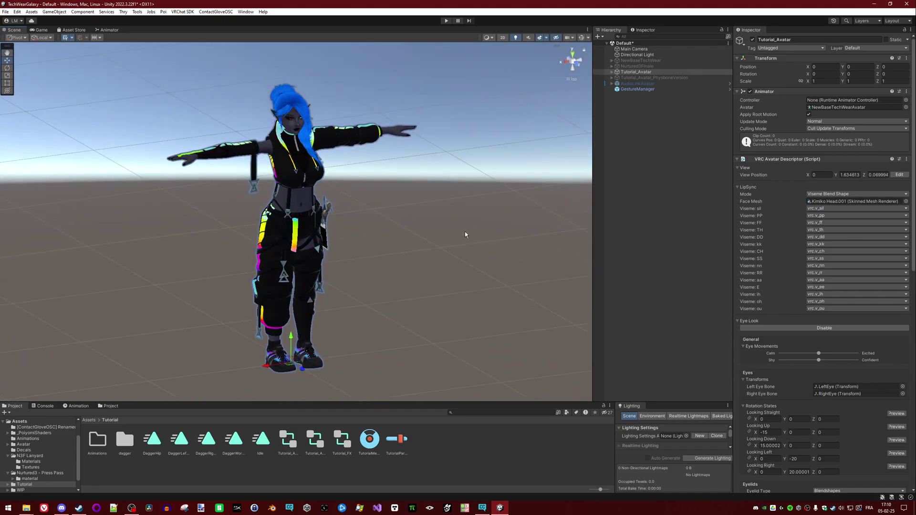
pyautogui.keyDown('alt'); pyautogui.moveTo(367, 184); pyautogui.dragTo(397, 222); pyautogui.keyUp('alt')
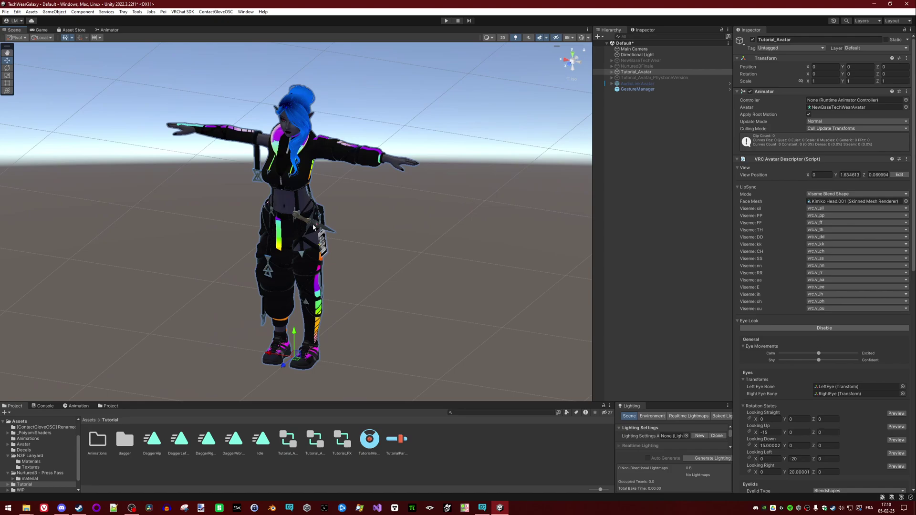
pyautogui.click(314, 227)
pyautogui.click(305, 220)
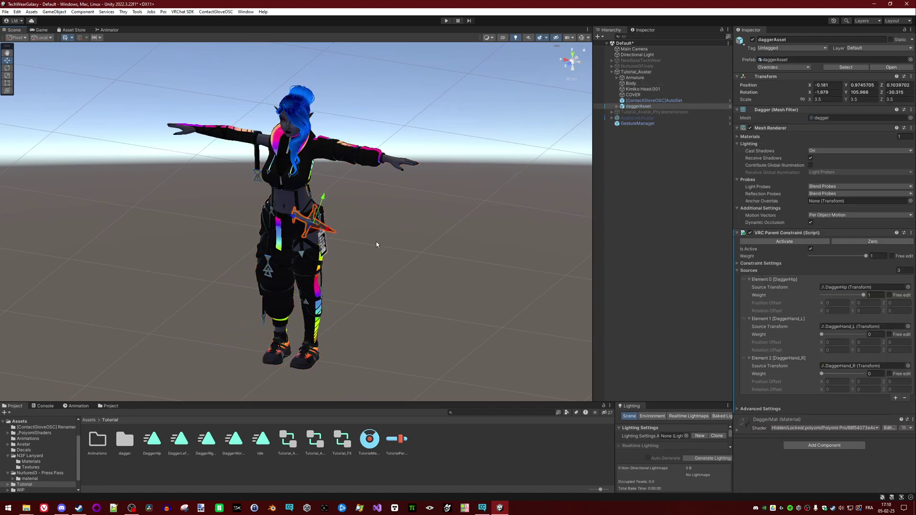
pyautogui.keyDown('alt'); pyautogui.moveTo(376, 244); pyautogui.dragTo(411, 194); pyautogui.keyUp('alt')
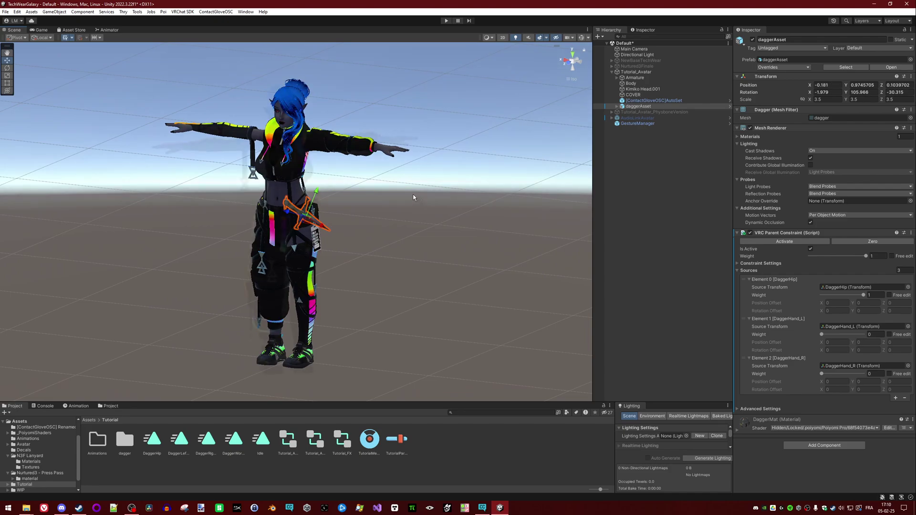
pyautogui.keyDown('alt'); pyautogui.moveTo(413, 198); pyautogui.dragTo(244, 212); pyautogui.keyUp('alt')
pyautogui.moveTo(366, 194); pyautogui.dragTo(371, 218)
pyautogui.keyDown('alt'); pyautogui.moveTo(404, 248); pyautogui.dragTo(387, 220); pyautogui.keyUp('alt')
pyautogui.moveTo(385, 200); pyautogui.dragTo(413, 214, button='middle')
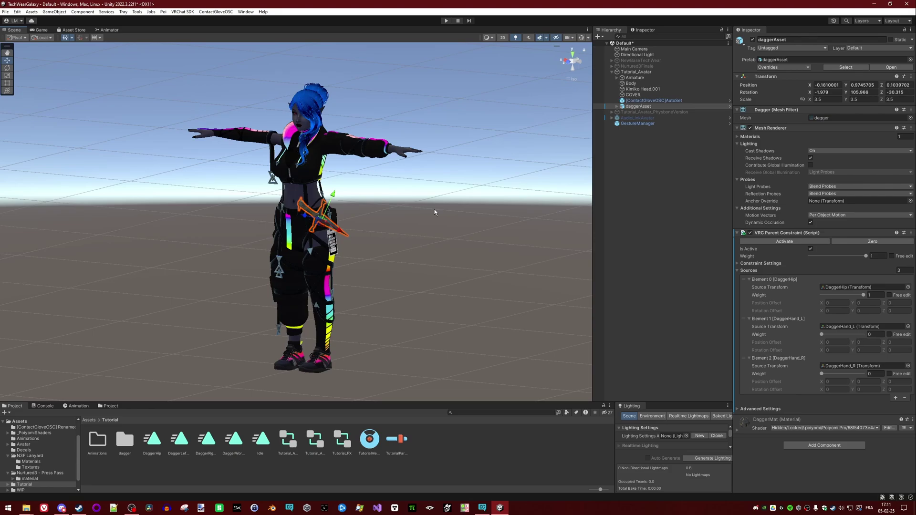
pyautogui.keyDown('alt'); pyautogui.moveTo(434, 212); pyautogui.dragTo(358, 218); pyautogui.keyUp('alt')
pyautogui.scroll(3, 357, 217)
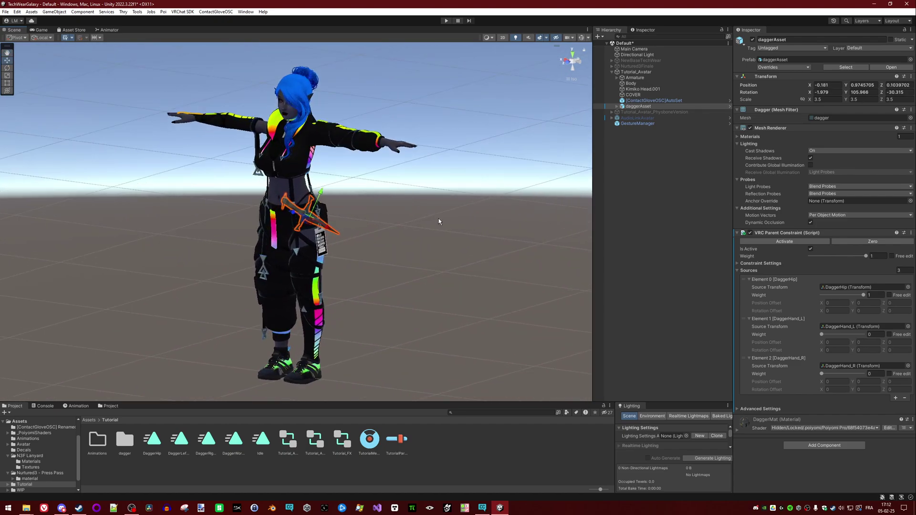
pyautogui.moveTo(427, 199); pyautogui.dragTo(399, 233, button='middle')
pyautogui.keyDown('alt'); pyautogui.moveTo(399, 234); pyautogui.dragTo(414, 257); pyautogui.keyUp('alt')
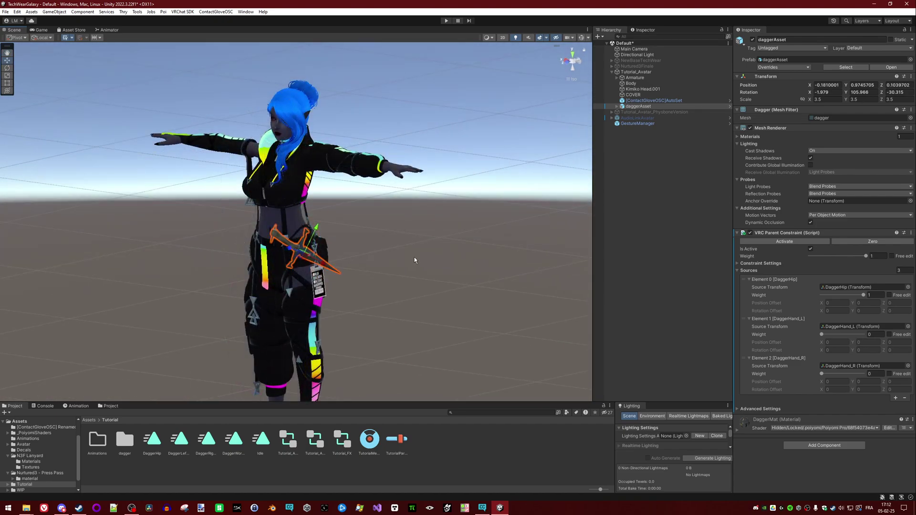
pyautogui.moveTo(414, 257); pyautogui.dragTo(411, 205, button='middle')
pyautogui.keyDown('alt'); pyautogui.moveTo(389, 200); pyautogui.dragTo(422, 196); pyautogui.keyUp('alt')
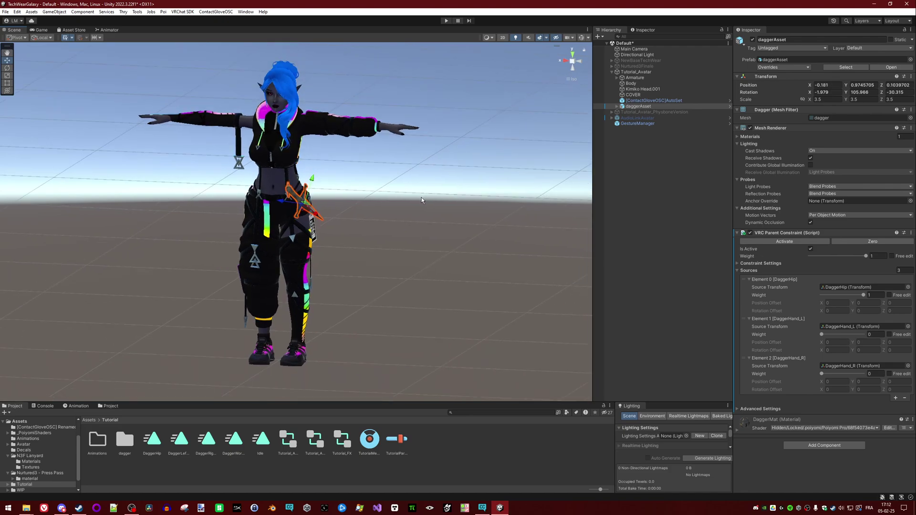
pyautogui.moveTo(421, 197); pyautogui.dragTo(385, 198, button='middle')
pyautogui.moveTo(354, 207)
pyautogui.keyDown('alt'); pyautogui.mouseDown()
pyautogui.moveTo(455, 176)
pyautogui.moveTo(467, 188)
pyautogui.moveTo(320, 209)
pyautogui.moveTo(358, 191)
pyautogui.mouseUp(); pyautogui.keyUp('alt')
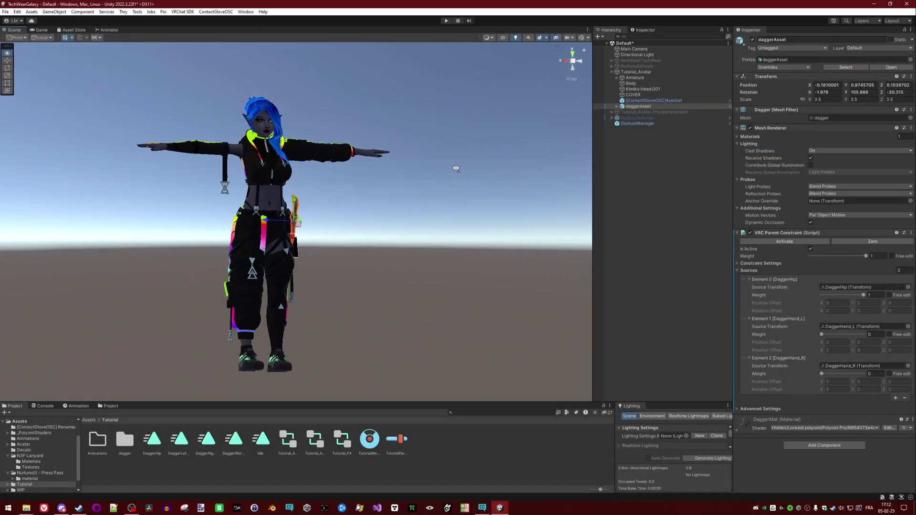
pyautogui.keyDown('alt'); pyautogui.moveTo(456, 168); pyautogui.dragTo(387, 201); pyautogui.keyUp('alt')
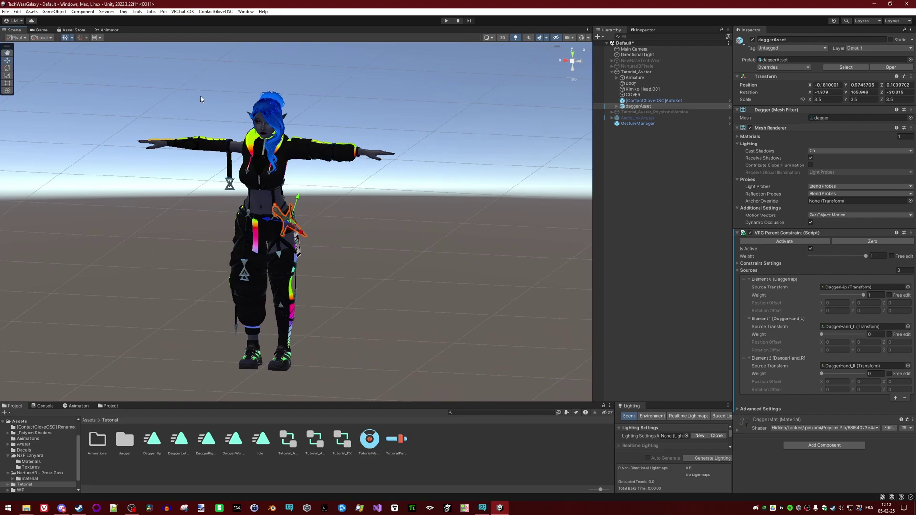
# Step: Inspect the avatar's Body mesh and the separate daggerAsset object attached at the hip
pyautogui.click(237, 179)
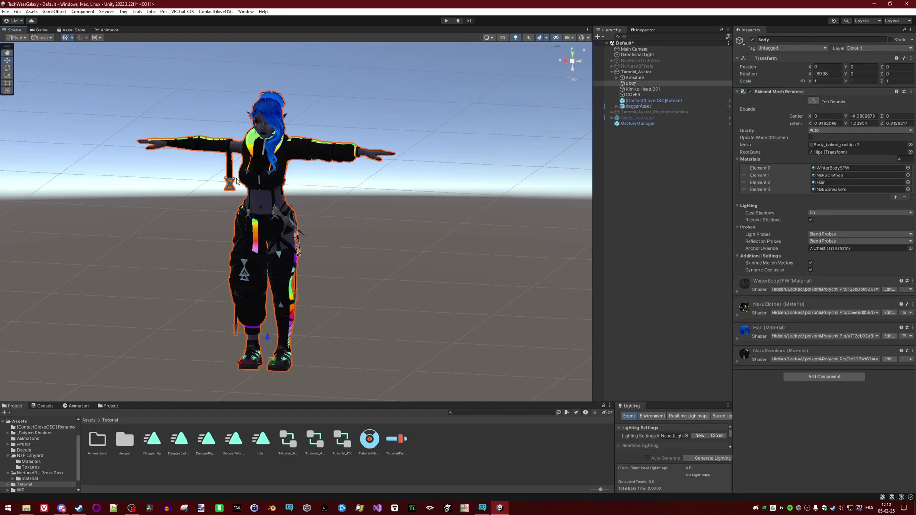
pyautogui.click(283, 218)
pyautogui.keyDown('alt'); pyautogui.moveTo(283, 217); pyautogui.dragTo(406, 212); pyautogui.keyUp('alt')
pyautogui.moveTo(390, 207)
pyautogui.mouseDown(button='middle')
pyautogui.moveTo(369, 198)
pyautogui.moveTo(387, 203)
pyautogui.mouseUp(button='middle')
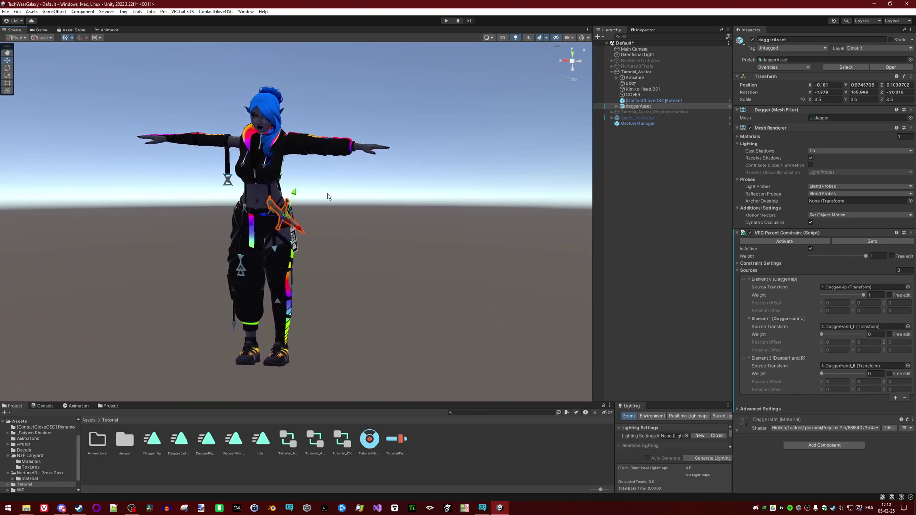
pyautogui.keyDown('alt'); pyautogui.moveTo(327, 196); pyautogui.dragTo(298, 171); pyautogui.keyUp('alt')
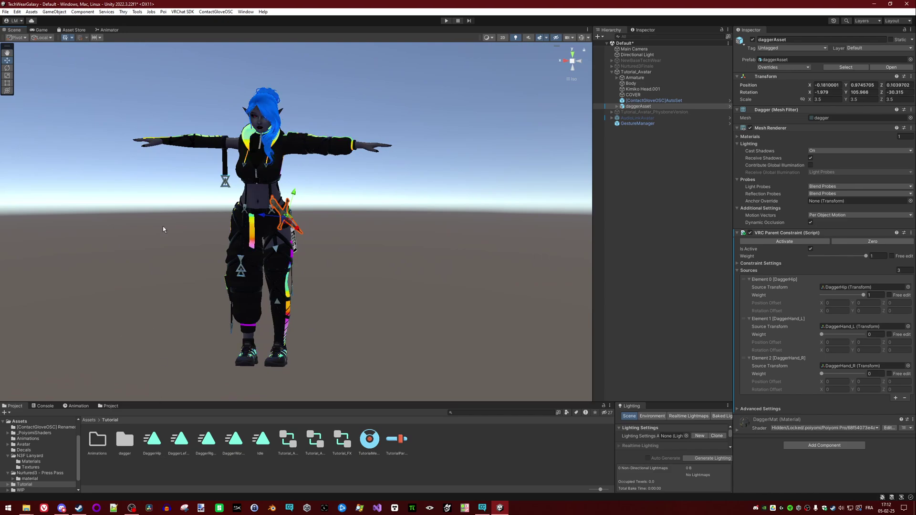
pyautogui.keyDown('alt'); pyautogui.moveTo(373, 185); pyautogui.dragTo(420, 224); pyautogui.keyUp('alt')
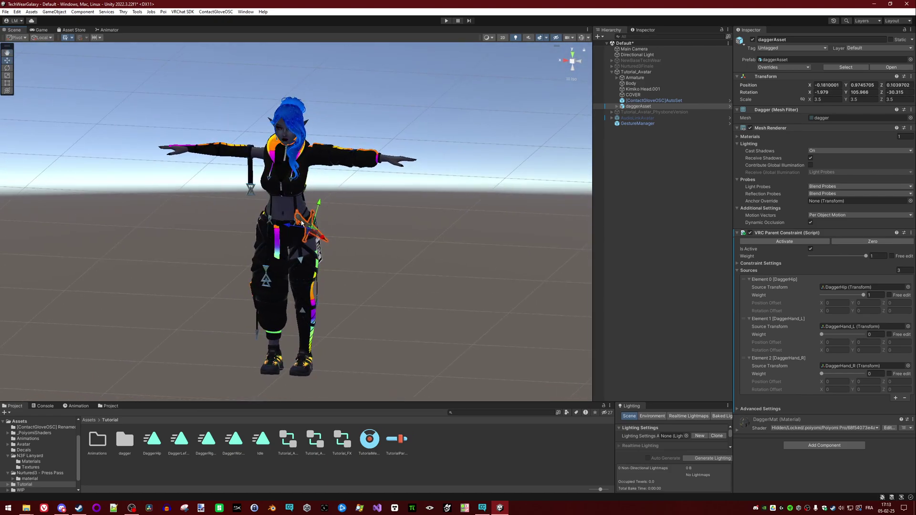
pyautogui.click(286, 244)
pyautogui.click(308, 227)
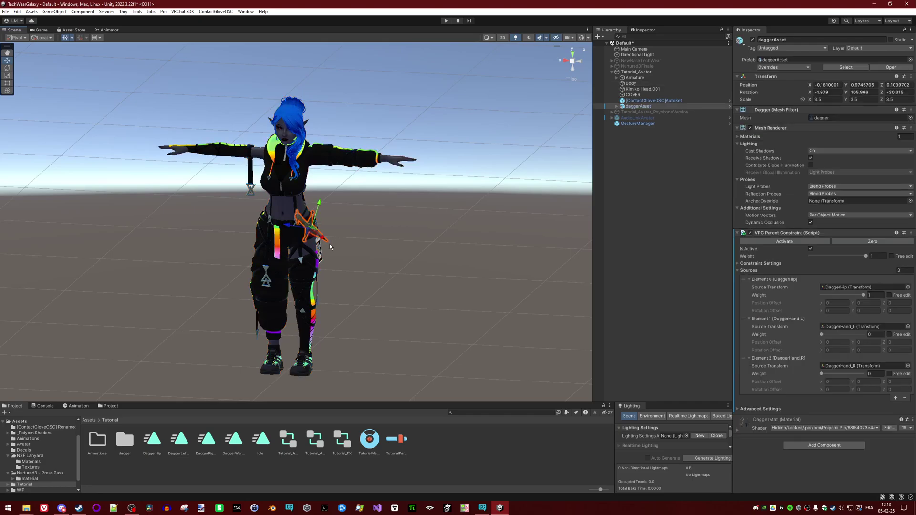
pyautogui.keyDown('alt'); pyautogui.moveTo(330, 245); pyautogui.dragTo(387, 202); pyautogui.keyUp('alt')
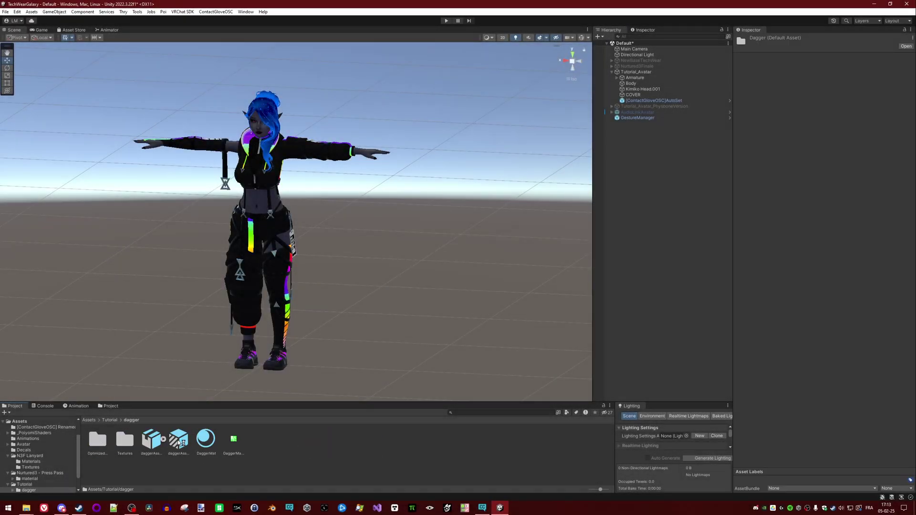
# Step: Place the daggerAsset prefab in the scene at position 0, 0, 0 and parent it to Tutorial_Avatar
pyautogui.moveTo(390, 288); pyautogui.dragTo(372, 261)
pyautogui.moveTo(373, 261); pyautogui.dragTo(354, 319, button='right')
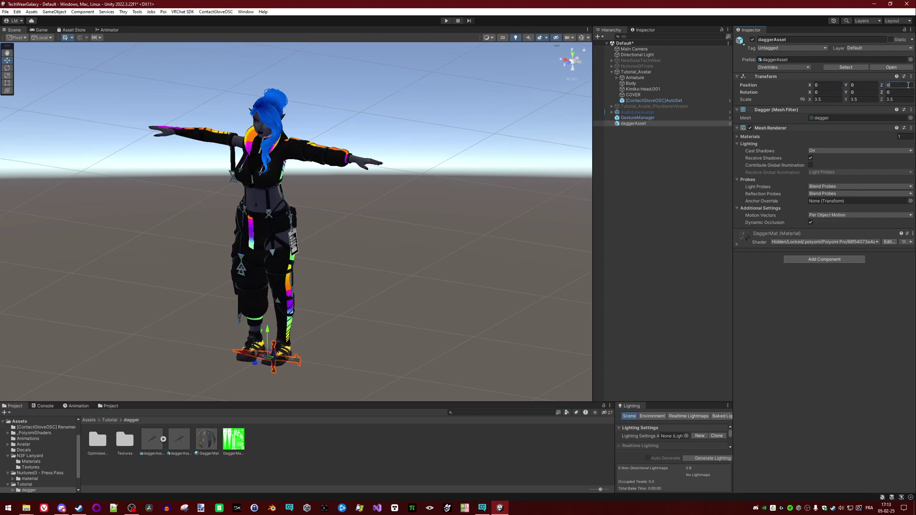
pyautogui.keyDown('alt'); pyautogui.moveTo(428, 288); pyautogui.dragTo(601, 150); pyautogui.keyUp('alt')
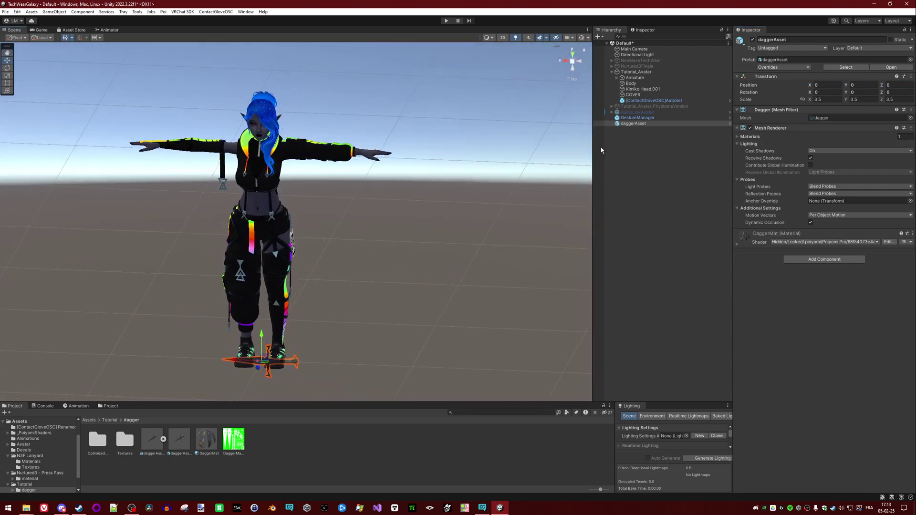
pyautogui.moveTo(635, 125); pyautogui.dragTo(642, 72)
# Step: Delete the existing HipSender and DaggerHip objects from the Hips bone of Tutorial_Avatar's armature
pyautogui.keyDown('alt'); pyautogui.moveTo(451, 239); pyautogui.dragTo(353, 277); pyautogui.keyUp('alt')
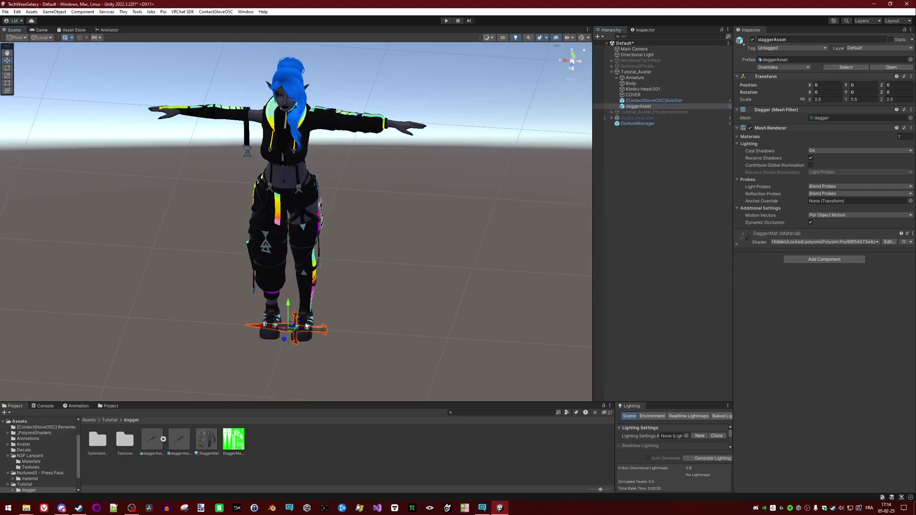
pyautogui.keyDown('alt'); pyautogui.moveTo(301, 326); pyautogui.dragTo(200, 252); pyautogui.keyUp('alt')
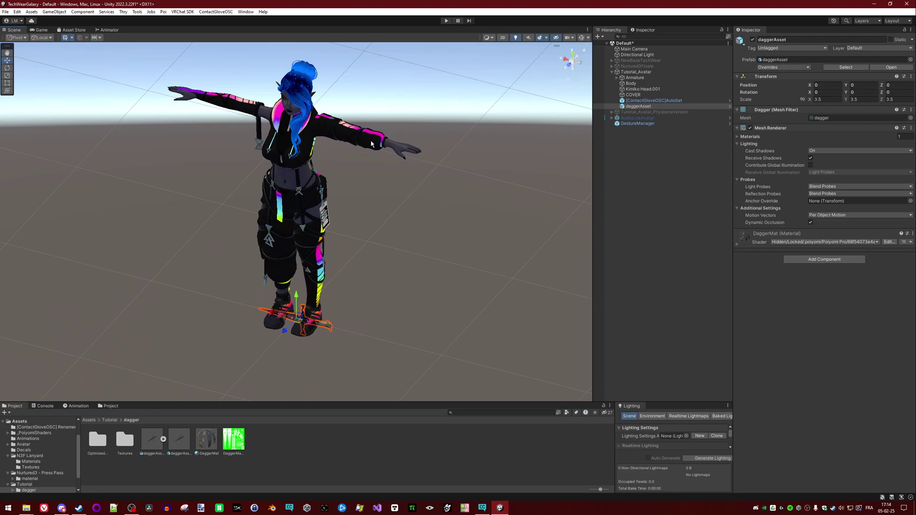
pyautogui.keyDown('alt'); pyautogui.moveTo(174, 228); pyautogui.dragTo(435, 196); pyautogui.keyUp('alt')
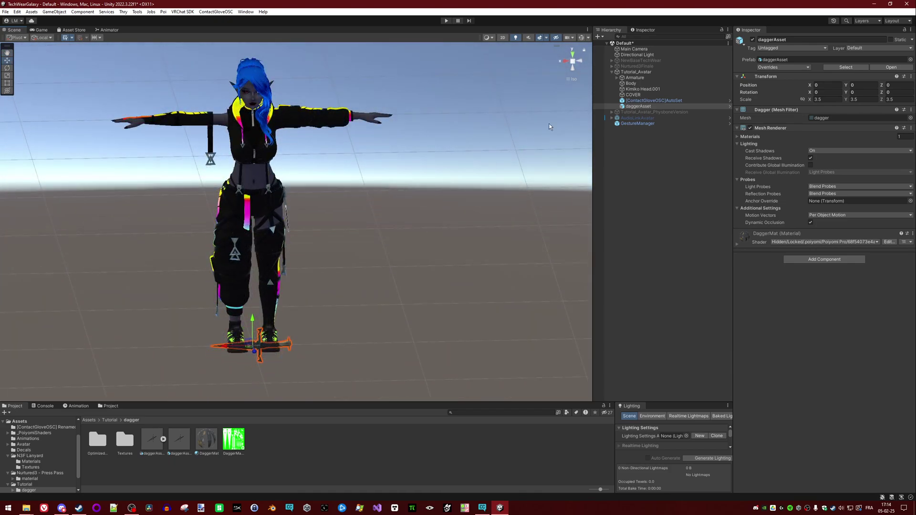
pyautogui.click(661, 79)
pyautogui.press('Right')
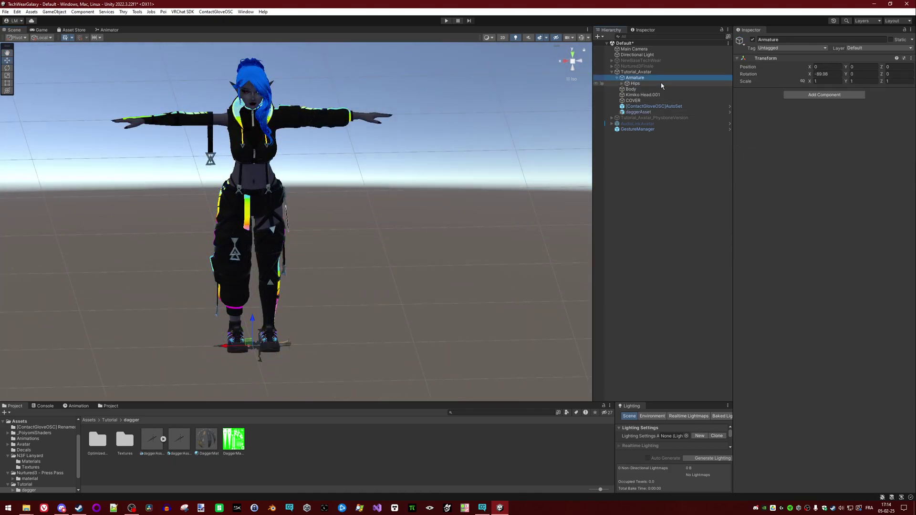
pyautogui.click(660, 83)
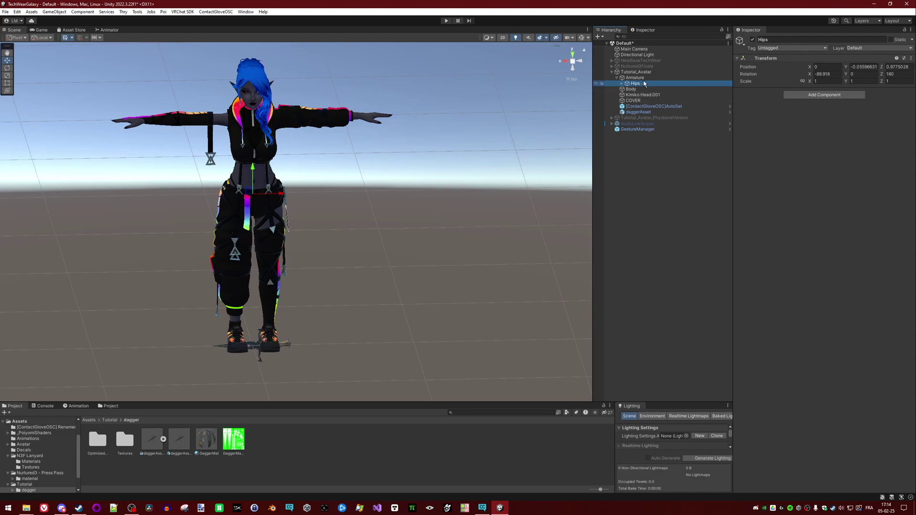
pyautogui.press('Right')
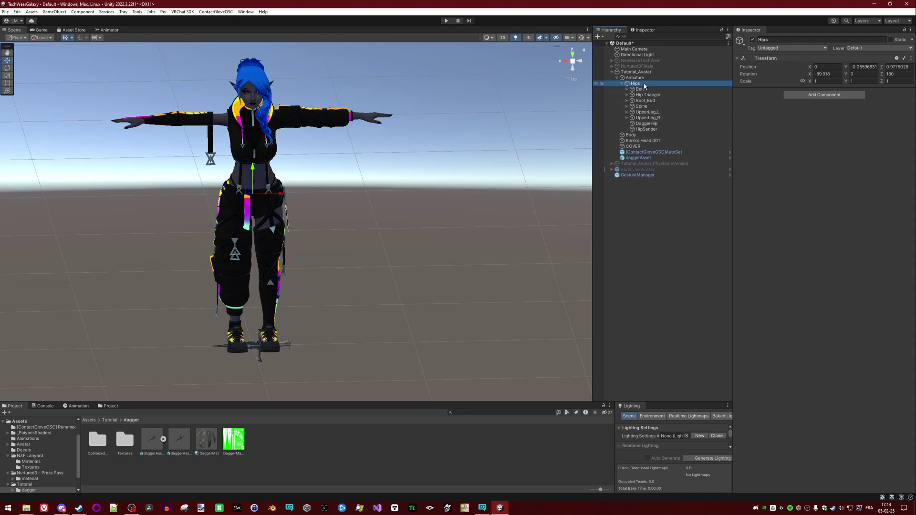
pyautogui.click(661, 130)
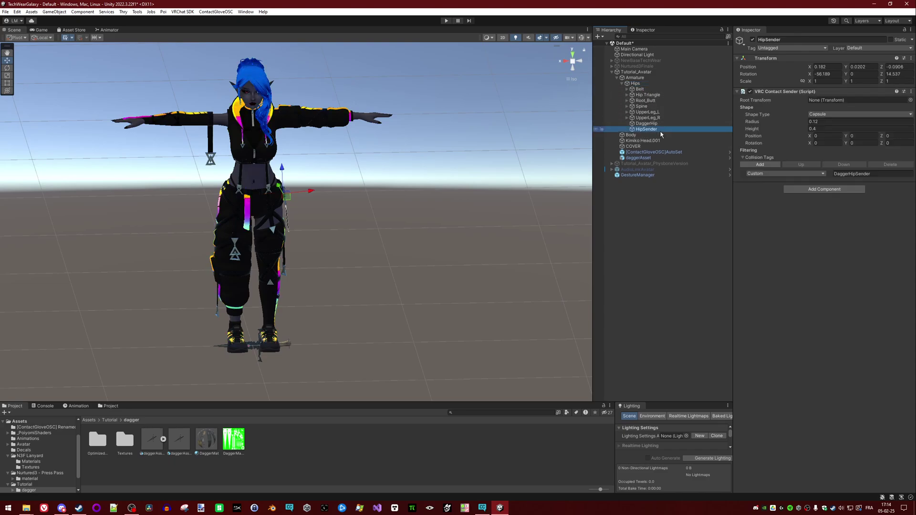
pyautogui.press('Delete')
pyautogui.doubleClick(659, 122)
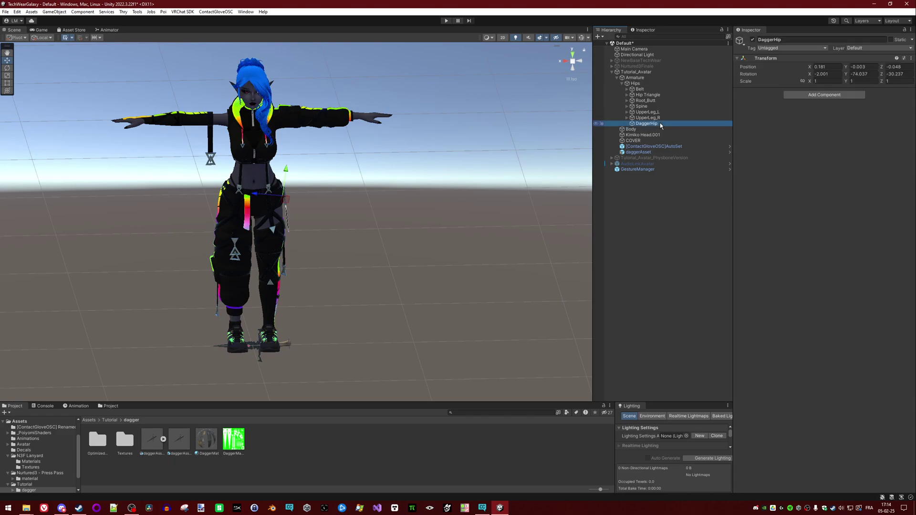
pyautogui.press('Delete')
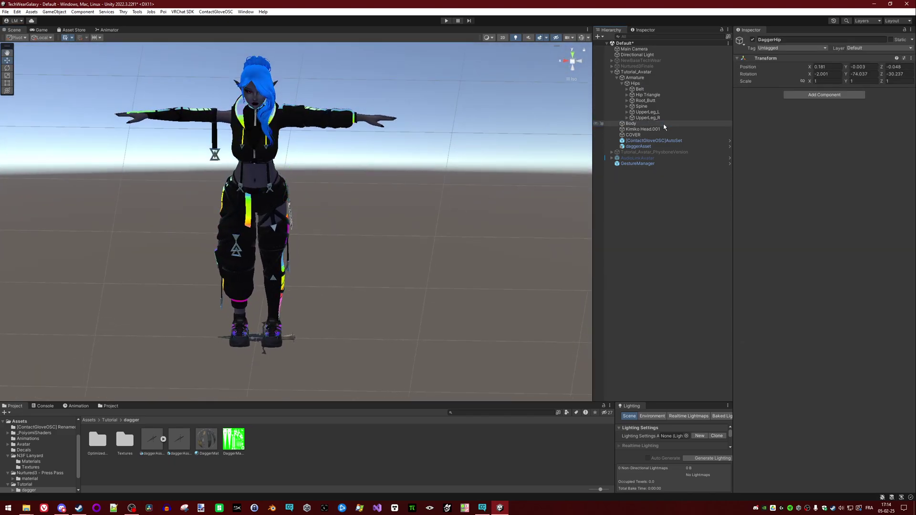
# Step: Create an empty child object named DaggerHip under the Hips bone
pyautogui.rightClick(650, 86)
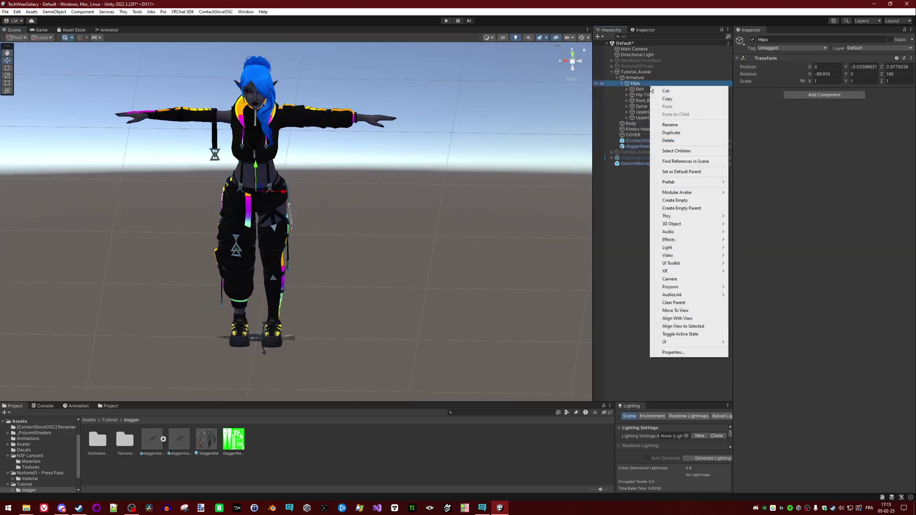
pyautogui.click(676, 200)
pyautogui.write('Da')
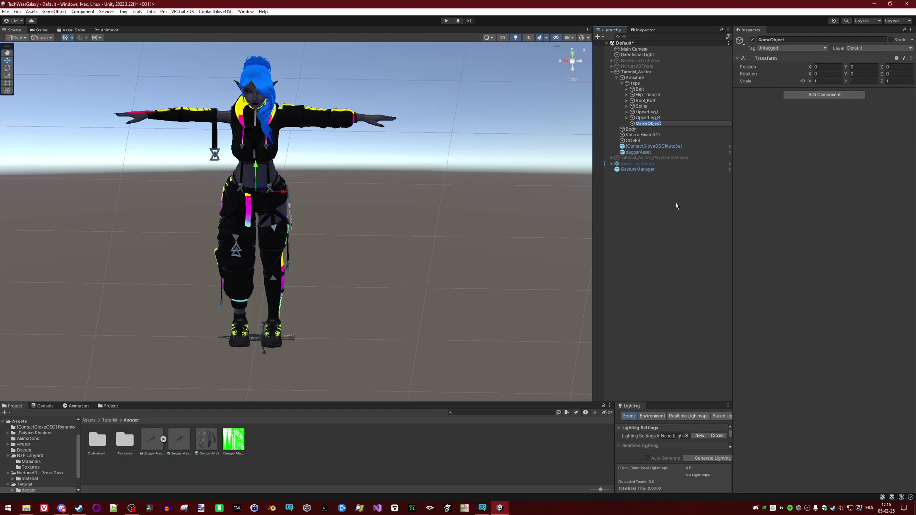
pyautogui.write('ggerHip')
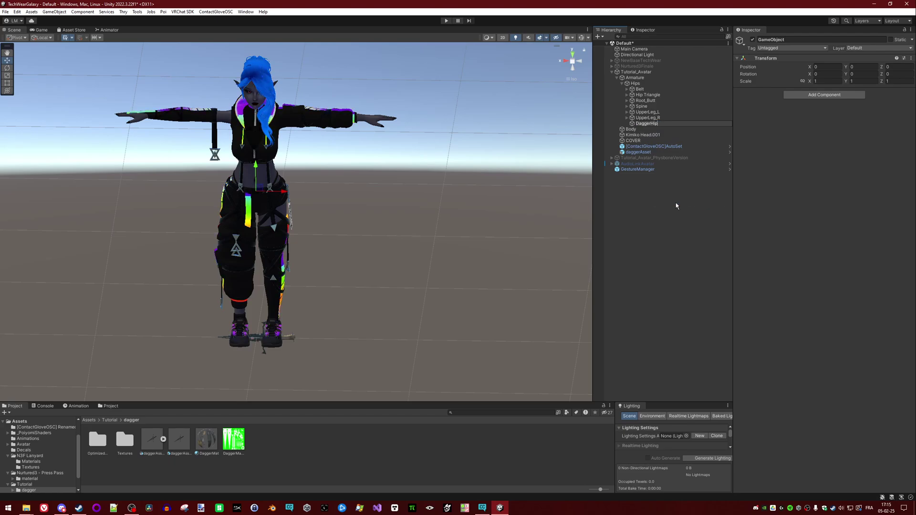
pyautogui.press('Return')
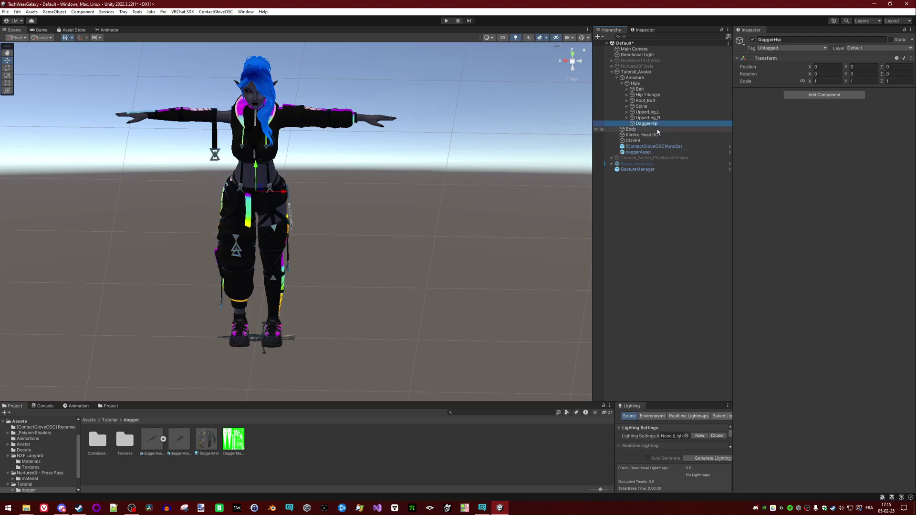
# Step: Expand the armature from Spine through Chest, Shoulder_L and UpperArm_L to Arm_L to expose the Wrist_L bone
pyautogui.click(663, 105)
pyautogui.press('Right')
pyautogui.press('Right')
pyautogui.press('Right')
pyautogui.press('Down')
pyautogui.press('Down')
pyautogui.press('Down')
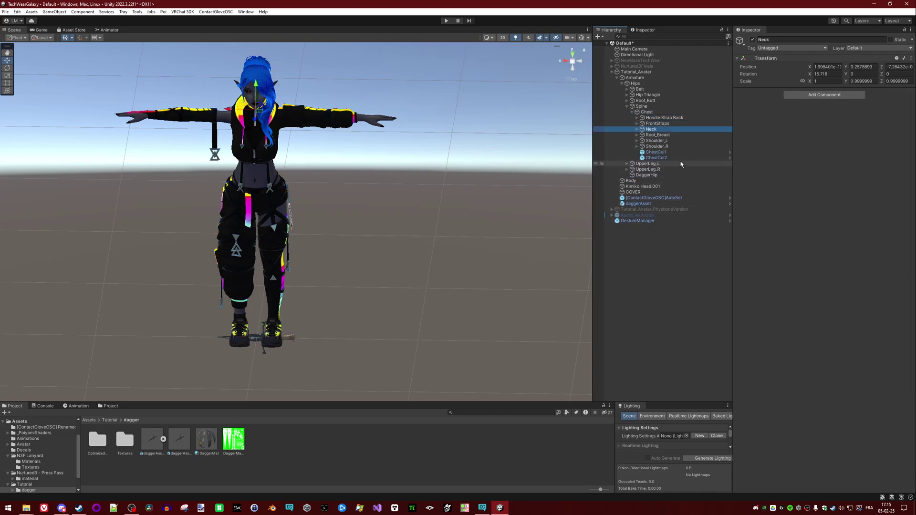
pyautogui.press('Down')
pyautogui.press('Down')
pyautogui.press('Right')
pyautogui.press('Right')
pyautogui.press('Right')
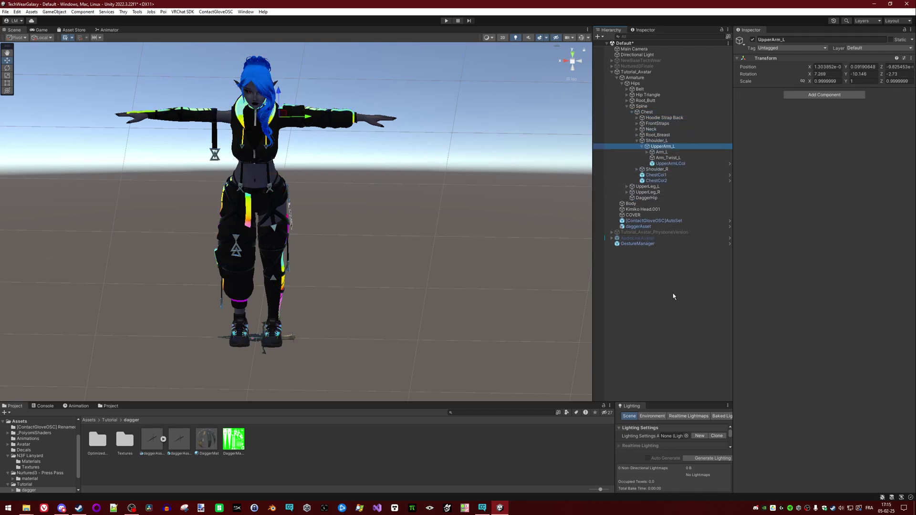
pyautogui.press('Right')
pyautogui.press('Right')
# Step: Expand the bones from Shoulder_R through UpperArm_R and Arm_R to Wrist_R to expose its child objects
pyautogui.press('Down')
pyautogui.press('Down')
pyautogui.press('Down')
pyautogui.press('Down')
pyautogui.press('Down')
pyautogui.press('Down')
pyautogui.press('Right')
pyautogui.press('Right')
pyautogui.press('Right')
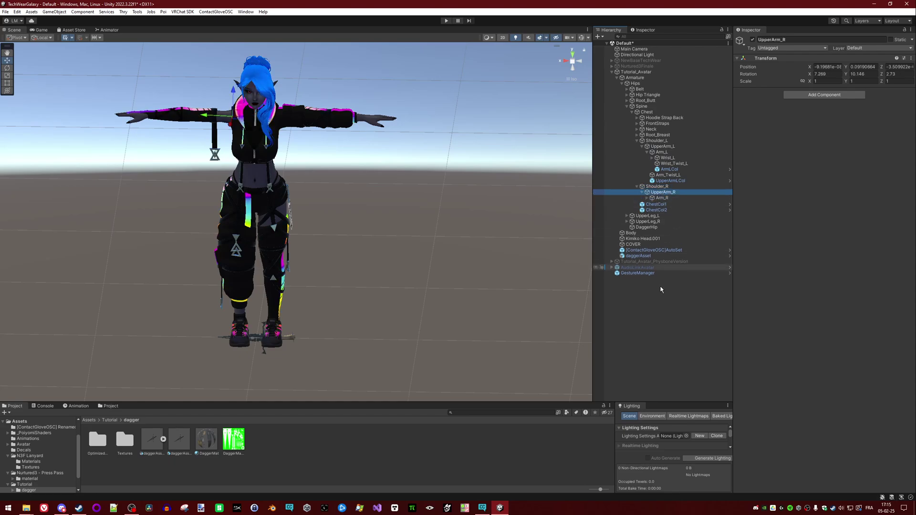
pyautogui.press('Right')
pyautogui.press('Right')
pyautogui.press('Right')
pyautogui.press('Right')
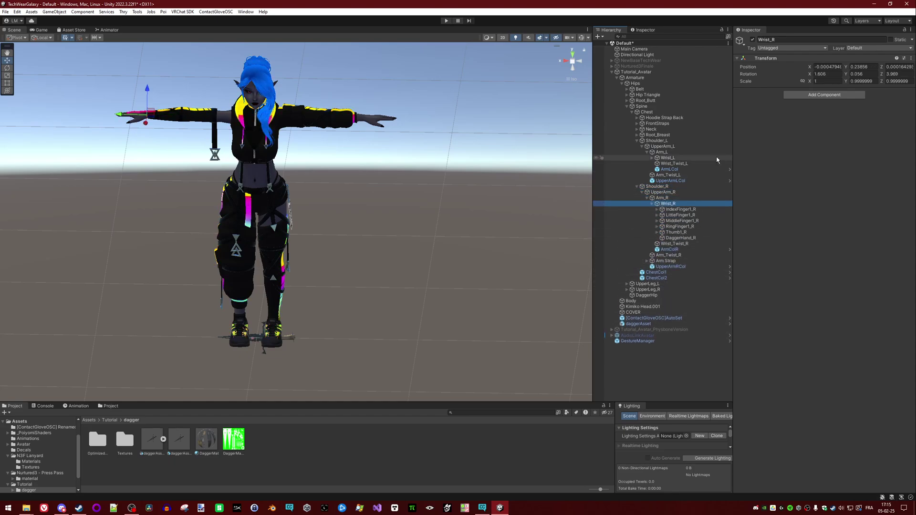
# Step: Delete the existing DaggerHand_L object from the Wrist_L bone and DaggerHand_R from the Wrist_R bone
pyautogui.click(668, 158)
pyautogui.press('Right')
pyautogui.press('Right')
pyautogui.press('Down')
pyautogui.press('Down')
pyautogui.press('Down')
pyautogui.press('Down')
pyautogui.press('Down')
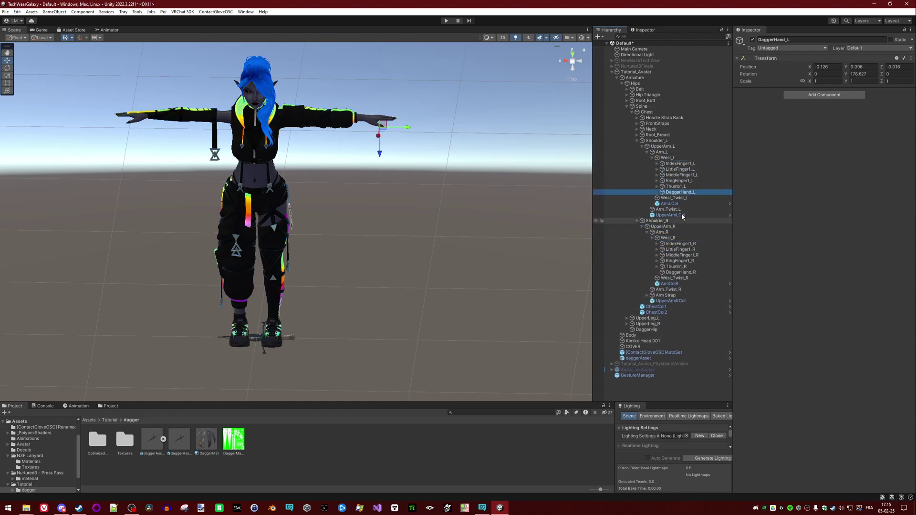
pyautogui.press('Delete')
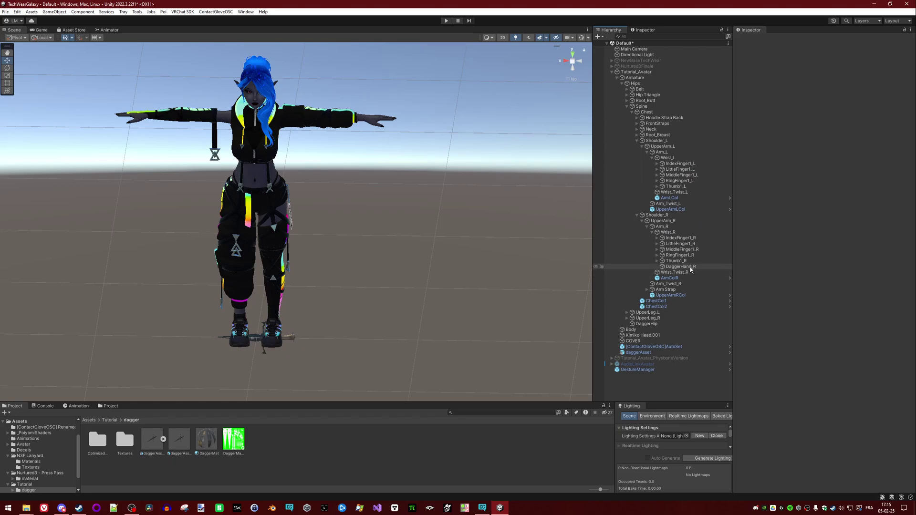
pyautogui.click(691, 267)
pyautogui.press('Delete')
# Step: Create an empty child object named DaggerHand_L under the Wrist_L bone
pyautogui.rightClick(683, 158)
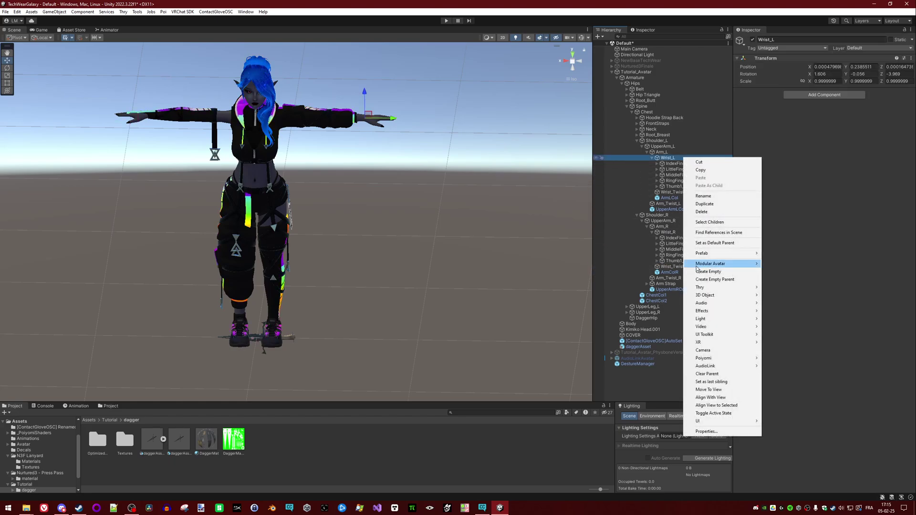
pyautogui.click(710, 271)
pyautogui.write('Dagg')
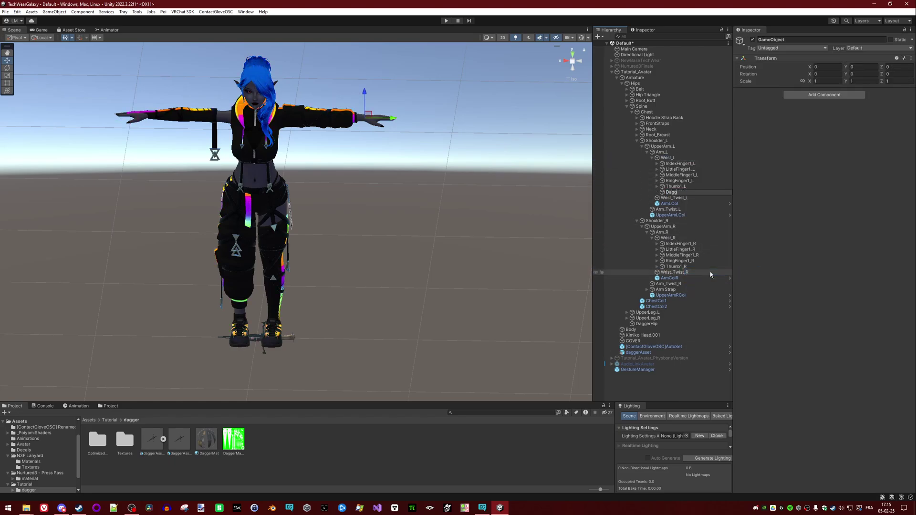
pyautogui.write('erHand_L')
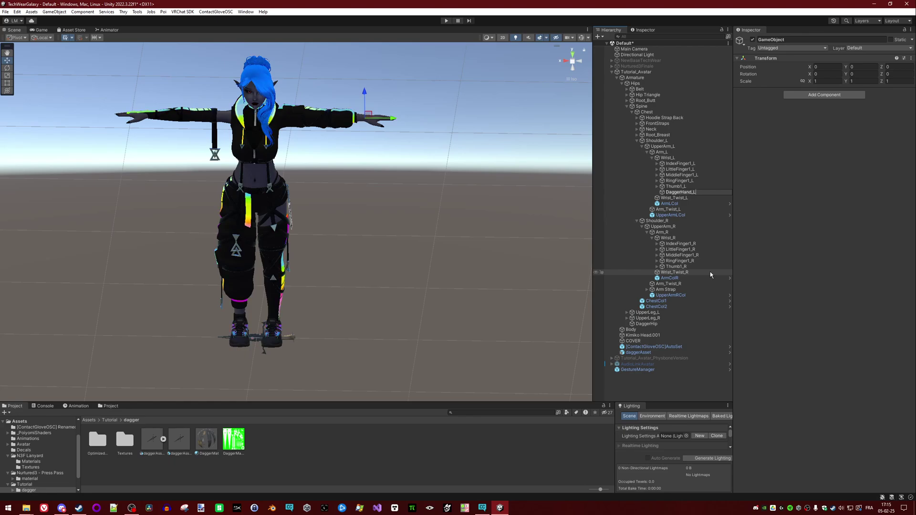
pyautogui.press('Return')
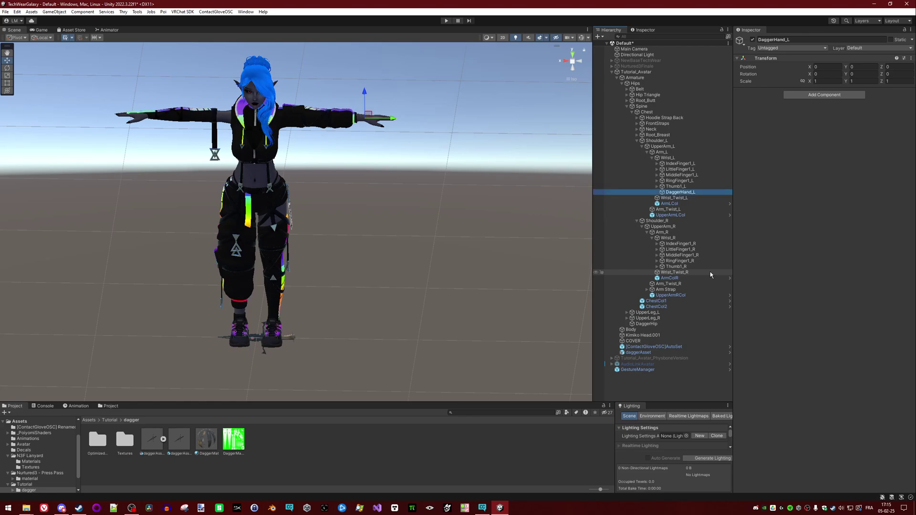
# Step: Create an empty child object named DaggerHand_R under the Wrist_R bone
pyautogui.rightClick(686, 240)
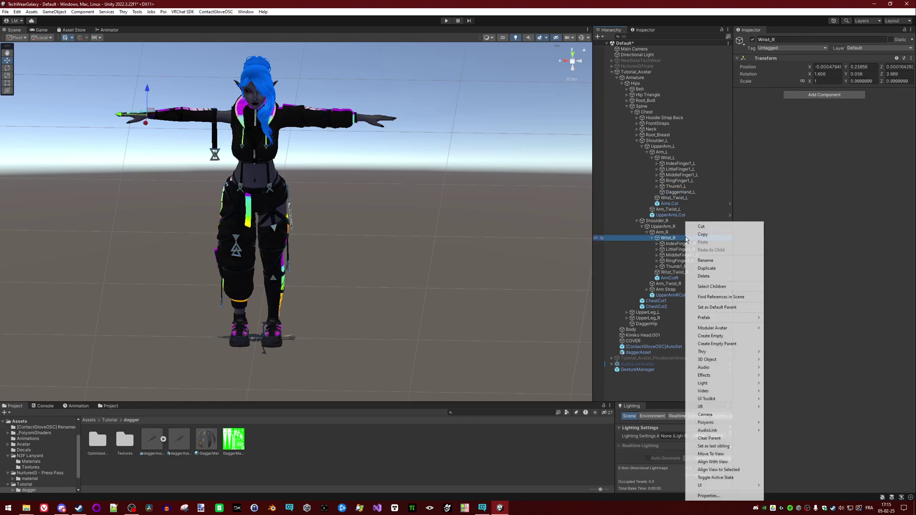
pyautogui.click(716, 336)
pyautogui.write('Dag')
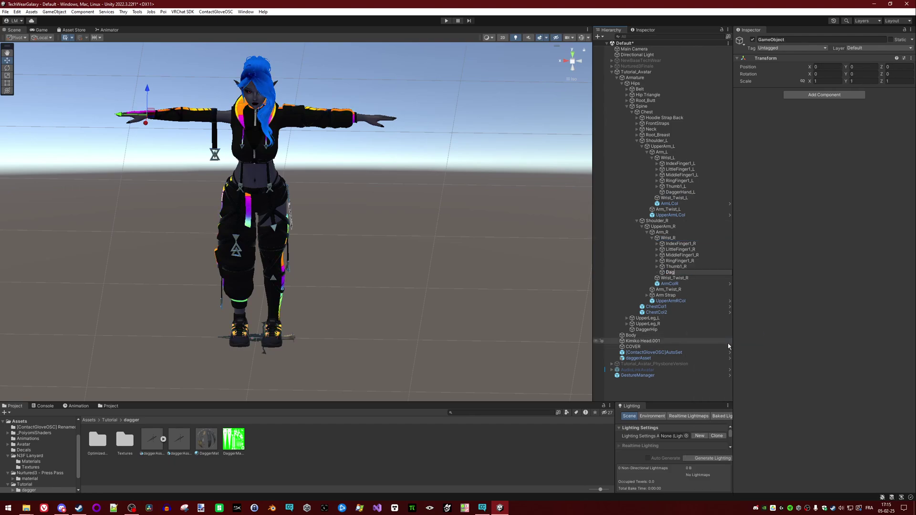
pyautogui.write('ger_')
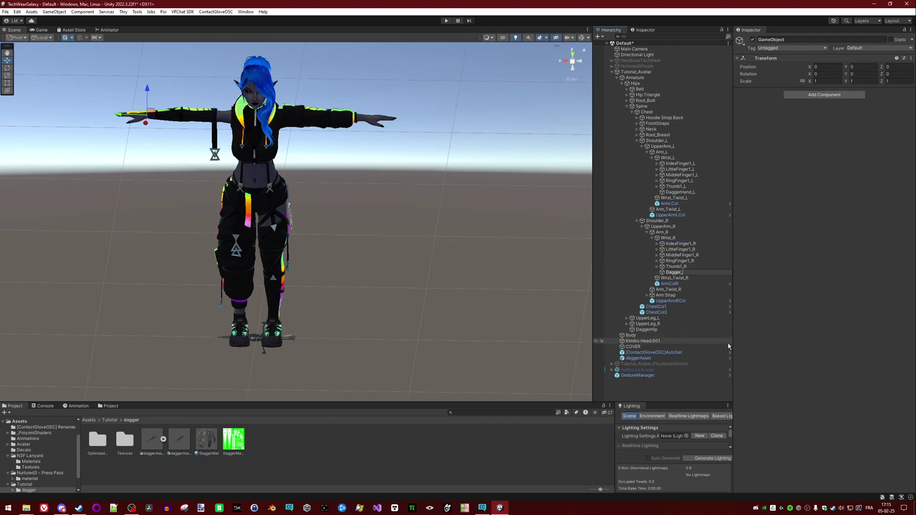
pyautogui.press('BackSpace')
pyautogui.write('Ha')
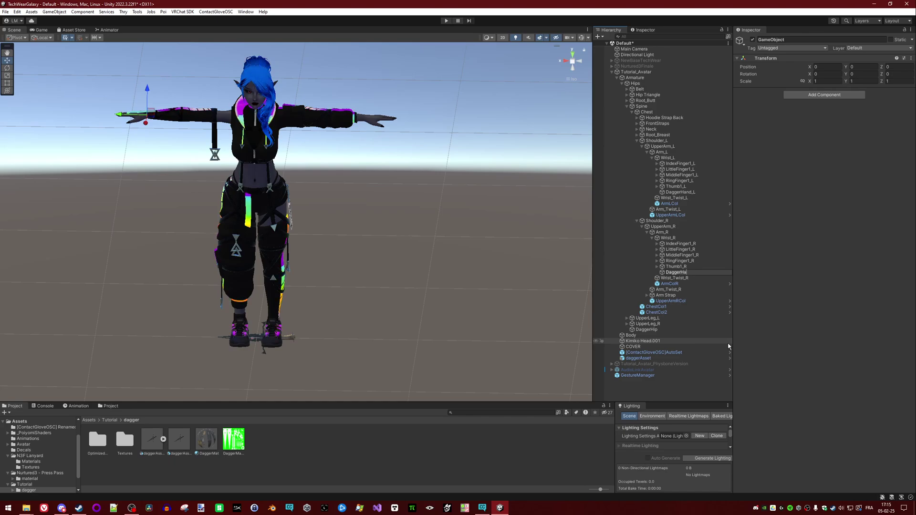
pyautogui.write('nd_R')
pyautogui.press('Return')
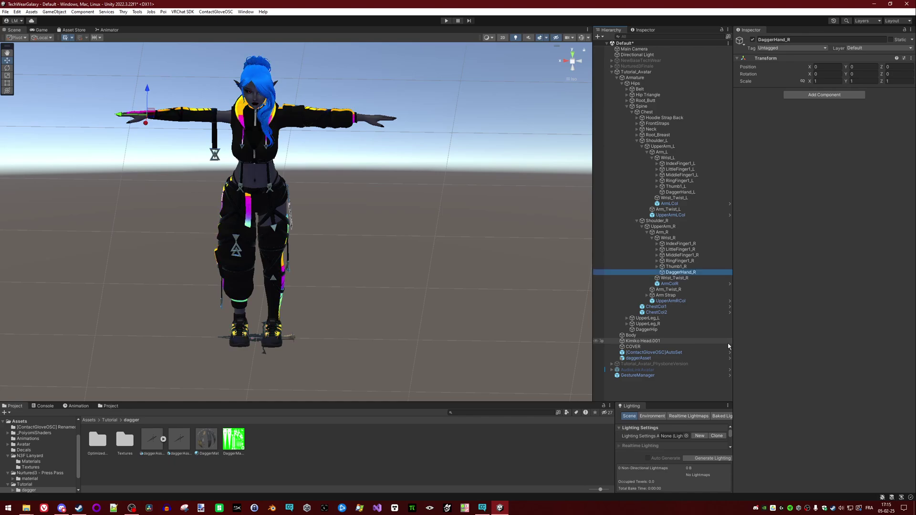
pyautogui.moveTo(400, 272); pyautogui.dragTo(253, 140, button='right')
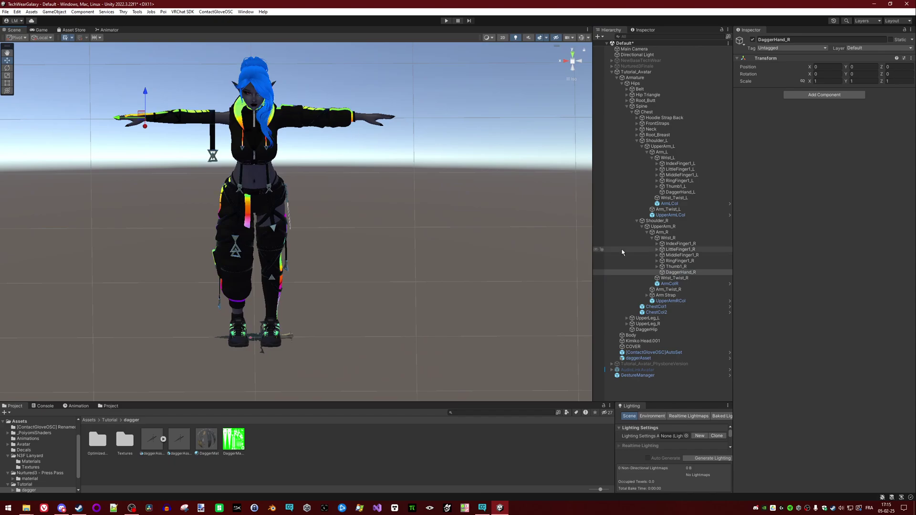
pyautogui.click(682, 193)
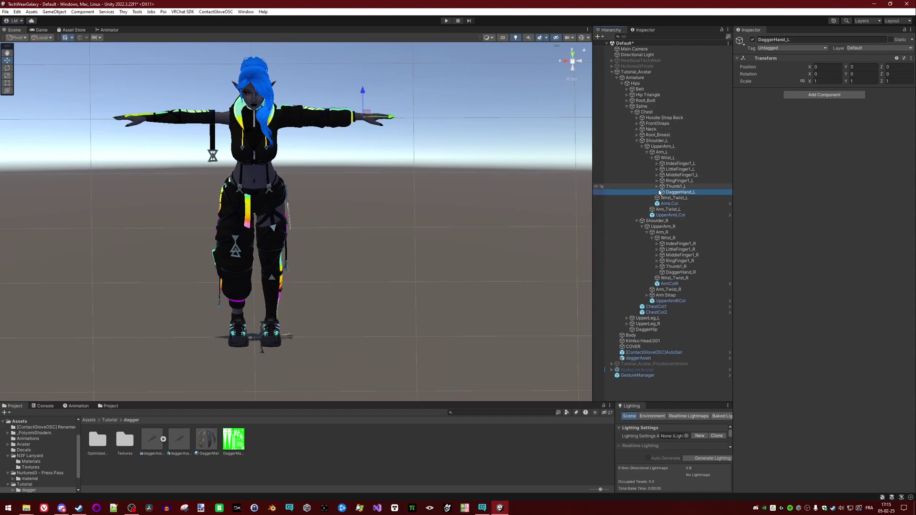
pyautogui.click(675, 330)
pyautogui.moveTo(468, 307)
pyautogui.keyDown('alt'); pyautogui.mouseDown()
pyautogui.moveTo(444, 303)
pyautogui.moveTo(470, 282)
pyautogui.moveTo(443, 299)
pyautogui.moveTo(456, 304)
pyautogui.mouseUp(); pyautogui.keyUp('alt')
# Step: Add a VRC Parent Constraint component to the daggerAsset object at the avatar's feet
pyautogui.click(261, 343)
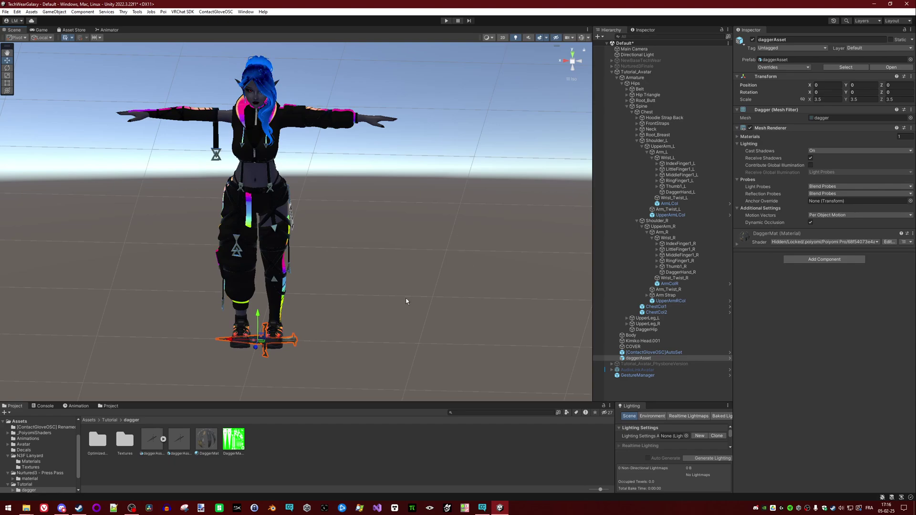
pyautogui.keyDown('alt'); pyautogui.moveTo(364, 332); pyautogui.dragTo(388, 284); pyautogui.keyUp('alt')
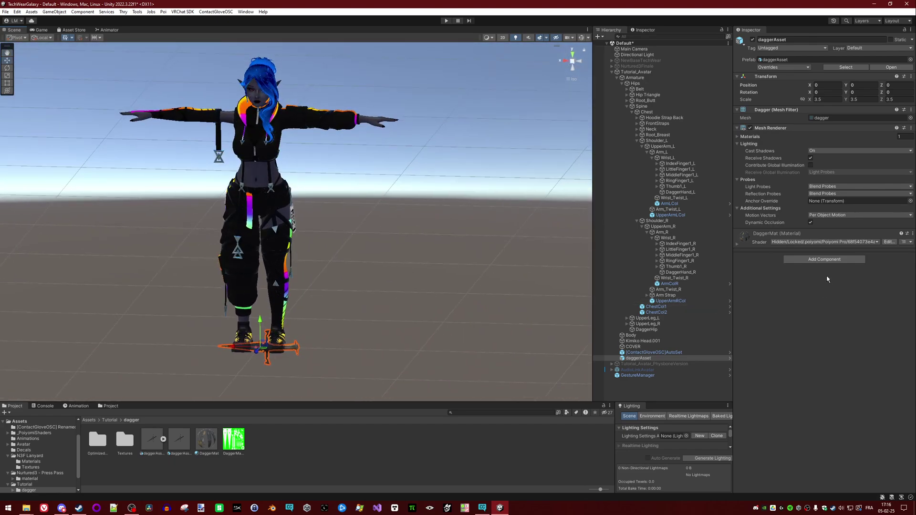
pyautogui.click(808, 262)
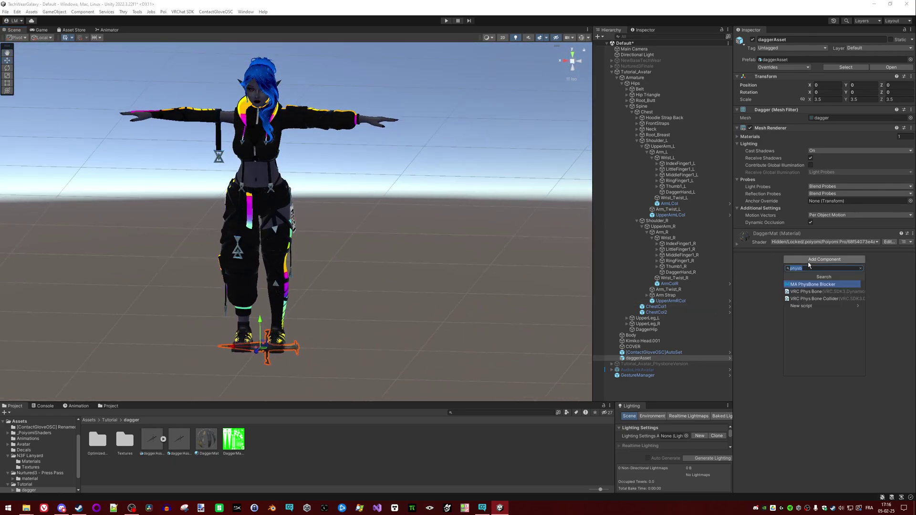
pyautogui.write('parent')
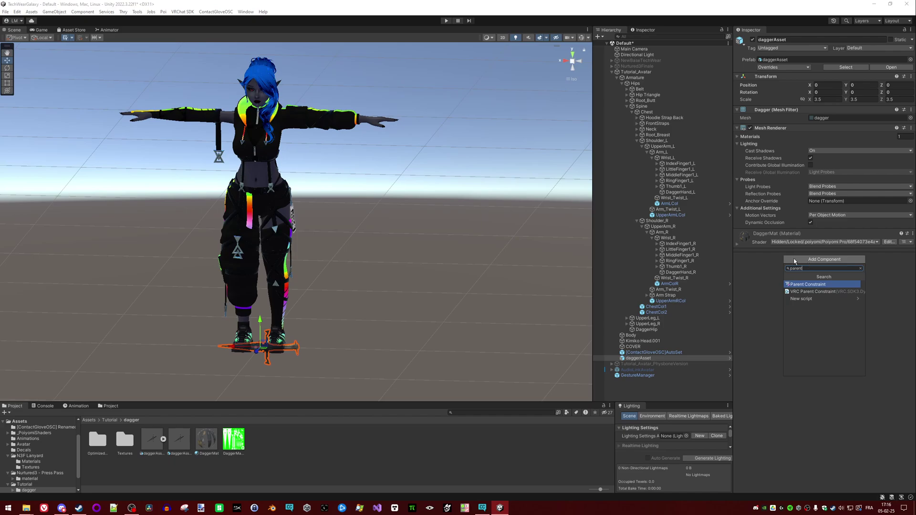
pyautogui.click(813, 291)
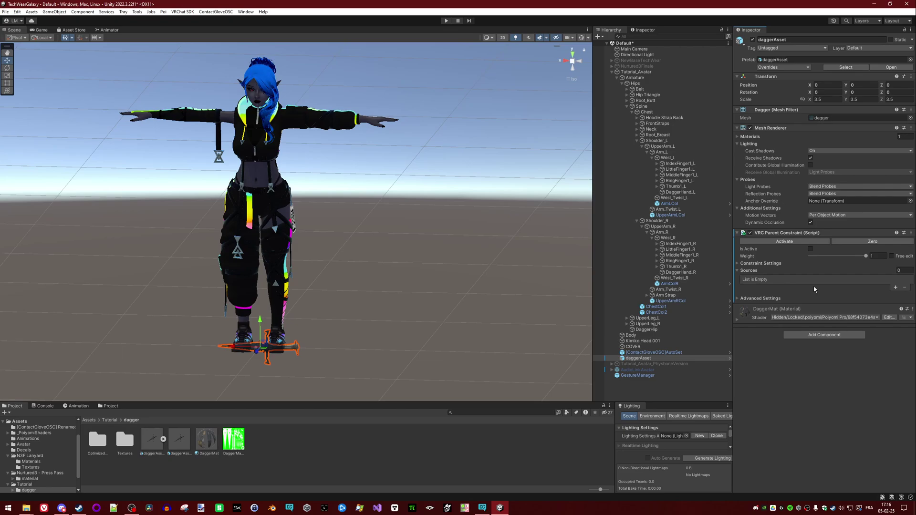
# Step: Add three empty source entries to the dagger's VRC Parent Constraint
pyautogui.click(895, 287)
pyautogui.click(895, 319)
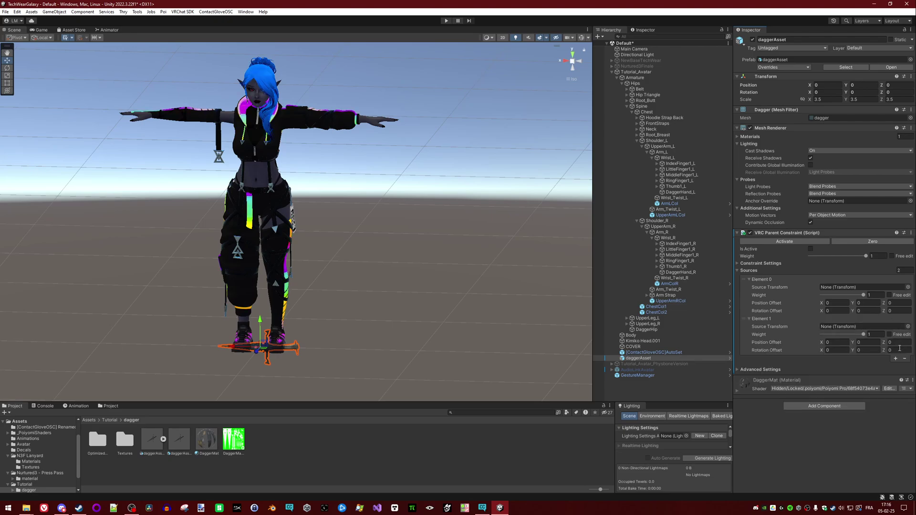
pyautogui.click(895, 360)
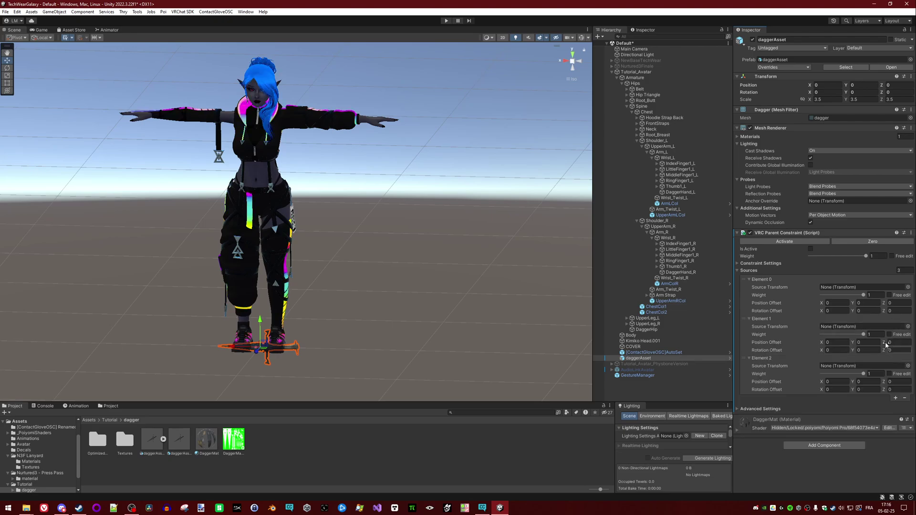
# Step: Set the weight of all three parent constraint sources to 0
pyautogui.click(875, 294)
pyautogui.write('0')
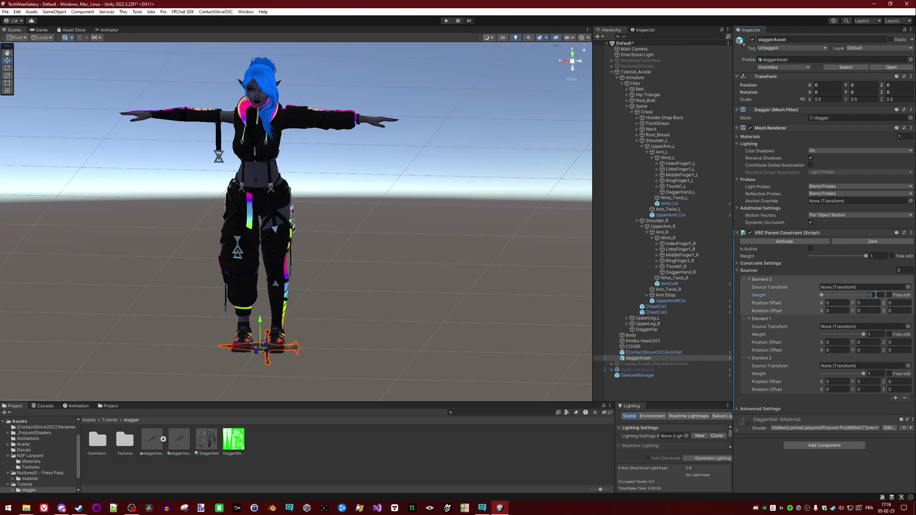
pyautogui.click(875, 334)
pyautogui.write('0')
pyautogui.click(875, 374)
pyautogui.write('0')
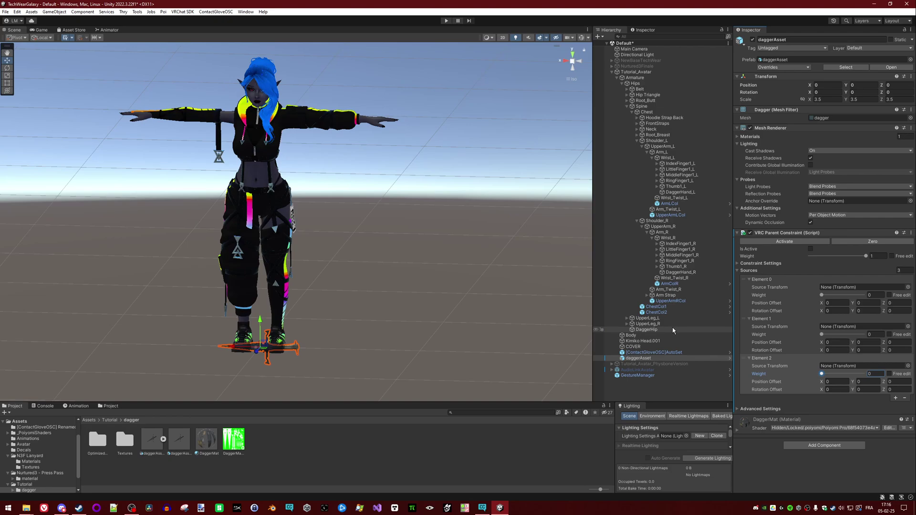
# Step: Assign DaggerHip, DaggerHand_L and DaggerHand_R as the source transforms of constraint elements 0, 1 and 2 respectively
pyautogui.moveTo(672, 330); pyautogui.dragTo(843, 288)
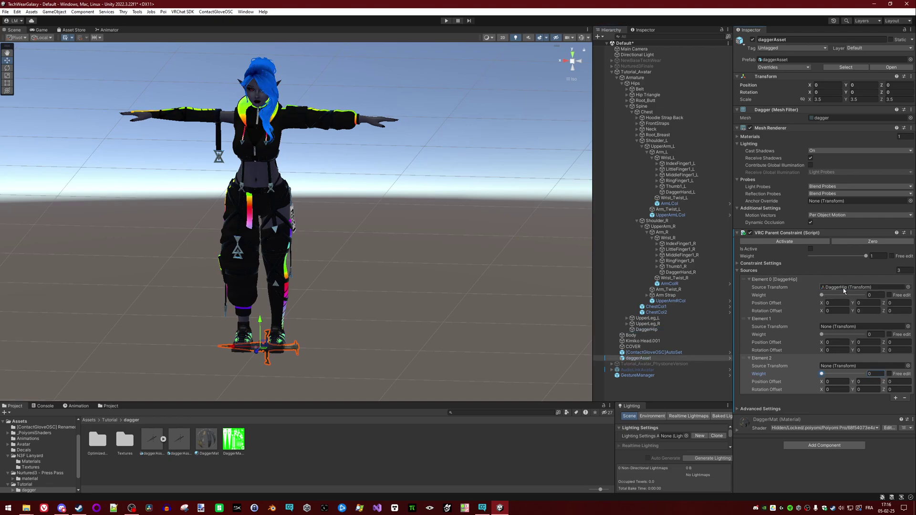
pyautogui.click(682, 192)
pyautogui.moveTo(693, 195); pyautogui.dragTo(846, 329)
pyautogui.moveTo(689, 274); pyautogui.dragTo(830, 367)
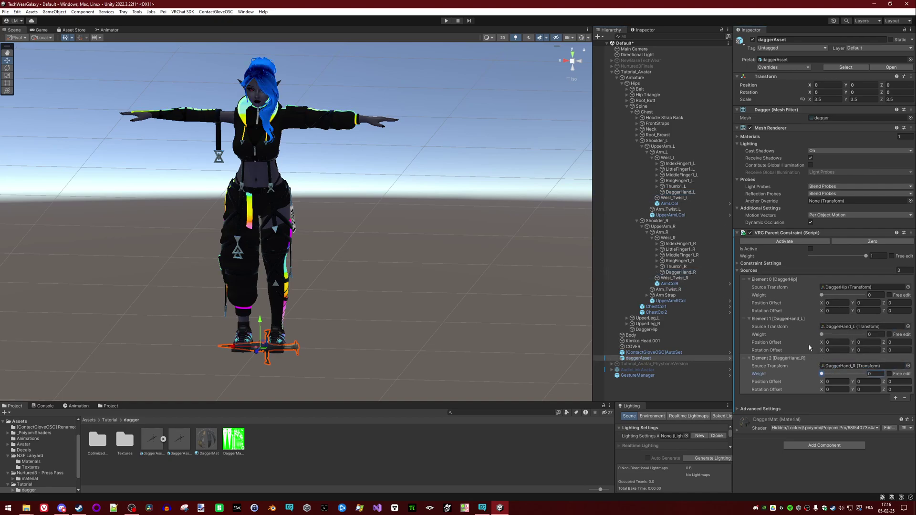
pyautogui.click(876, 295)
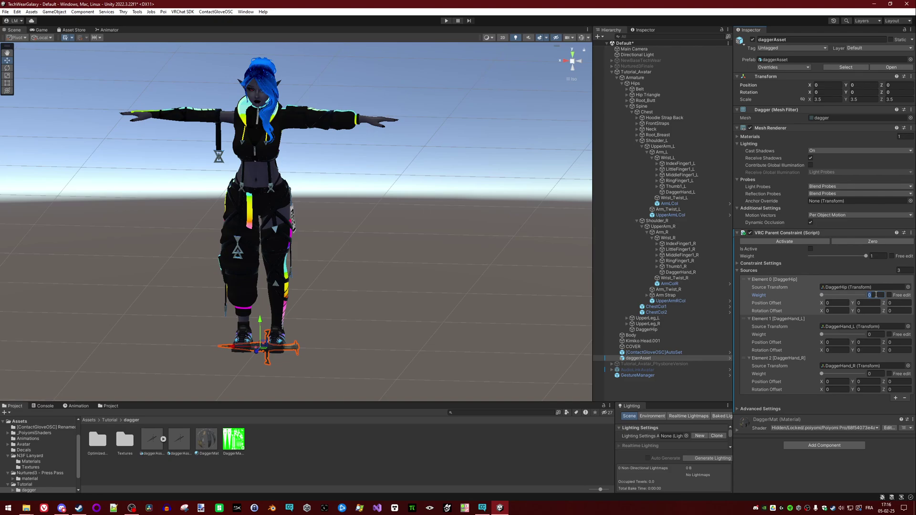
pyautogui.write('1')
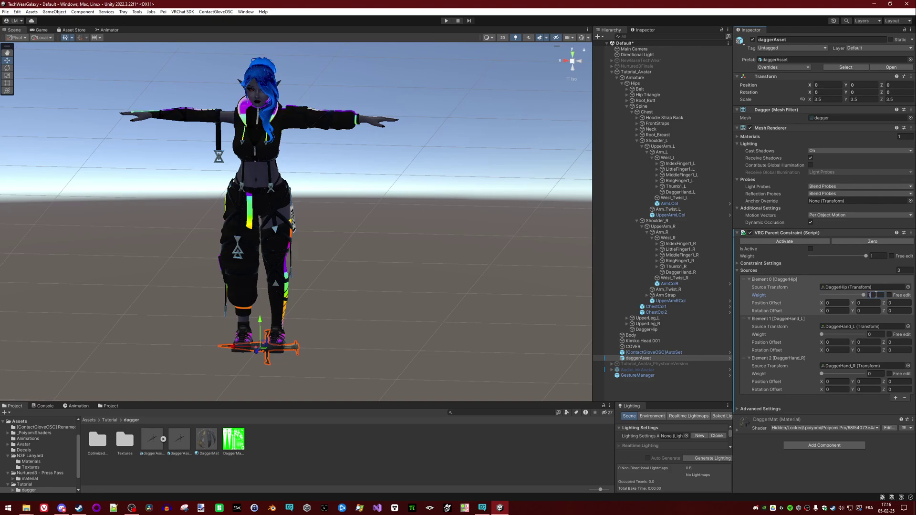
pyautogui.press('BackSpace')
pyautogui.write('0')
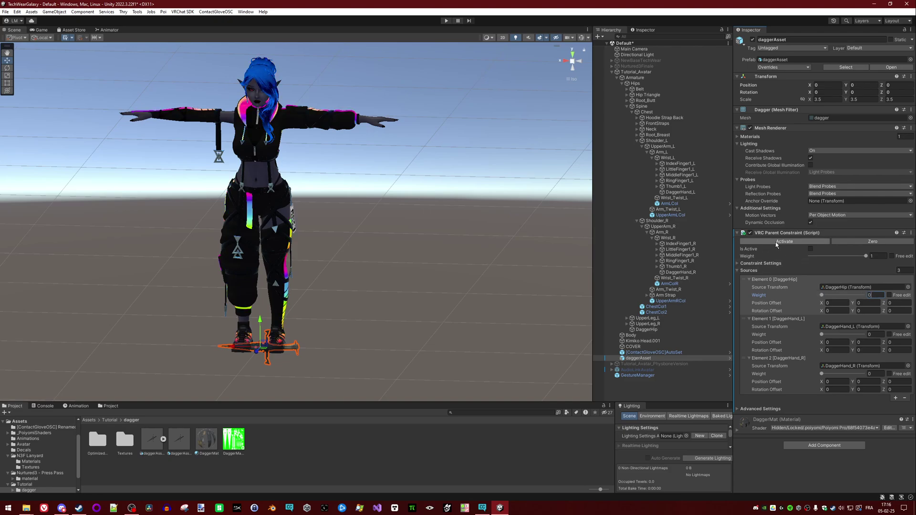
# Step: Activate the parent constraint and test weight 1 on DaggerHip, DaggerHand_L and DaggerHand_R in turn, resetting each to 0
pyautogui.click(776, 242)
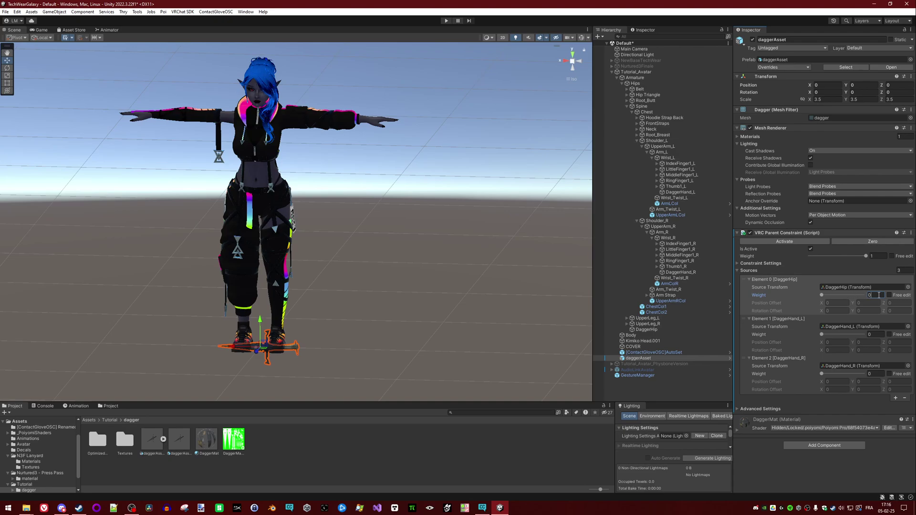
pyautogui.write('1')
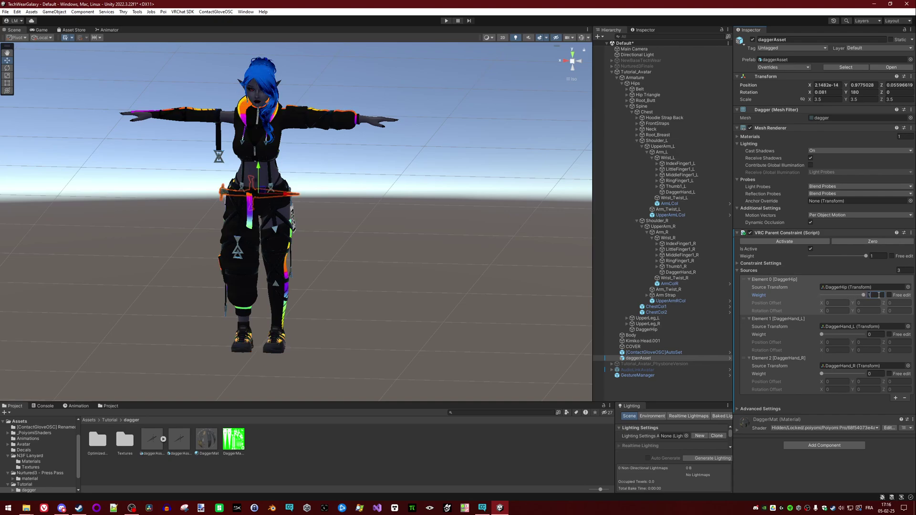
pyautogui.write('0')
pyautogui.click(876, 335)
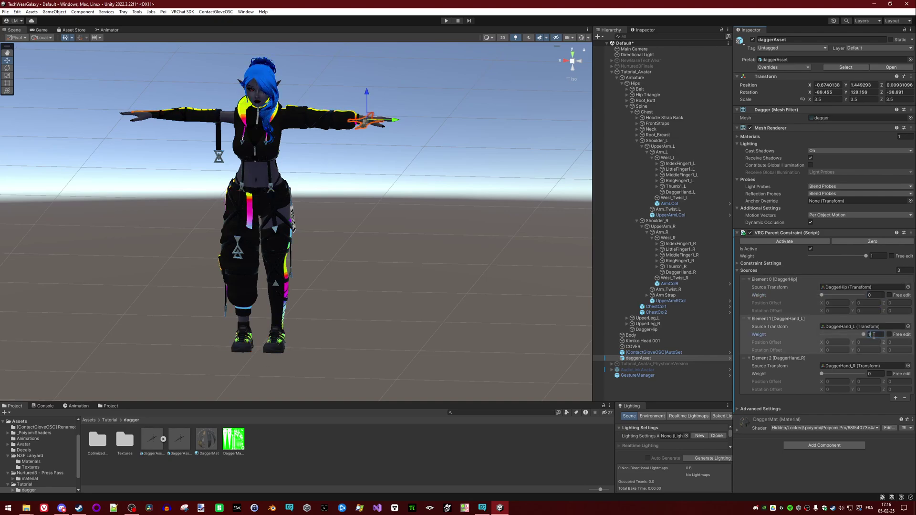
pyautogui.click(873, 373)
pyautogui.write('1')
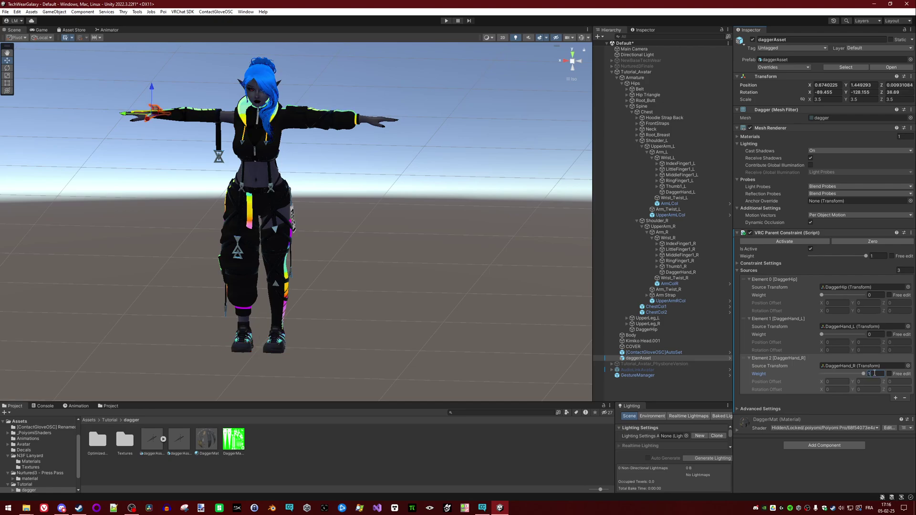
pyautogui.press('BackSpace')
pyautogui.write('0')
# Step: Set the DaggerHip source weight to 1 to attach the dagger to the avatar's hip
pyautogui.keyDown('alt'); pyautogui.moveTo(295, 186); pyautogui.dragTo(382, 211); pyautogui.keyUp('alt')
pyautogui.keyDown('alt'); pyautogui.moveTo(382, 211); pyautogui.dragTo(413, 295, button='right'); pyautogui.keyUp('alt')
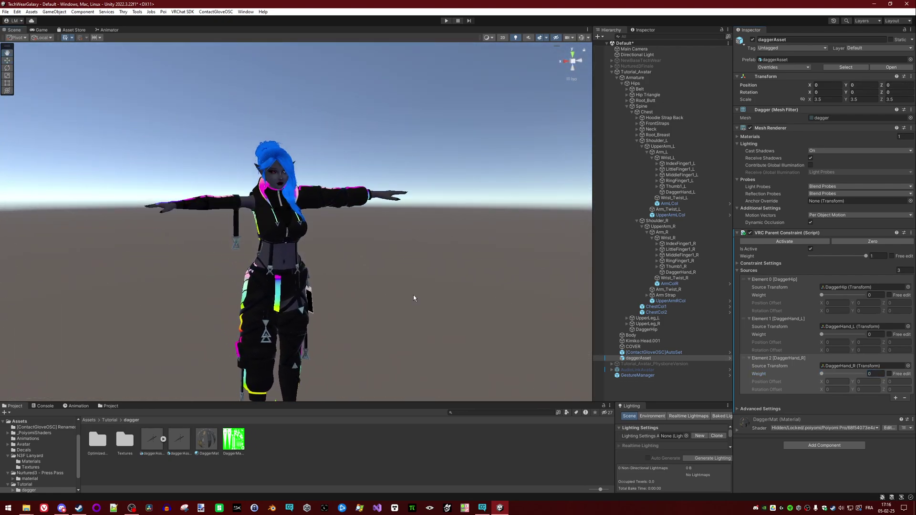
pyautogui.keyDown('alt'); pyautogui.moveTo(429, 270); pyautogui.dragTo(392, 276); pyautogui.keyUp('alt')
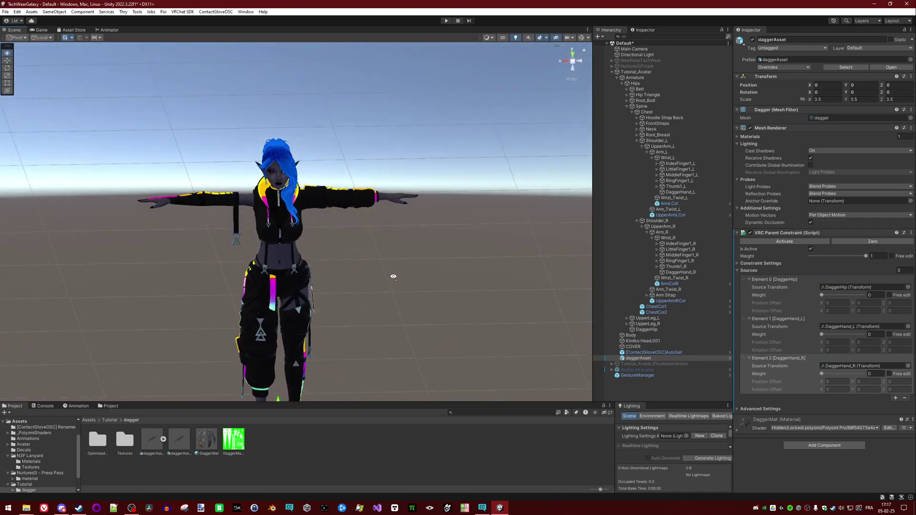
pyautogui.moveTo(407, 312); pyautogui.dragTo(394, 248, button='middle')
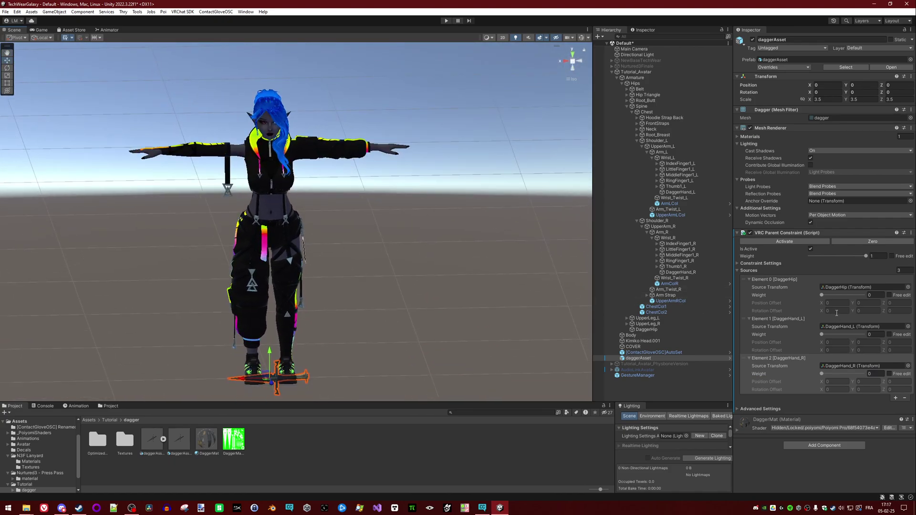
pyautogui.click(876, 296)
pyautogui.write('1')
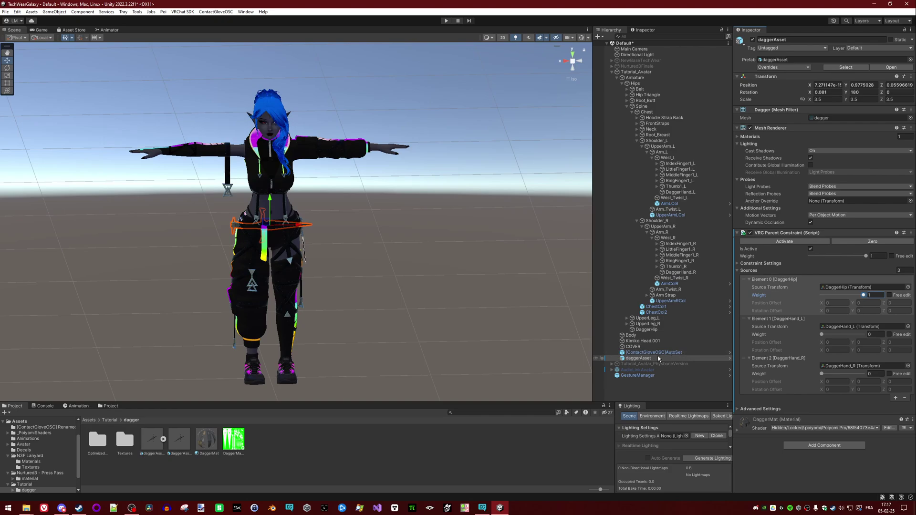
# Step: Move the DaggerHip target sideways to about X 0.2, out to the side of the avatar's hip
pyautogui.moveTo(268, 215); pyautogui.dragTo(274, 178)
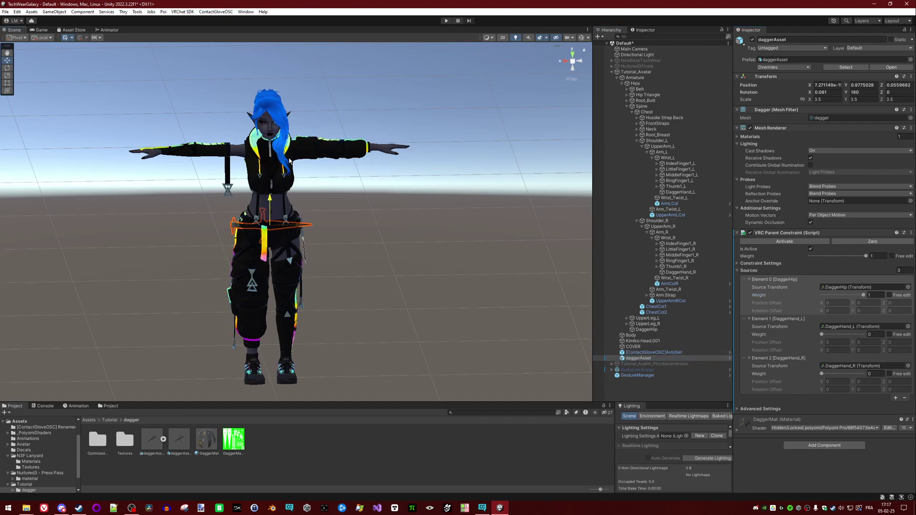
pyautogui.moveTo(356, 170); pyautogui.dragTo(394, 229)
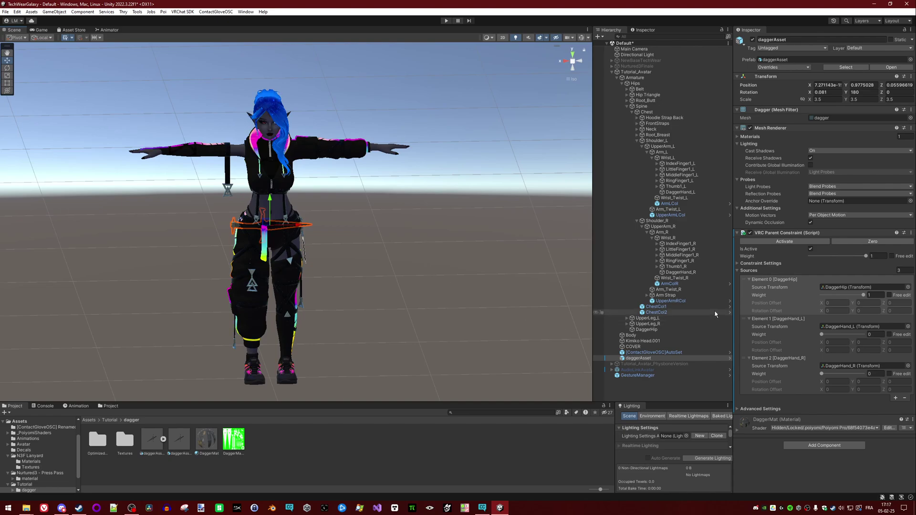
pyautogui.click(674, 329)
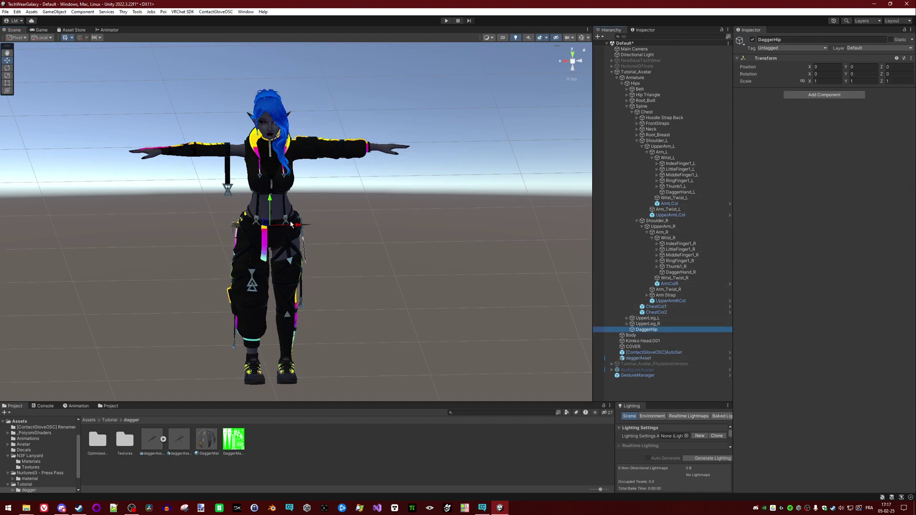
pyautogui.moveTo(298, 223); pyautogui.dragTo(337, 226)
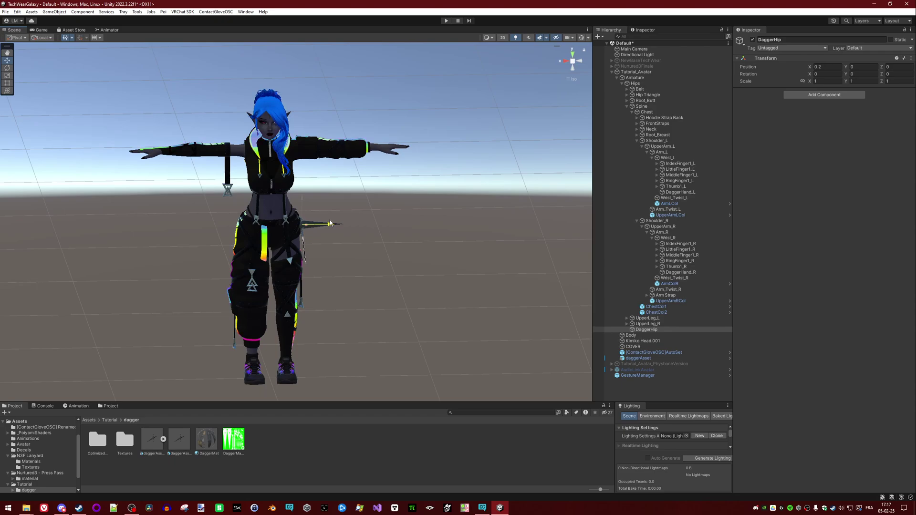
# Step: Rotate DaggerHip to about -83° on Y and -39° on Z so the dagger hangs tilted along the hip
pyautogui.keyDown('alt'); pyautogui.moveTo(409, 227); pyautogui.dragTo(116, 117); pyautogui.keyUp('alt')
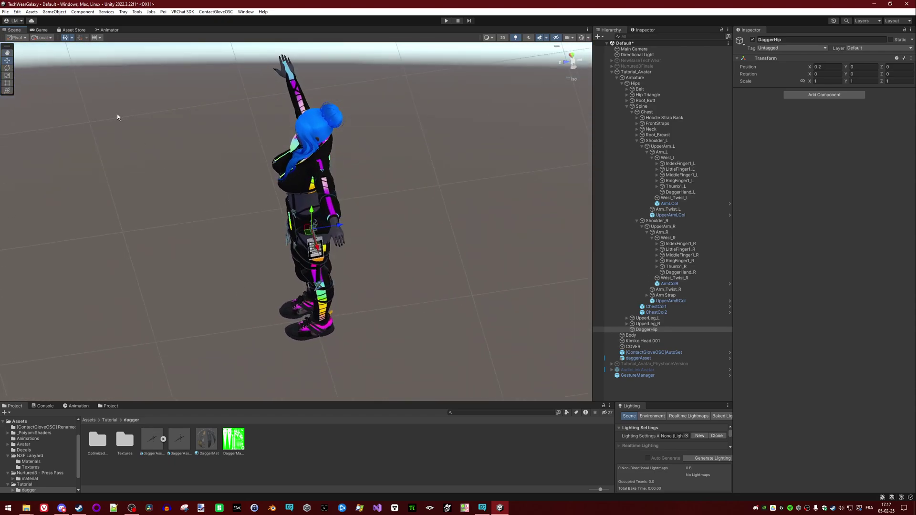
pyautogui.click(6, 68)
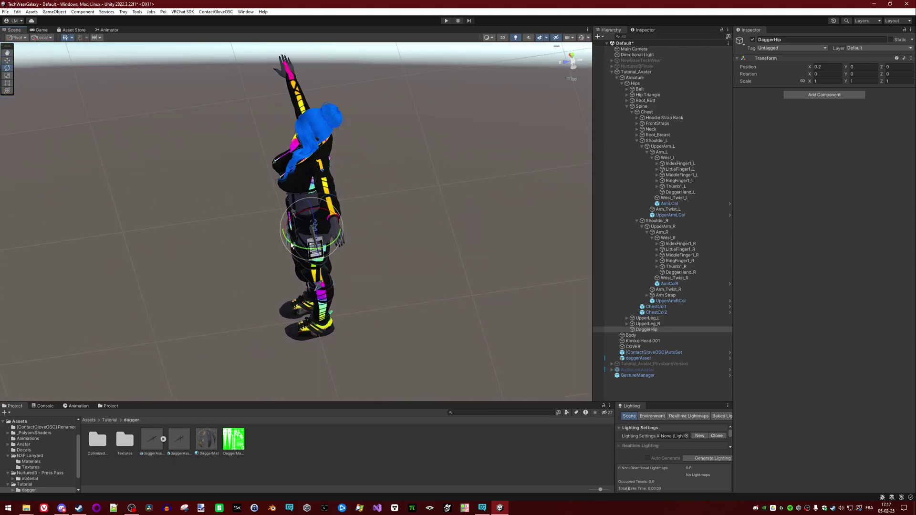
pyautogui.moveTo(287, 233); pyautogui.dragTo(440, 246)
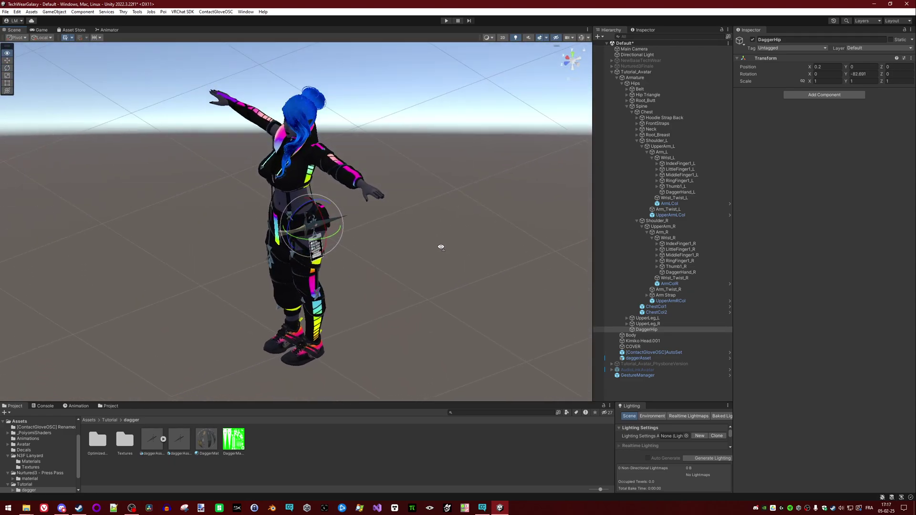
pyautogui.moveTo(291, 219); pyautogui.dragTo(426, 249)
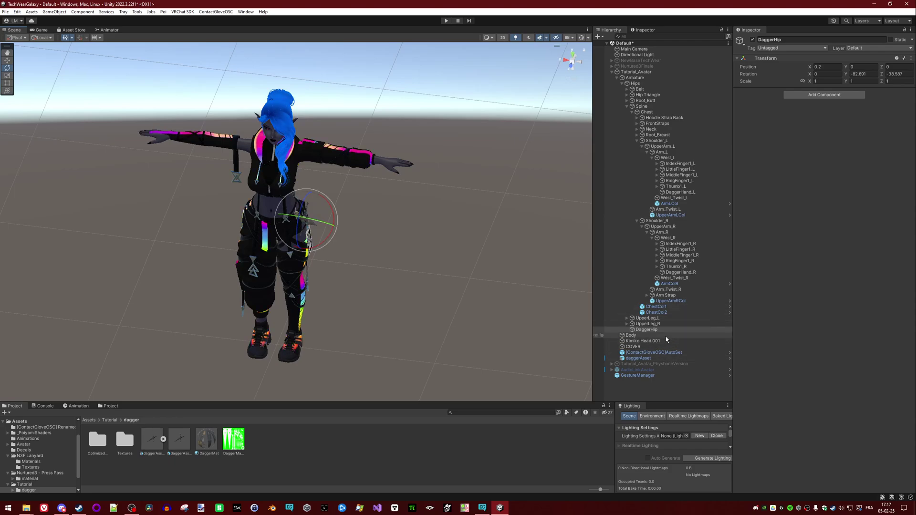
# Step: Lock the Inspector on daggerAsset and switch the constraint weights to 0 for DaggerHip and 1 for DaggerHand_L
pyautogui.click(655, 357)
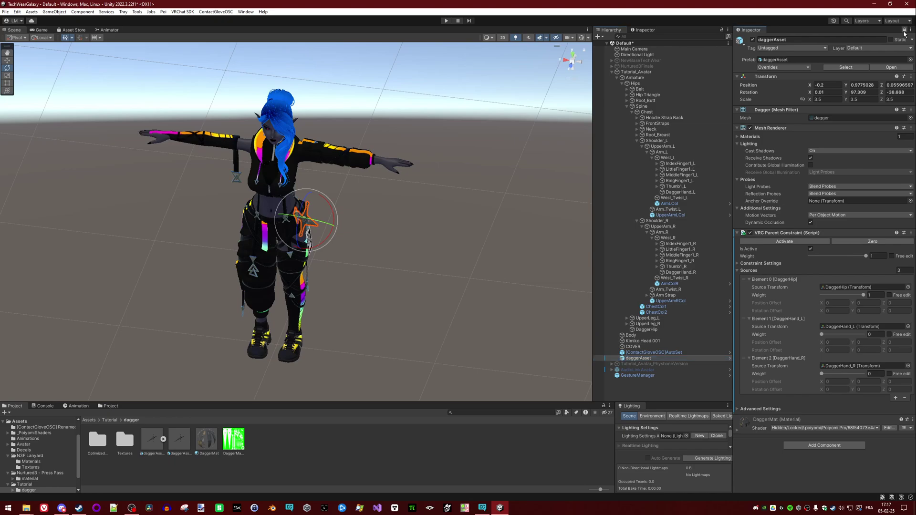
pyautogui.click(875, 294)
pyautogui.write('0')
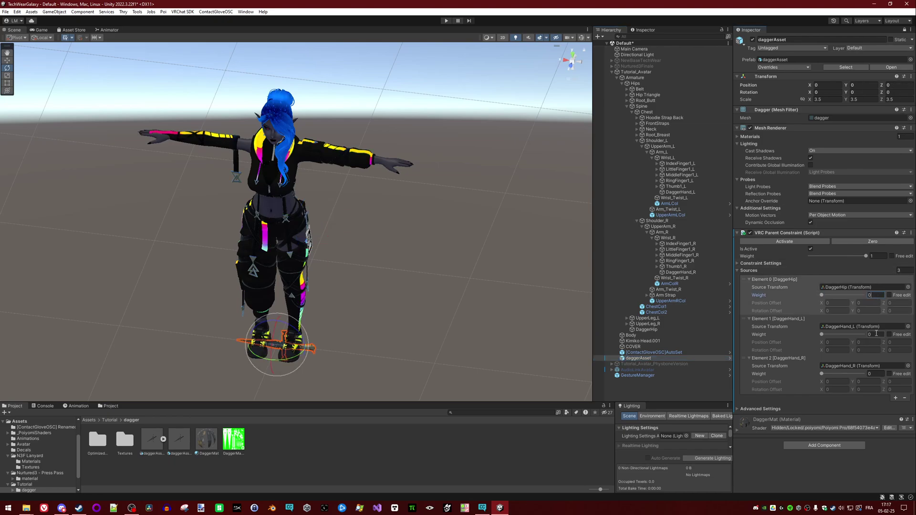
pyautogui.click(876, 334)
pyautogui.write('1')
# Step: Rotate DaggerHand_L about 180° and move it so the dagger sits in the avatar's left palm
pyautogui.keyDown('alt'); pyautogui.moveTo(464, 230); pyautogui.dragTo(335, 313); pyautogui.keyUp('alt')
pyautogui.click(691, 193)
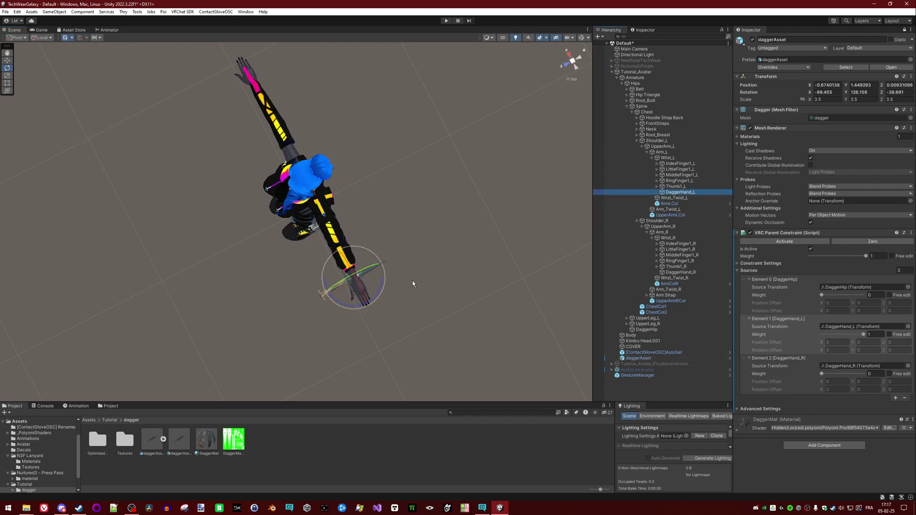
pyautogui.moveTo(341, 303); pyautogui.dragTo(557, 234)
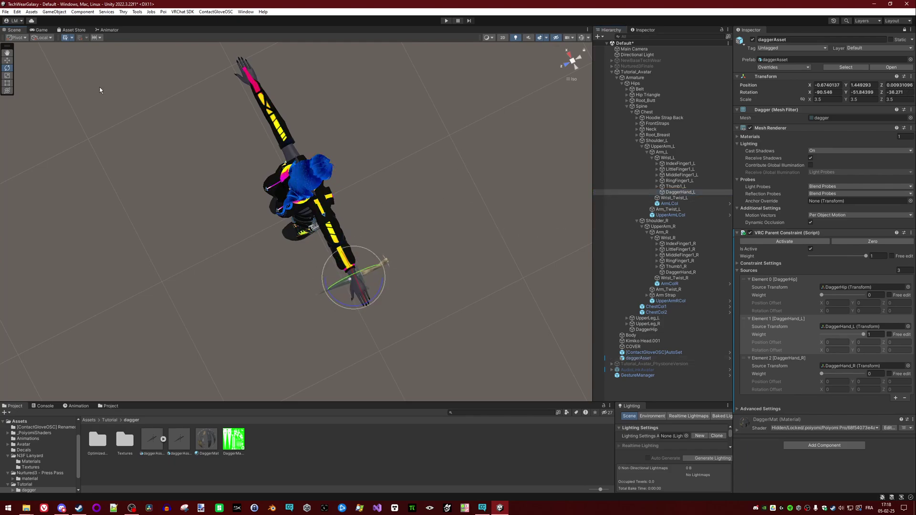
pyautogui.click(8, 61)
pyautogui.moveTo(345, 286)
pyautogui.mouseDown()
pyautogui.moveTo(330, 309)
pyautogui.moveTo(342, 302)
pyautogui.mouseUp()
pyautogui.moveTo(433, 351); pyautogui.dragTo(435, 211, button='right')
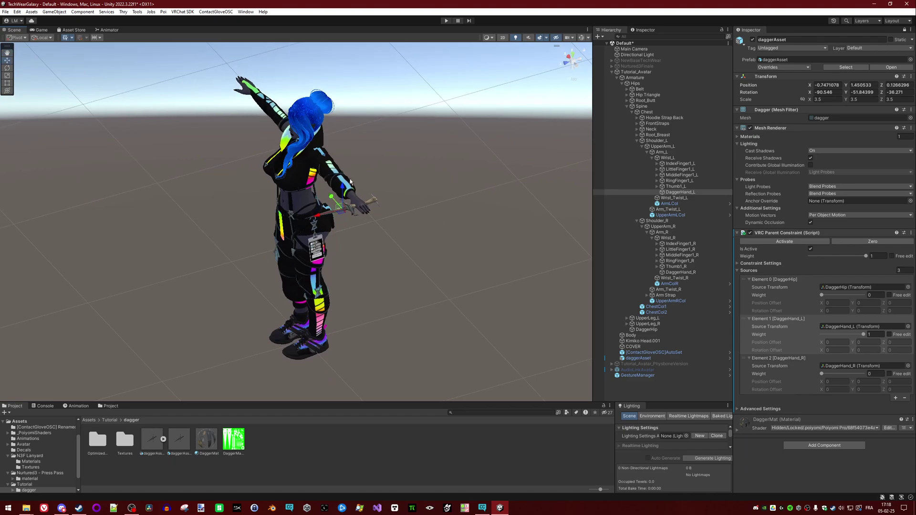
pyautogui.moveTo(430, 245); pyautogui.dragTo(428, 327, button='right')
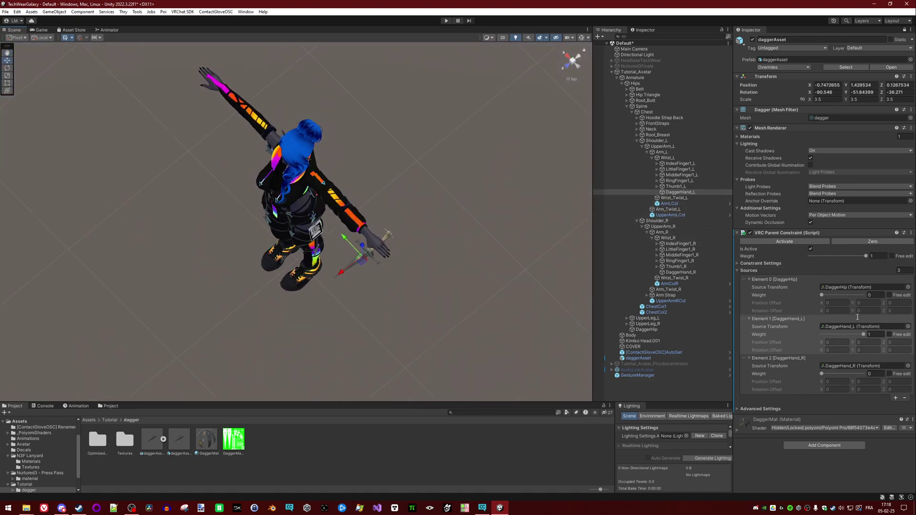
# Step: Switch the constraint weights to 0 for DaggerHand_L and 1 for DaggerHand_R
pyautogui.doubleClick(871, 333)
pyautogui.write('0')
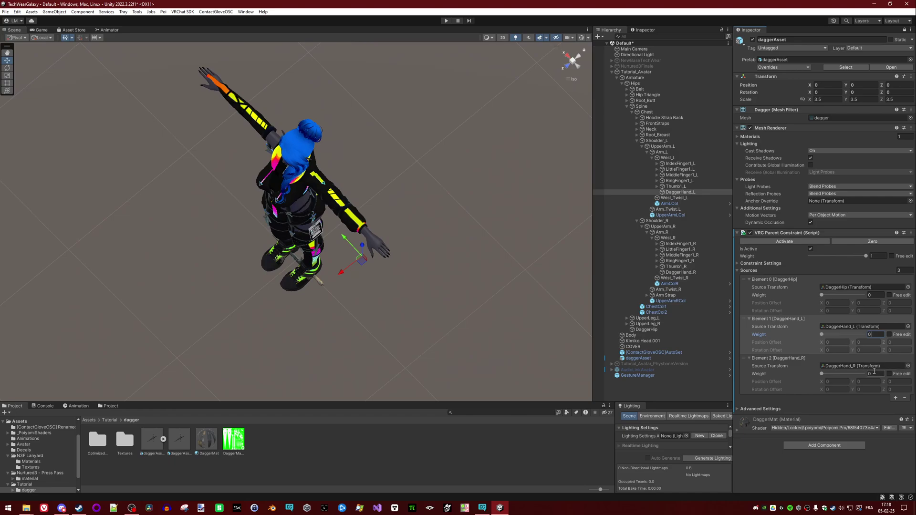
pyautogui.doubleClick(872, 374)
pyautogui.write('1')
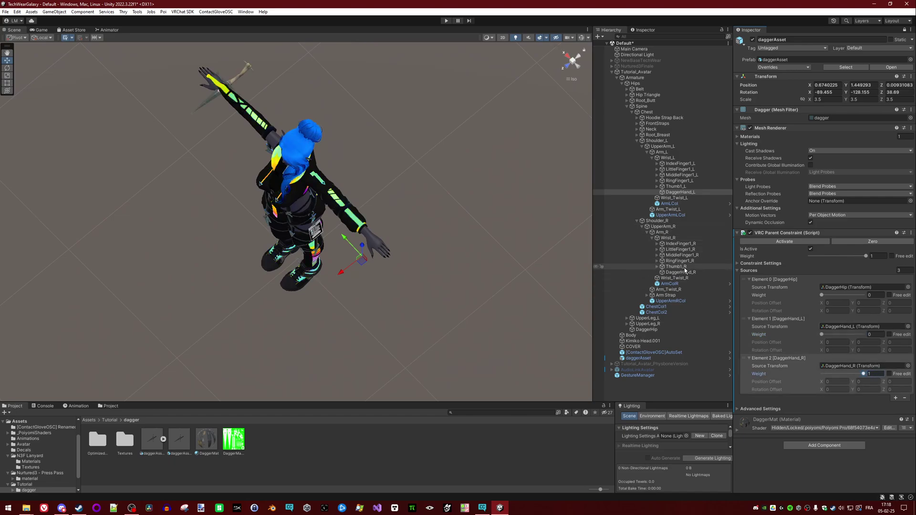
# Step: Move DaggerHand_R so the dagger sits in the avatar's right palm
pyautogui.click(686, 272)
pyautogui.moveTo(229, 270); pyautogui.dragTo(366, 262, button='right')
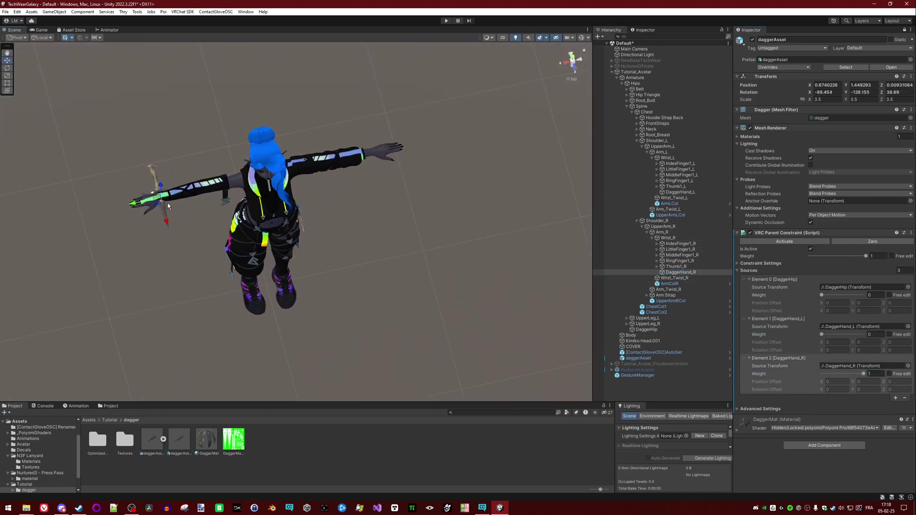
pyautogui.moveTo(134, 204)
pyautogui.mouseDown()
pyautogui.moveTo(112, 208)
pyautogui.moveTo(153, 220)
pyautogui.moveTo(149, 210)
pyautogui.mouseUp()
pyautogui.keyDown('alt'); pyautogui.moveTo(405, 224); pyautogui.dragTo(352, 267); pyautogui.keyUp('alt')
pyautogui.scroll(-2, 352, 267)
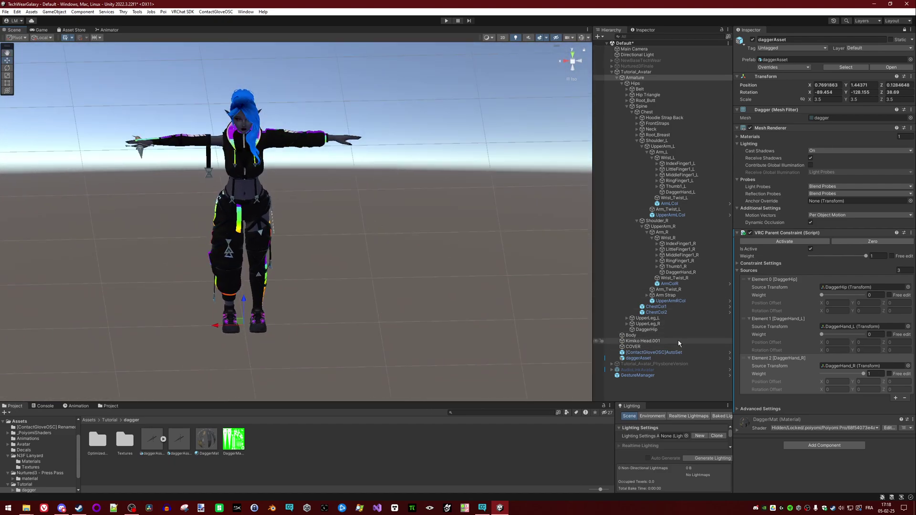
# Step: Set the DaggerHand_R weight to 0, then test weight 1 on DaggerHand_L and DaggerHip in turn, resetting each to 0
pyautogui.click(675, 358)
pyautogui.click(875, 374)
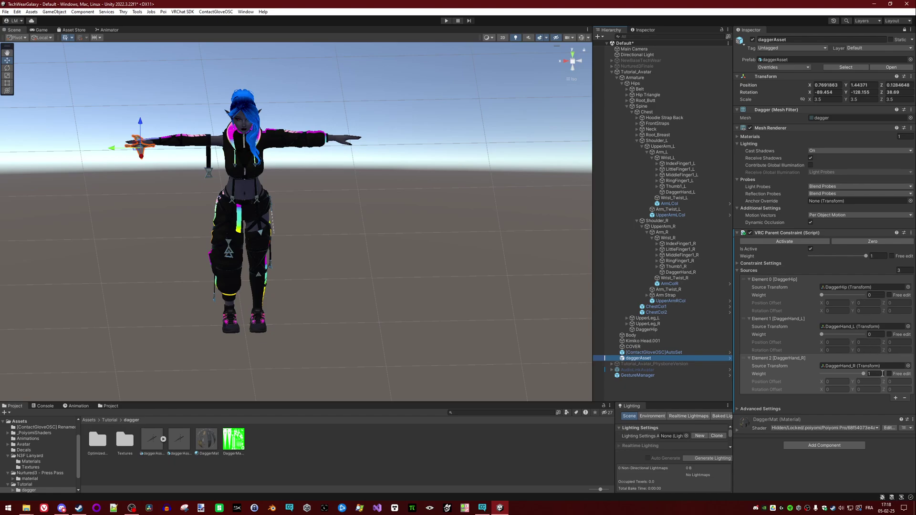
pyautogui.write('0')
pyautogui.click(877, 335)
pyautogui.write('1')
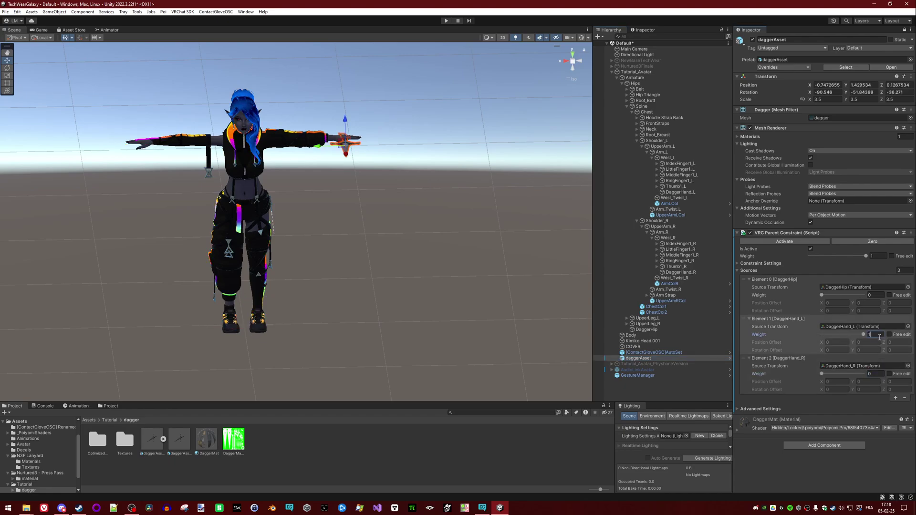
pyautogui.press('BackSpace')
pyautogui.write('0')
pyautogui.click(877, 295)
pyautogui.write('1')
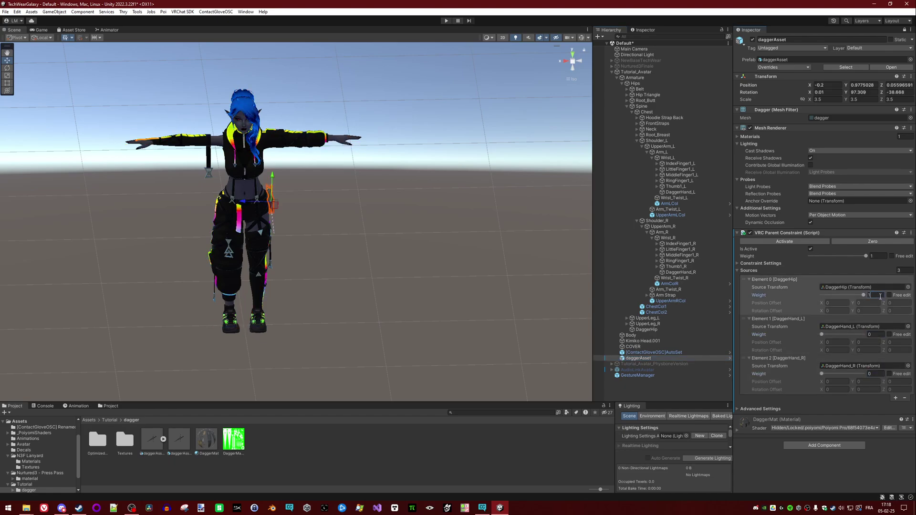
pyautogui.press('BackSpace')
pyautogui.write('0')
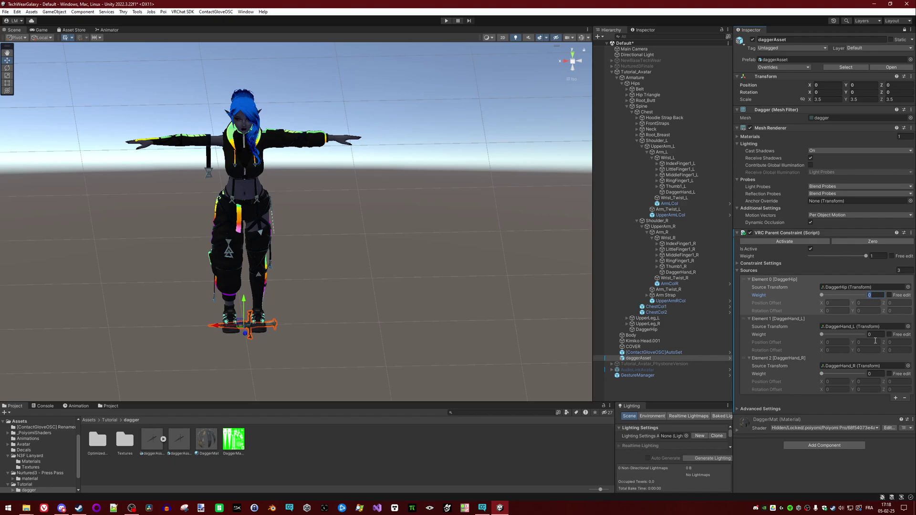
pyautogui.press('Tab')
pyautogui.press('Tab')
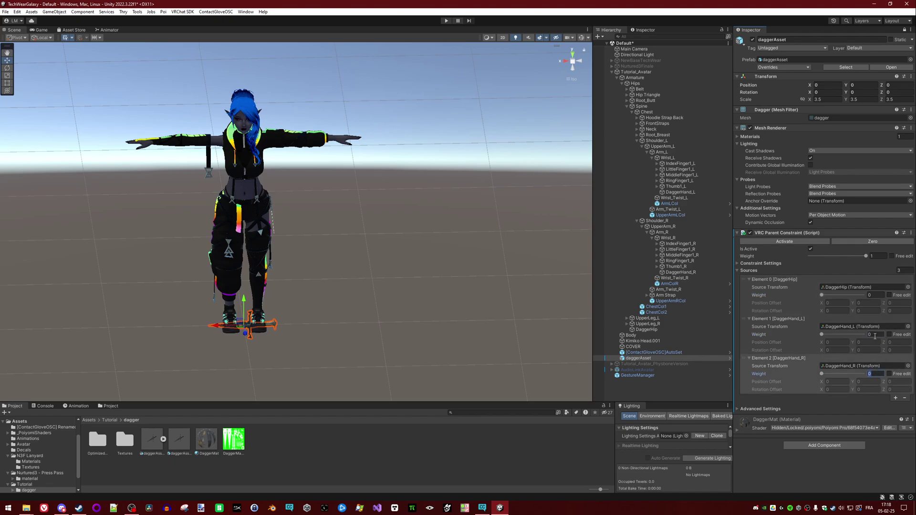
# Step: Set the DaggerHip source weight to 1 and inspect the dagger's placement at the hip
pyautogui.keyDown('alt'); pyautogui.moveTo(484, 315); pyautogui.dragTo(434, 277); pyautogui.keyUp('alt')
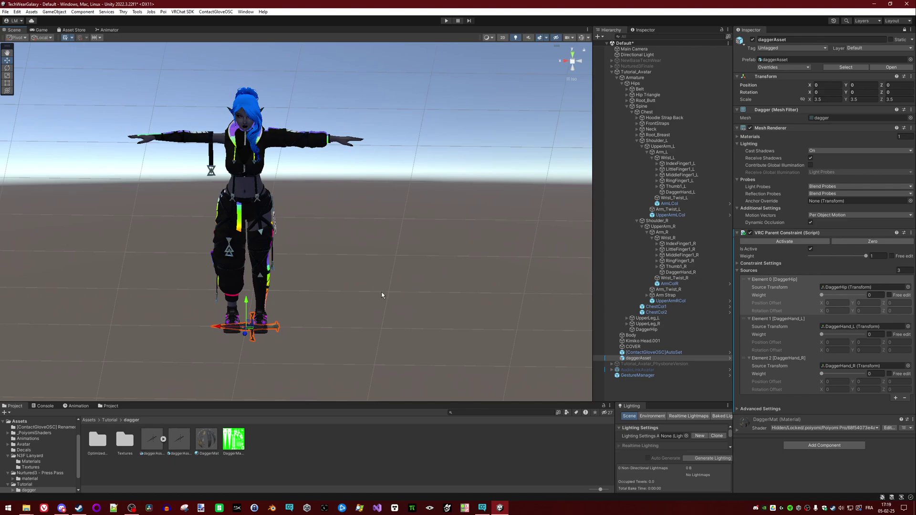
pyautogui.keyDown('alt'); pyautogui.moveTo(171, 213); pyautogui.dragTo(370, 260); pyautogui.keyUp('alt')
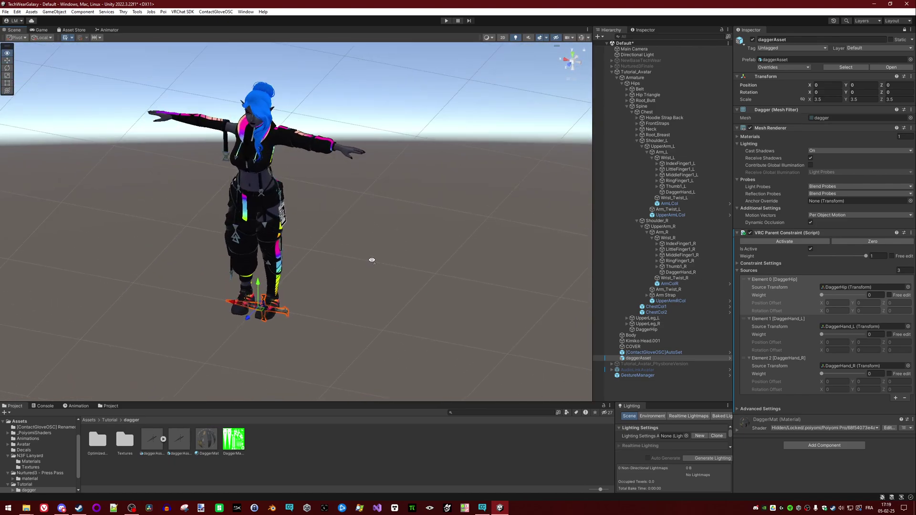
pyautogui.click(876, 295)
pyautogui.write('1')
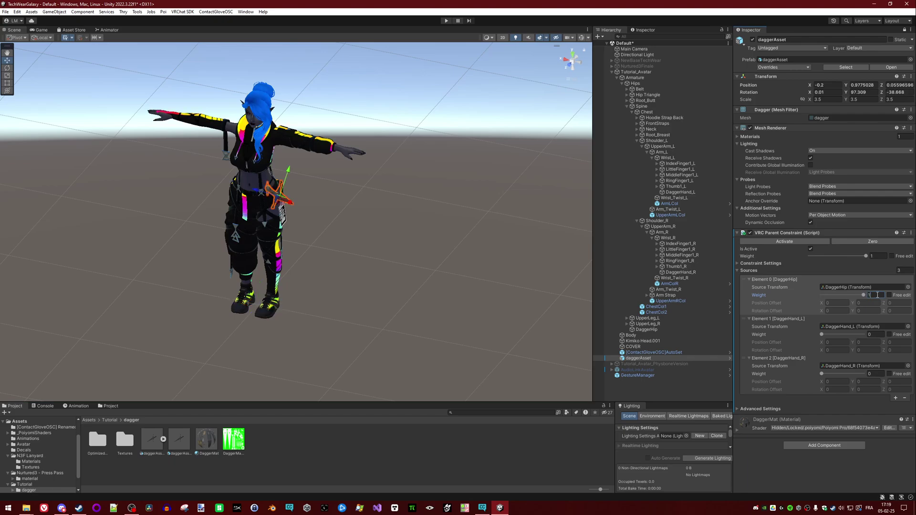
pyautogui.keyDown('alt'); pyautogui.moveTo(377, 177); pyautogui.dragTo(379, 204); pyautogui.keyUp('alt')
pyautogui.scroll(5, 370, 236)
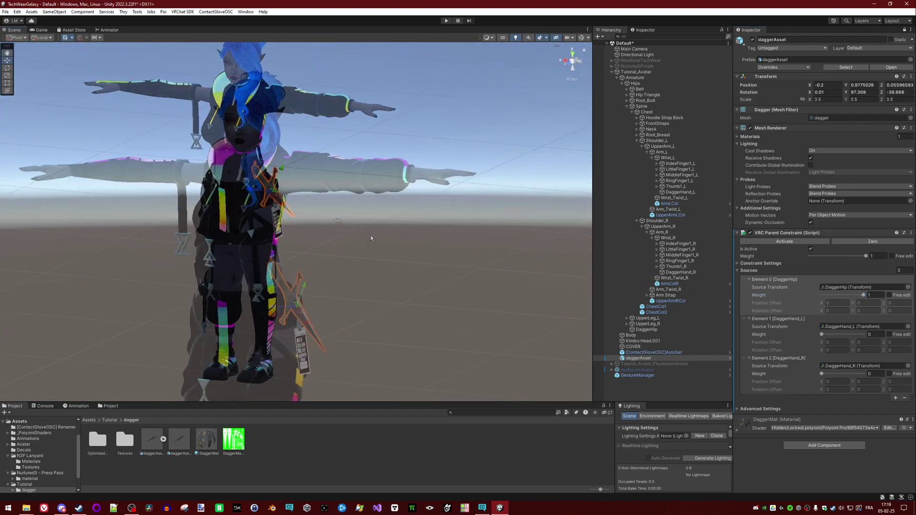
pyautogui.keyDown('alt'); pyautogui.moveTo(304, 194); pyautogui.dragTo(333, 247); pyautogui.keyUp('alt')
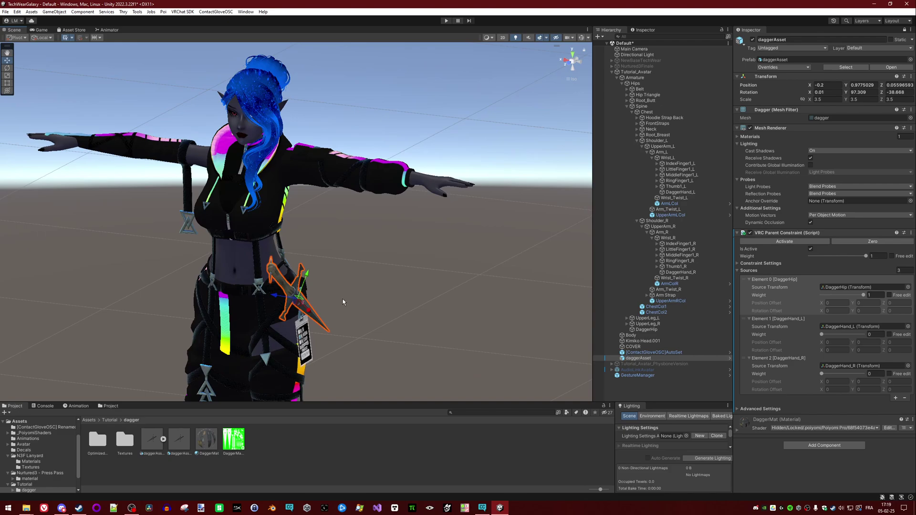
# Step: Delete the DaggerHip animation clip from the Assets/Tutorial folder
pyautogui.click(113, 420)
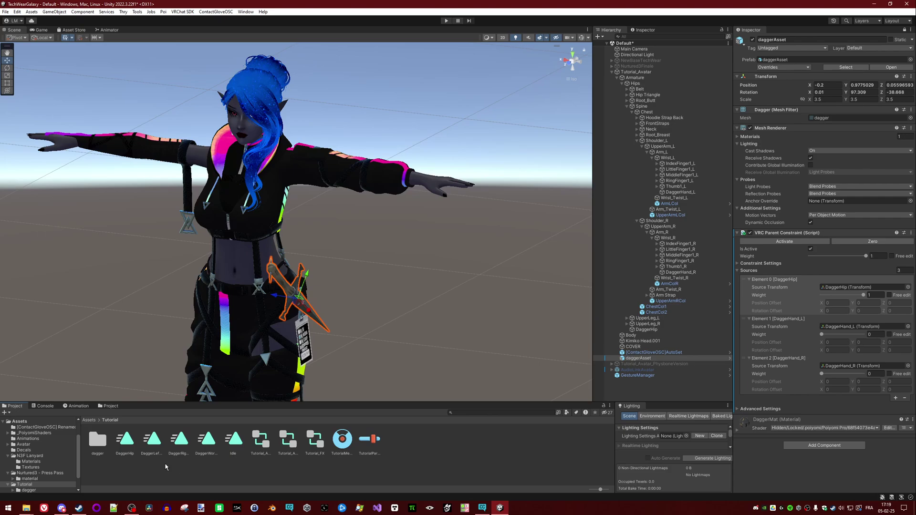
pyautogui.click(126, 442)
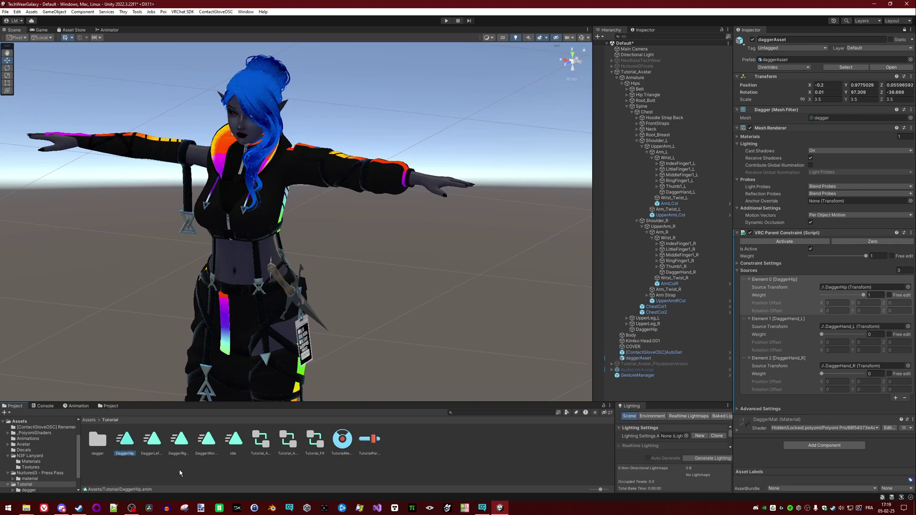
pyautogui.press('Delete')
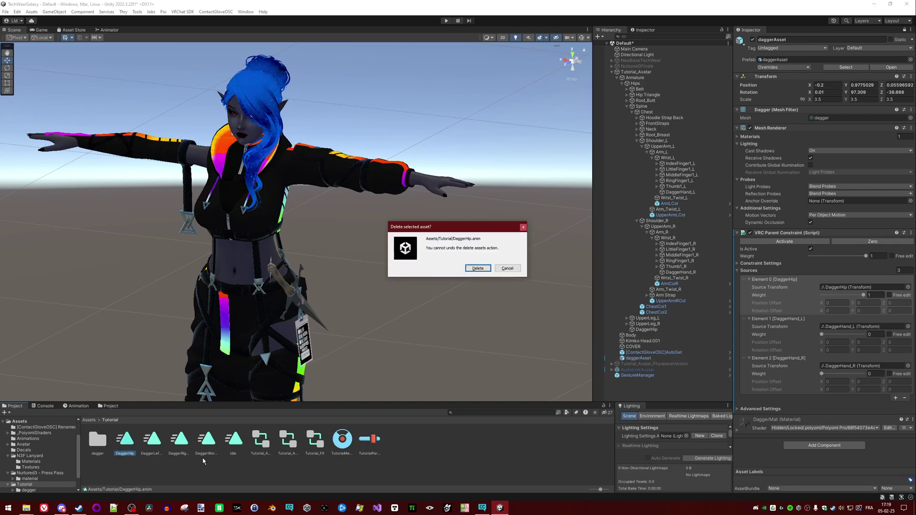
pyautogui.click(477, 268)
# Step: Collapse Tutorial_Avatar in the scene hierarchy and duplicate the whole avatar object
pyautogui.click(611, 72)
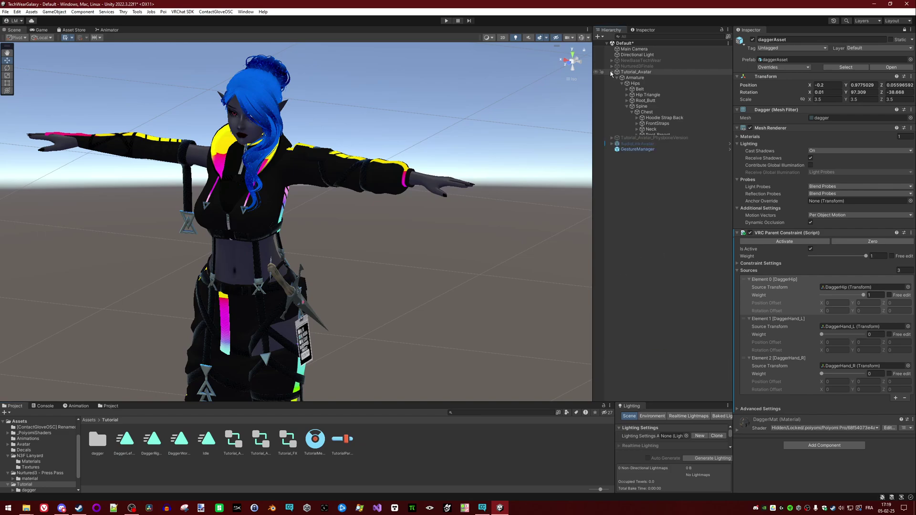
pyautogui.click(635, 71)
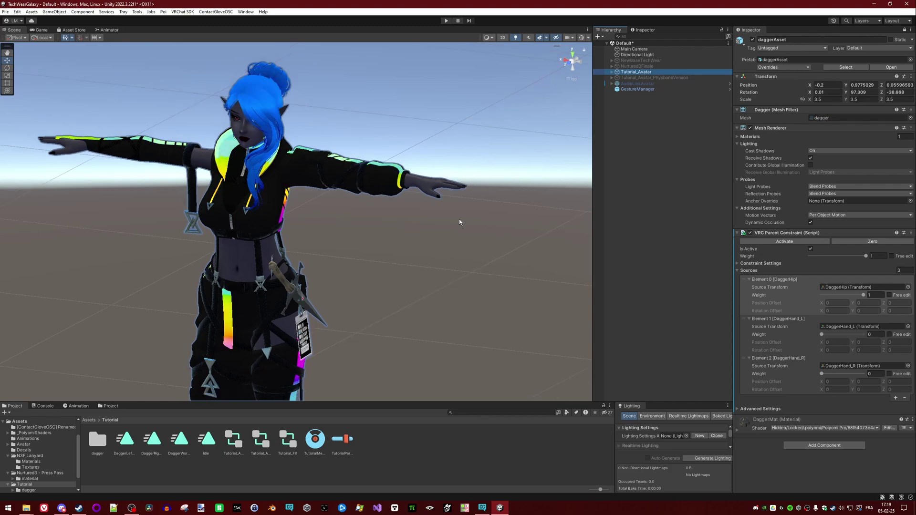
pyautogui.keyDown('alt'); pyautogui.moveTo(459, 219); pyautogui.dragTo(332, 203); pyautogui.keyUp('alt')
pyautogui.click(651, 72)
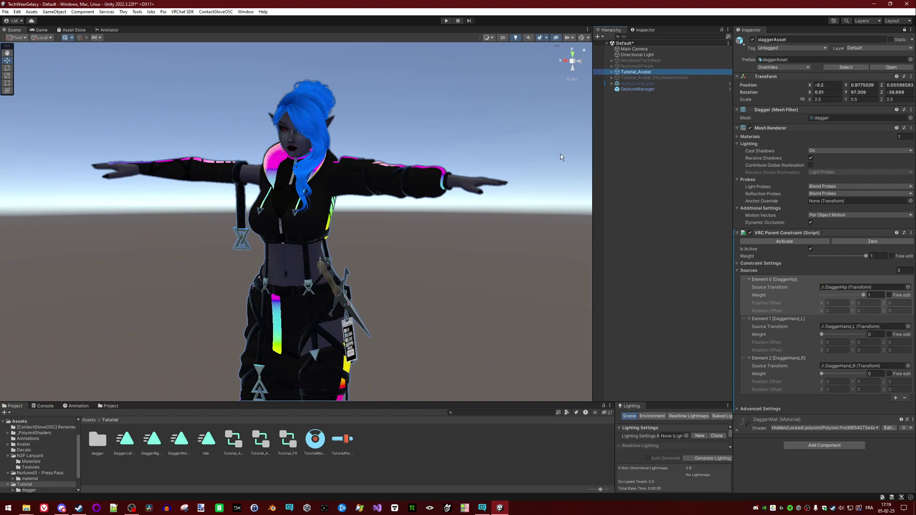
pyautogui.click(494, 213)
pyautogui.hotkey('ctrl', 'v')
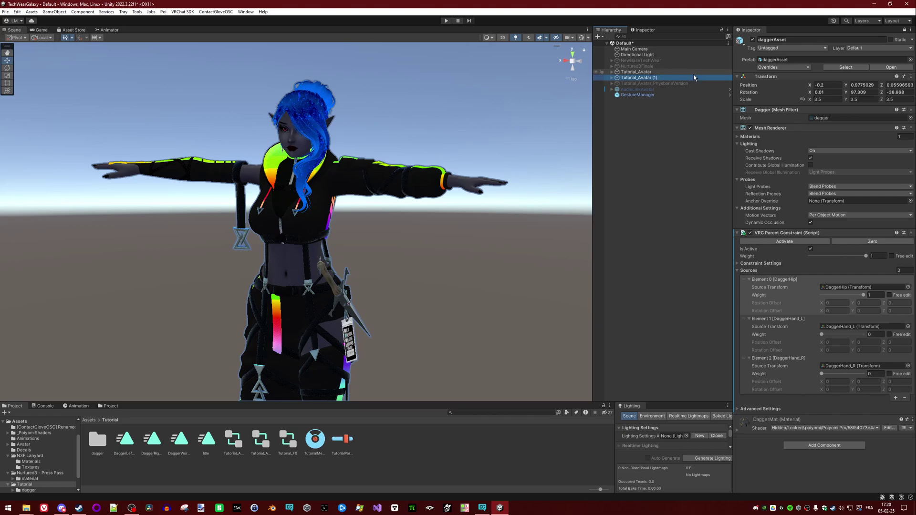
# Step: Deactivate the original Tutorial_Avatar and select its duplicate, Tutorial_Avatar (1)
pyautogui.click(668, 71)
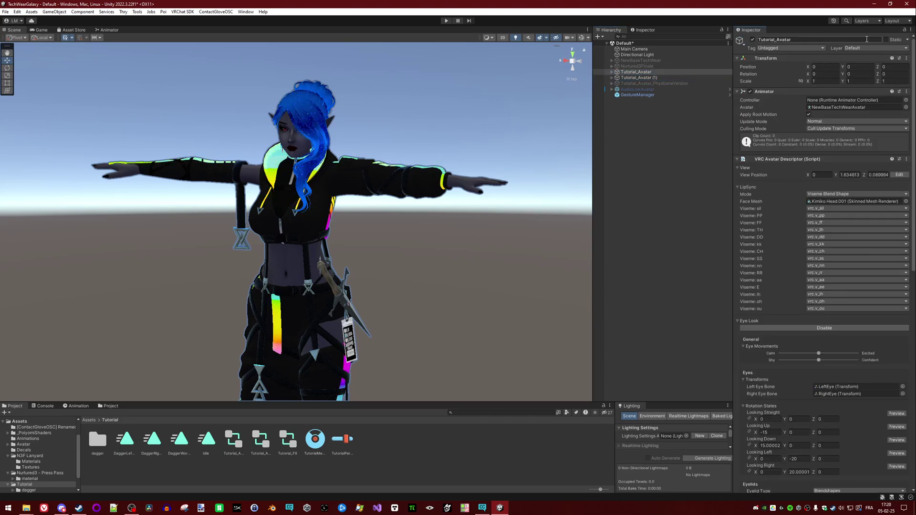
pyautogui.click(752, 41)
pyautogui.click(639, 77)
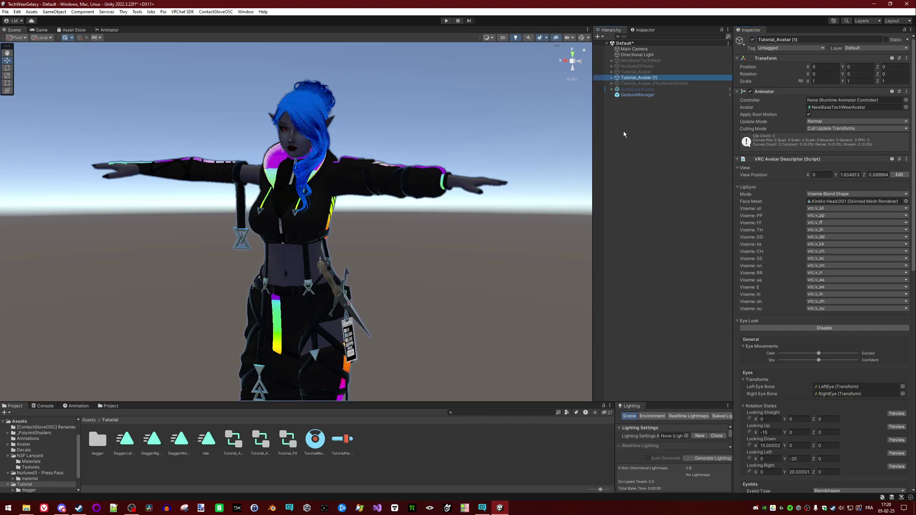
# Step: Create an animation clip named DaggerHips for Tutorial_Avatar (1) in the Assets/Tutorial folder, enlarging the animation area first
pyautogui.moveTo(425, 293); pyautogui.dragTo(435, 165, button='middle')
pyautogui.moveTo(423, 207); pyautogui.dragTo(425, 277, button='right')
pyautogui.moveTo(425, 276); pyautogui.dragTo(425, 237, button='middle')
pyautogui.hotkey('ctrl', '6')
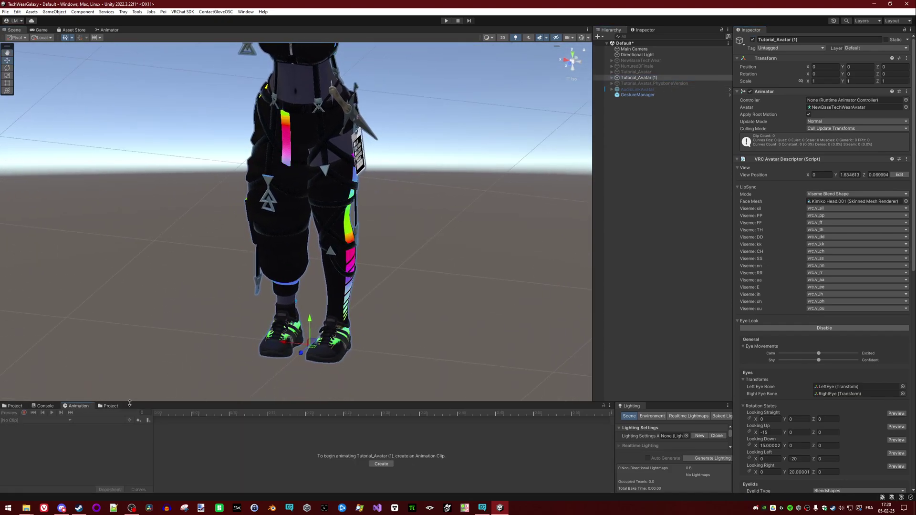
pyautogui.moveTo(131, 402); pyautogui.dragTo(139, 335)
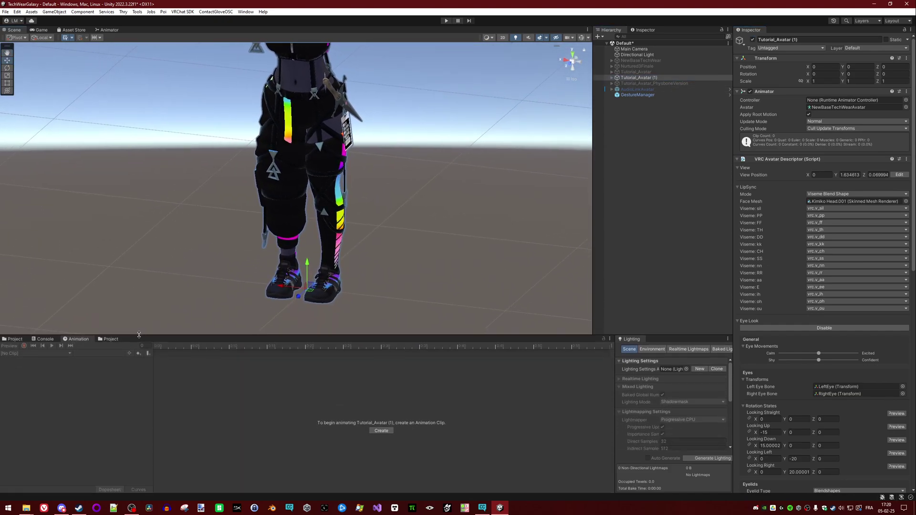
pyautogui.click(380, 429)
pyautogui.write('D')
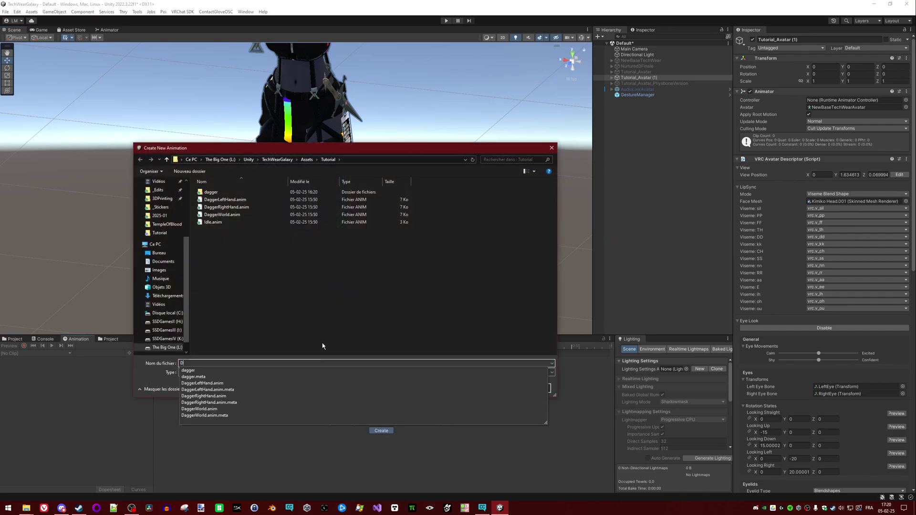
pyautogui.write('aggerHips')
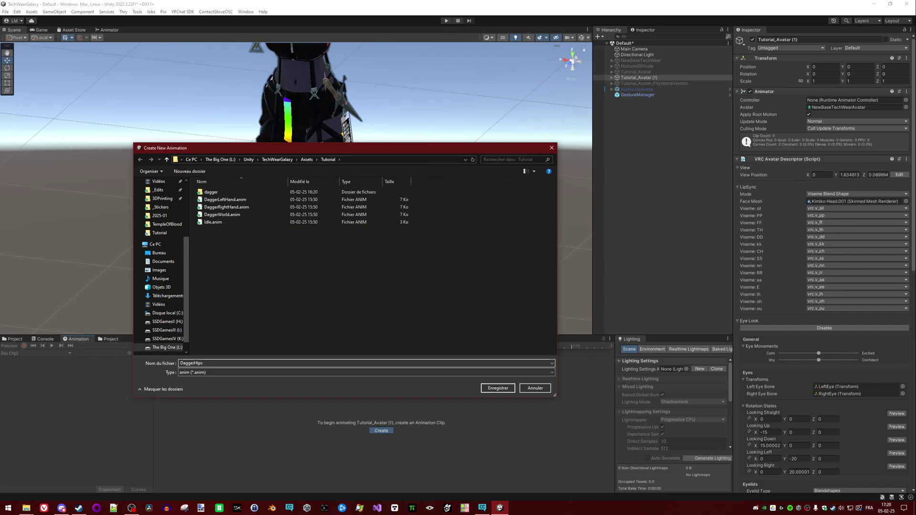
pyautogui.press('Return')
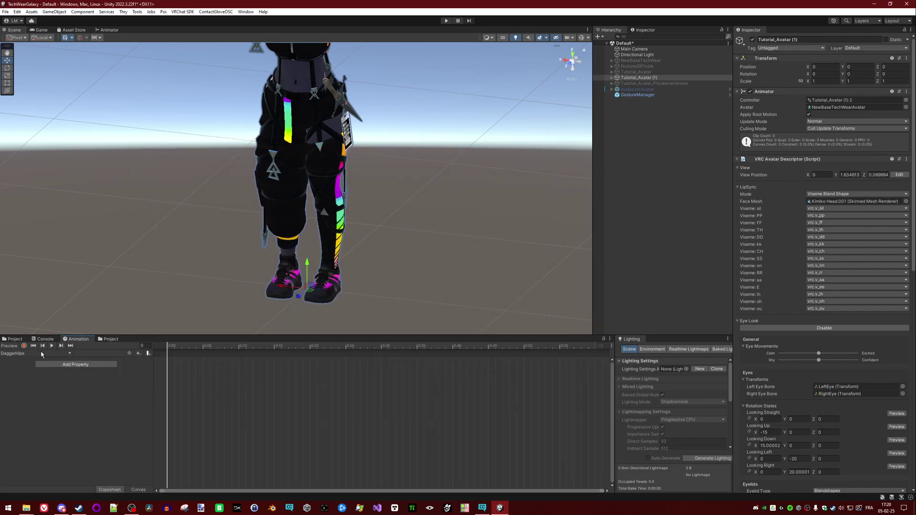
# Step: Record DaggerHips keyframes on daggerAsset's parent constraint with source weights DaggerHip 1, DaggerHand_L 0 and DaggerHand_R 0
pyautogui.click(23, 345)
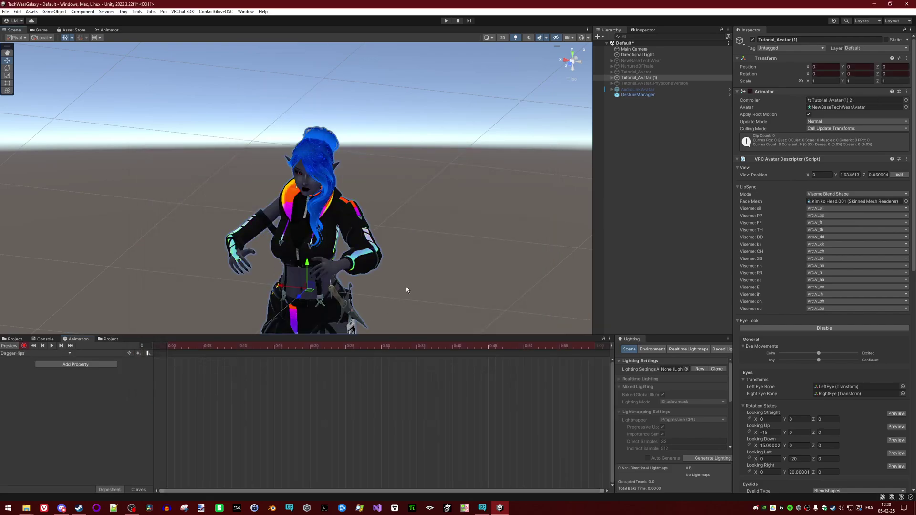
pyautogui.moveTo(406, 287); pyautogui.dragTo(427, 181, button='middle')
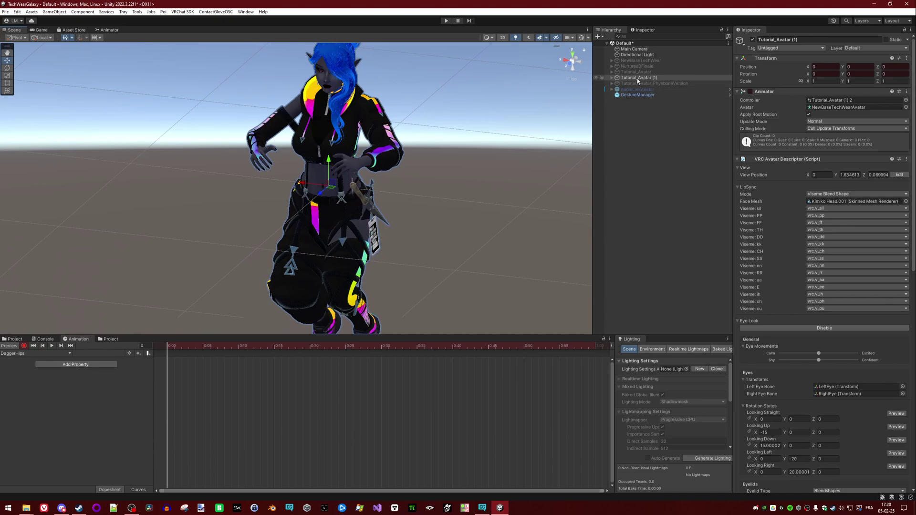
pyautogui.click(636, 78)
pyautogui.press('Right')
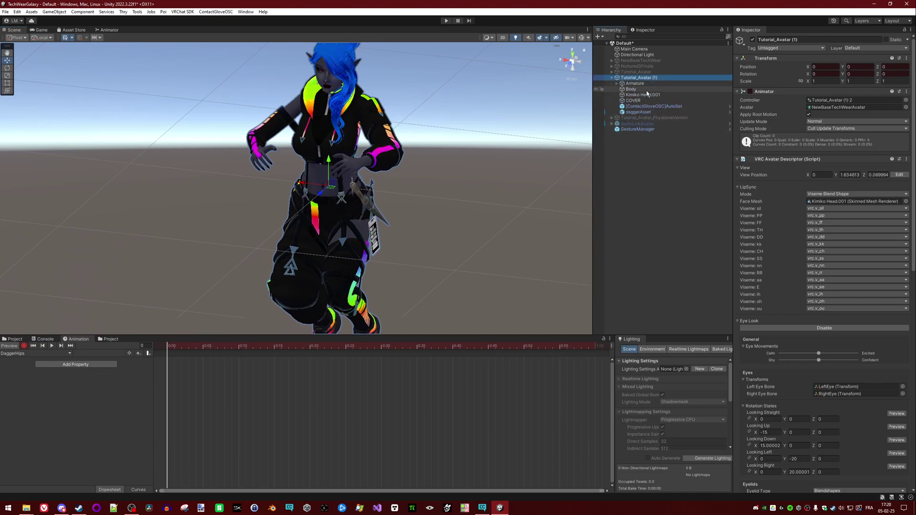
pyautogui.click(647, 112)
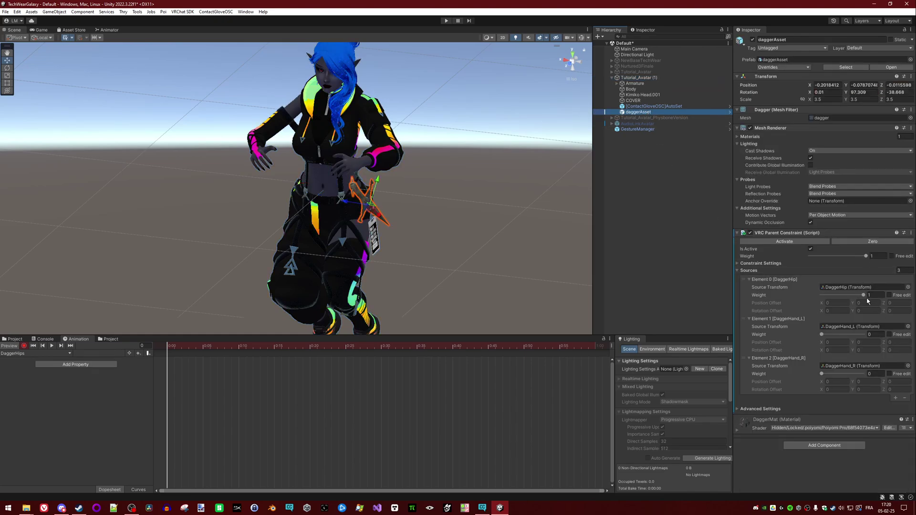
pyautogui.moveTo(863, 295); pyautogui.dragTo(874, 294)
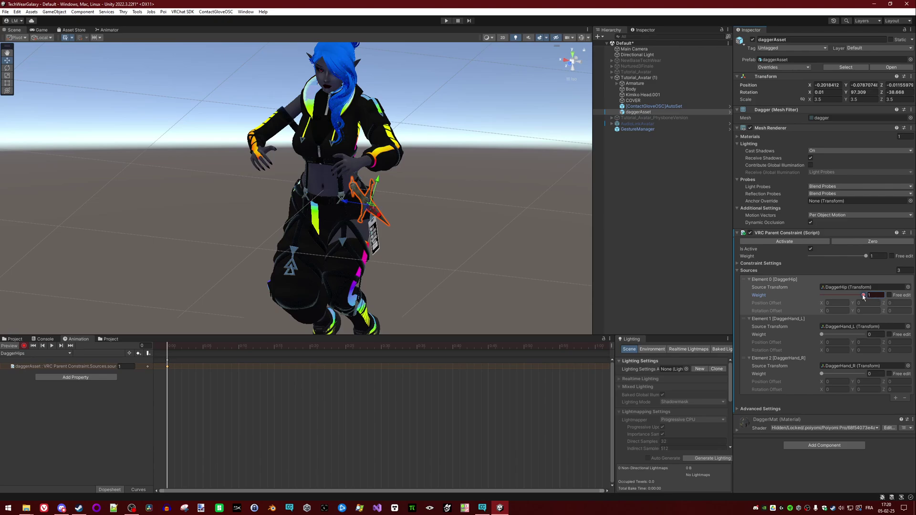
pyautogui.doubleClick(868, 295)
pyautogui.click(821, 334)
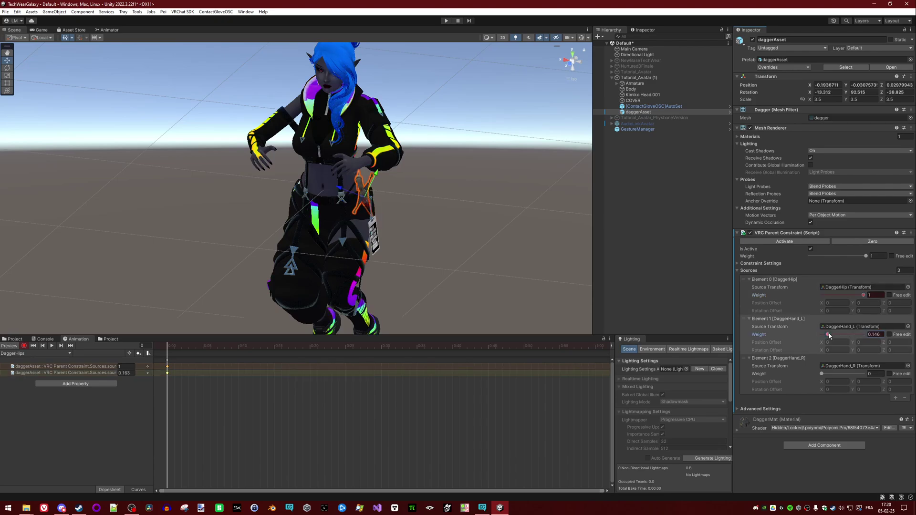
pyautogui.click(821, 374)
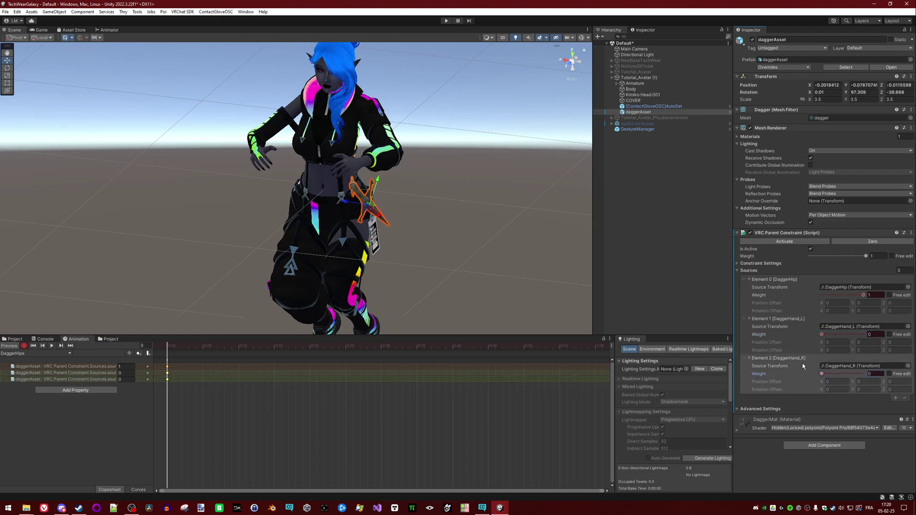
# Step: Record a keyframe with the constraint's Freeze To World turned off, then end recording and preview of the DaggerHips clip
pyautogui.click(748, 408)
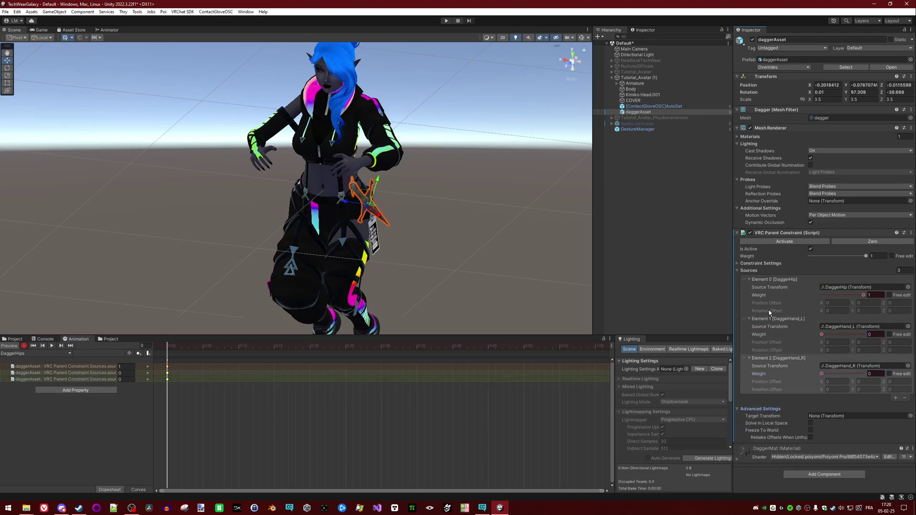
pyautogui.click(810, 430)
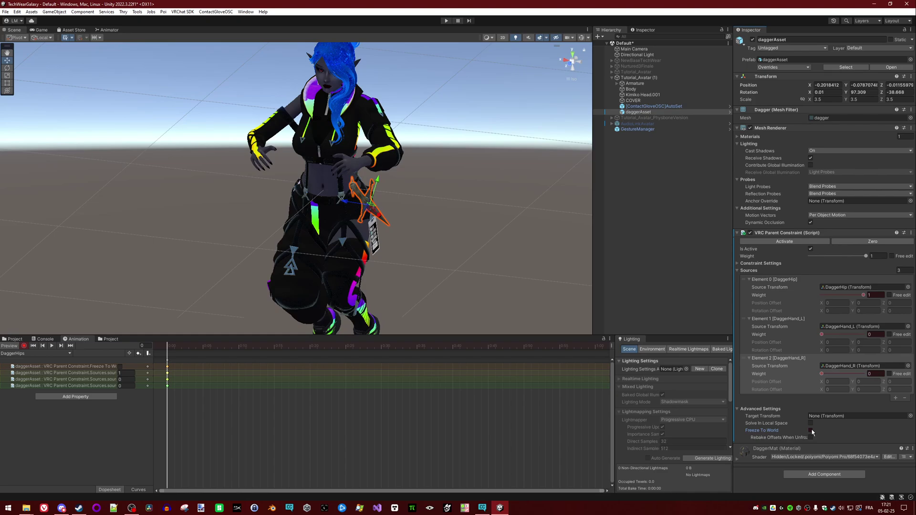
pyautogui.moveTo(462, 173); pyautogui.dragTo(406, 176, button='right')
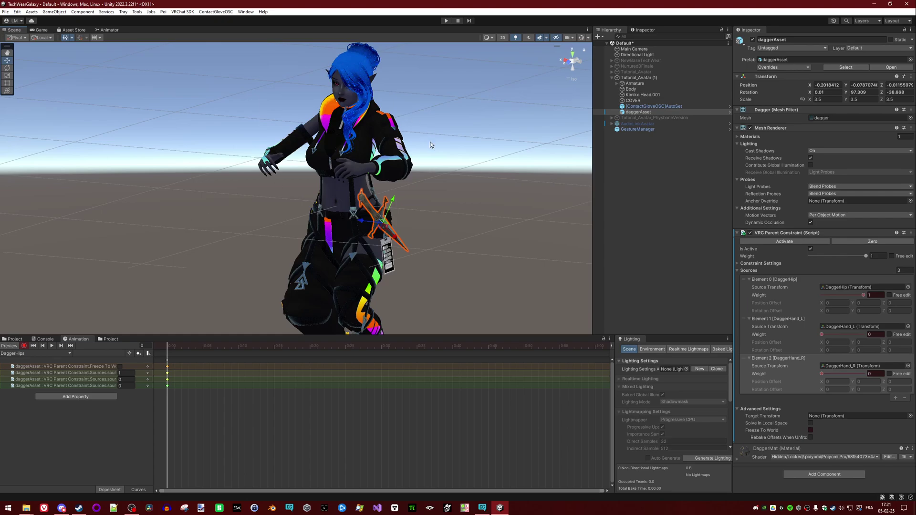
pyautogui.scroll(-3, 405, 157)
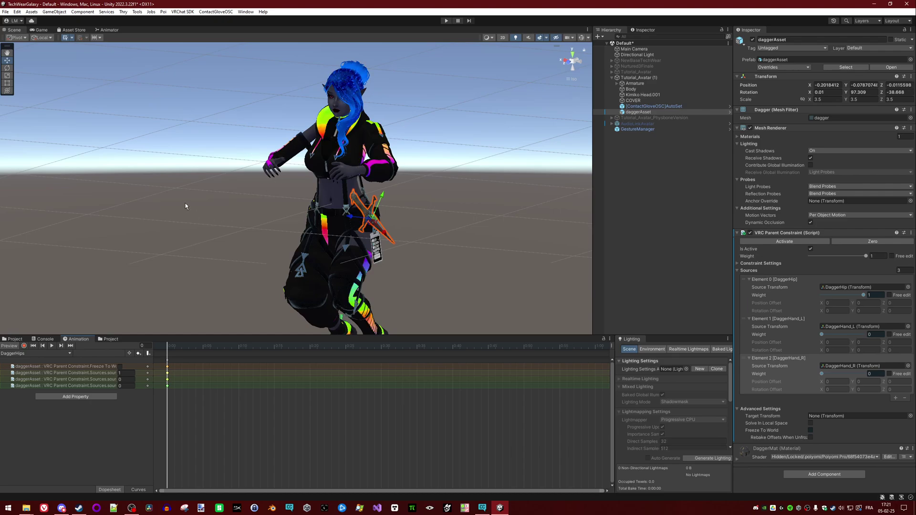
pyautogui.click(10, 345)
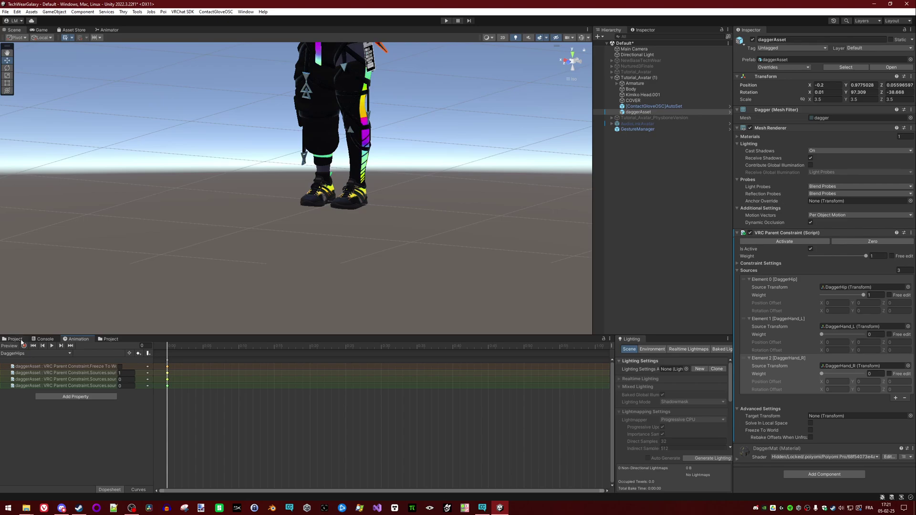
# Step: Add the existing DaggerLeftHand, DaggerRightHand and DaggerWorld clips from the Tutorial folder to Tutorial_Avatar (1)
pyautogui.click(14, 339)
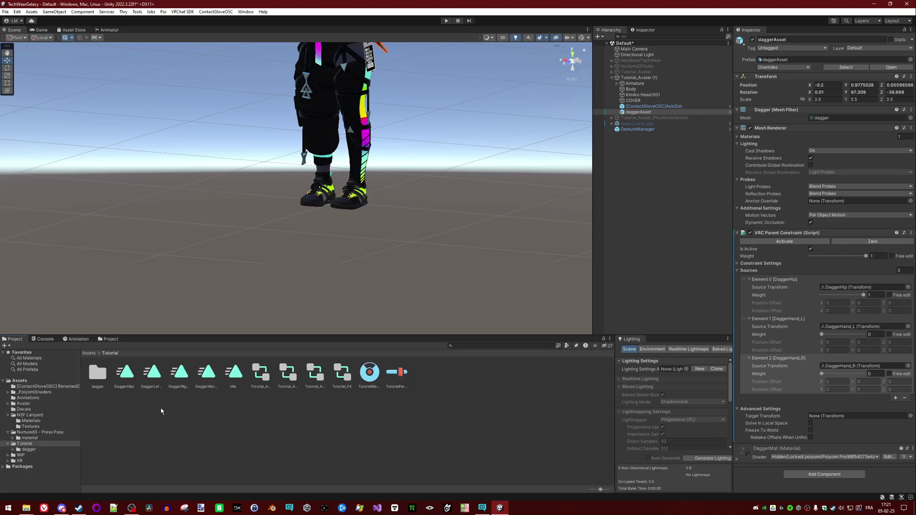
pyautogui.click(157, 374)
pyautogui.keyDown('shift'); pyautogui.click(210, 376); pyautogui.keyUp('shift')
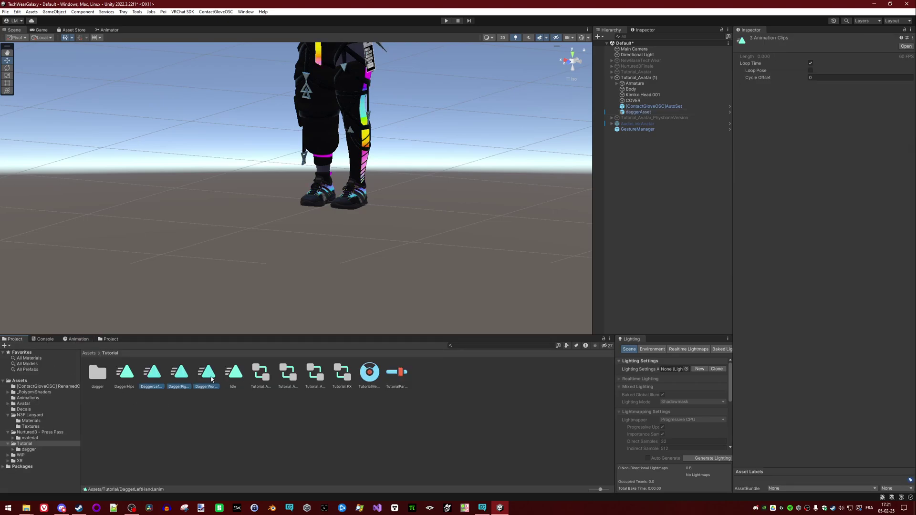
pyautogui.moveTo(212, 380); pyautogui.dragTo(657, 79)
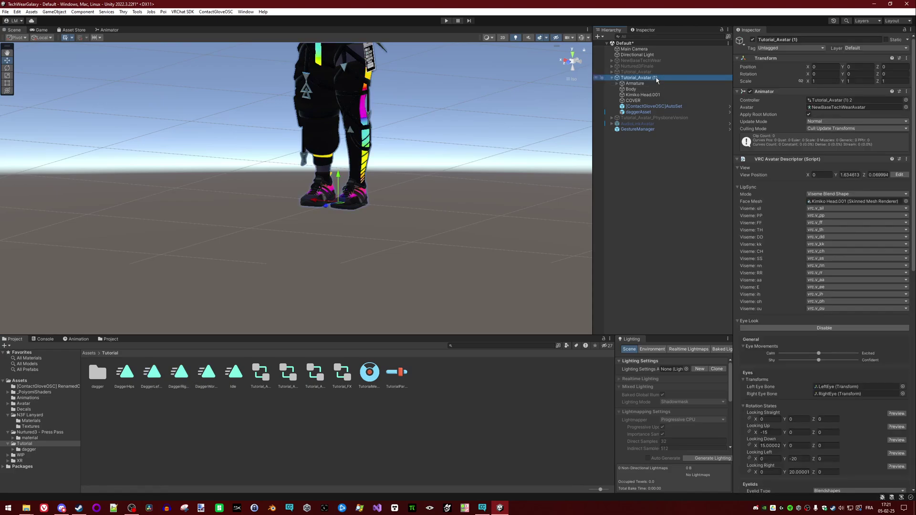
# Step: Preview the DaggerLeftHand clip and inspect its keyed properties and the source weights on daggerAsset's constraint
pyautogui.click(78, 338)
pyautogui.click(30, 353)
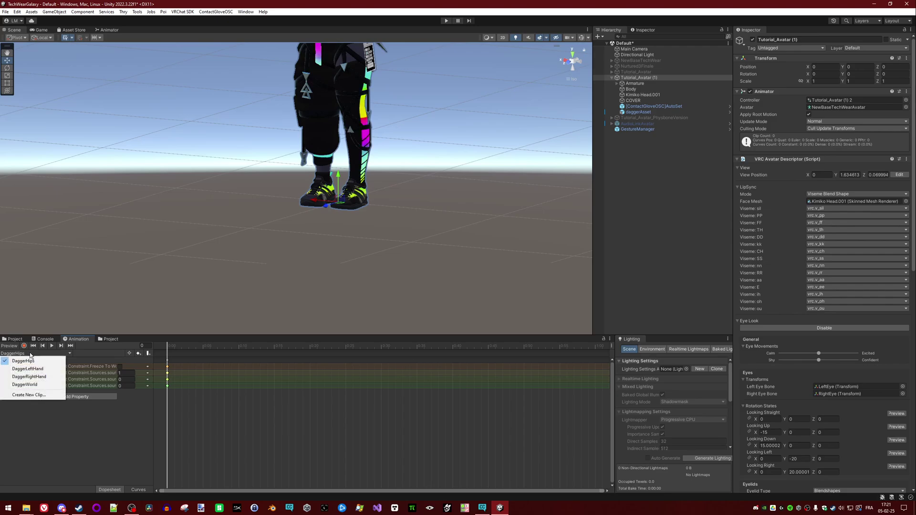
pyautogui.click(30, 368)
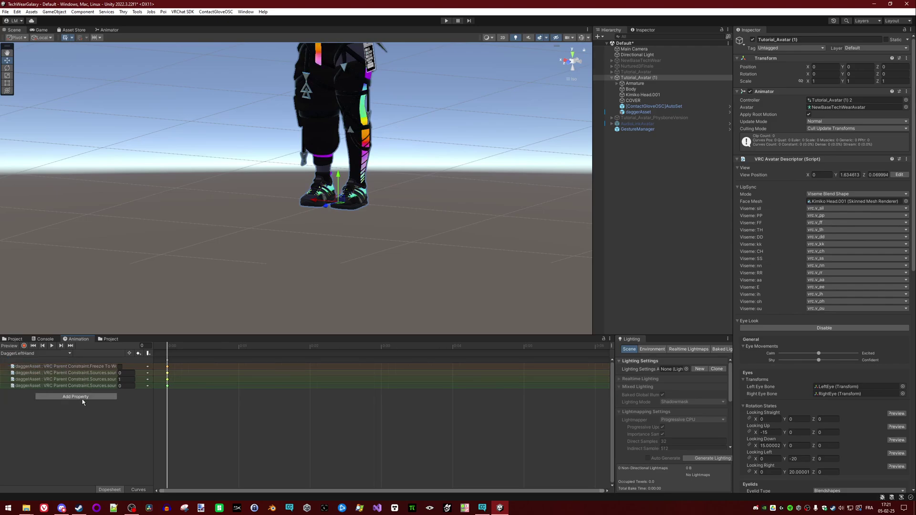
pyautogui.moveTo(154, 411); pyautogui.dragTo(198, 408)
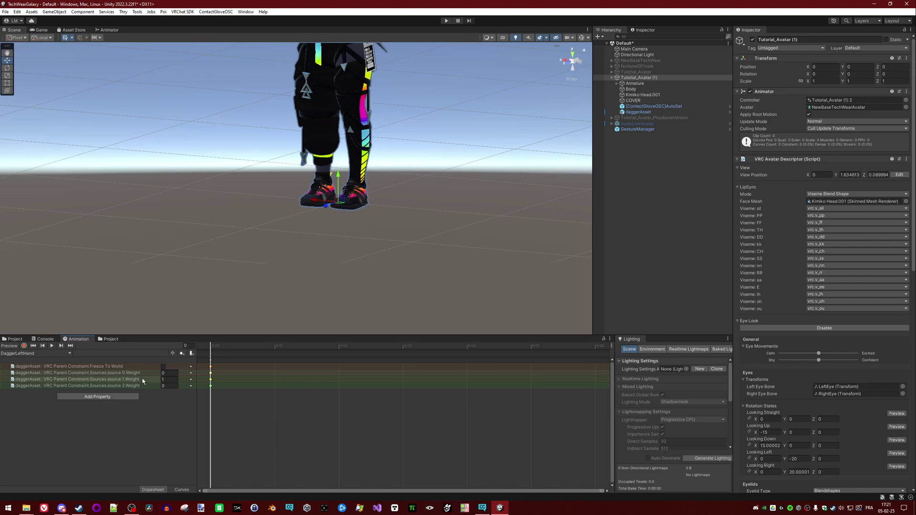
pyautogui.click(9, 346)
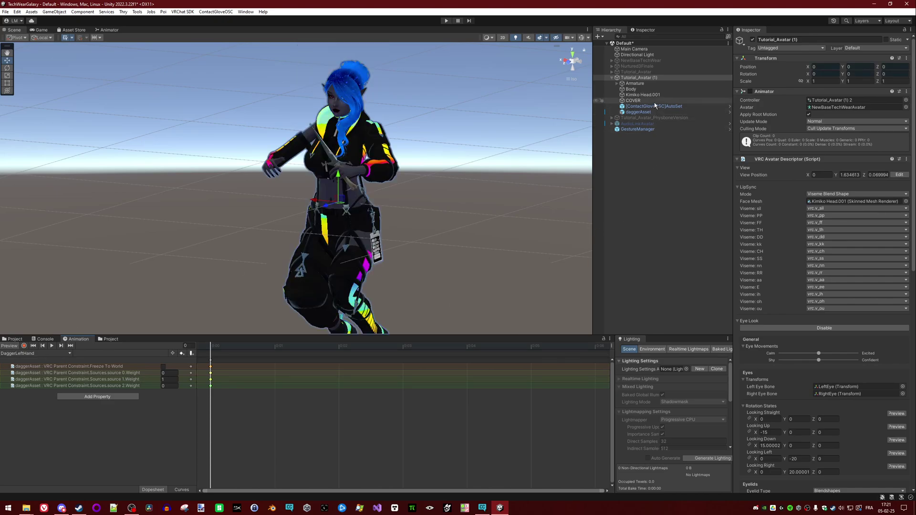
pyautogui.click(661, 112)
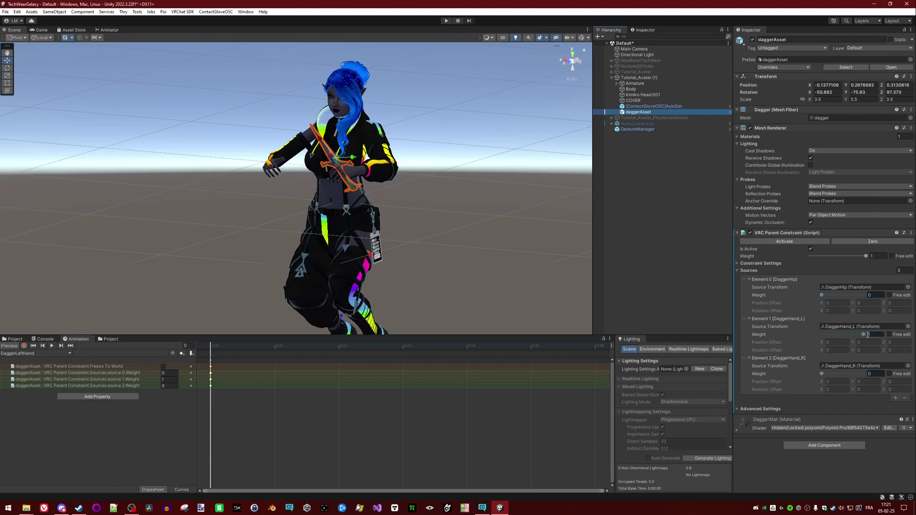
# Step: Preview the DaggerRightHand clip and check the dagger's placement and constraint source weights
pyautogui.click(36, 353)
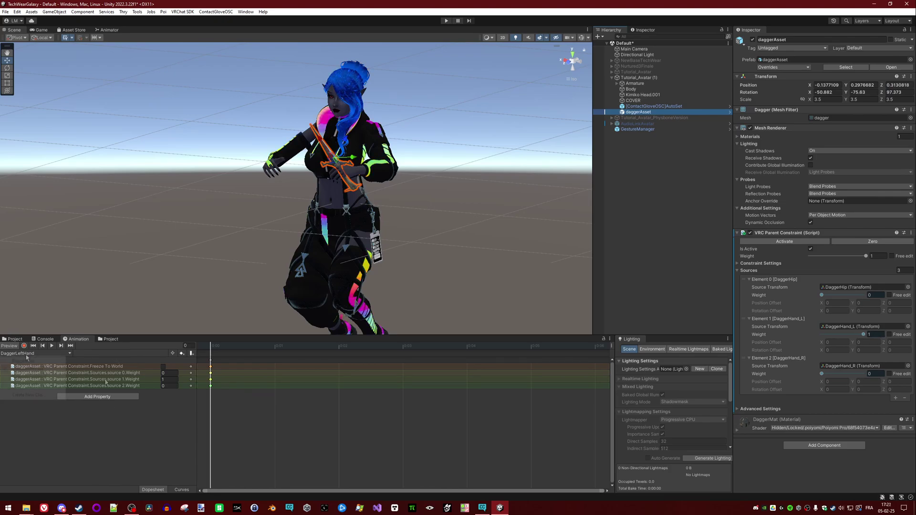
pyautogui.click(29, 376)
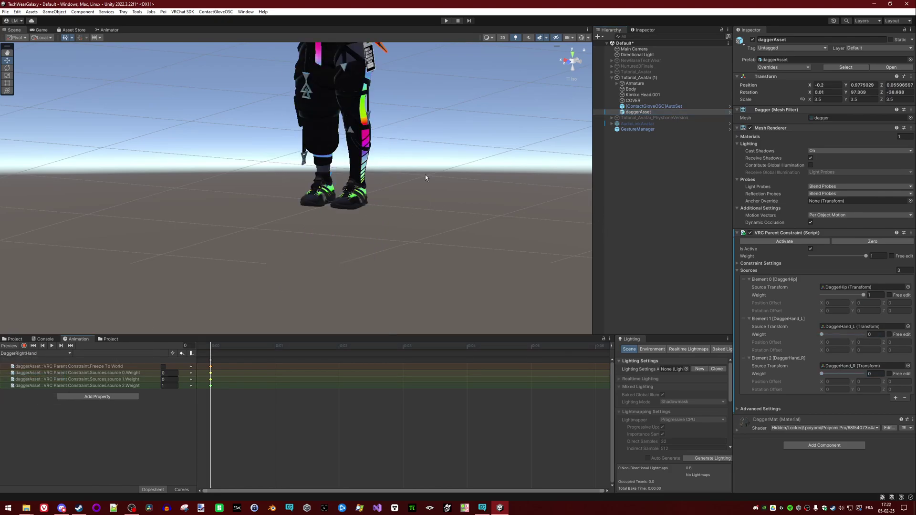
pyautogui.click(10, 346)
# Step: Preview the DaggerWorld clip, inspect its source weights and Freeze To World setting, then return to the Tutorial folder's assets
pyautogui.click(26, 355)
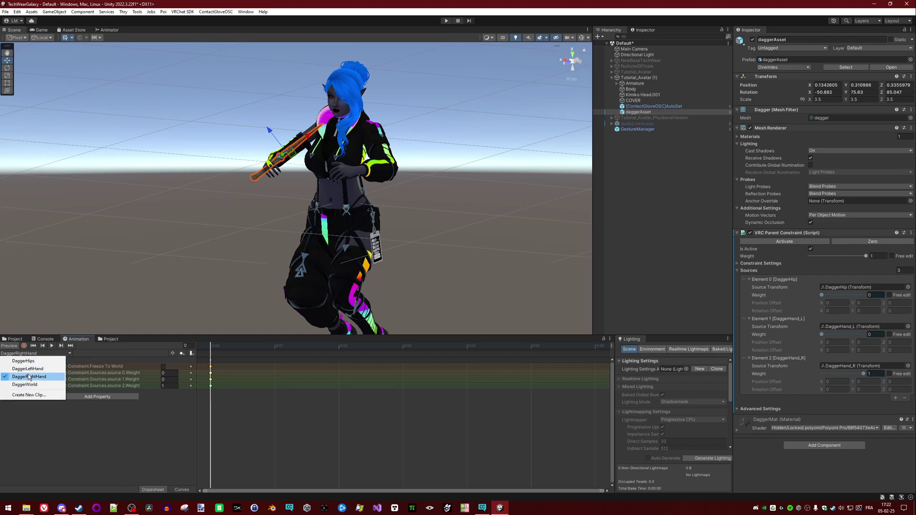
pyautogui.click(29, 384)
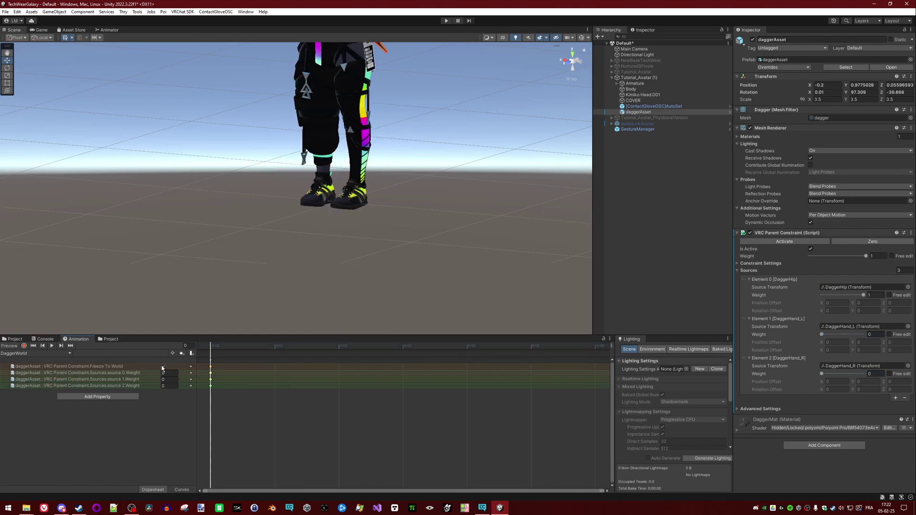
pyautogui.click(10, 348)
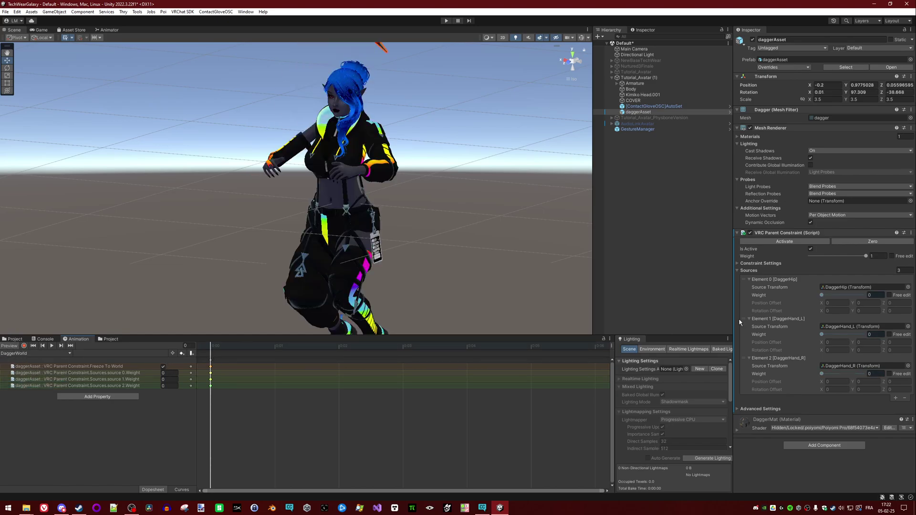
pyautogui.click(738, 410)
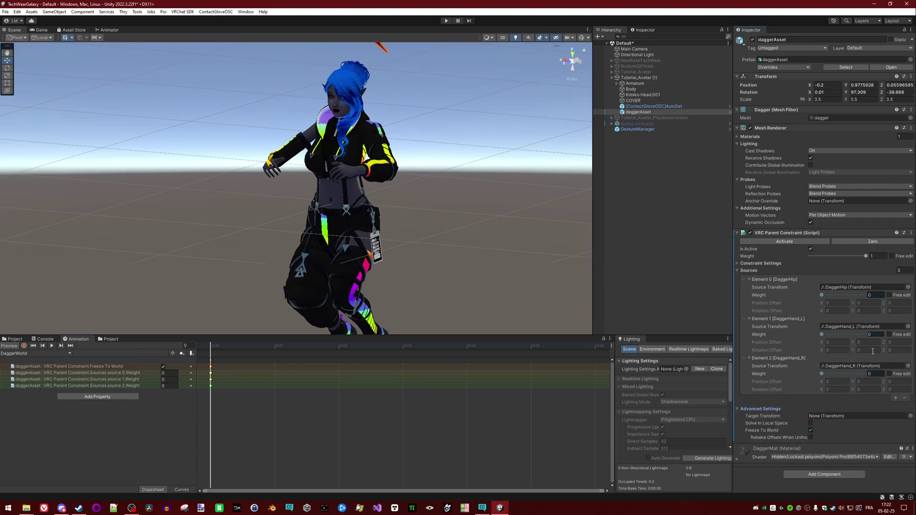
pyautogui.keyDown('alt'); pyautogui.moveTo(410, 305); pyautogui.dragTo(402, 136); pyautogui.keyUp('alt')
pyautogui.press('f')
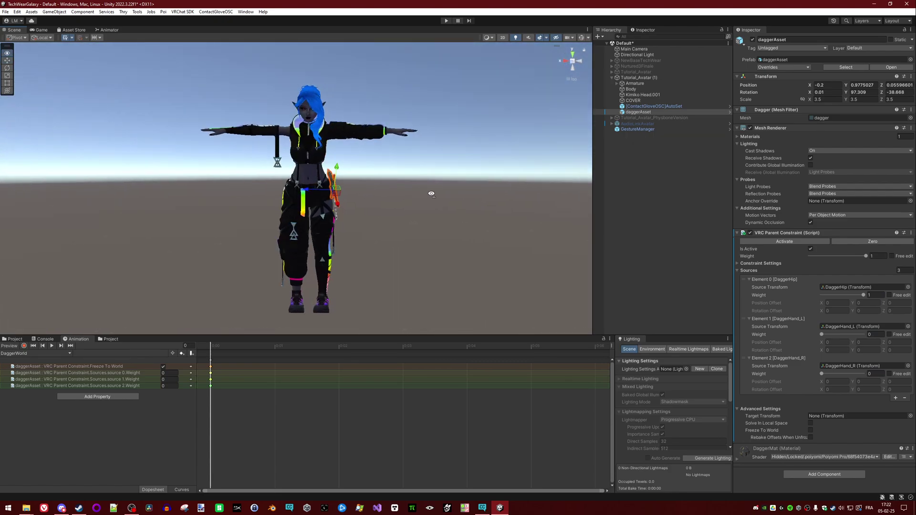
pyautogui.click(15, 339)
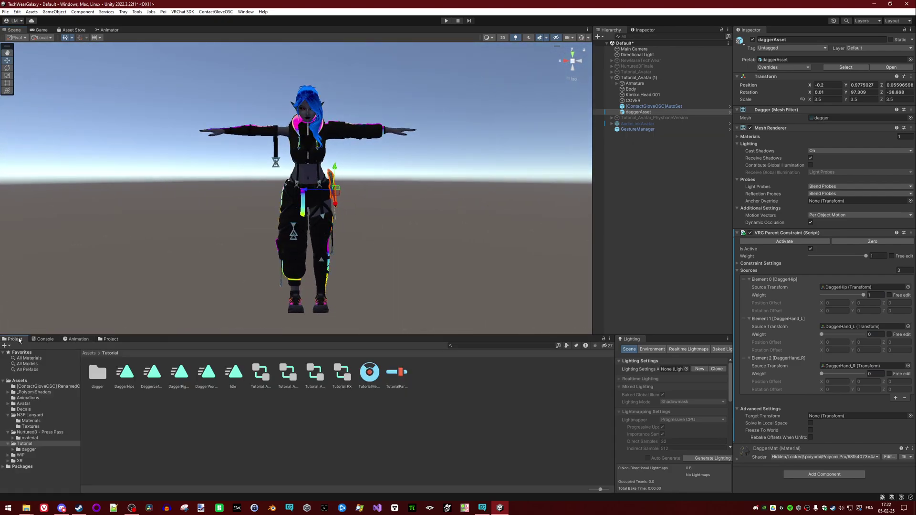
# Step: Review the hip, left hand, right hand and world dagger clips in the Tutorial folder and view the avatar from several angles
pyautogui.click(126, 371)
pyautogui.click(152, 373)
pyautogui.click(181, 375)
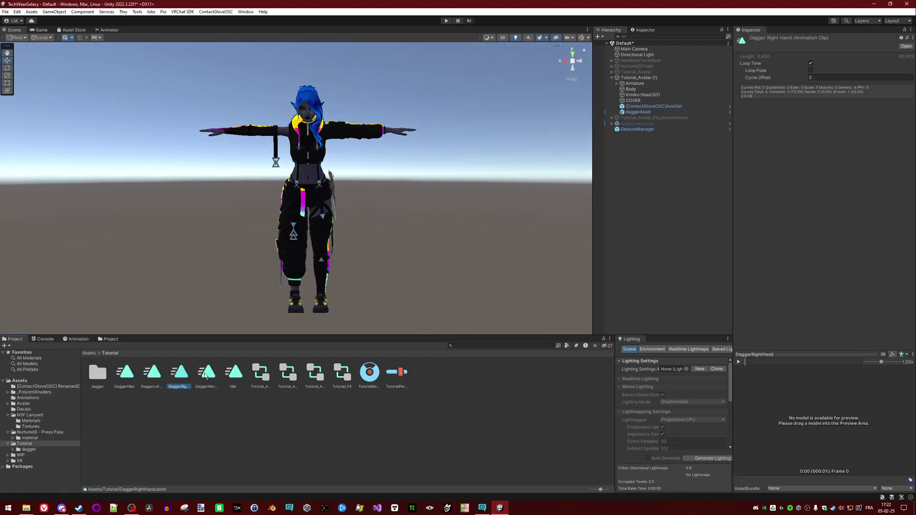
pyautogui.click(206, 374)
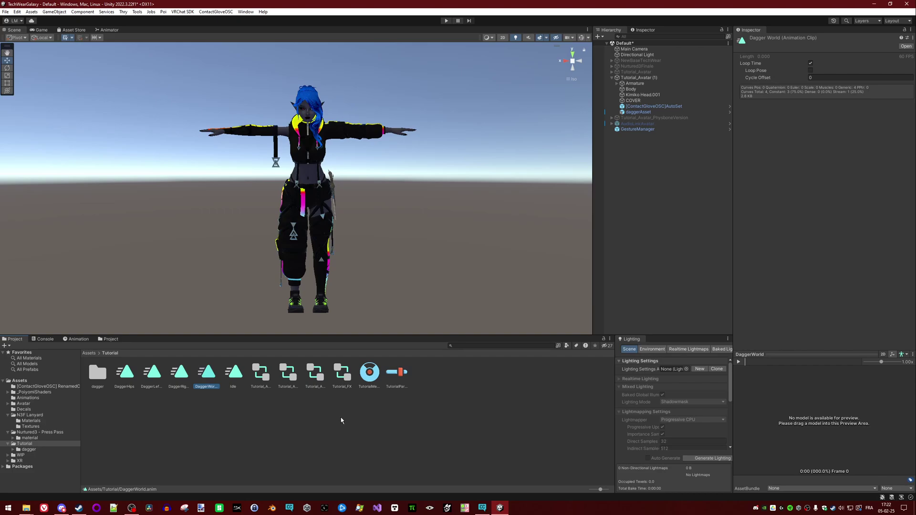
pyautogui.keyDown('alt'); pyautogui.moveTo(415, 241); pyautogui.dragTo(371, 228); pyautogui.keyUp('alt')
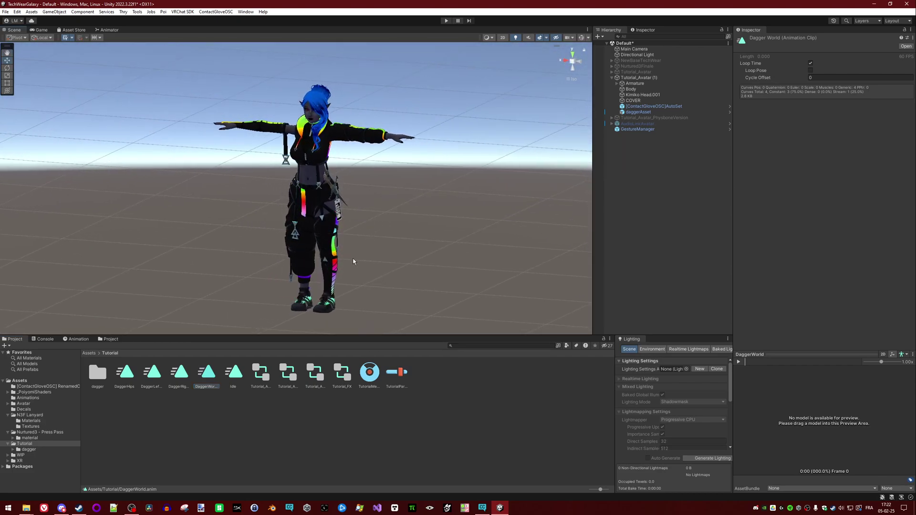
pyautogui.keyDown('alt'); pyautogui.moveTo(255, 301); pyautogui.dragTo(267, 248); pyautogui.keyUp('alt')
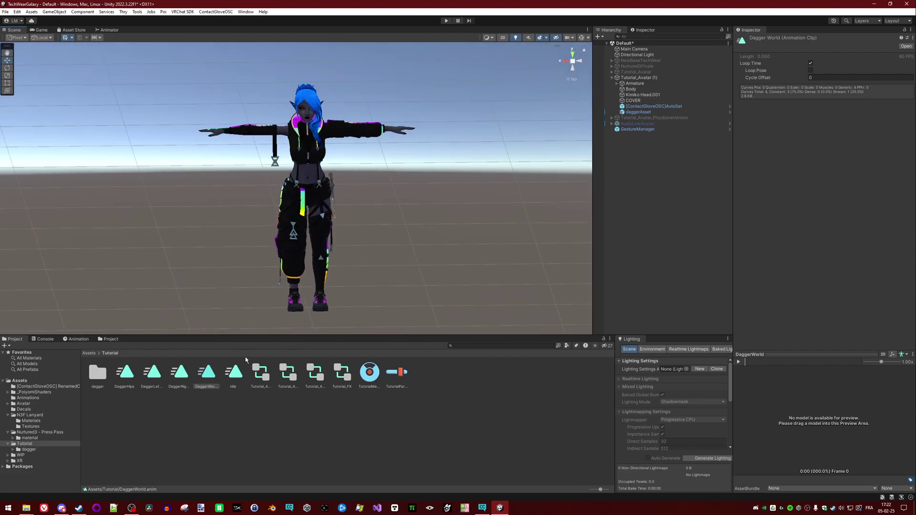
pyautogui.click(210, 375)
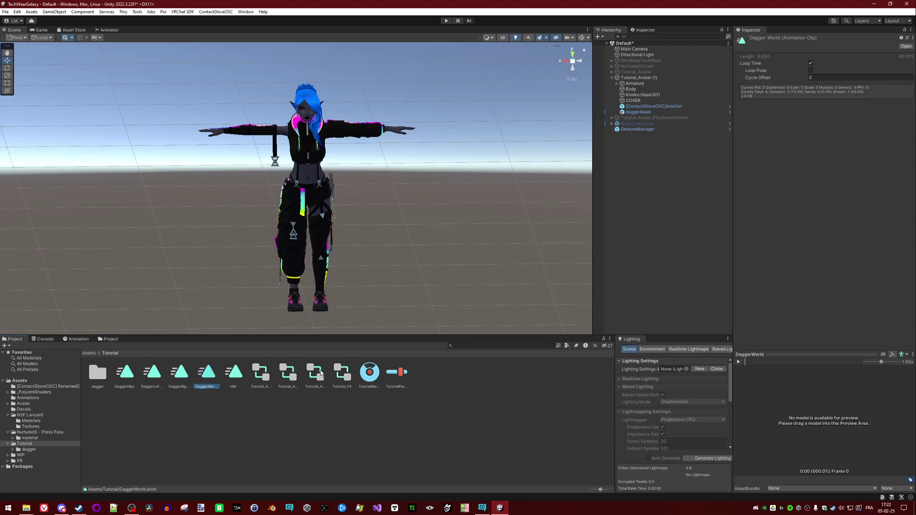
pyautogui.keyDown('alt'); pyautogui.moveTo(305, 210); pyautogui.dragTo(260, 205); pyautogui.keyUp('alt')
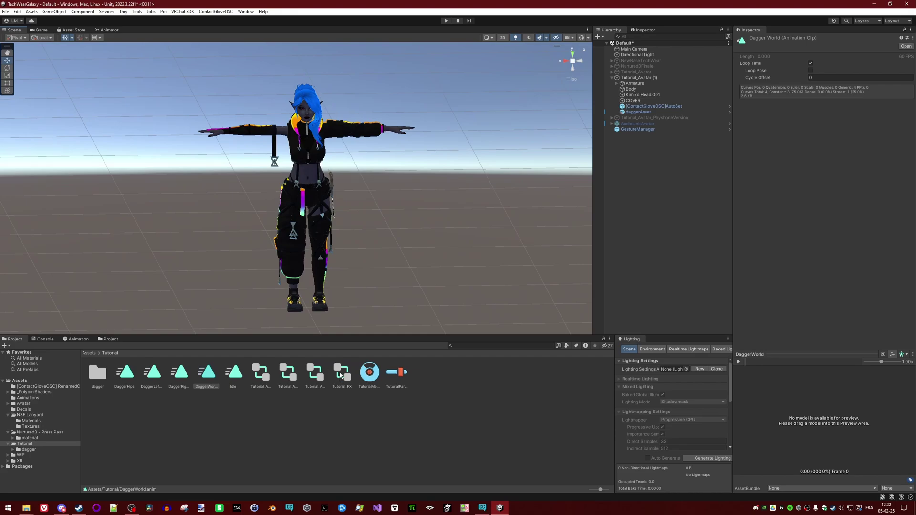
# Step: Open the Tutorial_FX controller and delete its DaggerLocation, DaggerGrab_Gestures and DaggerGrab_Bone layers
pyautogui.doubleClick(341, 375)
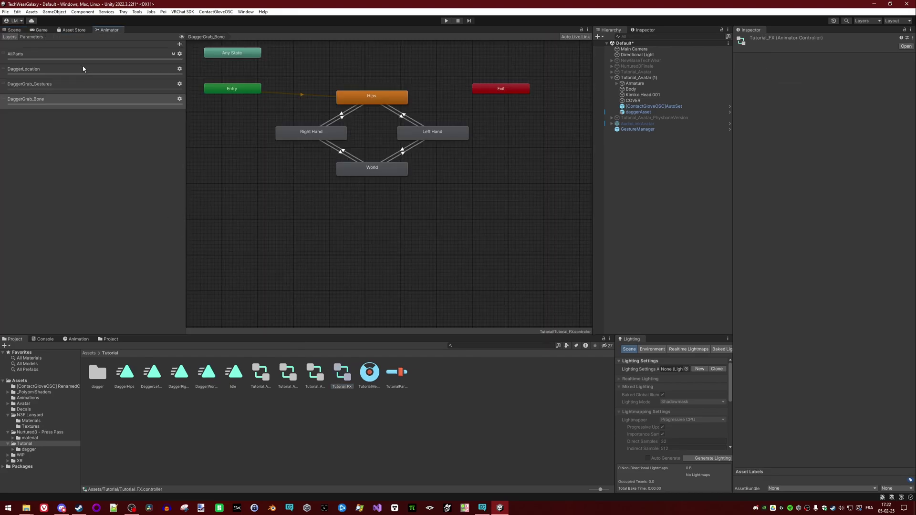
pyautogui.click(180, 99)
pyautogui.moveTo(245, 99); pyautogui.dragTo(193, 106)
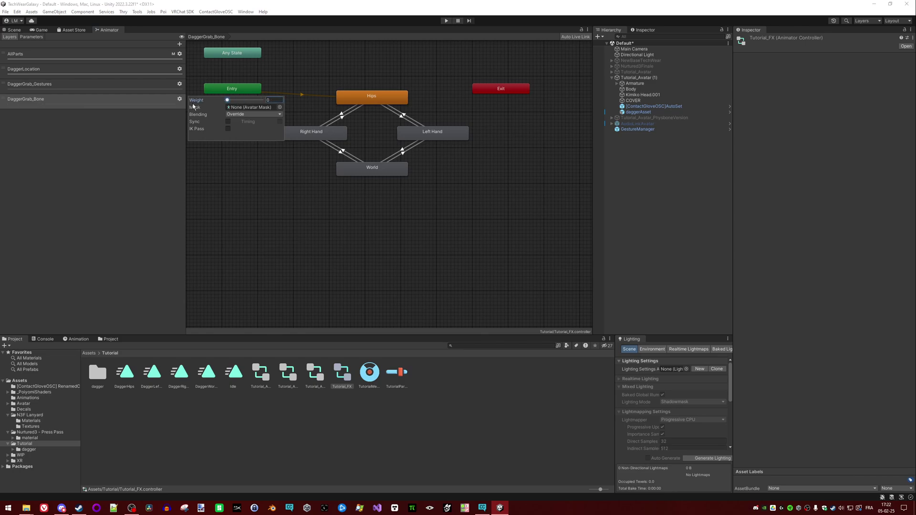
pyautogui.click(162, 70)
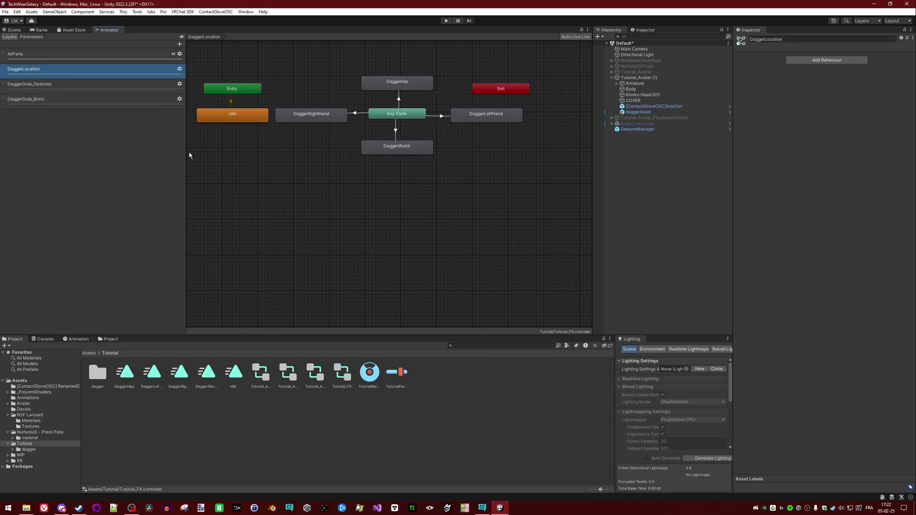
pyautogui.scroll(-3, 251, 177)
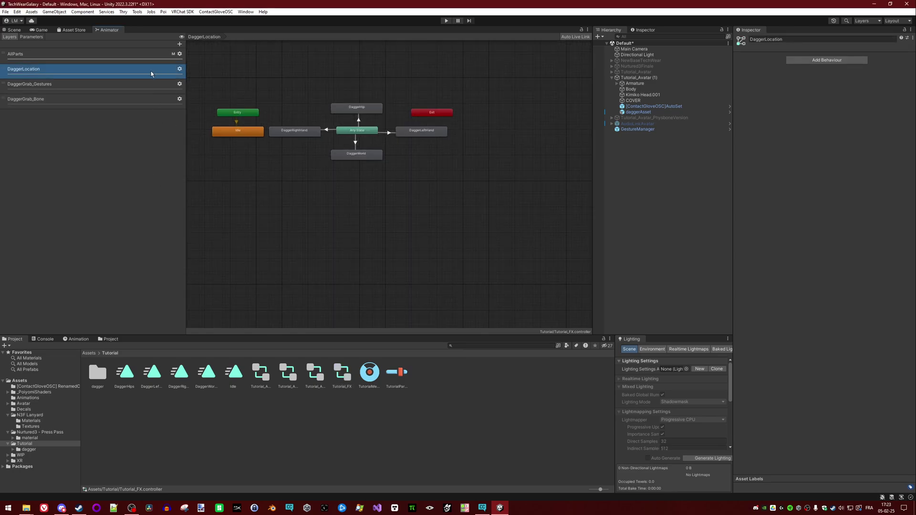
pyautogui.press('Delete')
pyautogui.press('Delete')
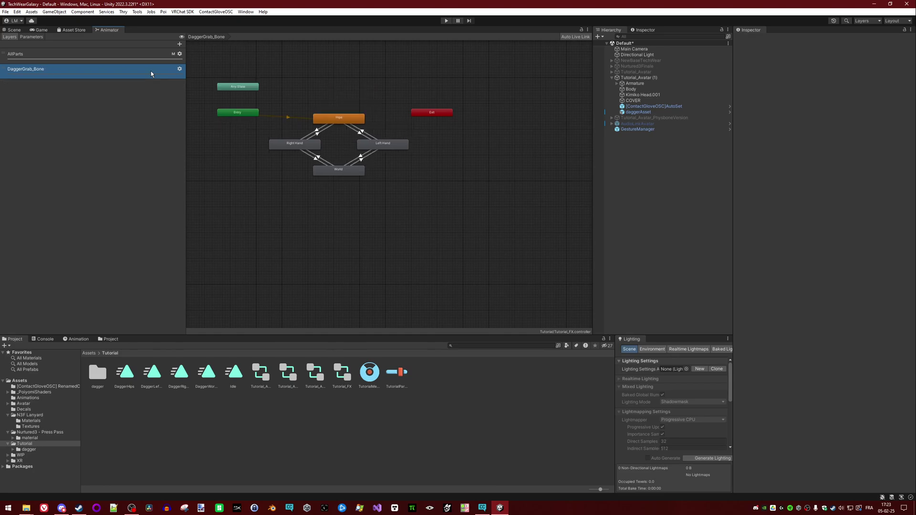
pyautogui.press('Delete')
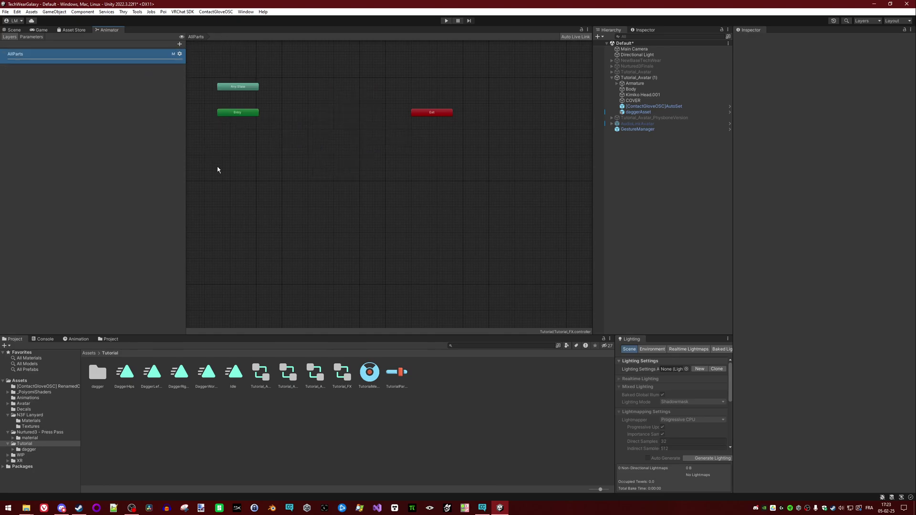
pyautogui.click(342, 376)
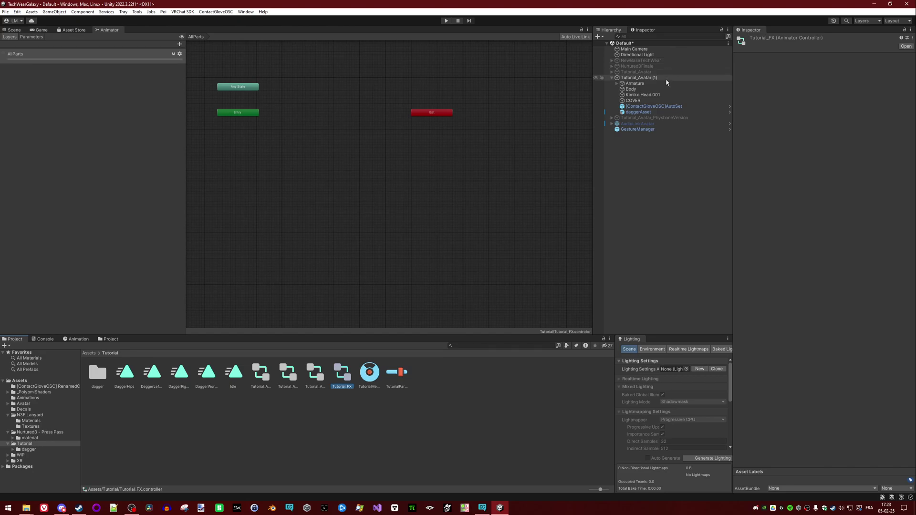
# Step: Return to the scene view, delete Tutorial_Avatar (1) and activate the original Tutorial_Avatar
pyautogui.click(22, 29)
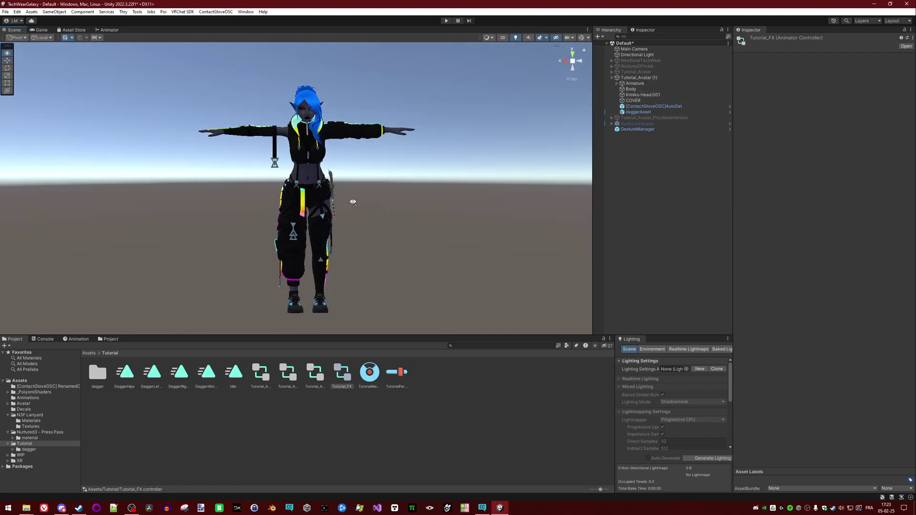
pyautogui.keyDown('alt'); pyautogui.moveTo(352, 201); pyautogui.dragTo(395, 219); pyautogui.keyUp('alt')
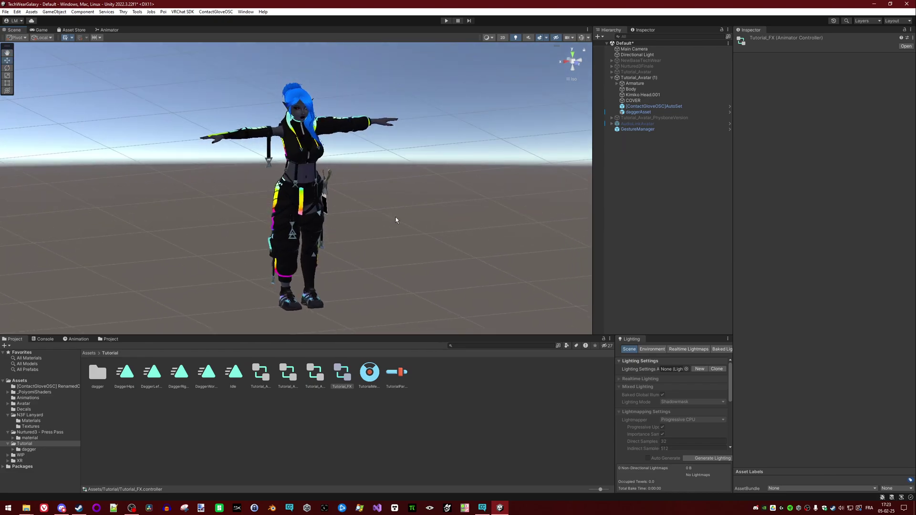
pyautogui.click(659, 79)
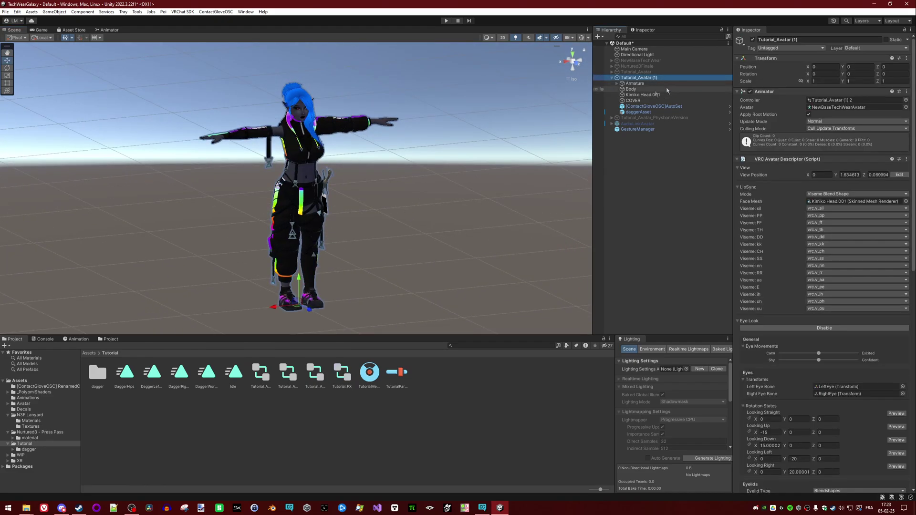
pyautogui.press('Delete')
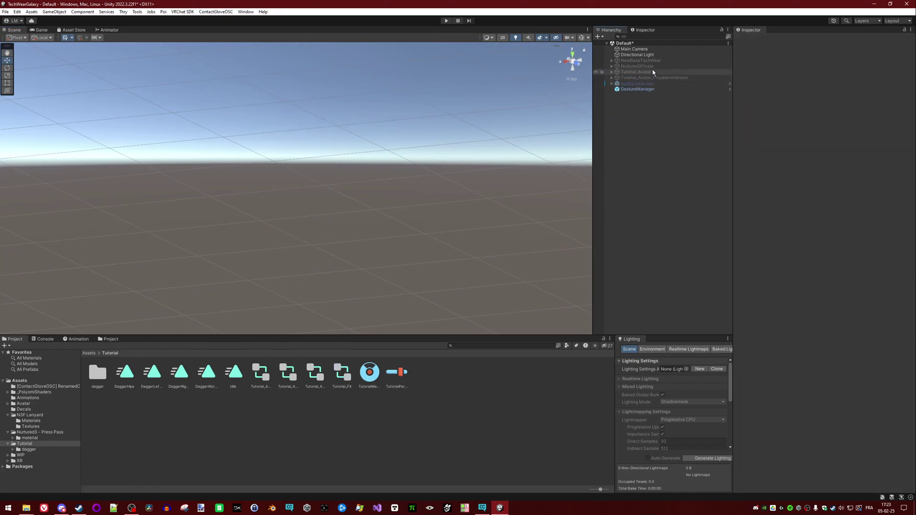
pyautogui.click(651, 72)
pyautogui.click(752, 40)
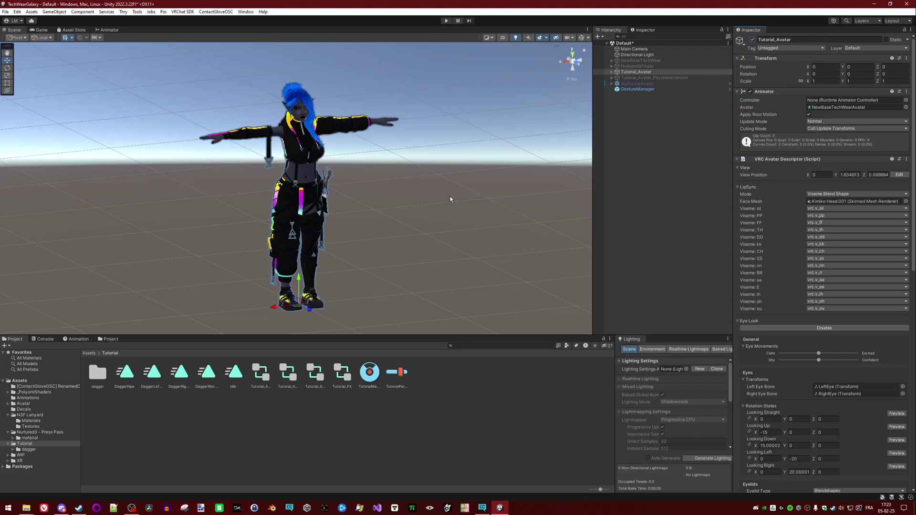
# Step: Reset the expressions of Tutorial_Avatar's VRC Avatar Descriptor to default and switch them to customizable menu and parameter slots
pyautogui.keyDown('alt'); pyautogui.moveTo(450, 196); pyautogui.dragTo(402, 205); pyautogui.keyUp('alt')
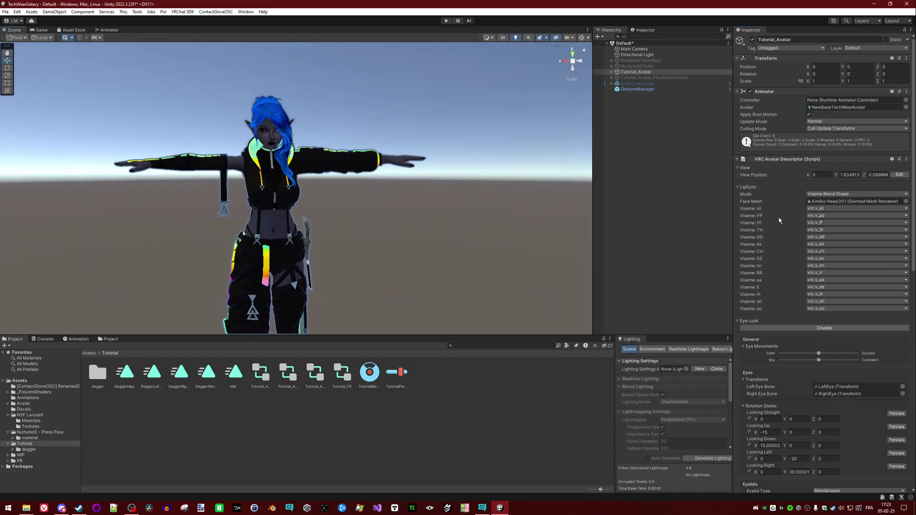
pyautogui.scroll(-10, 778, 216)
pyautogui.scroll(-5, 785, 224)
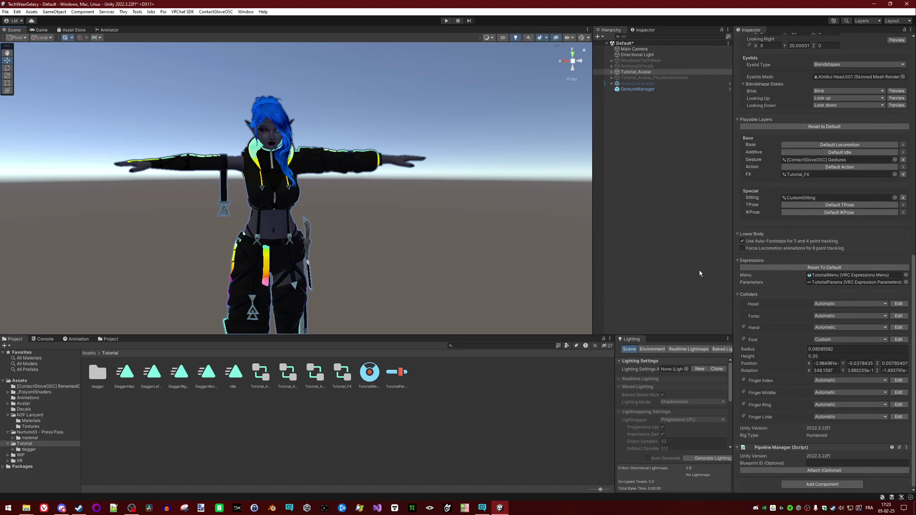
pyautogui.scroll(10, 810, 248)
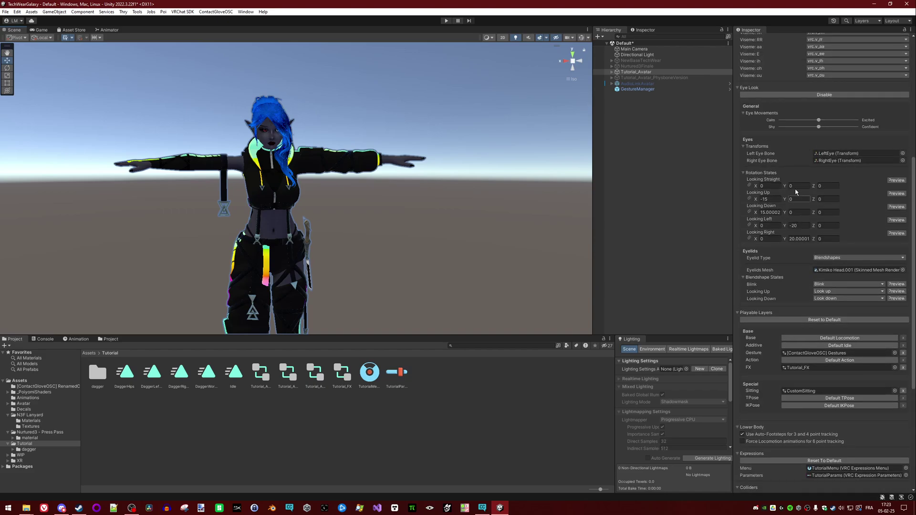
pyautogui.scroll(-10, 851, 151)
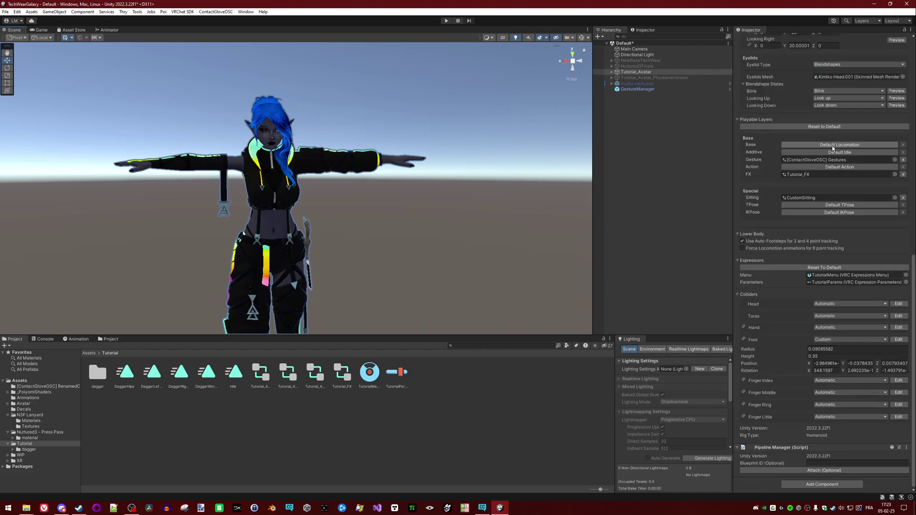
pyautogui.click(777, 267)
pyautogui.click(478, 268)
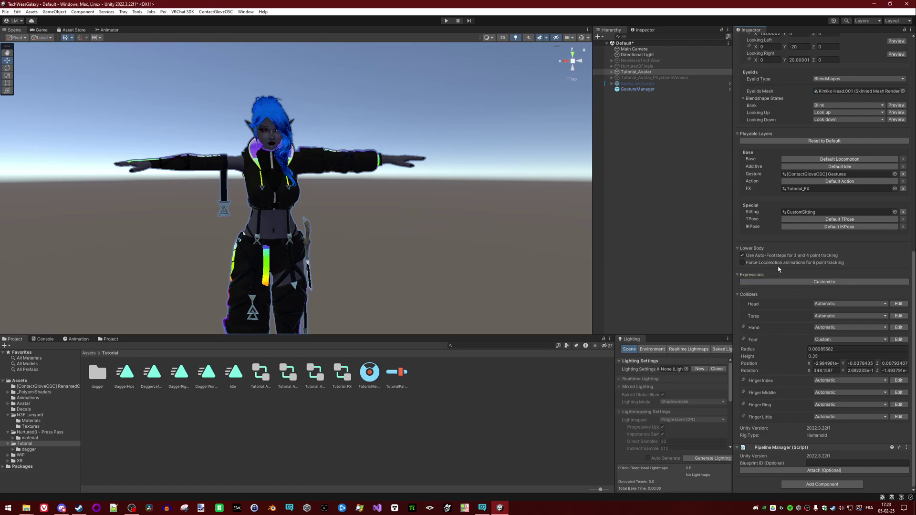
pyautogui.click(813, 281)
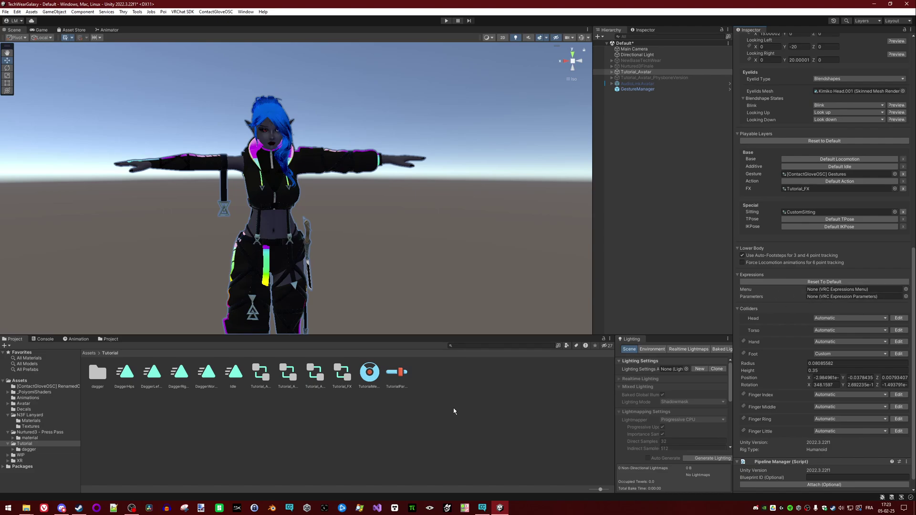
# Step: Look up the VRChat Expression Parameters and Expressions Menu asset types for creation, then inspect the existing TutorialParams asset
pyautogui.rightClick(439, 425)
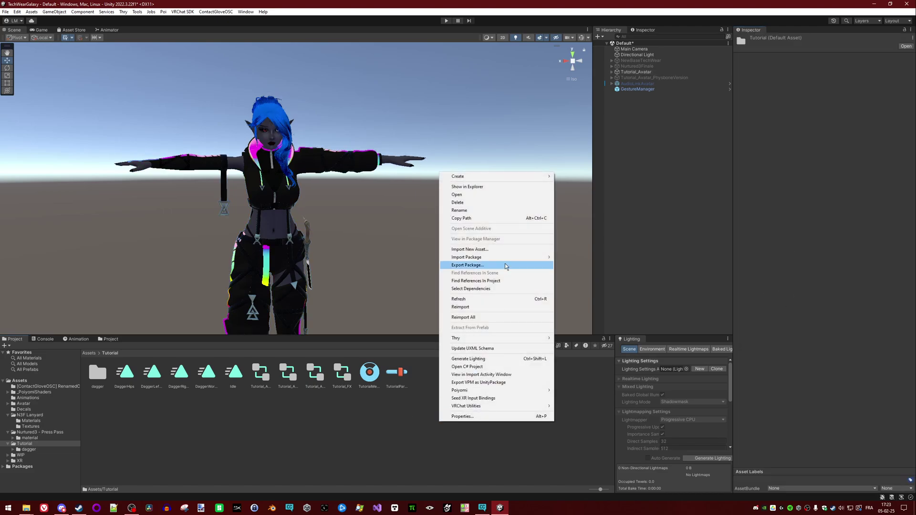
pyautogui.rightClick(373, 429)
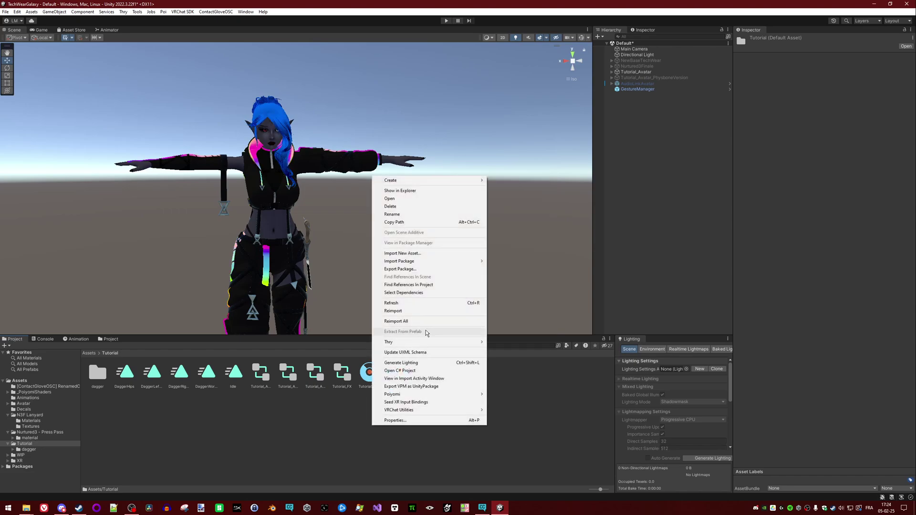
pyautogui.moveTo(424, 180)
pyautogui.moveTo(539, 145)
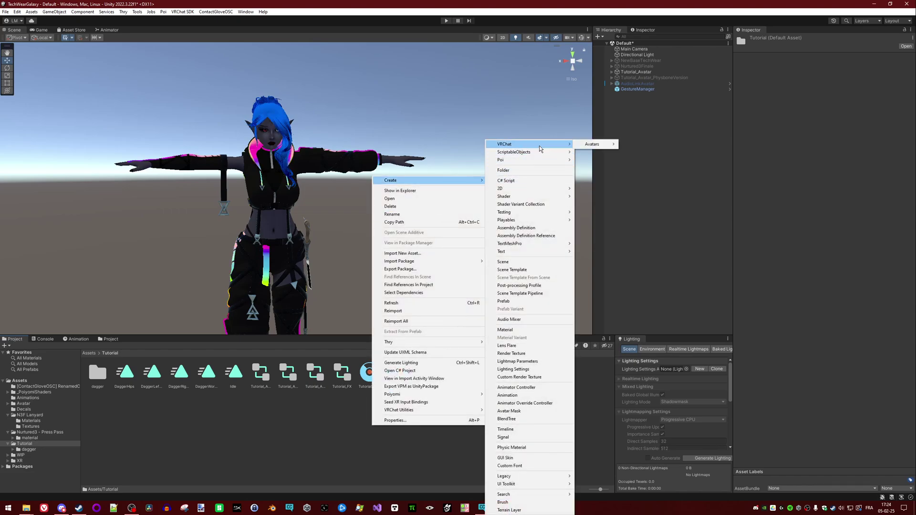
pyautogui.moveTo(601, 145)
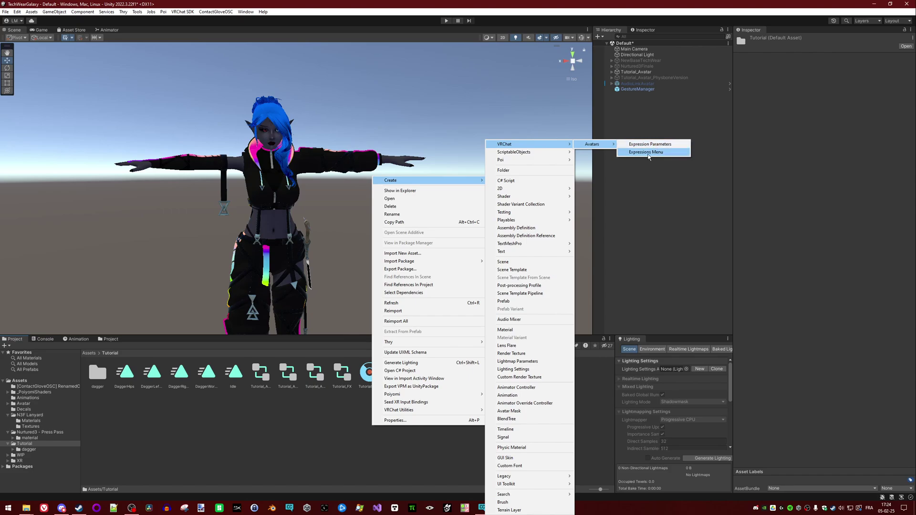
pyautogui.click(349, 451)
pyautogui.click(387, 374)
pyautogui.click(394, 373)
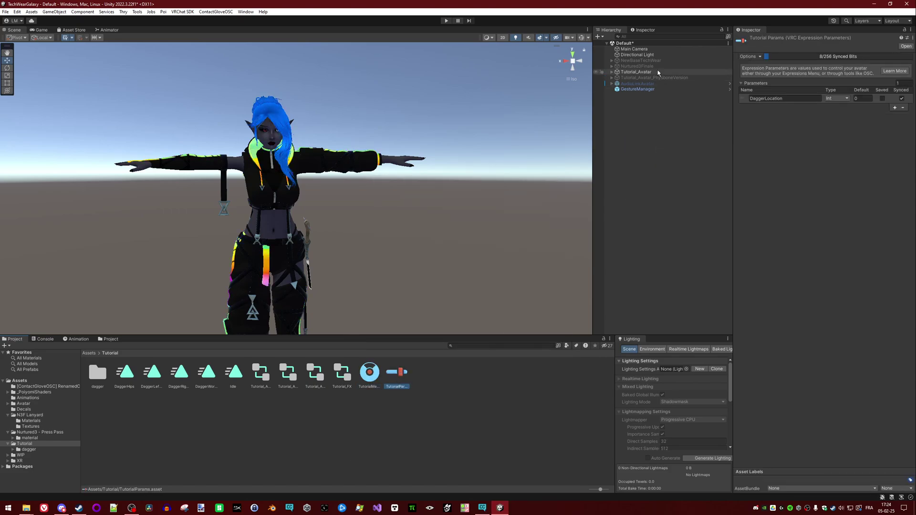
# Step: Assign TutorialMenu as the expressions menu and TutorialParams as the expression parameters on Tutorial_Avatar's descriptor
pyautogui.click(635, 71)
pyautogui.scroll(-10, 837, 188)
pyautogui.scroll(-5, 837, 188)
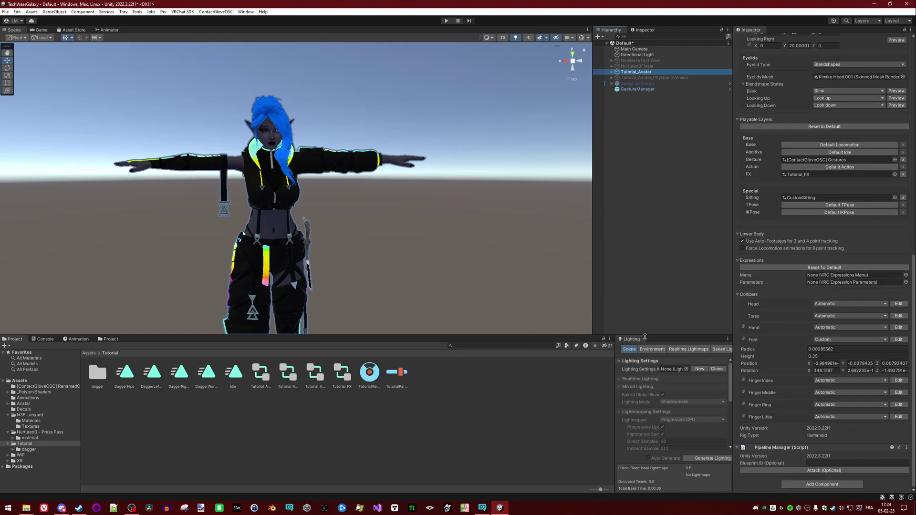
pyautogui.moveTo(369, 372); pyautogui.dragTo(815, 277)
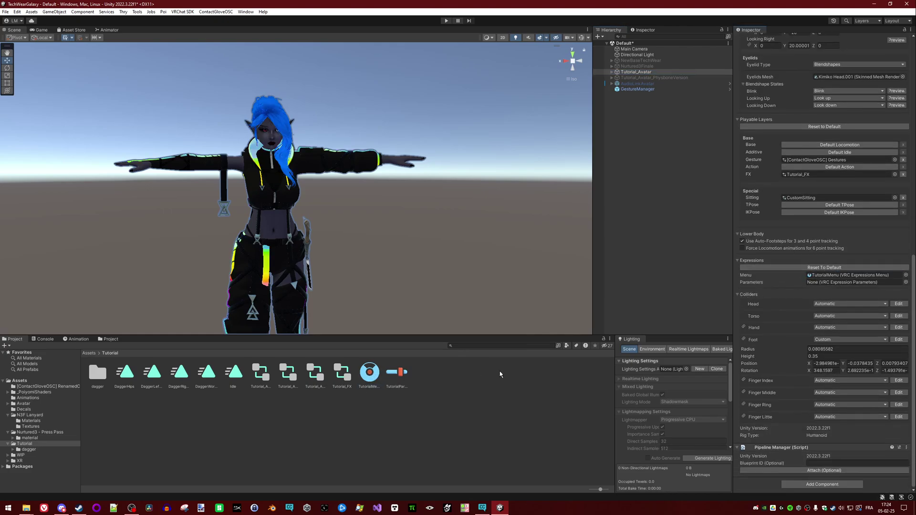
pyautogui.moveTo(399, 380); pyautogui.dragTo(823, 284)
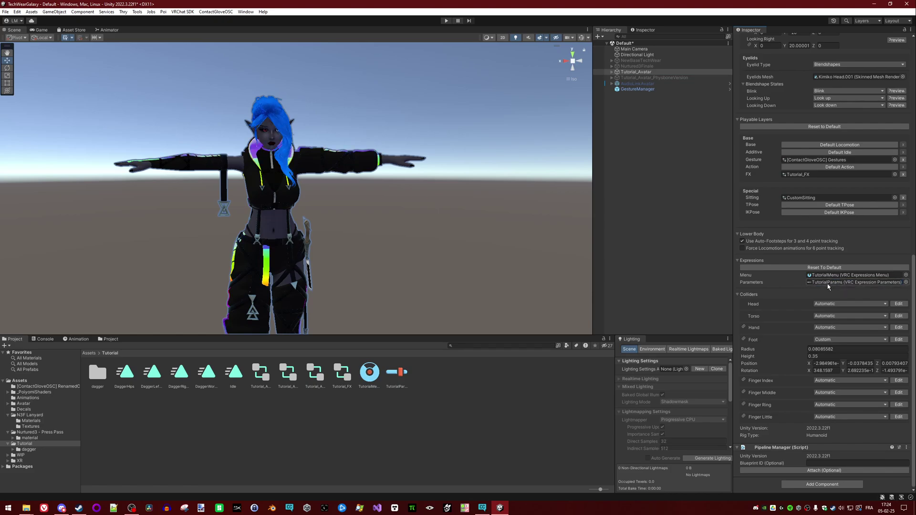
# Step: Add a second expression parameter to TutorialParams and remove it again
pyautogui.click(396, 371)
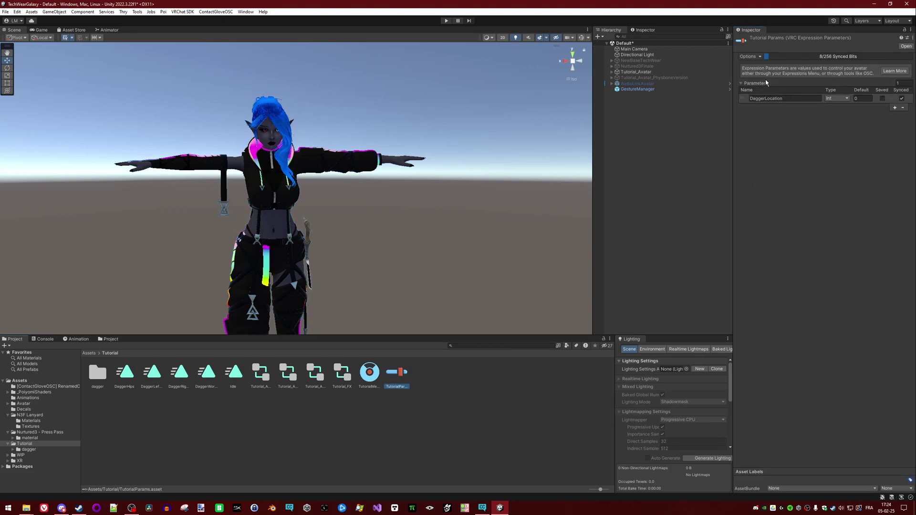
pyautogui.click(895, 108)
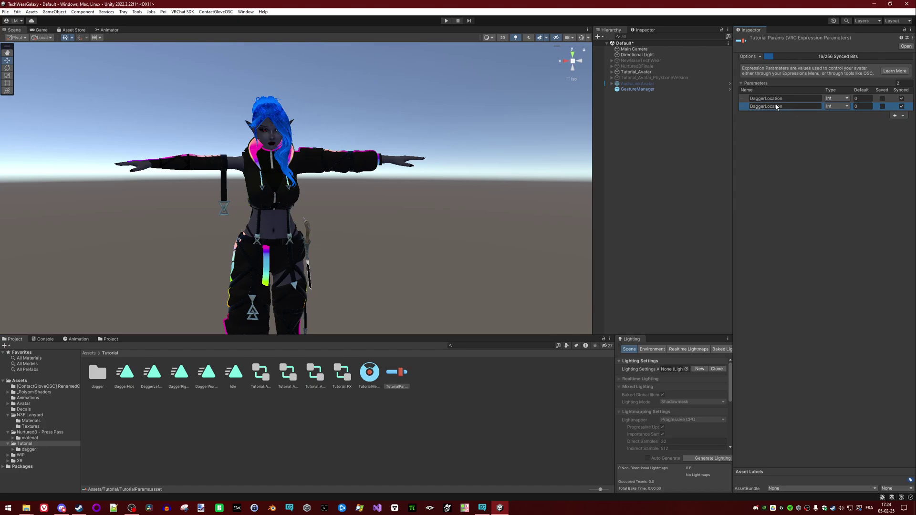
pyautogui.click(903, 116)
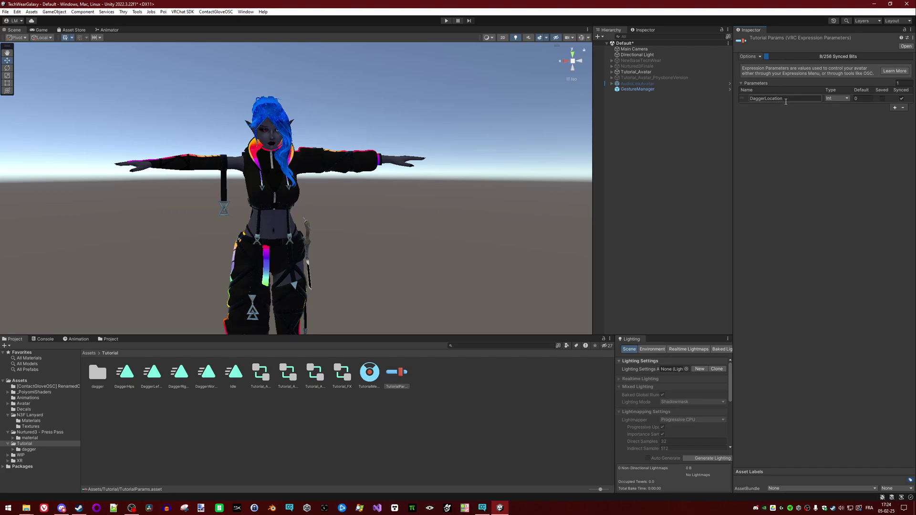
# Step: Examine the type options and the default, saved and synced settings of the DaggerLocation parameter in TutorialParams
pyautogui.click(842, 99)
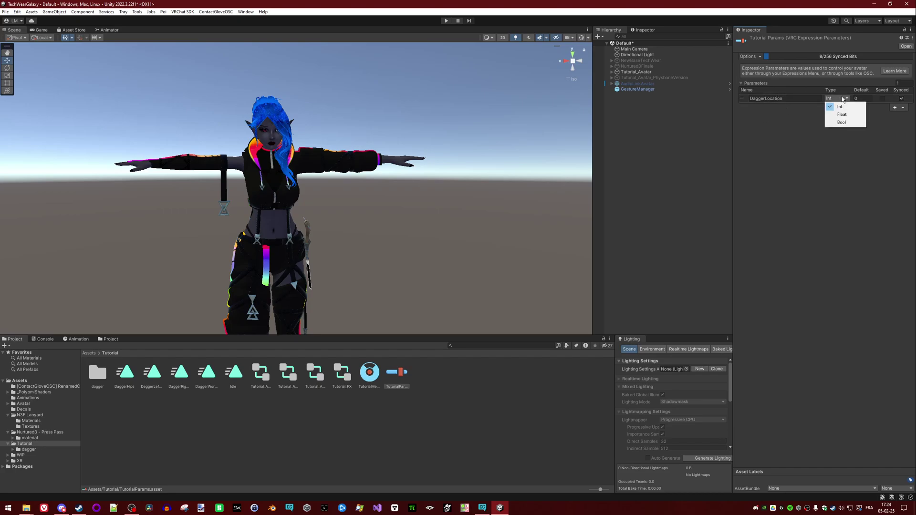
pyautogui.click(865, 99)
pyautogui.click(864, 117)
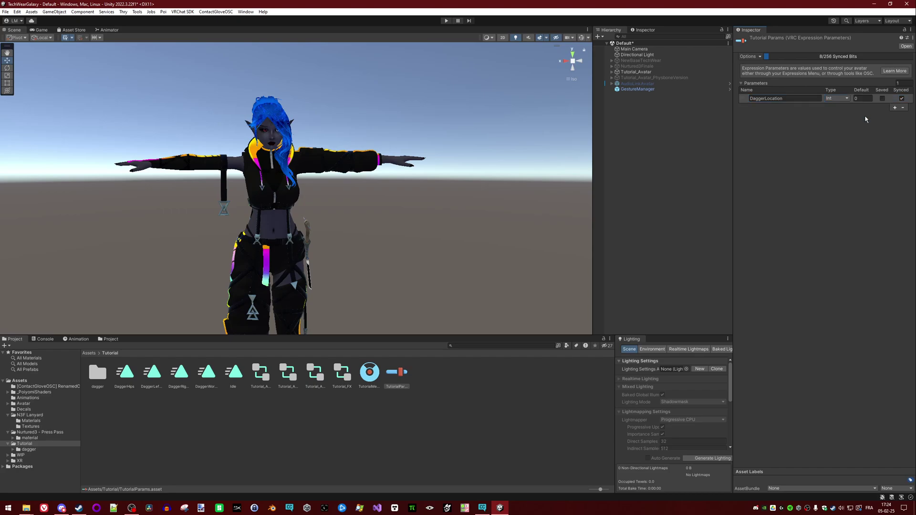
pyautogui.click(890, 99)
pyautogui.click(881, 93)
pyautogui.click(902, 98)
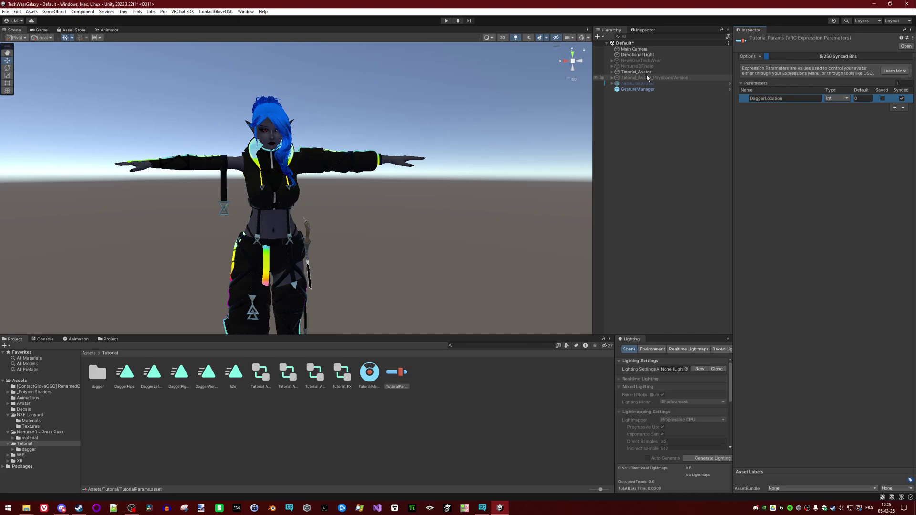
# Step: Reset the FX playable layer on Tutorial_Avatar's VRC Avatar Descriptor to default and switch it to an empty custom controller slot
pyautogui.click(668, 72)
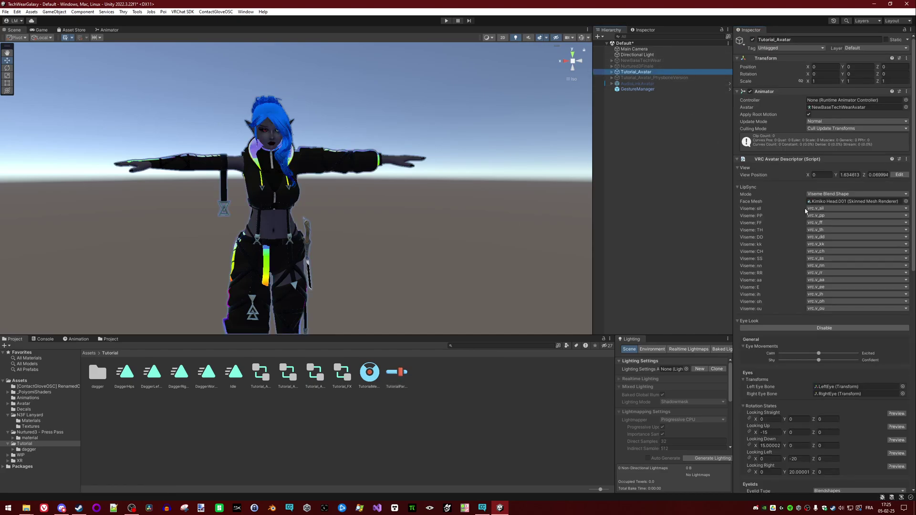
pyautogui.scroll(-10, 805, 211)
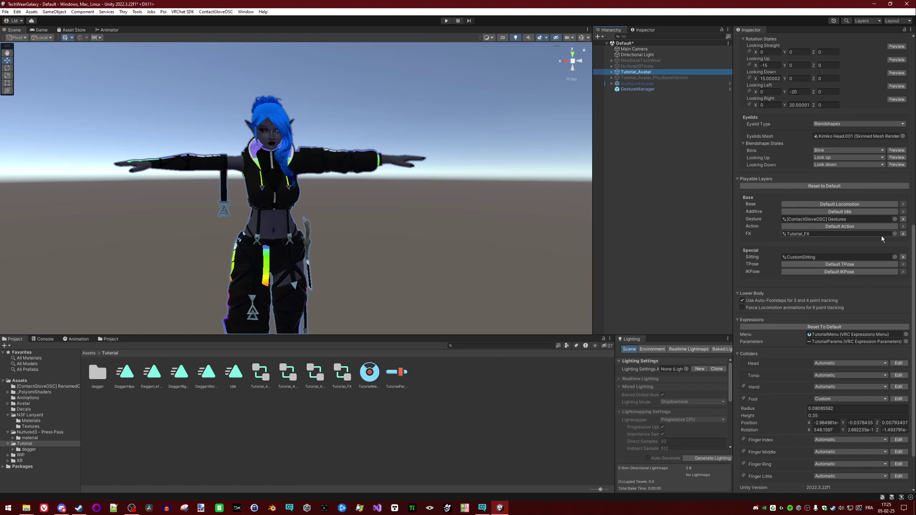
pyautogui.click(902, 234)
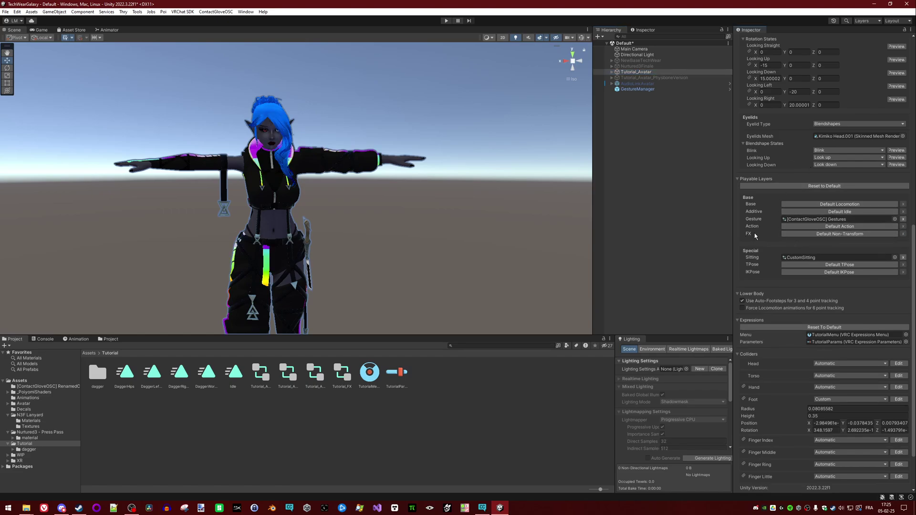
pyautogui.click(819, 233)
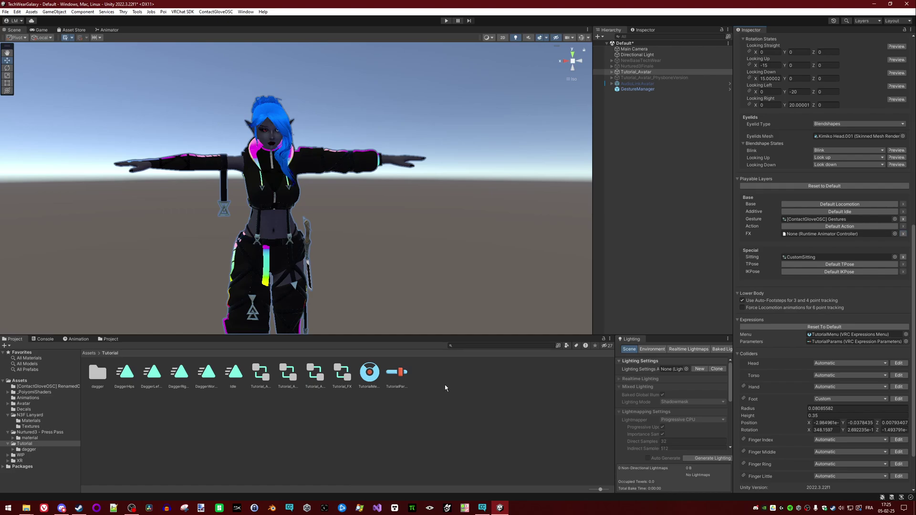
# Step: Look up the Animator Controller type among the assets that can be created in the Tutorial folder
pyautogui.rightClick(444, 400)
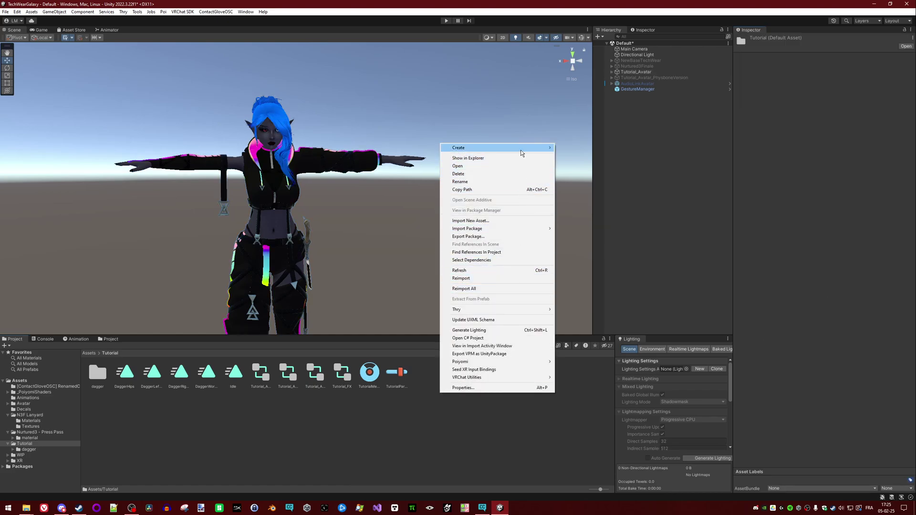
pyautogui.moveTo(520, 150)
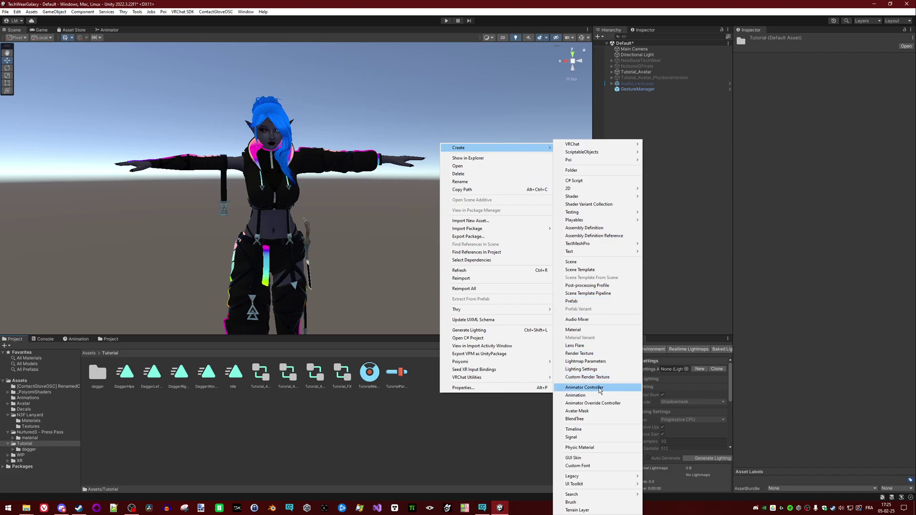
pyautogui.click(365, 440)
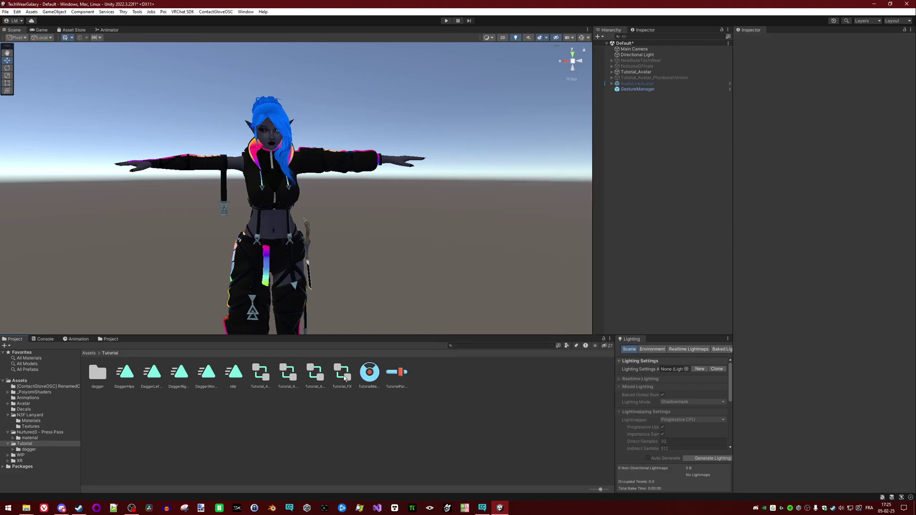
# Step: Assign the Tutorial_FX controller to the FX playable layer of Tutorial_Avatar's descriptor
pyautogui.click(344, 377)
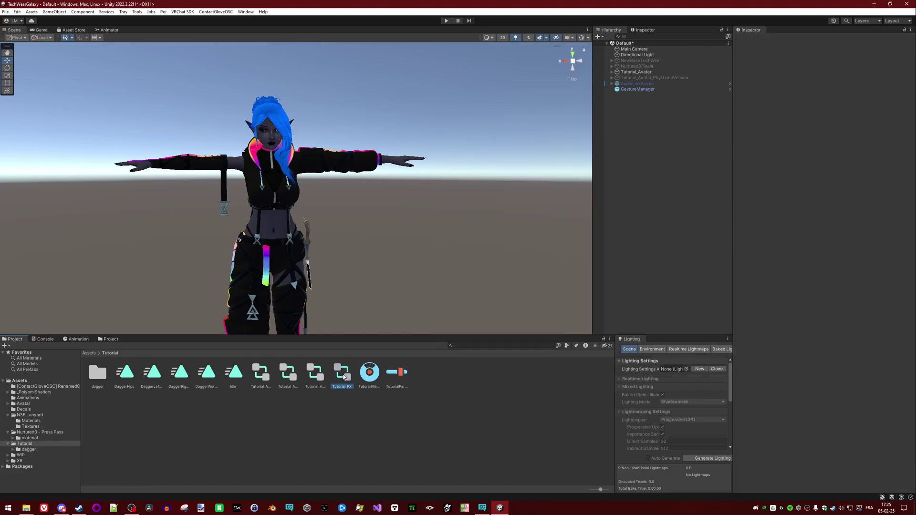
pyautogui.click(688, 73)
pyautogui.scroll(-10, 820, 251)
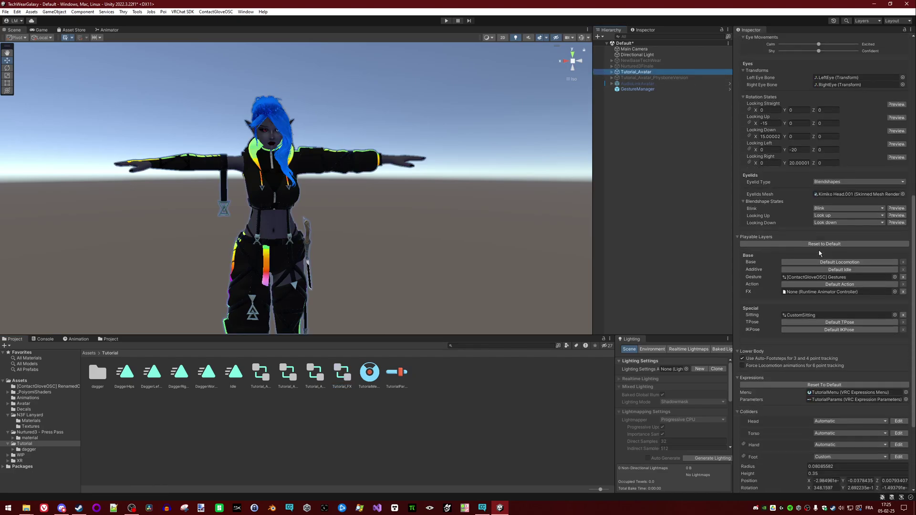
pyautogui.moveTo(345, 371); pyautogui.dragTo(808, 214)
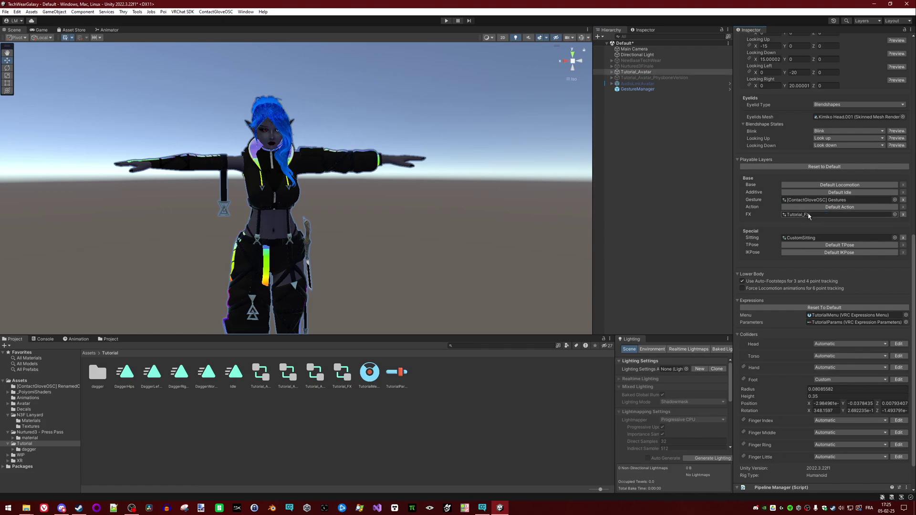
# Step: Open the Tutorial_FX controller in the Animator and check the settings of its AllParts layer
pyautogui.doubleClick(342, 372)
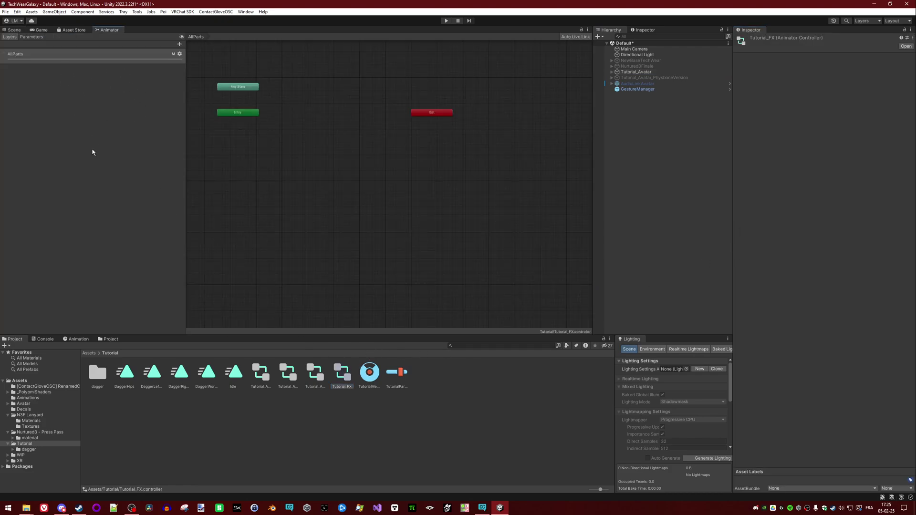
pyautogui.click(180, 53)
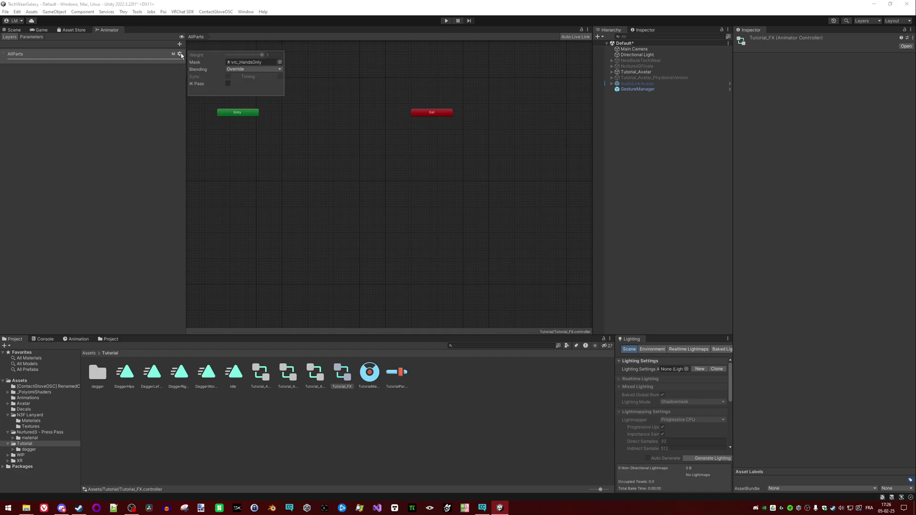
pyautogui.click(124, 118)
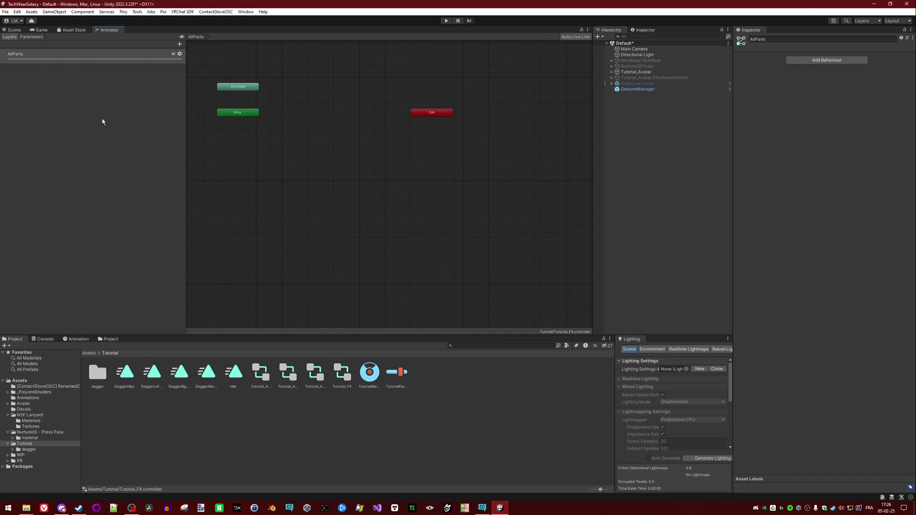
# Step: Review the Tutorial_FX controller's parameters, the parameter types that can be added, and the name of its DaggerLocation parameter
pyautogui.click(30, 37)
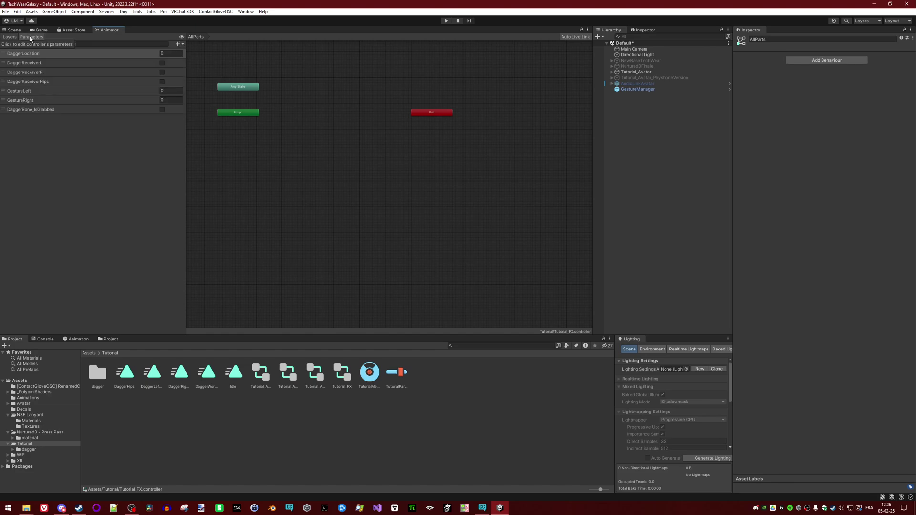
pyautogui.click(68, 54)
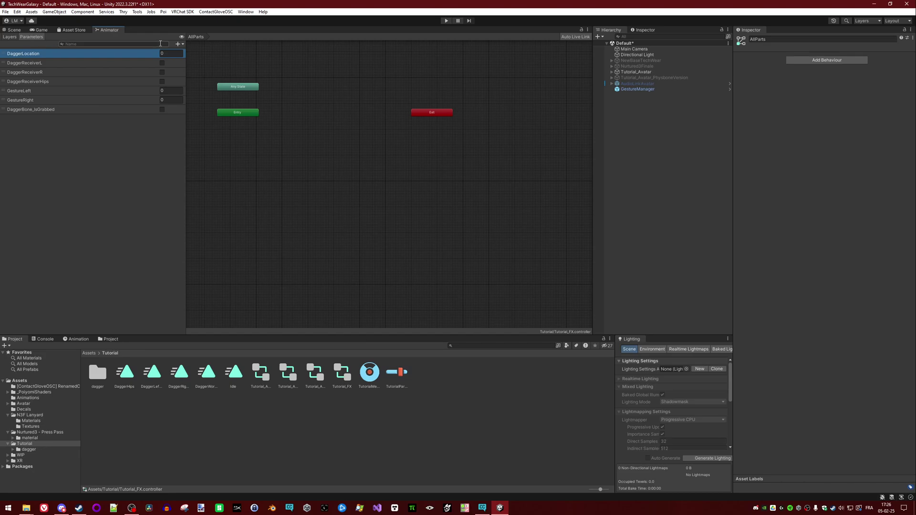
pyautogui.click(178, 44)
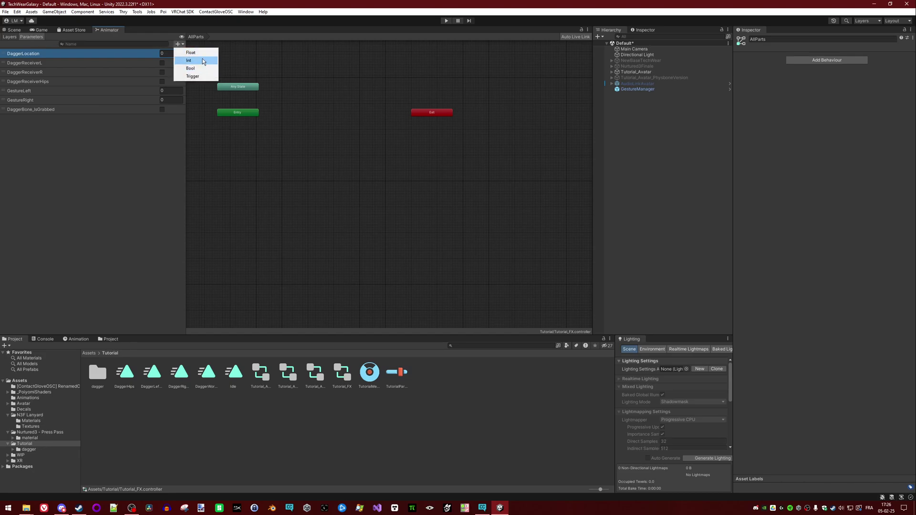
pyautogui.click(38, 53)
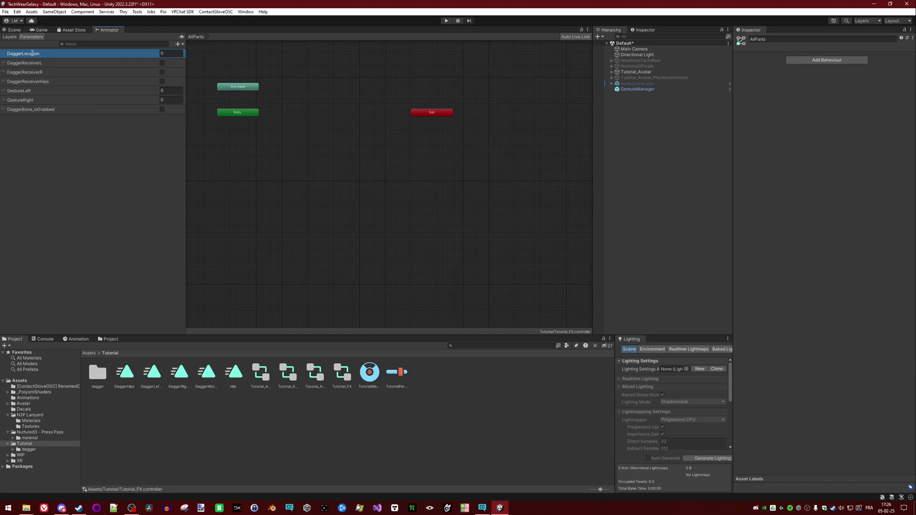
pyautogui.doubleClick(39, 53)
pyautogui.click(38, 53)
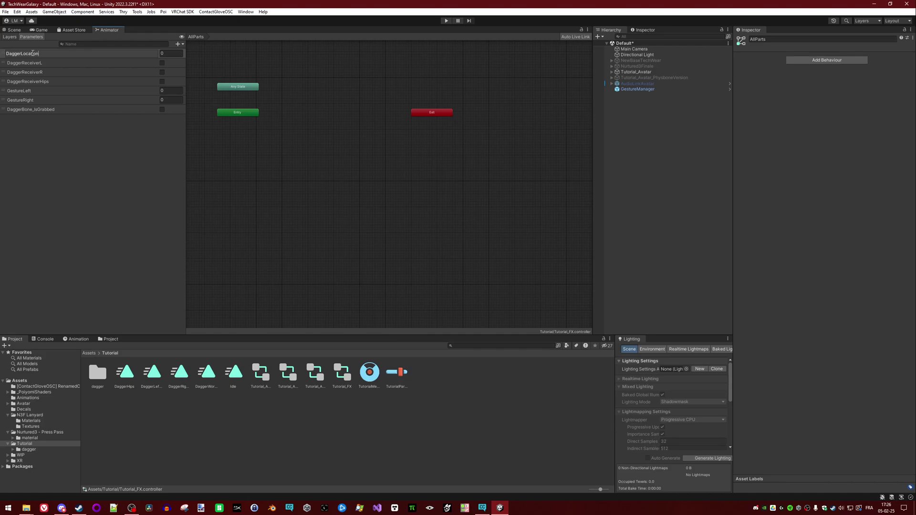
pyautogui.doubleClick(32, 53)
# Step: Compare the DaggerLocation name in TutorialParams with the matching parameter in the Tutorial_FX controller
pyautogui.click(404, 373)
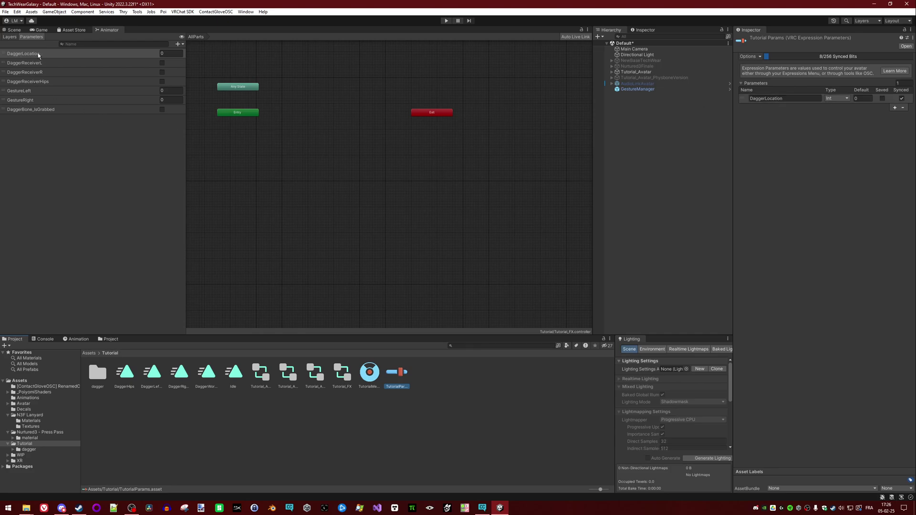
pyautogui.click(785, 99)
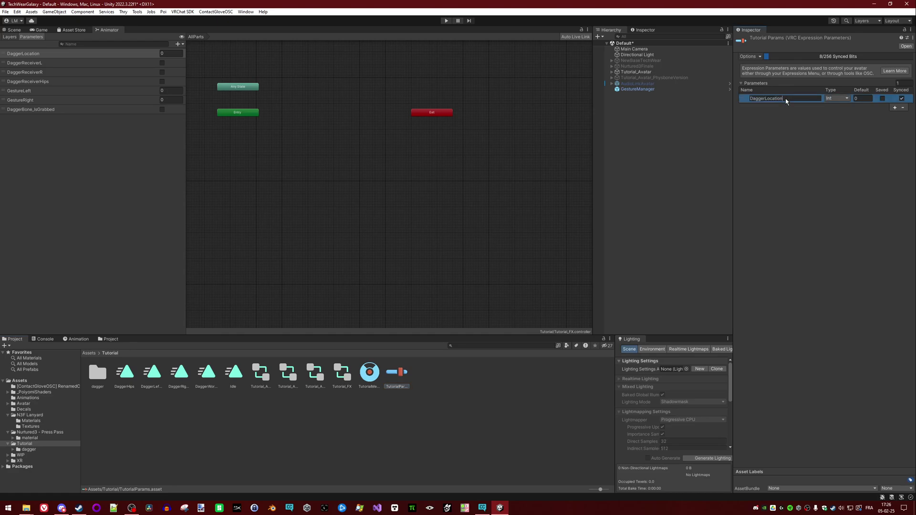
pyautogui.doubleClick(27, 54)
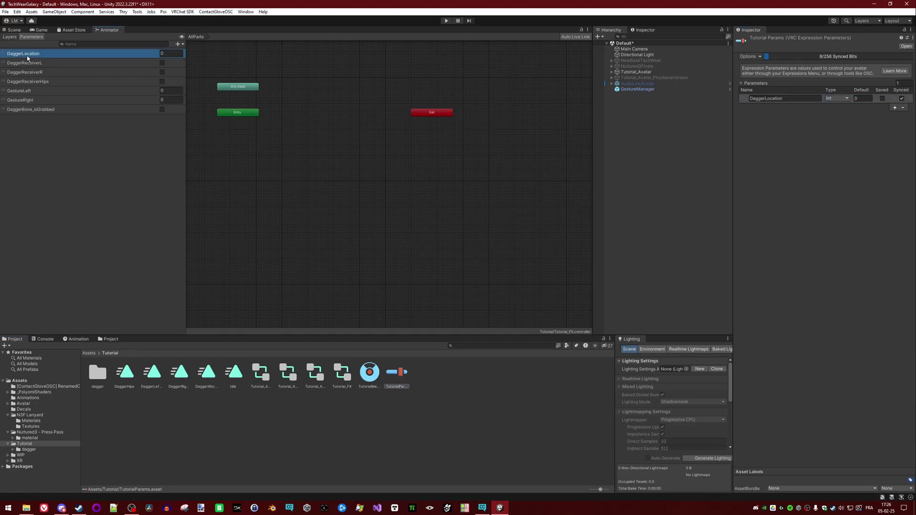
pyautogui.press('Return')
pyautogui.click(9, 37)
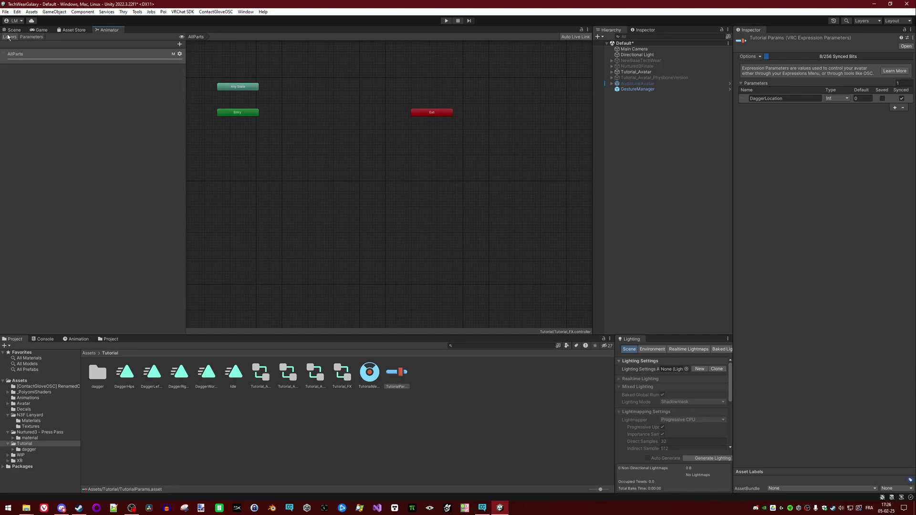
pyautogui.click(25, 36)
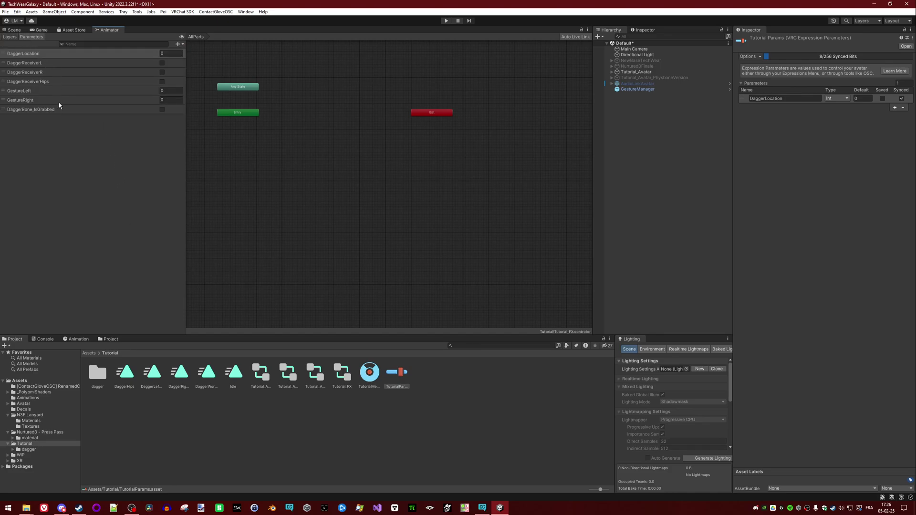
# Step: Add a new layer named DaggerLocationControl to the Tutorial_FX controller
pyautogui.click(9, 37)
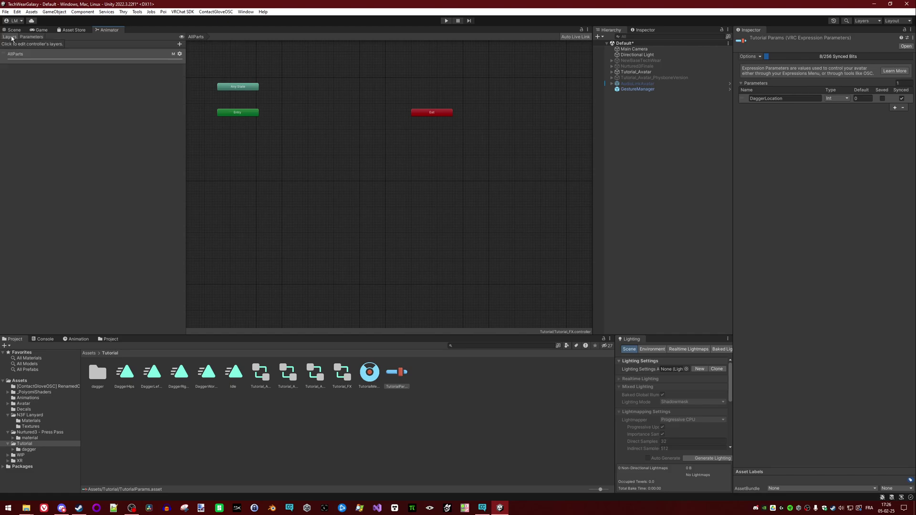
pyautogui.click(180, 46)
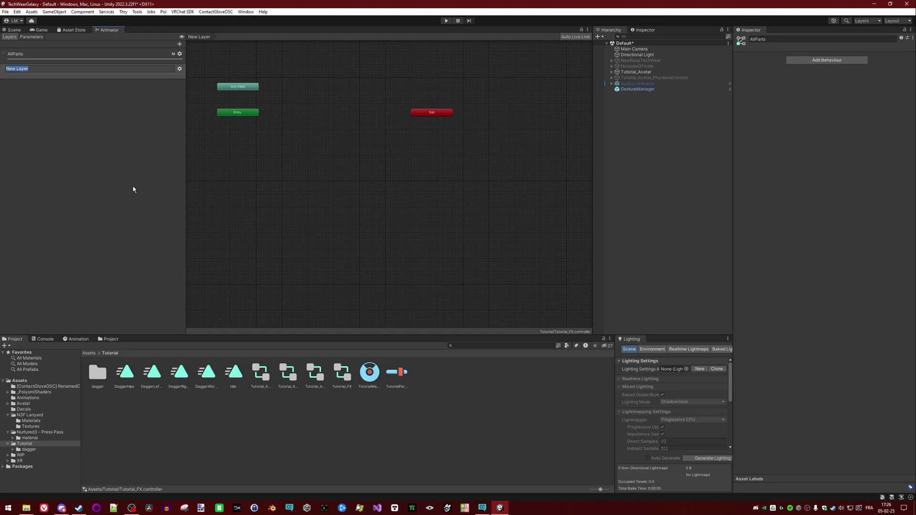
pyautogui.write('DaggerLocationControl')
pyautogui.press('Return')
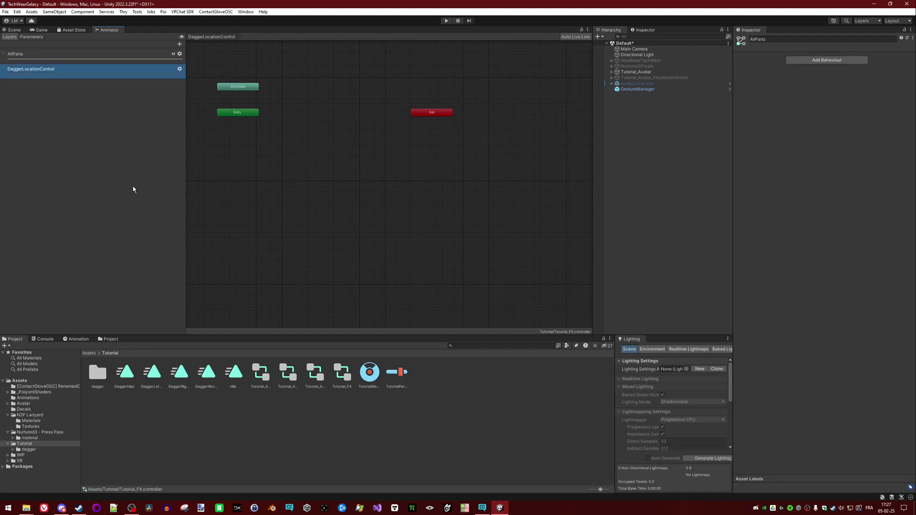
# Step: Set the weight of the DaggerLocationControl layer to 1
pyautogui.click(180, 70)
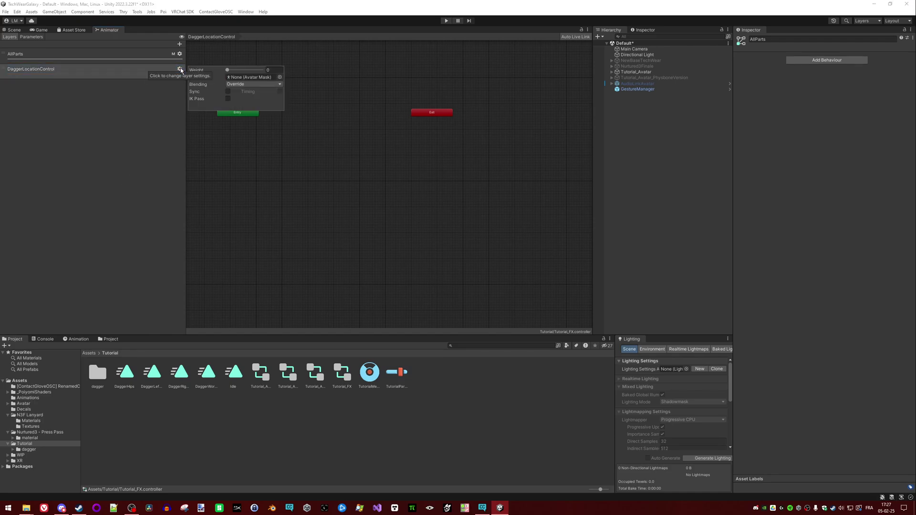
pyautogui.moveTo(230, 70); pyautogui.dragTo(210, 72)
pyautogui.moveTo(213, 72); pyautogui.dragTo(272, 70)
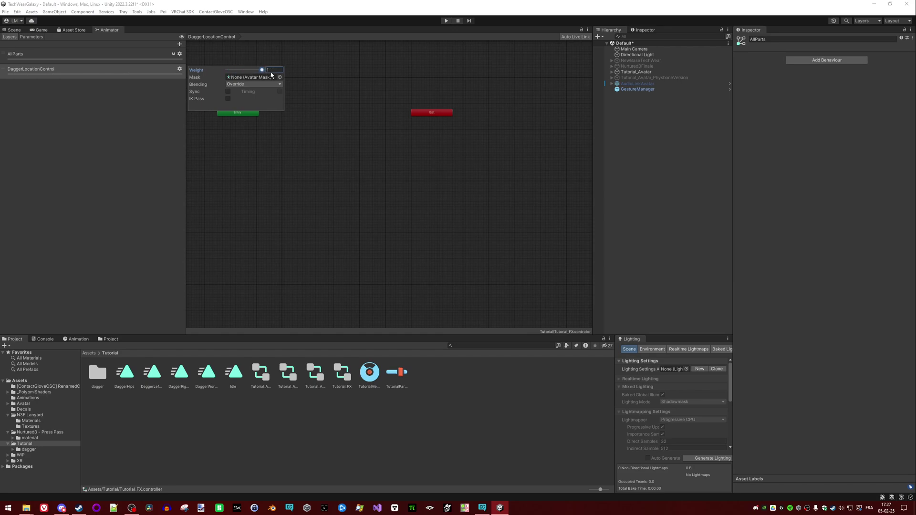
pyautogui.click(115, 117)
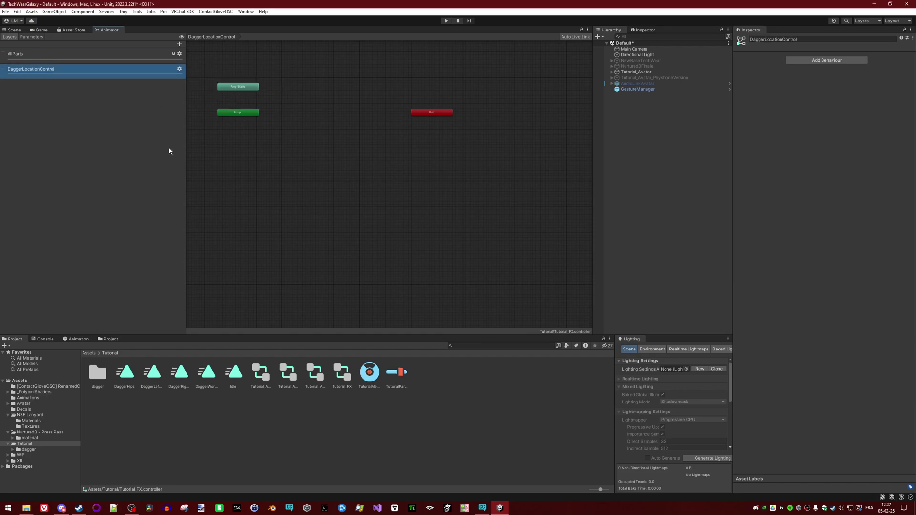
# Step: Delete the existing Idle animation clip from the Tutorial folder
pyautogui.scroll(3, 299, 172)
pyautogui.click(318, 122)
pyautogui.scroll(-5, 357, 167)
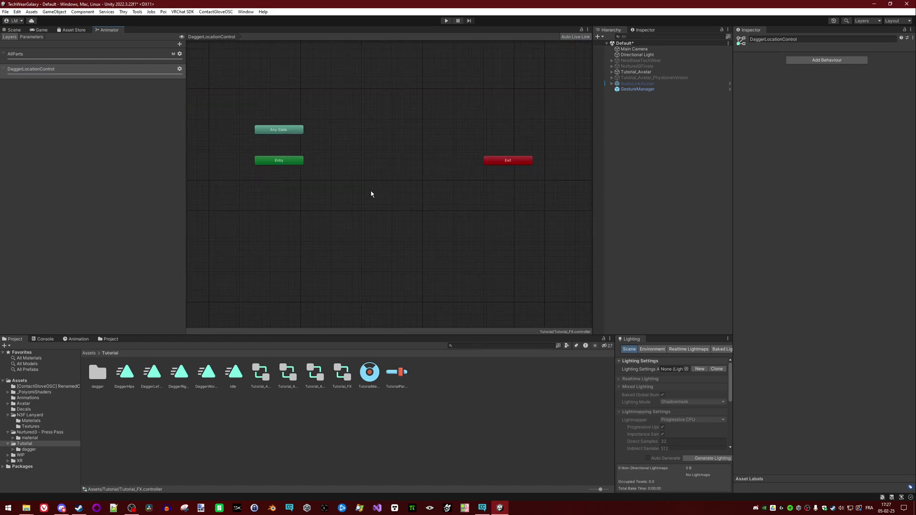
pyautogui.click(234, 373)
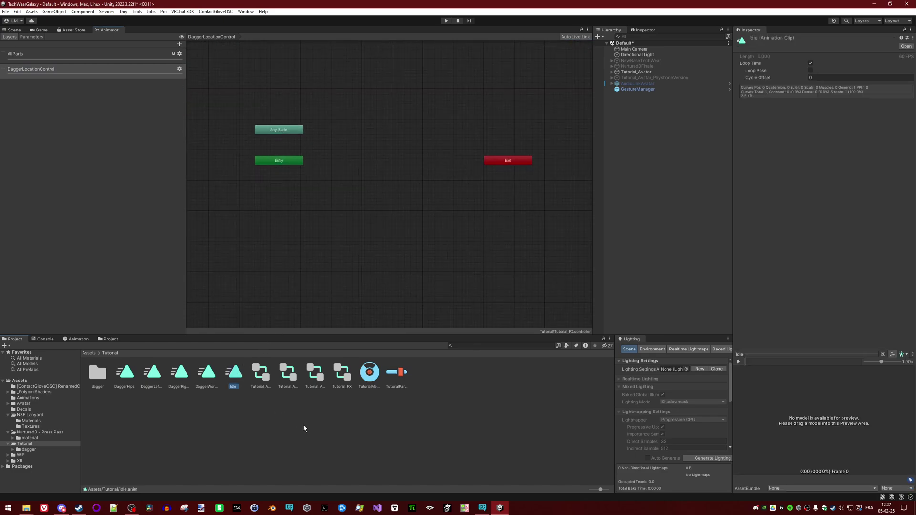
pyautogui.press('Delete')
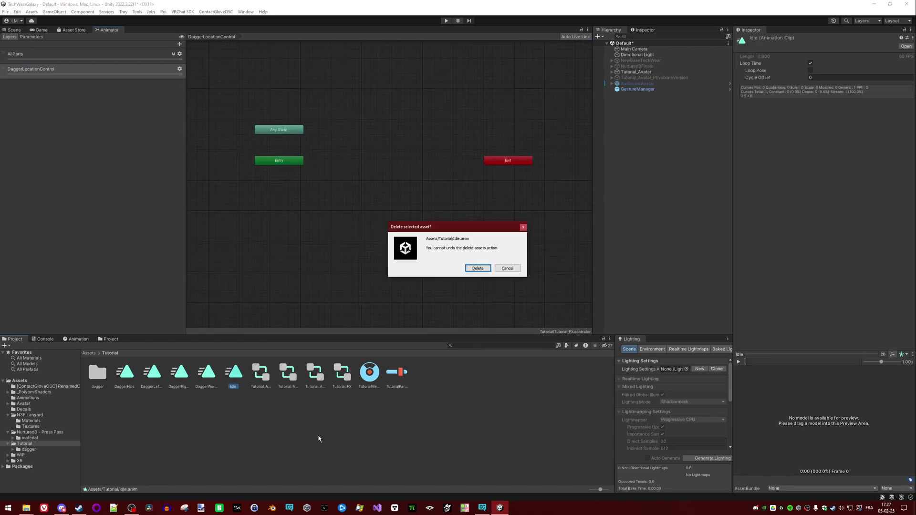
pyautogui.click(478, 268)
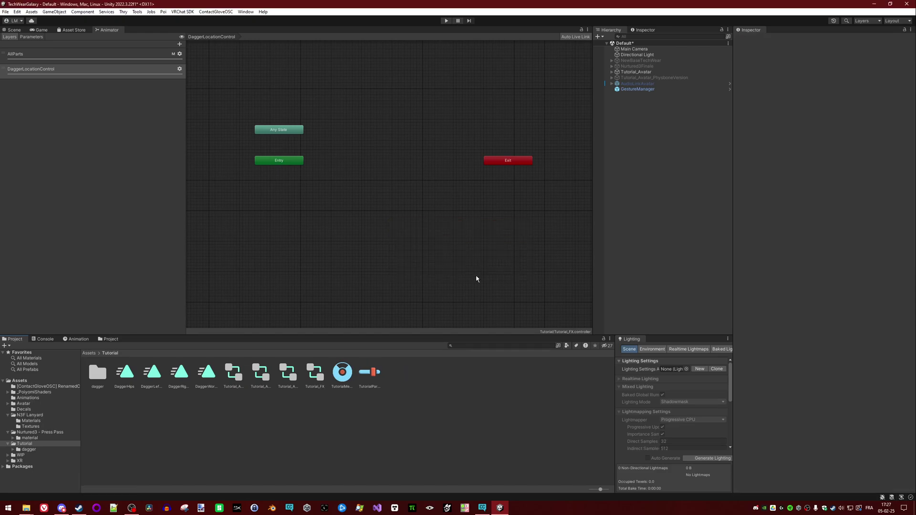
# Step: Duplicate the Tutorial_Avatar object in the scene
pyautogui.click(14, 29)
pyautogui.click(266, 191)
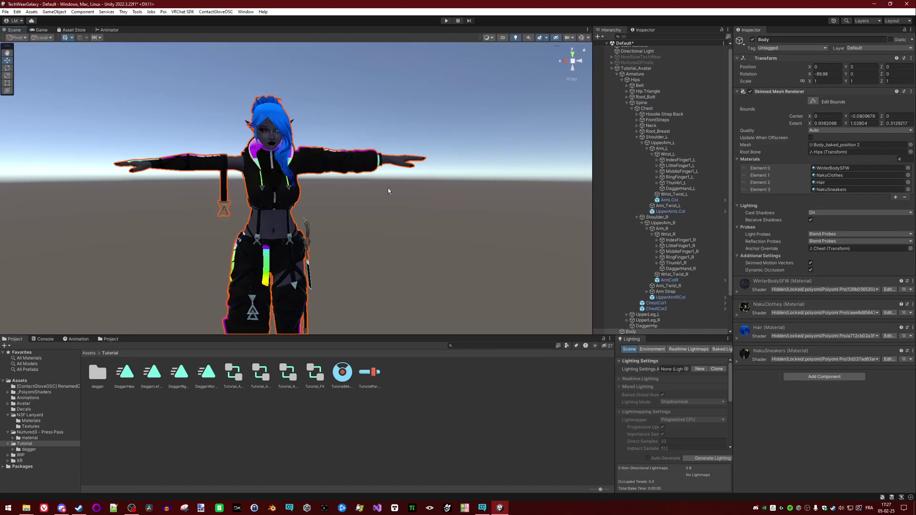
pyautogui.click(635, 69)
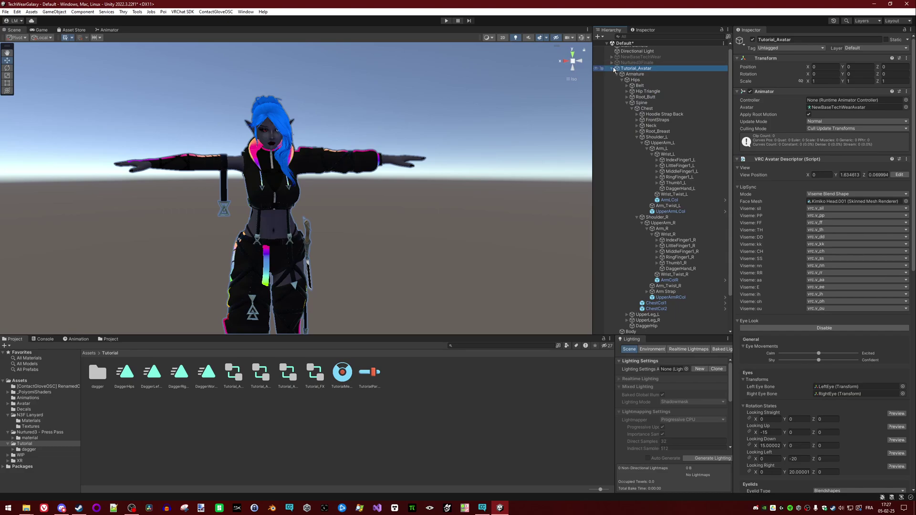
pyautogui.click(613, 69)
pyautogui.hotkey('ctrl', 'd')
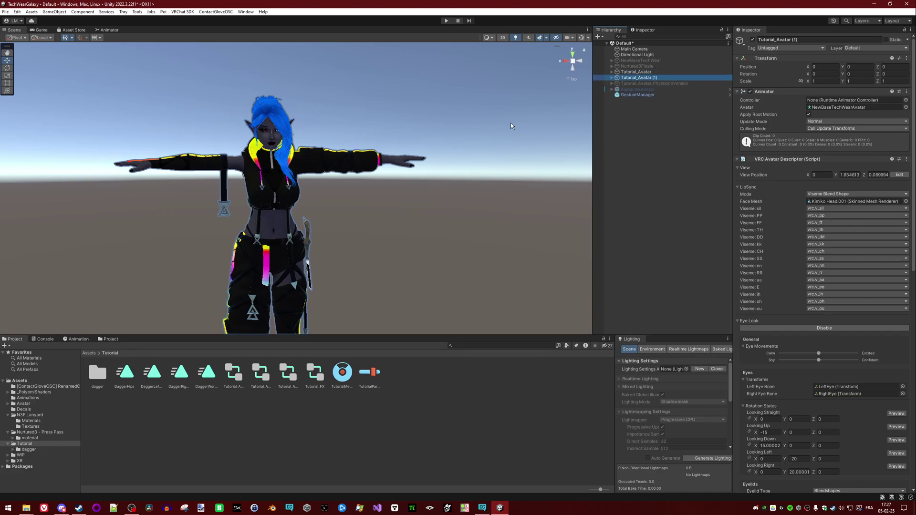
# Step: Add an empty child object named idlestuff to the duplicated avatar Tutorial_Avatar (1)
pyautogui.click(611, 77)
pyautogui.rightClick(631, 78)
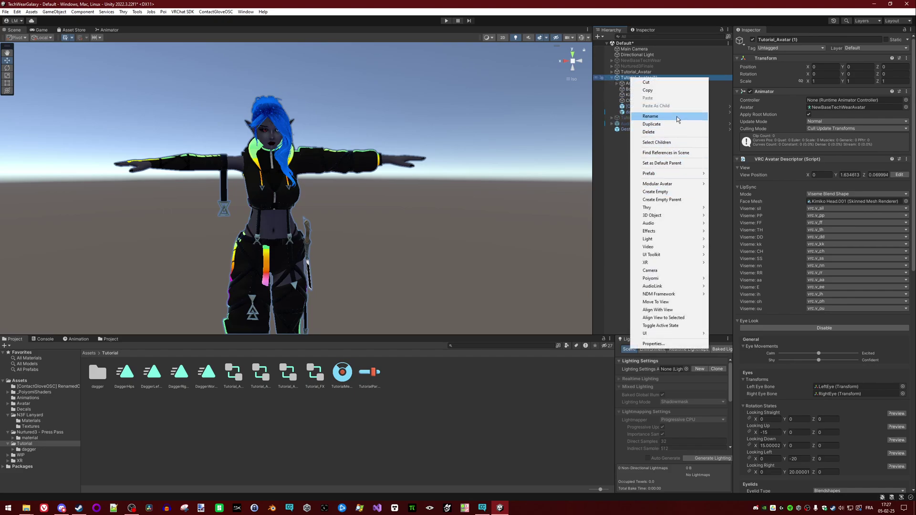
pyautogui.click(661, 192)
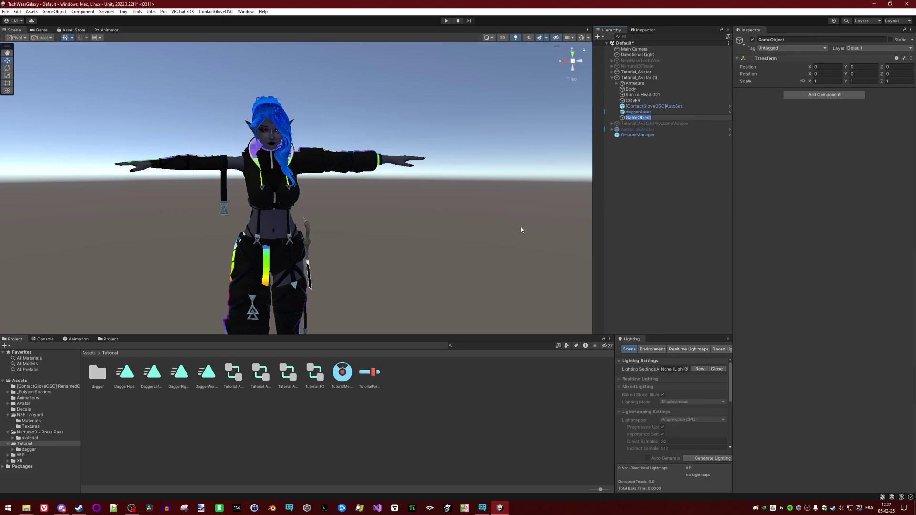
pyautogui.write('Idle')
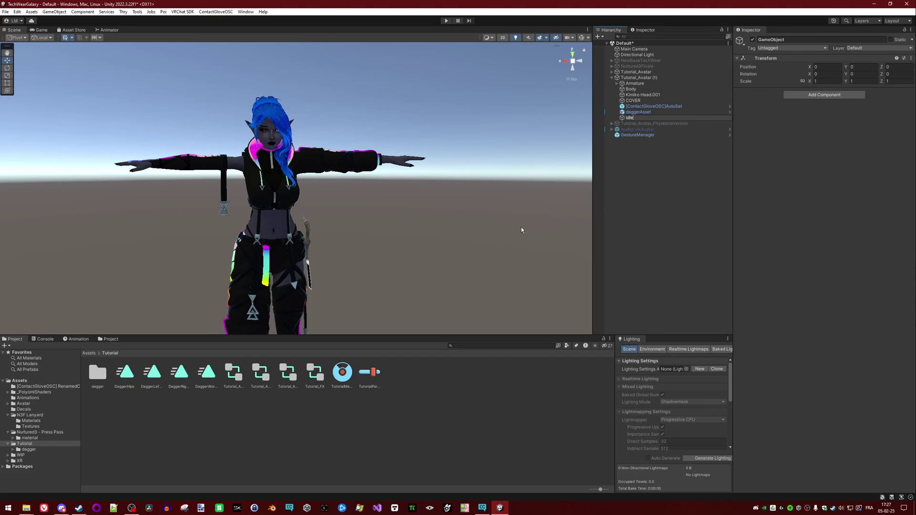
pyautogui.write('stuff')
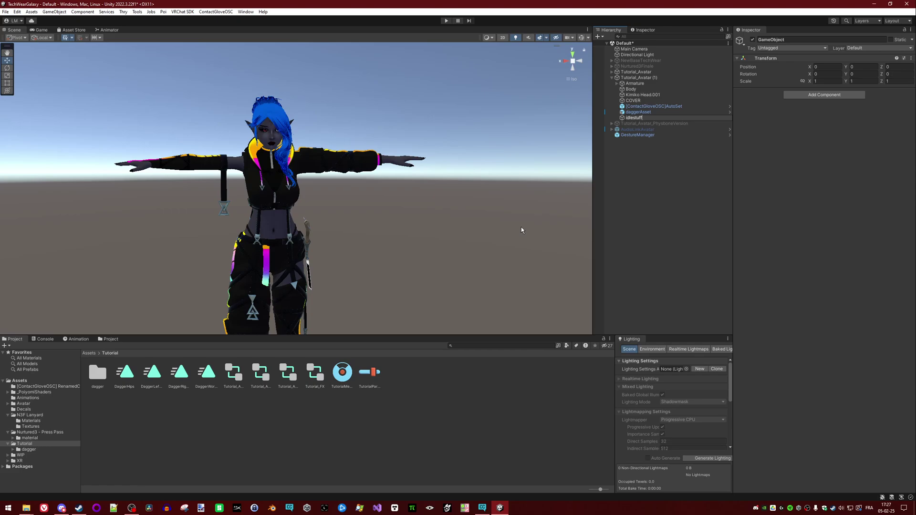
pyautogui.press('Return')
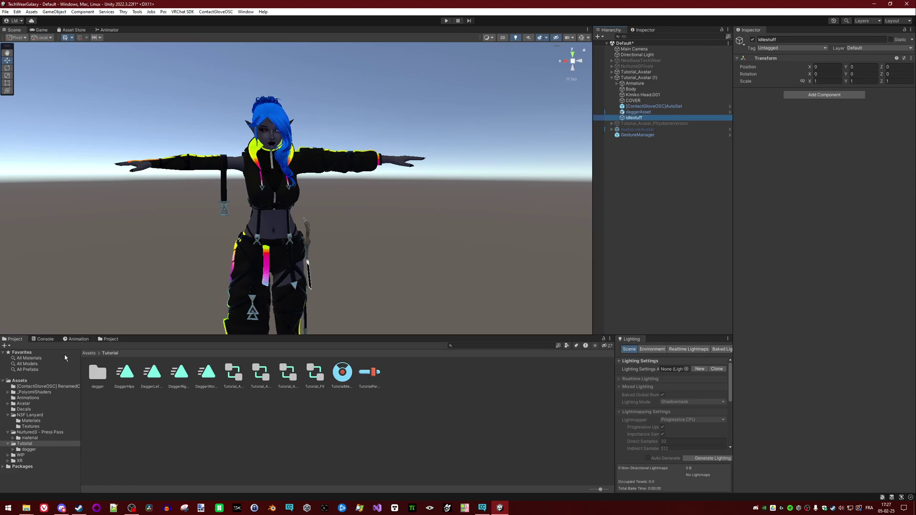
# Step: Create an animation clip named Idle for the idlestuff object and record the object being deactivated at frame 0
pyautogui.click(76, 339)
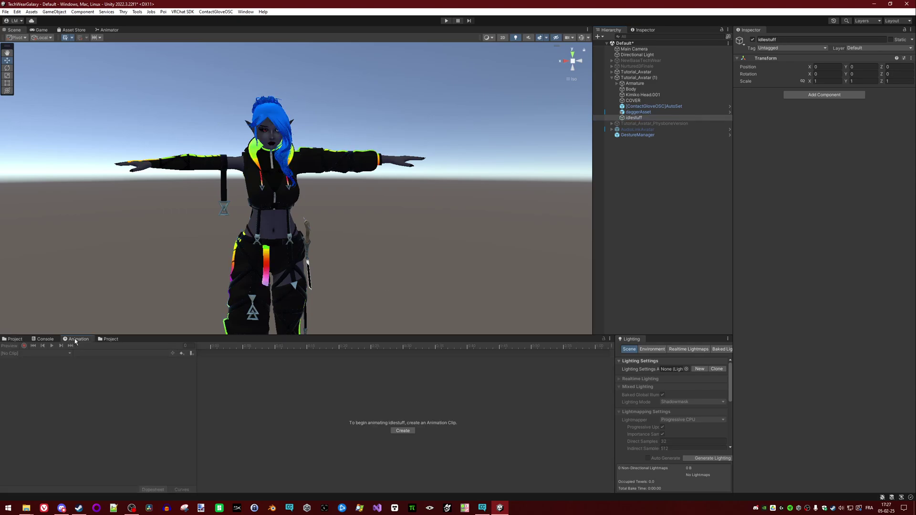
pyautogui.click(402, 430)
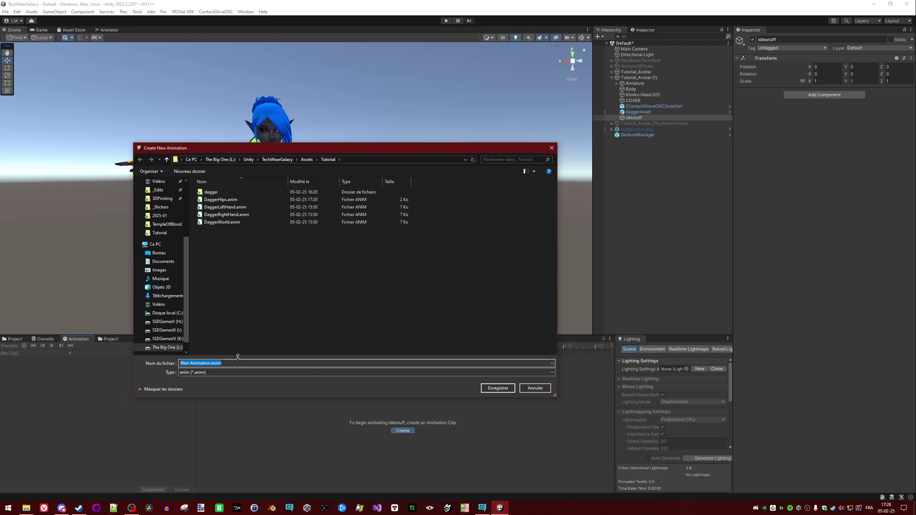
pyautogui.write('Idle')
pyautogui.press('Return')
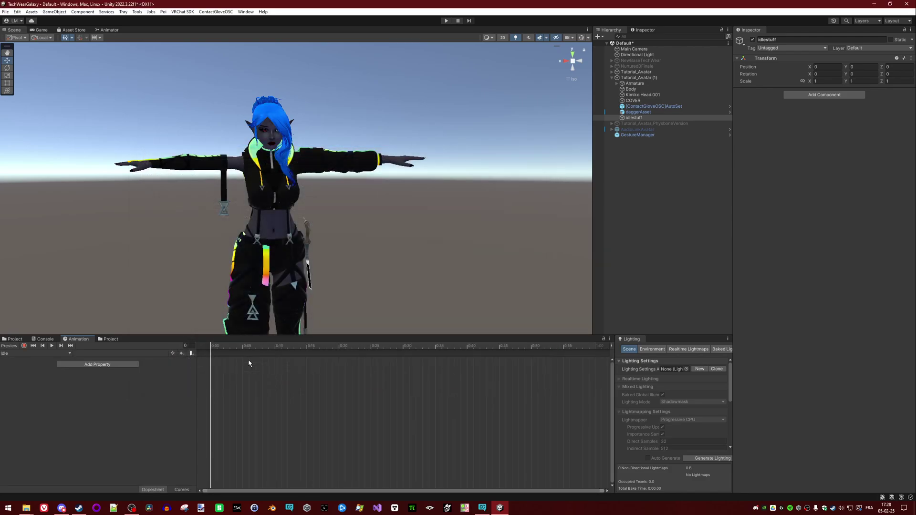
pyautogui.click(25, 346)
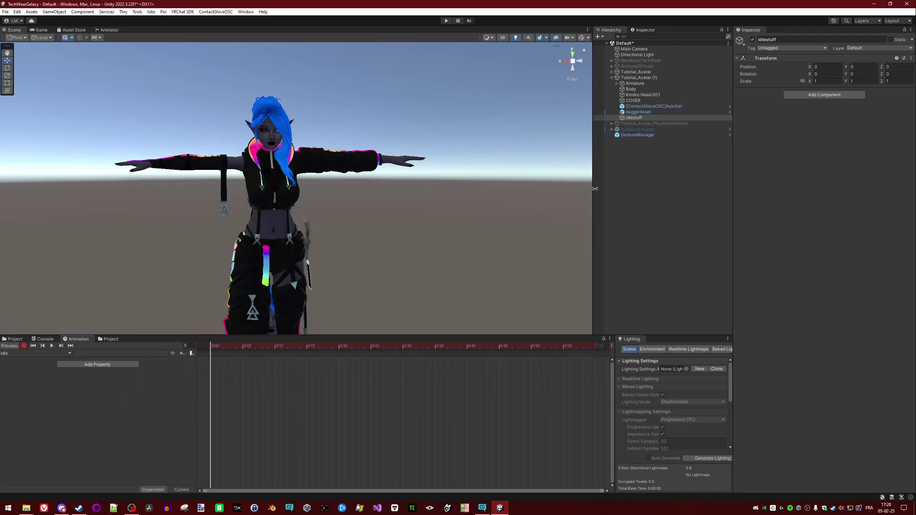
pyautogui.click(753, 39)
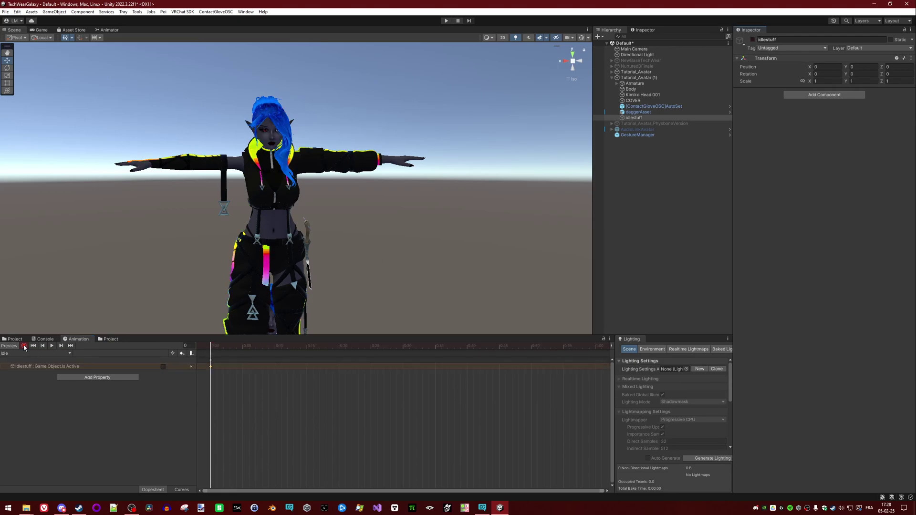
# Step: Delete the duplicated avatar Tutorial_Avatar (1) from the scene and return to the Tutorial folder's assets
pyautogui.click(655, 78)
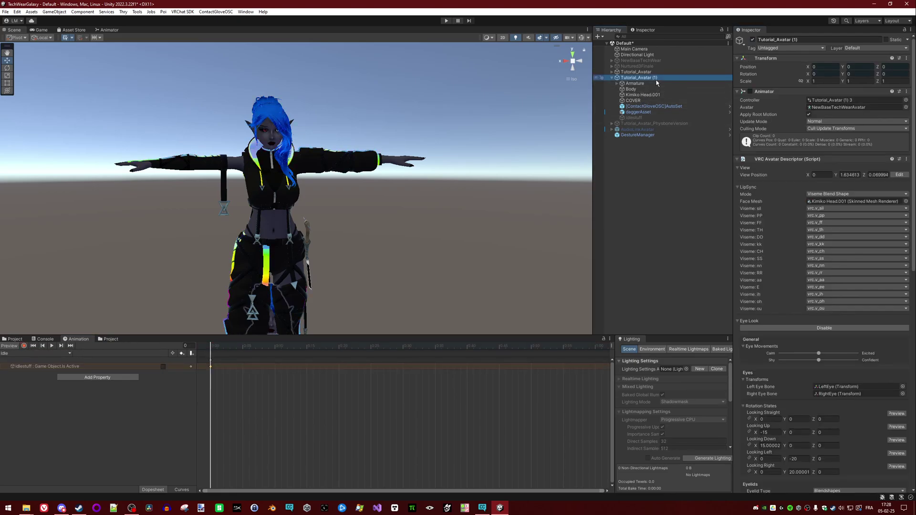
pyautogui.press('Delete')
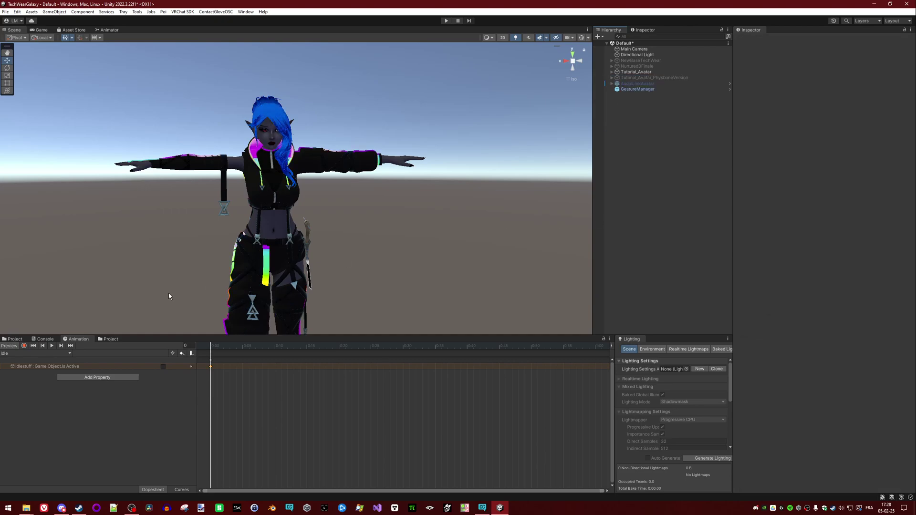
pyautogui.click(15, 339)
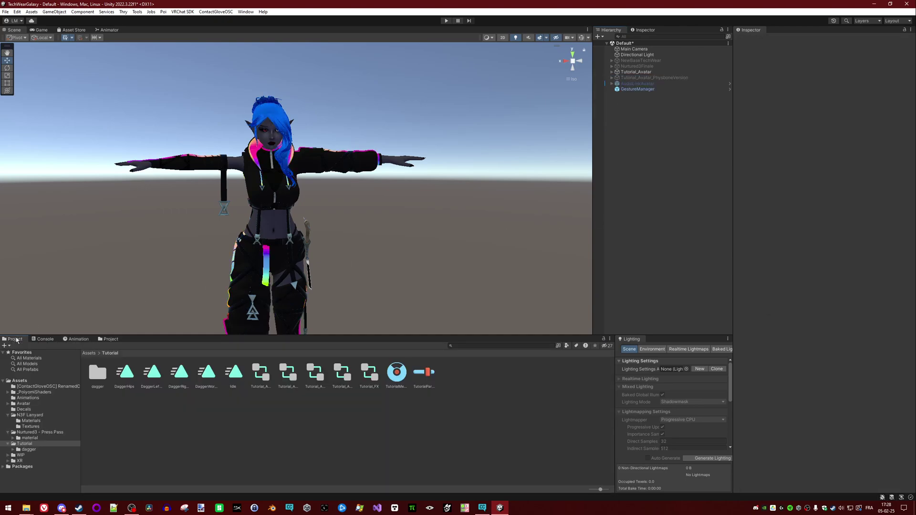
# Step: Inspect the Idle clip's animated property and compare it with the child objects of Tutorial_Avatar
pyautogui.click(234, 371)
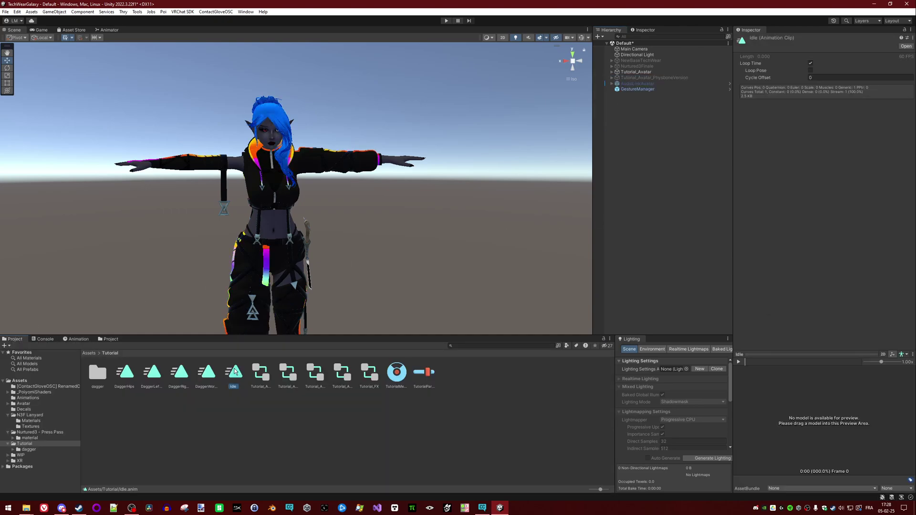
pyautogui.doubleClick(233, 371)
pyautogui.click(52, 367)
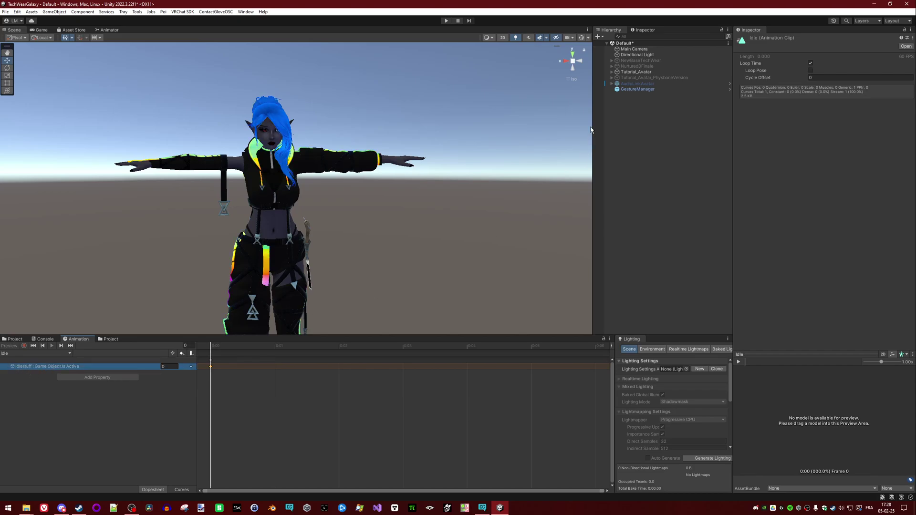
pyautogui.click(611, 73)
pyautogui.click(630, 73)
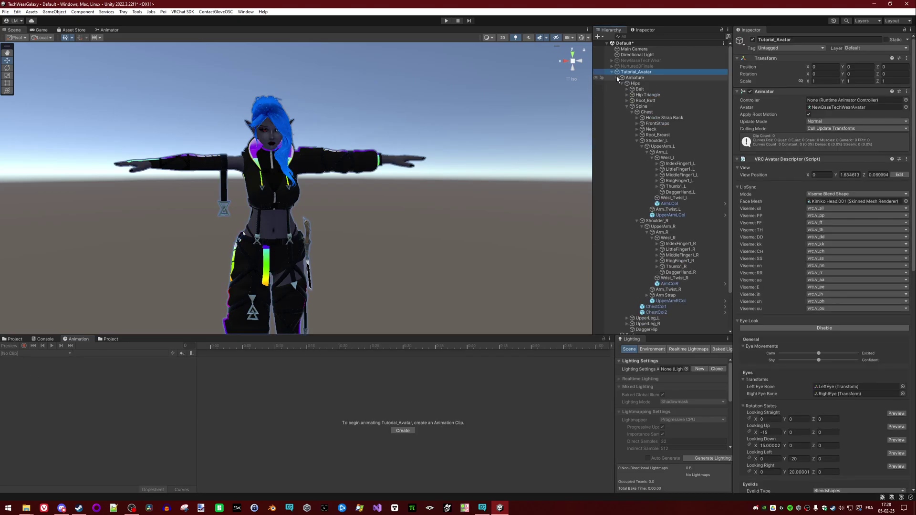
pyautogui.click(617, 77)
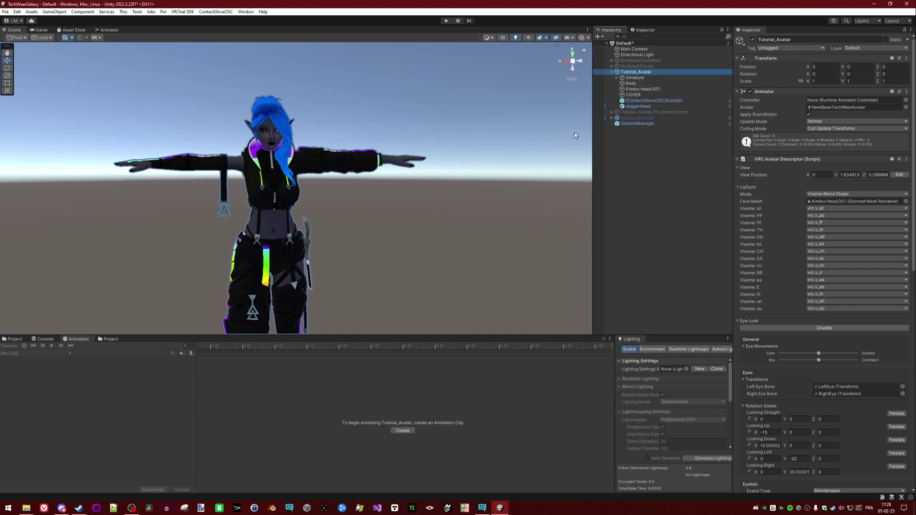
# Step: Reopen the Tutorial_FX controller's DaggerLocationControl layer for editing
pyautogui.click(20, 340)
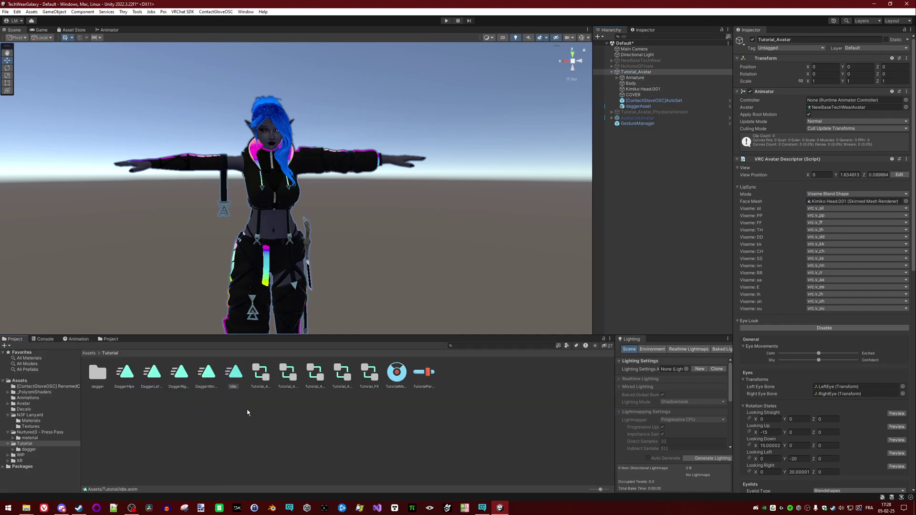
pyautogui.doubleClick(370, 373)
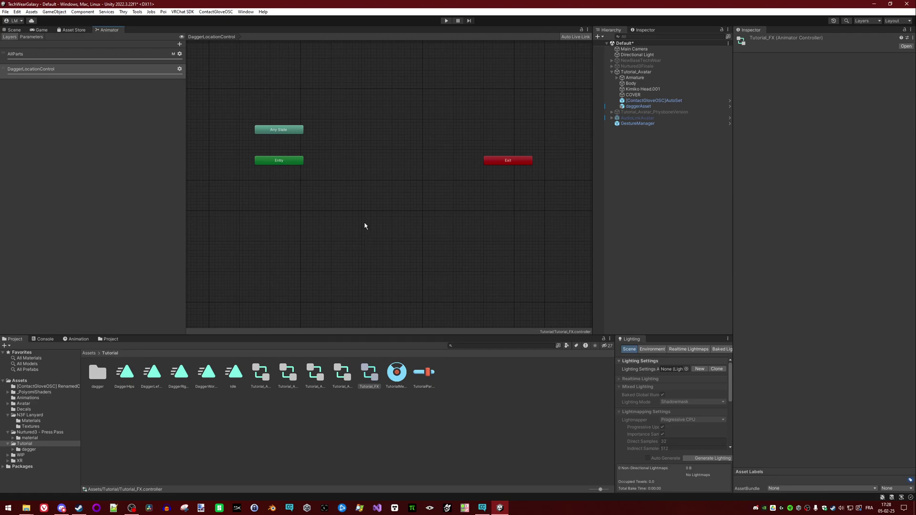
pyautogui.scroll(2, 361, 212)
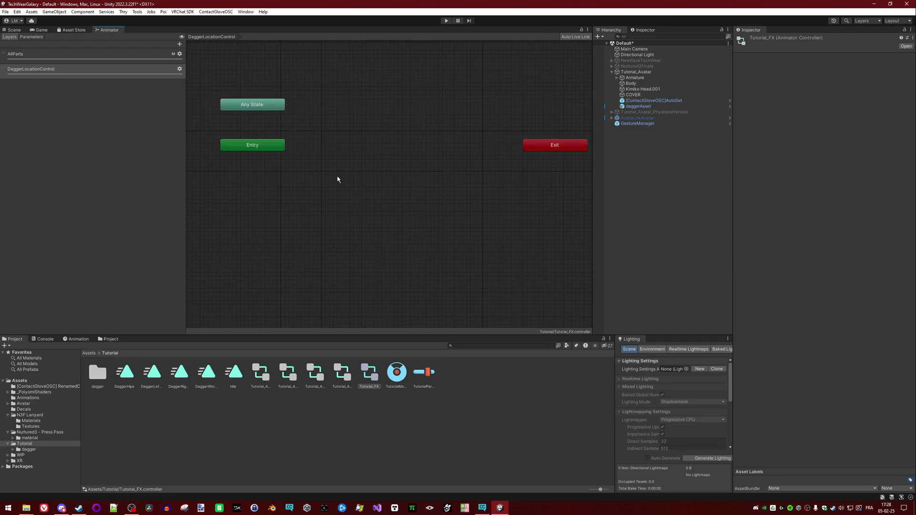
pyautogui.scroll(-1, 337, 179)
pyautogui.rightClick(304, 180)
pyautogui.moveTo(355, 181)
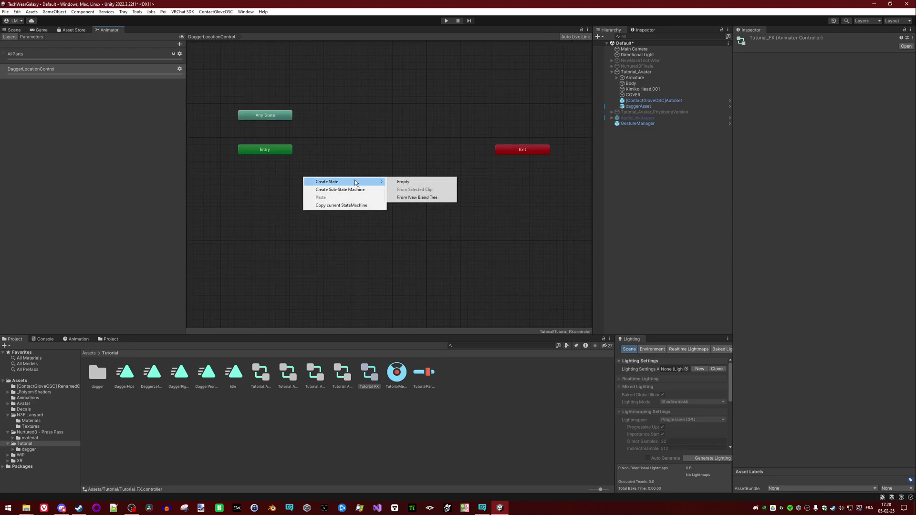
pyautogui.click(416, 184)
pyautogui.moveTo(363, 185); pyautogui.dragTo(341, 184)
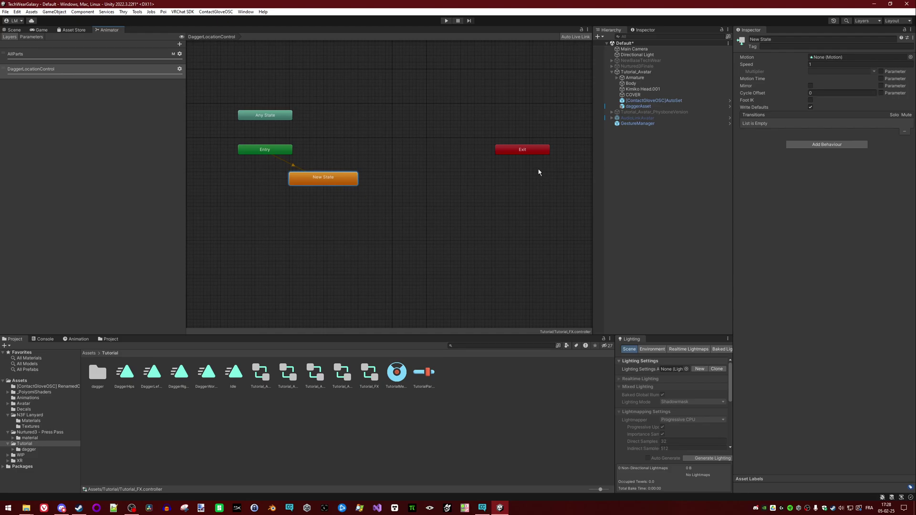
pyautogui.moveTo(338, 184); pyautogui.dragTo(279, 188)
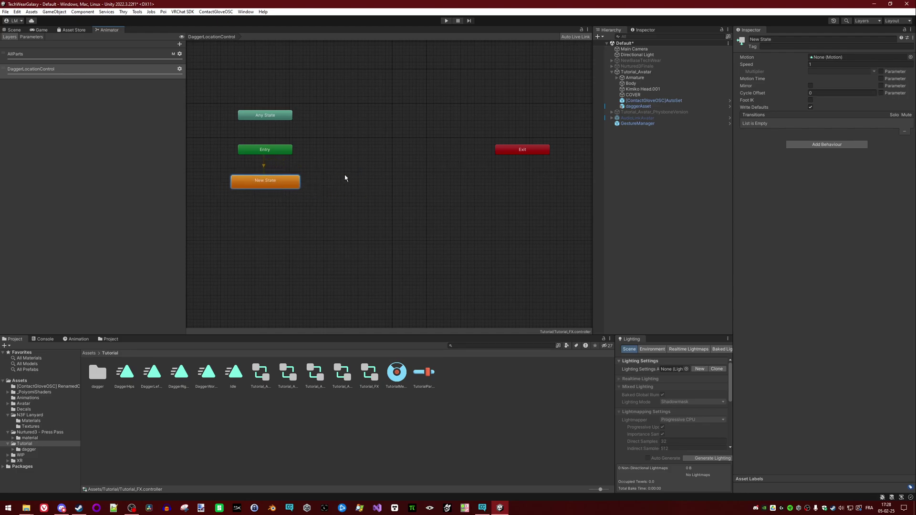
pyautogui.press('Delete')
# Step: Add the Idle clip to the DaggerLocationControl layer as its default state, placed just below Entry
pyautogui.moveTo(232, 377); pyautogui.dragTo(284, 180)
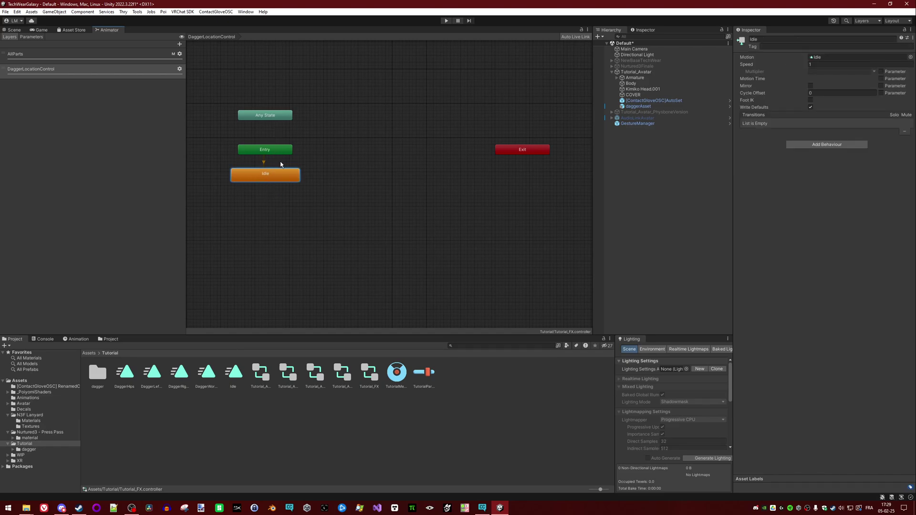
pyautogui.rightClick(285, 176)
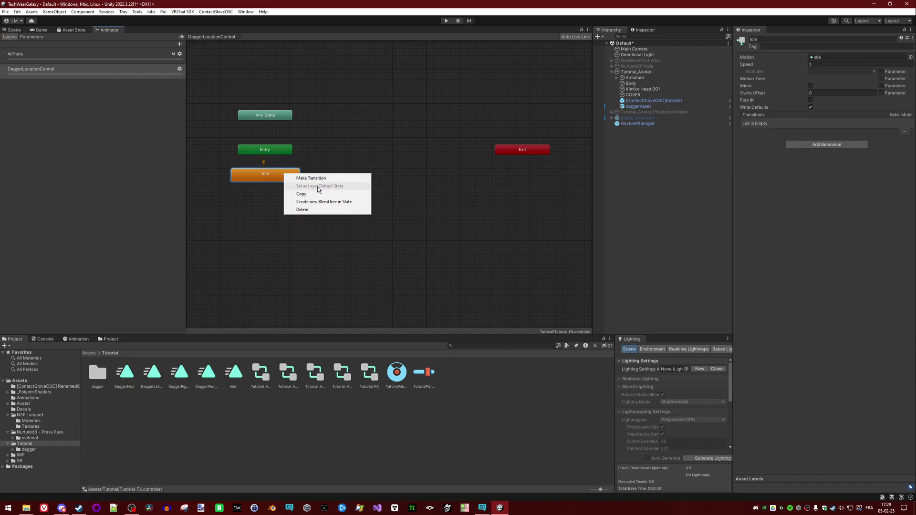
pyautogui.click(271, 180)
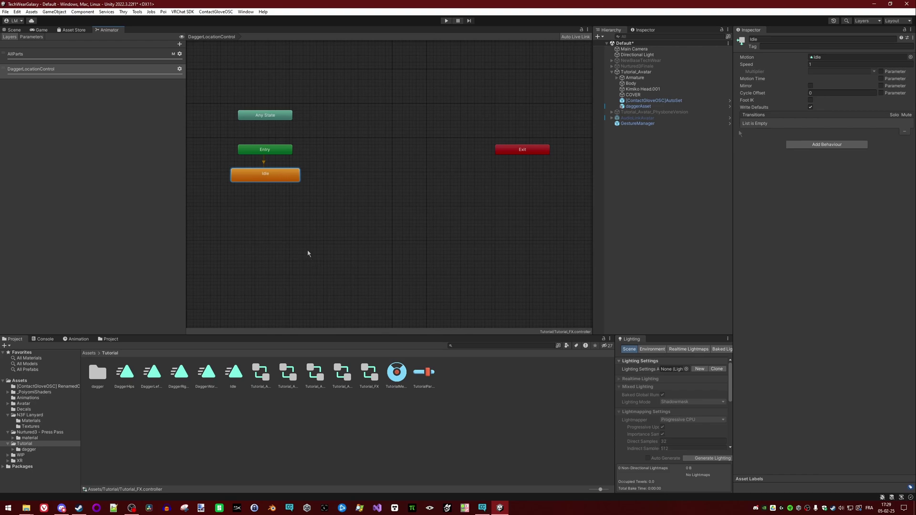
# Step: Add the DaggerHips, DaggerLeftHand, DaggerRightHand and DaggerWorld clips as states, spread them apart in the graph, and move Exit above them
pyautogui.click(132, 367)
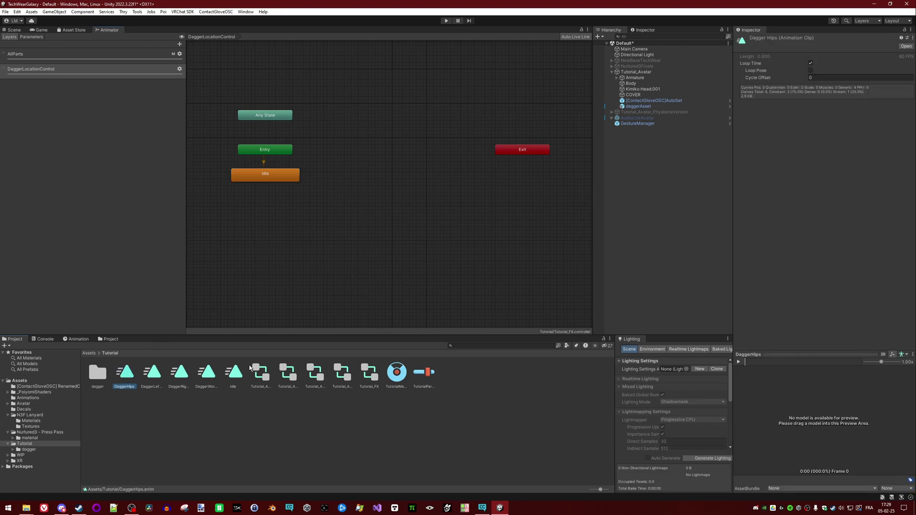
pyautogui.keyDown('shift'); pyautogui.click(216, 372); pyautogui.keyUp('shift')
pyautogui.moveTo(178, 377); pyautogui.dragTo(390, 111)
pyautogui.moveTo(382, 227); pyautogui.dragTo(406, 199)
pyautogui.moveTo(462, 178); pyautogui.dragTo(481, 164)
pyautogui.moveTo(538, 153); pyautogui.dragTo(552, 94)
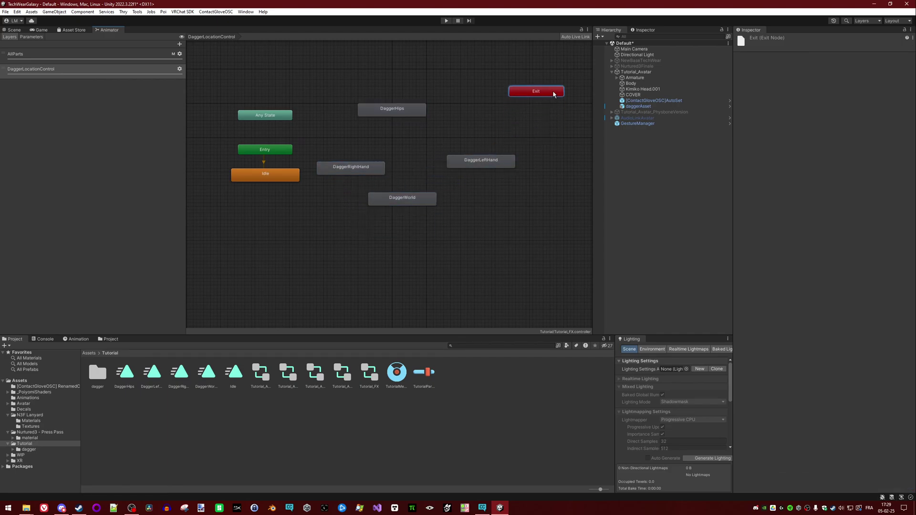
# Step: Arrange the four dagger states around Any State, with DaggerHips above, DaggerWorld below and the hand states on either side
pyautogui.moveTo(482, 162); pyautogui.dragTo(492, 145)
pyautogui.moveTo(398, 115); pyautogui.dragTo(414, 116)
pyautogui.moveTo(368, 168); pyautogui.dragTo(353, 140)
pyautogui.moveTo(265, 117); pyautogui.dragTo(412, 144)
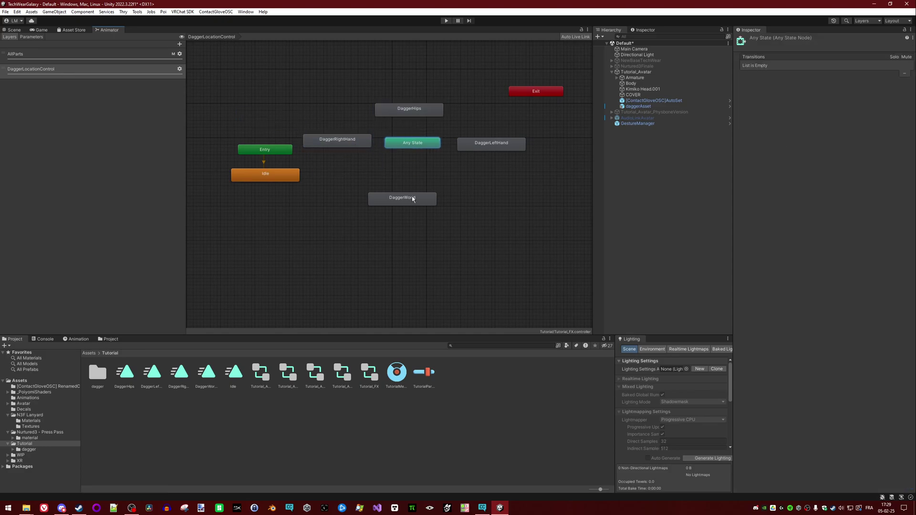
pyautogui.moveTo(411, 196); pyautogui.dragTo(418, 178)
pyautogui.moveTo(502, 149); pyautogui.dragTo(515, 149)
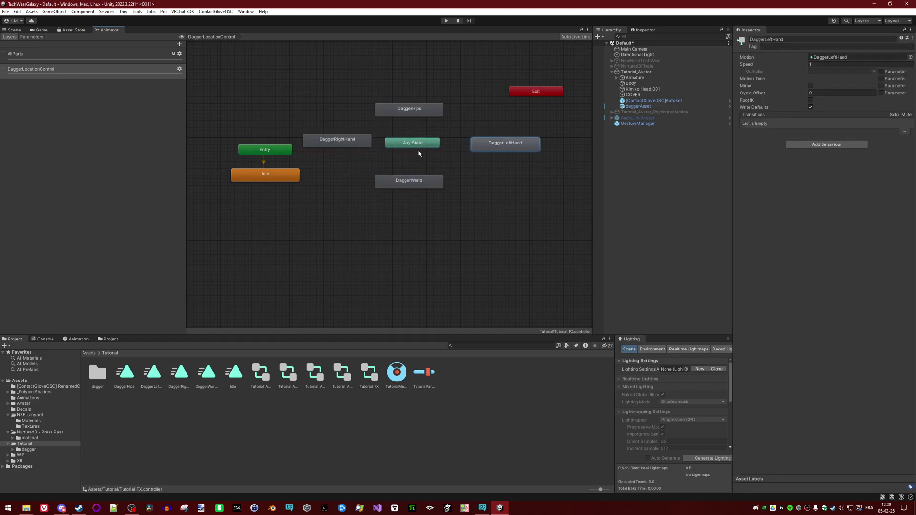
# Step: Move Entry and Idle together to the graph's upper-left corner and spread DaggerRightHand, DaggerHips and DaggerWorld farther from Any State
pyautogui.moveTo(257, 213); pyautogui.dragTo(246, 50)
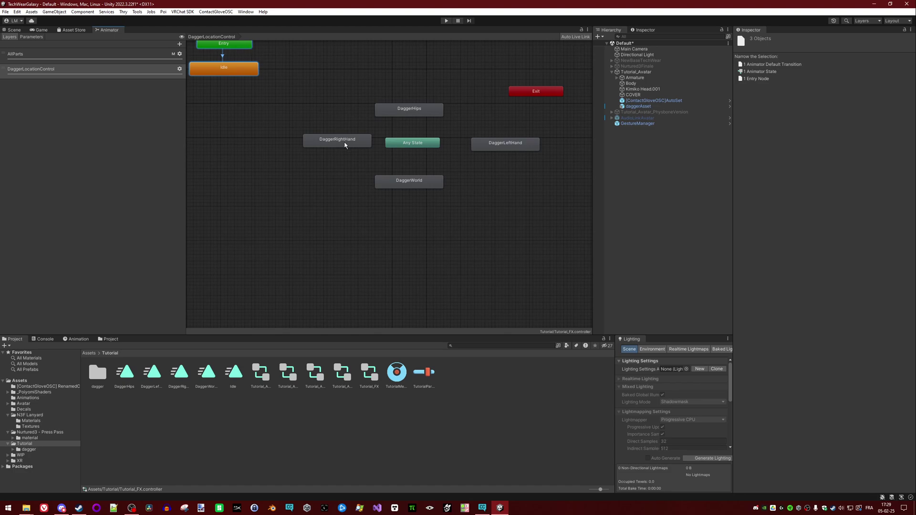
pyautogui.moveTo(344, 145); pyautogui.dragTo(314, 149)
pyautogui.moveTo(407, 107); pyautogui.dragTo(400, 101)
pyautogui.moveTo(410, 181); pyautogui.dragTo(399, 185)
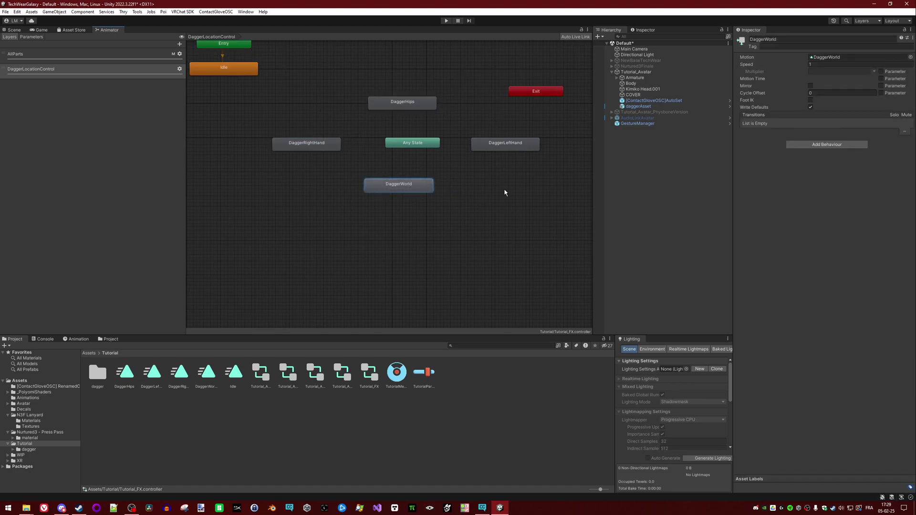
# Step: Turn off Write Defaults for Idle, DaggerHips, DaggerRightHand, DaggerLeftHand and DaggerWorld together
pyautogui.moveTo(493, 225); pyautogui.dragTo(468, 178)
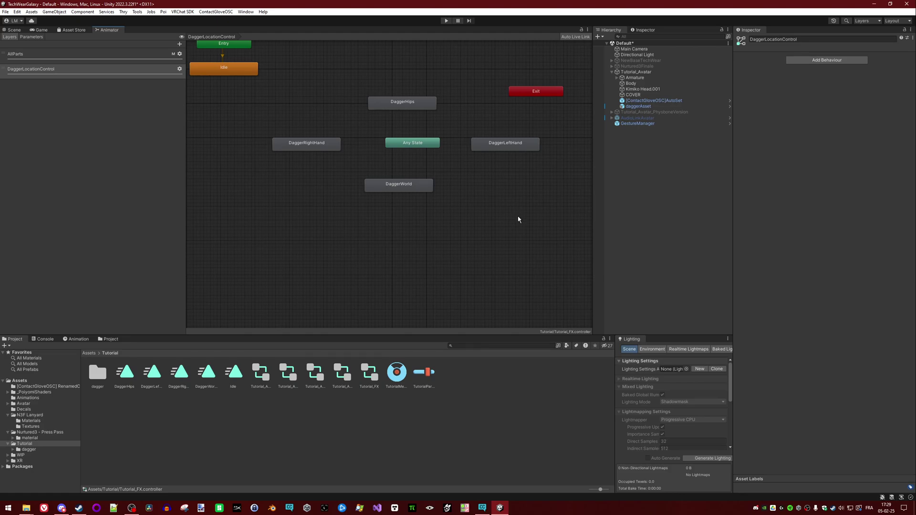
pyautogui.moveTo(518, 224); pyautogui.dragTo(204, 65)
pyautogui.click(207, 66)
pyautogui.keyDown('ctrl'); pyautogui.click(393, 100); pyautogui.keyUp('ctrl')
pyautogui.keyDown('ctrl'); pyautogui.click(308, 145); pyautogui.keyUp('ctrl')
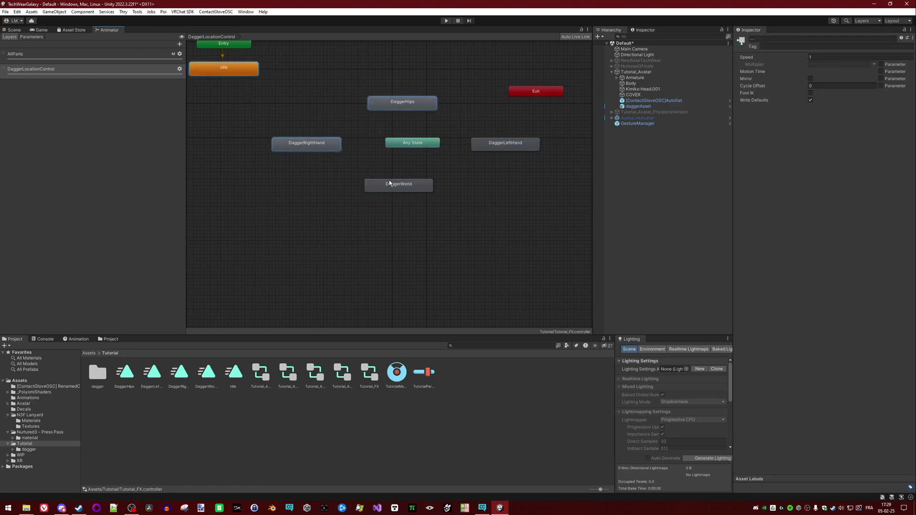
pyautogui.keyDown('ctrl'); pyautogui.click(396, 188); pyautogui.keyUp('ctrl')
pyautogui.keyDown('ctrl'); pyautogui.click(502, 145); pyautogui.keyUp('ctrl')
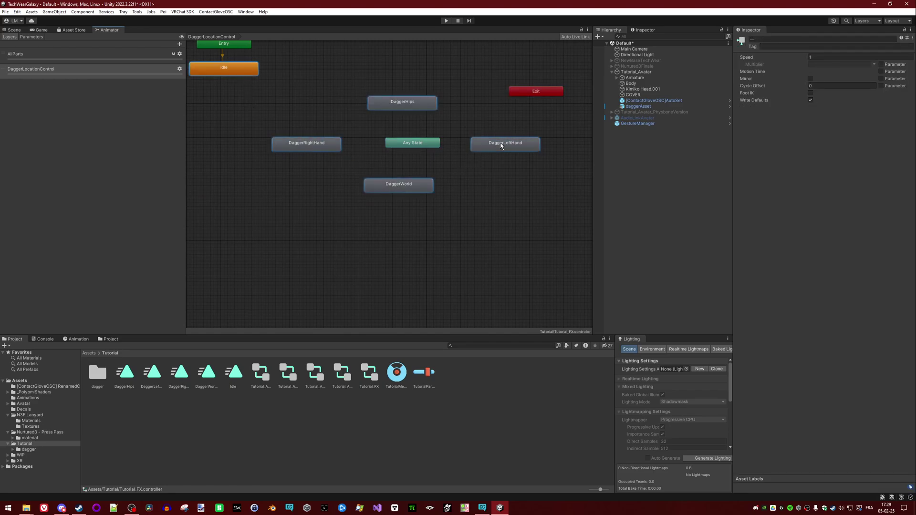
pyautogui.click(241, 69)
pyautogui.keyDown('ctrl'); pyautogui.click(292, 146); pyautogui.keyUp('ctrl')
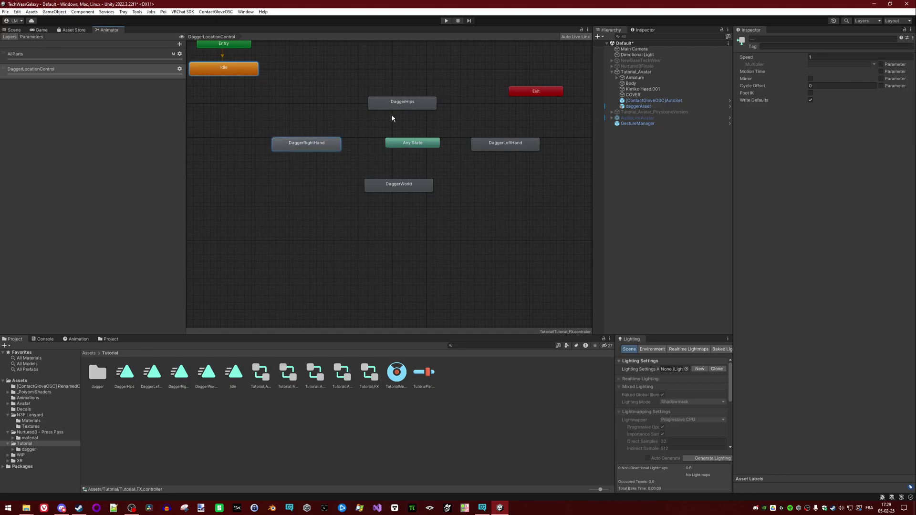
pyautogui.keyDown('ctrl'); pyautogui.click(399, 103); pyautogui.keyUp('ctrl')
pyautogui.keyDown('ctrl'); pyautogui.click(510, 143); pyautogui.keyUp('ctrl')
pyautogui.keyDown('ctrl'); pyautogui.click(401, 185); pyautogui.keyUp('ctrl')
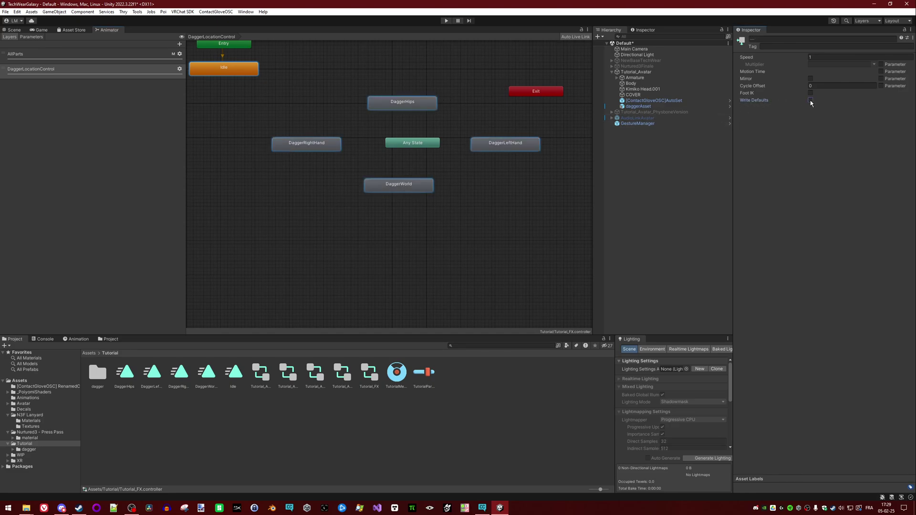
# Step: Center Any State between the two hand states, then move DaggerWorld lower and DaggerHips higher in the graph
pyautogui.click(412, 144)
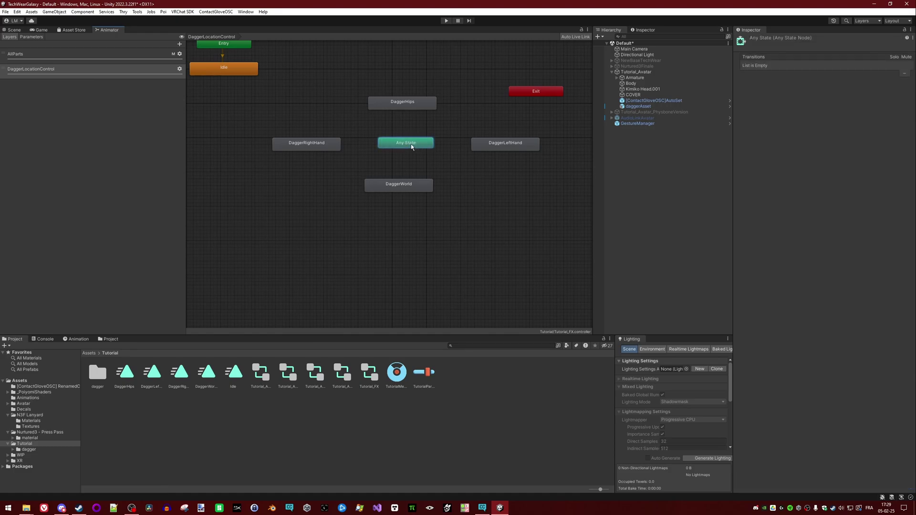
pyautogui.click(392, 105)
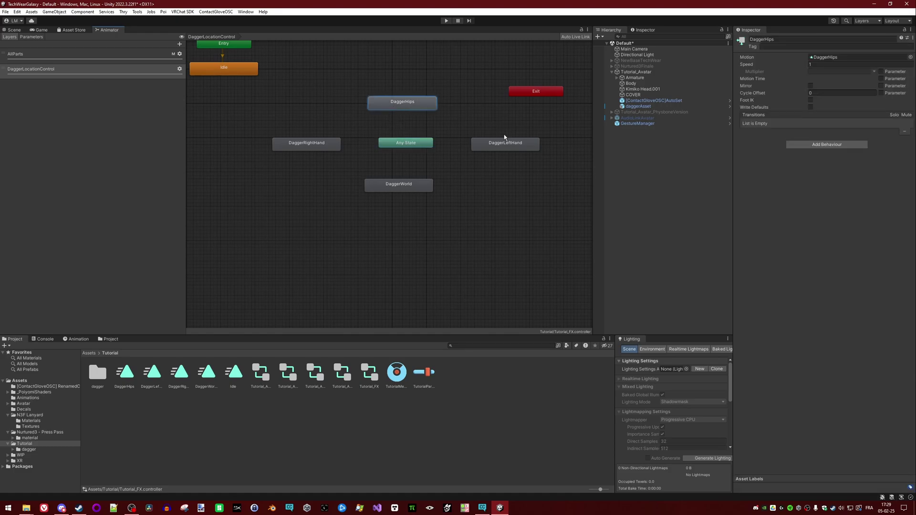
pyautogui.click(504, 143)
pyautogui.click(398, 185)
pyautogui.click(319, 144)
pyautogui.click(400, 107)
pyautogui.click(508, 144)
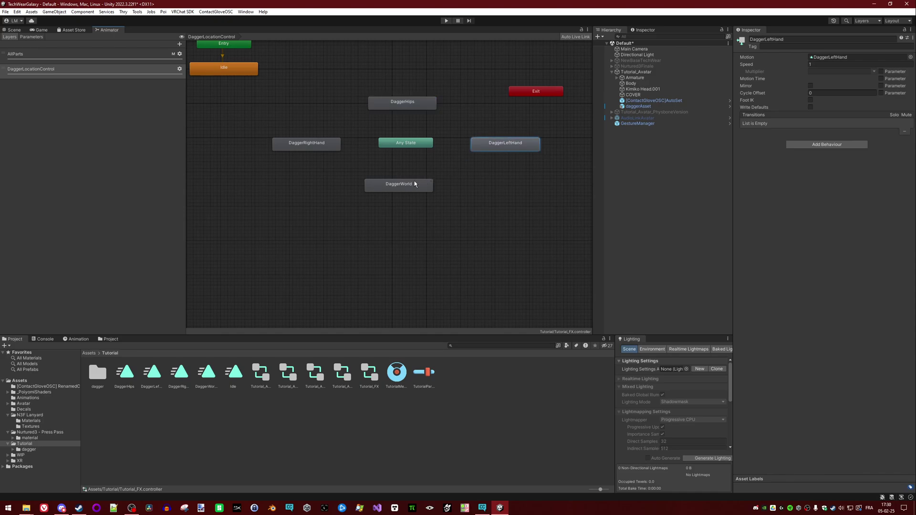
pyautogui.moveTo(409, 186); pyautogui.dragTo(418, 199)
pyautogui.moveTo(407, 108); pyautogui.dragTo(416, 97)
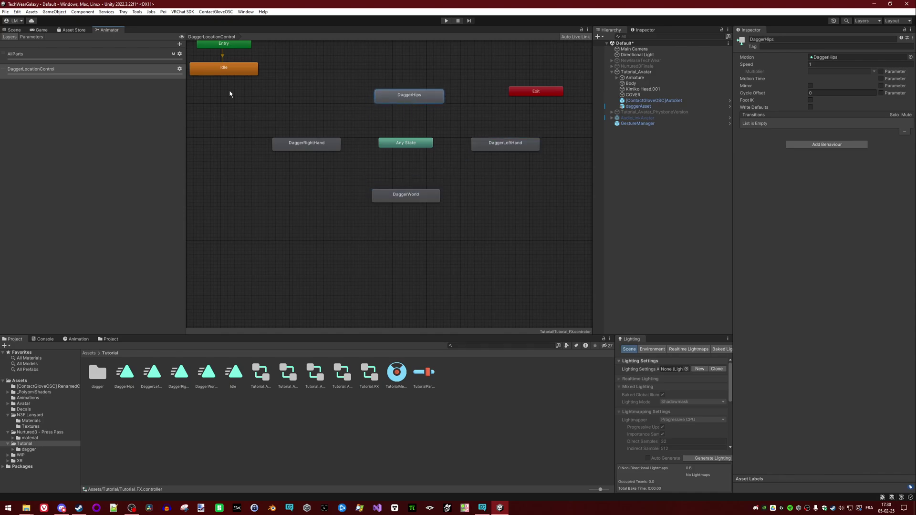
# Step: Create a transition from Any State to DaggerHips and align DaggerHips directly above Any State
pyautogui.click(32, 37)
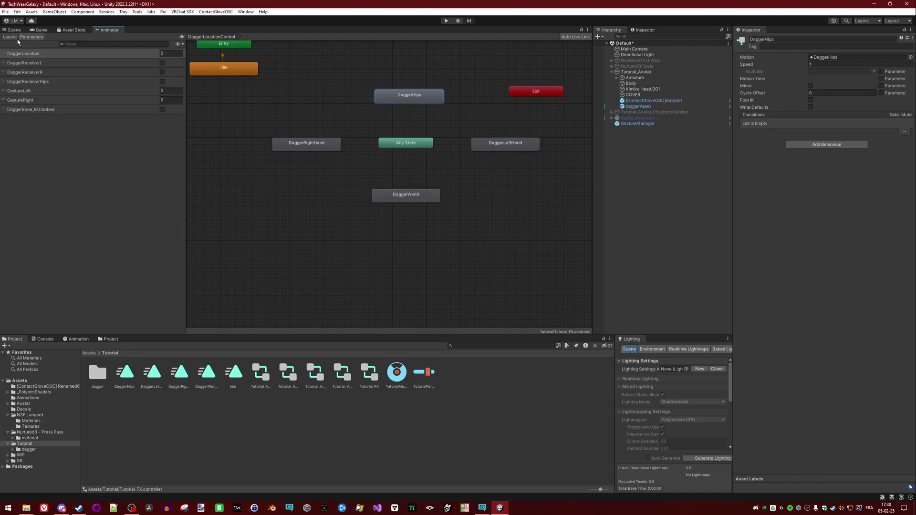
pyautogui.click(15, 39)
pyautogui.click(400, 145)
pyautogui.rightClick(408, 142)
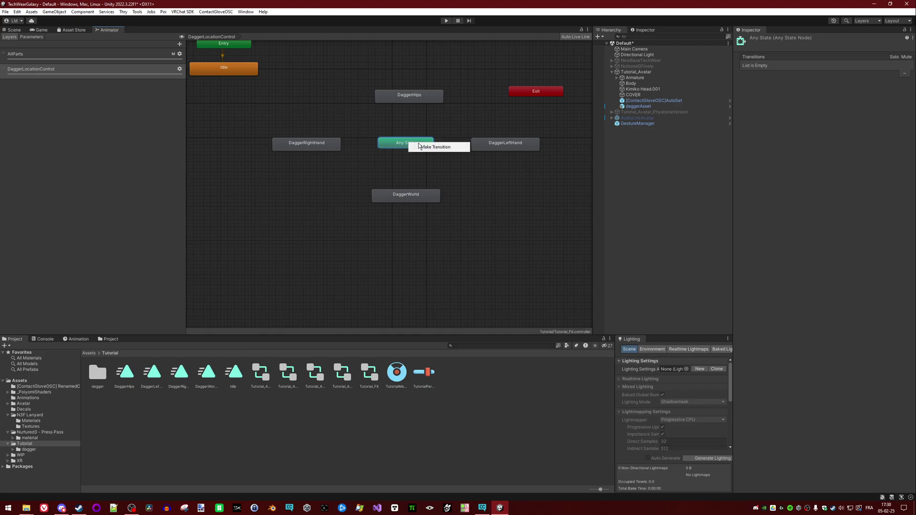
pyautogui.click(430, 147)
pyautogui.click(412, 96)
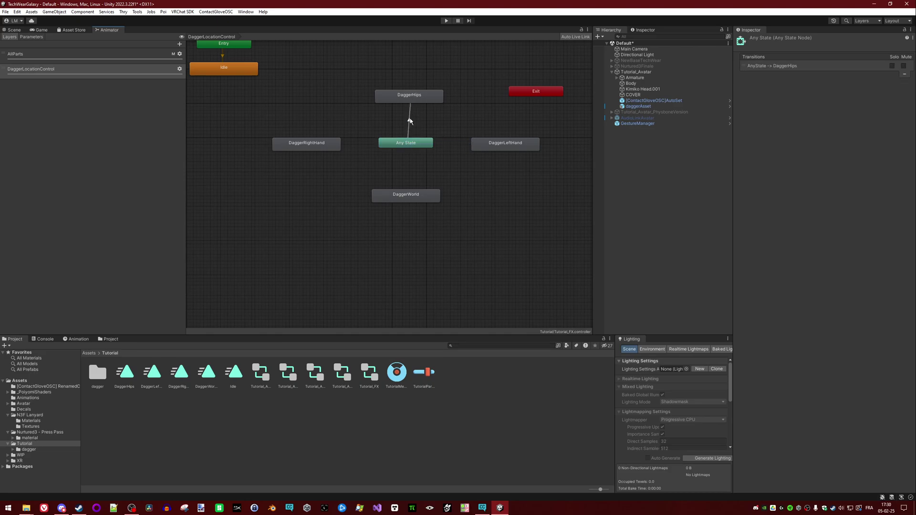
pyautogui.click(415, 96)
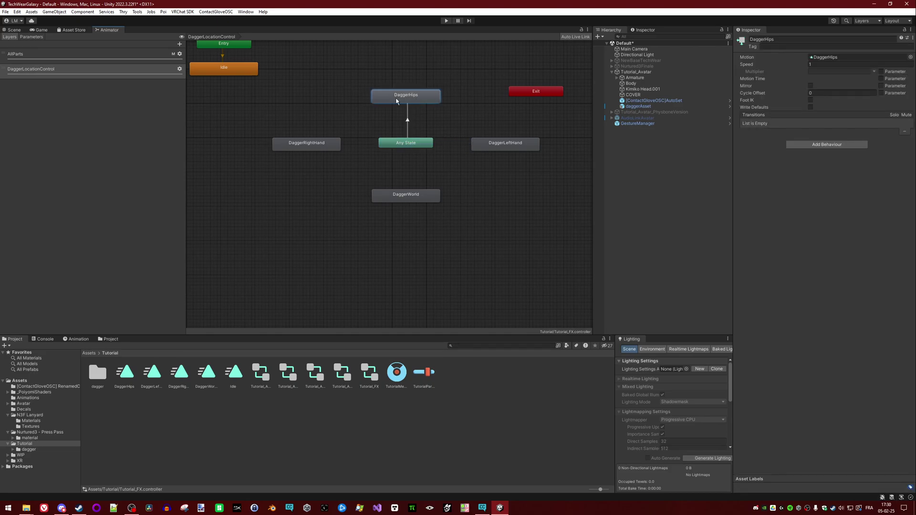
# Step: Disable Can Transition To Self on the Any State to DaggerHips transition and set its Transition Duration to 0
pyautogui.click(408, 119)
pyautogui.click(737, 114)
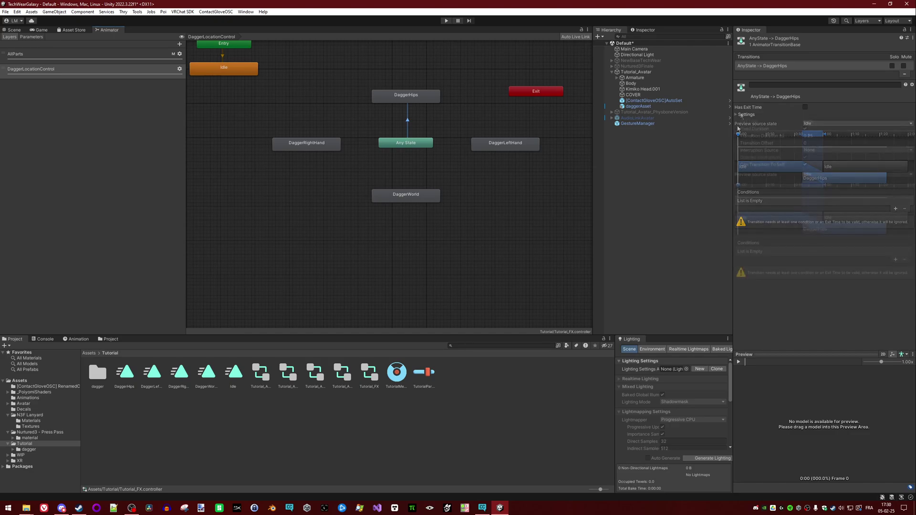
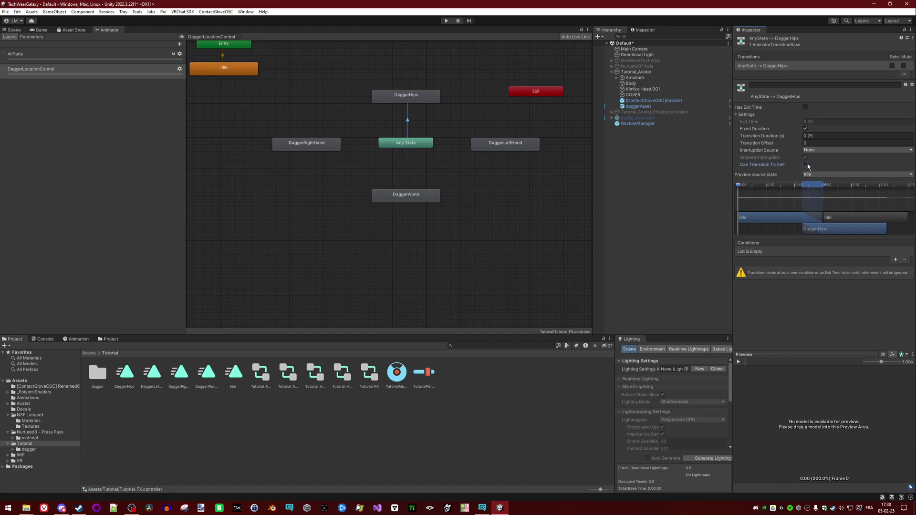
pyautogui.click(805, 165)
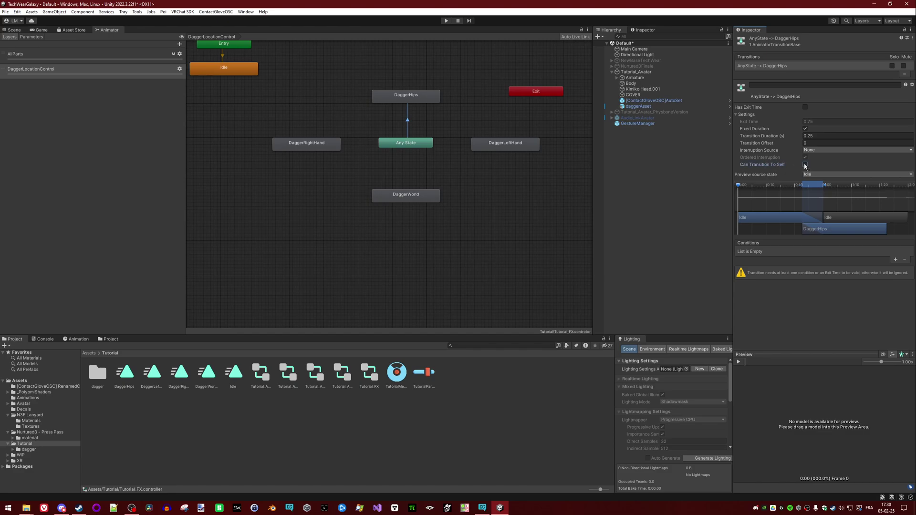
pyautogui.click(826, 136)
pyautogui.write('0')
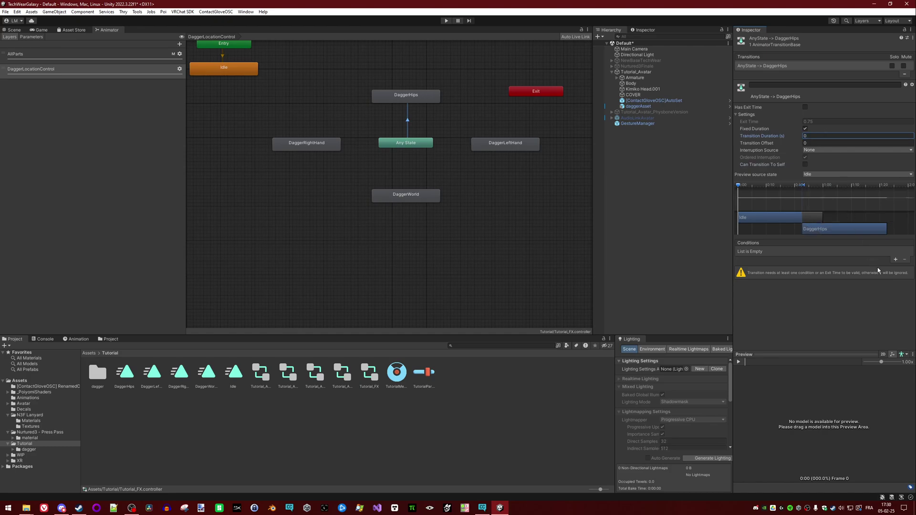
# Step: Add the condition DaggerLocation Equals 0 to the Any State to DaggerHips transition
pyautogui.click(896, 259)
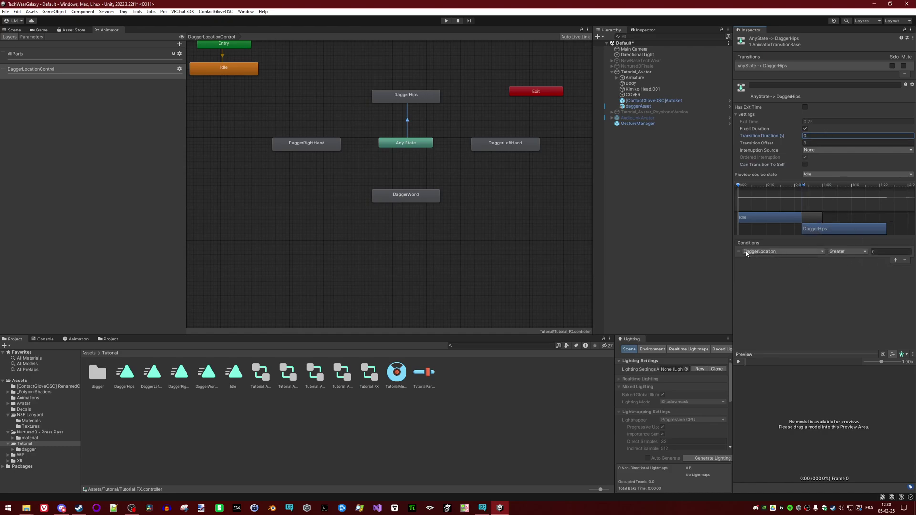
pyautogui.click(843, 250)
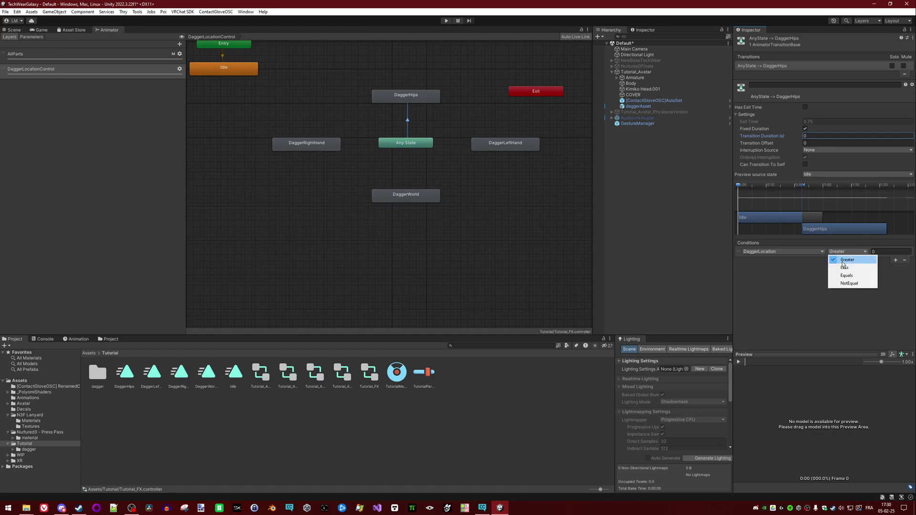
pyautogui.click(865, 269)
pyautogui.click(881, 250)
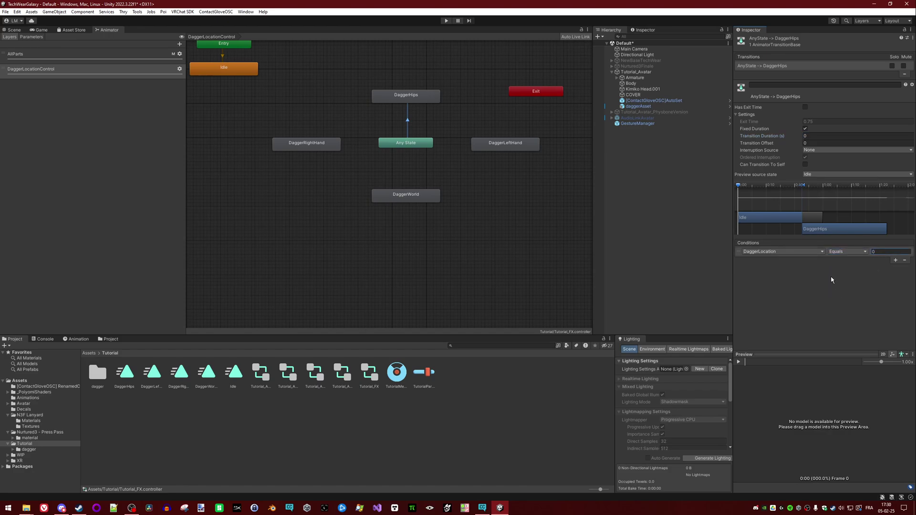
pyautogui.click(879, 252)
# Step: Inspect the dagger at the avatar's hip in the scene and review the four dagger states in the DaggerLocationControl layer
pyautogui.click(16, 30)
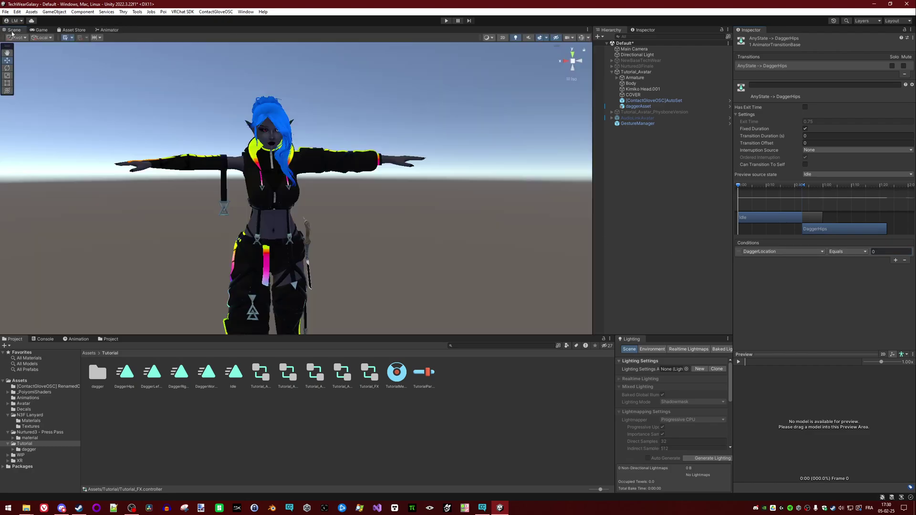
pyautogui.keyDown('alt'); pyautogui.moveTo(394, 249); pyautogui.dragTo(276, 296); pyautogui.keyUp('alt')
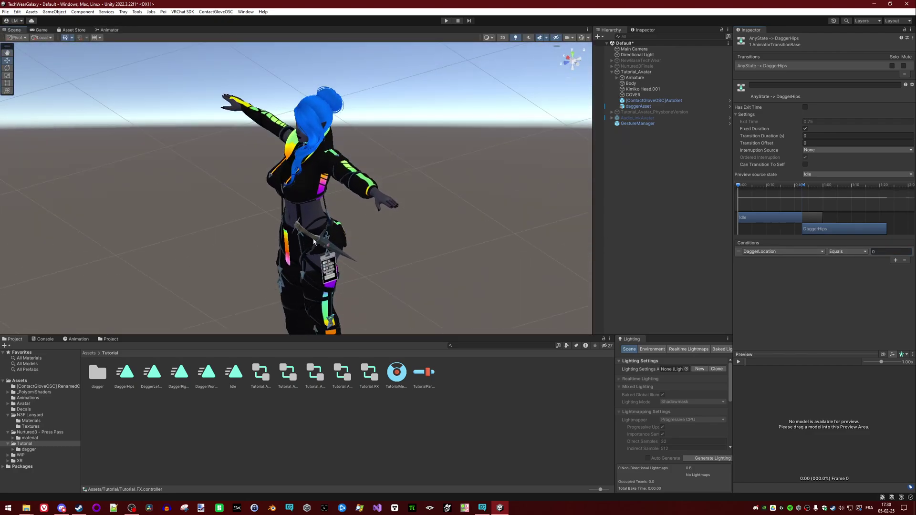
pyautogui.click(313, 242)
pyautogui.keyDown('alt'); pyautogui.moveTo(314, 242); pyautogui.dragTo(282, 228); pyautogui.keyUp('alt')
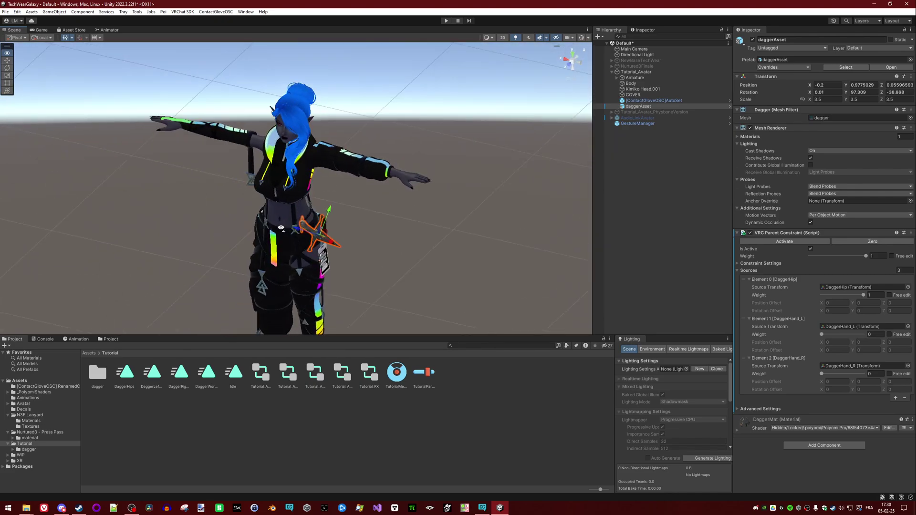
pyautogui.click(107, 29)
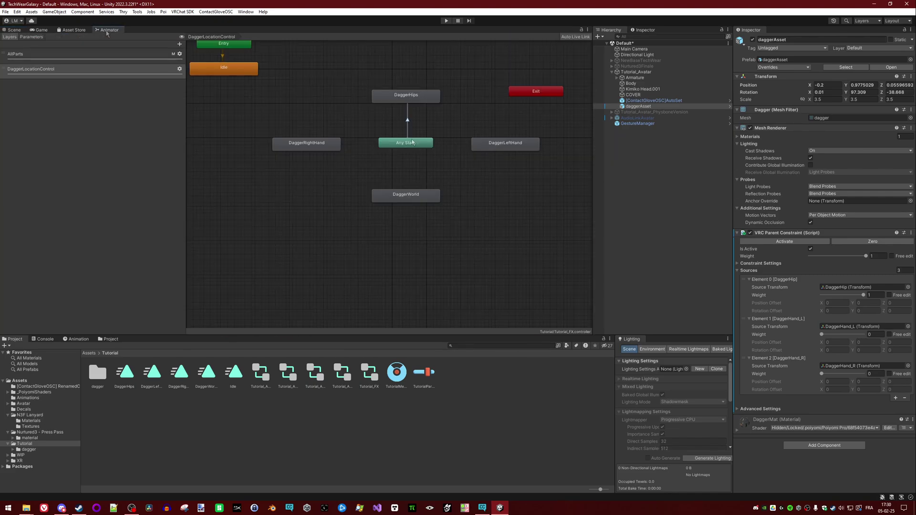
pyautogui.click(12, 30)
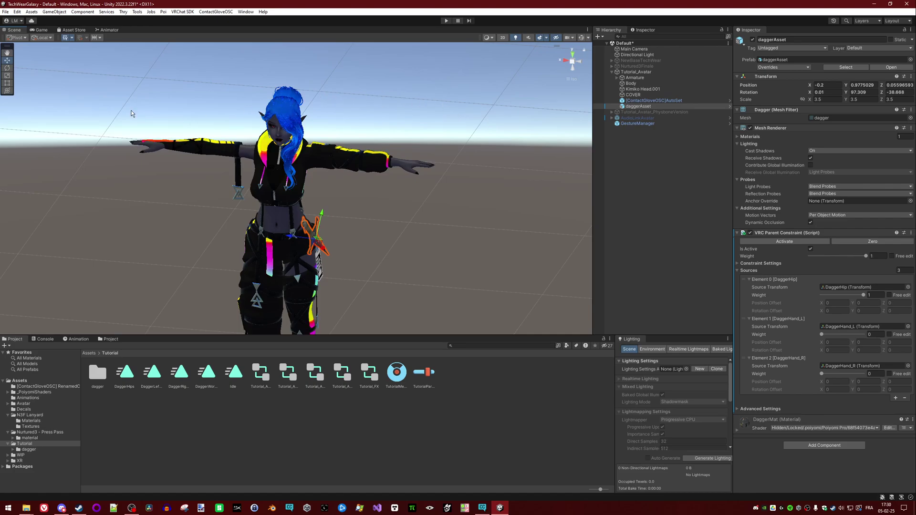
pyautogui.click(107, 30)
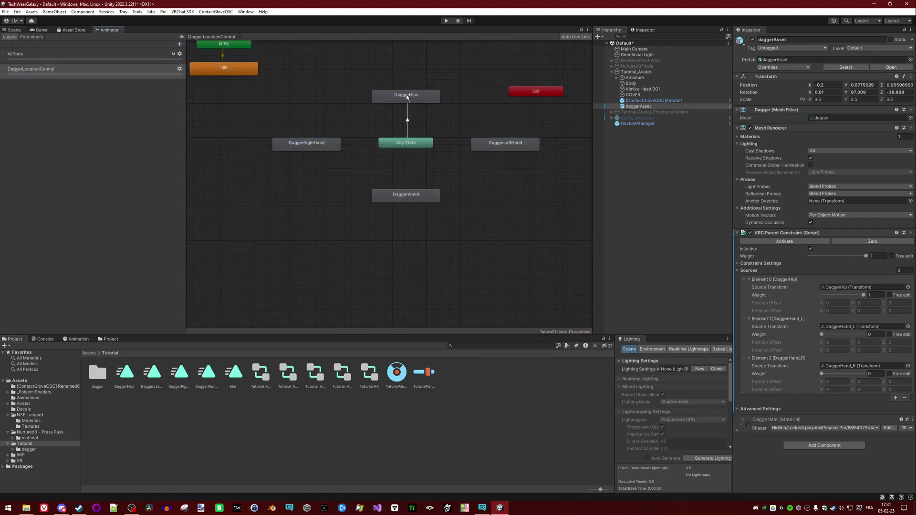
pyautogui.click(404, 100)
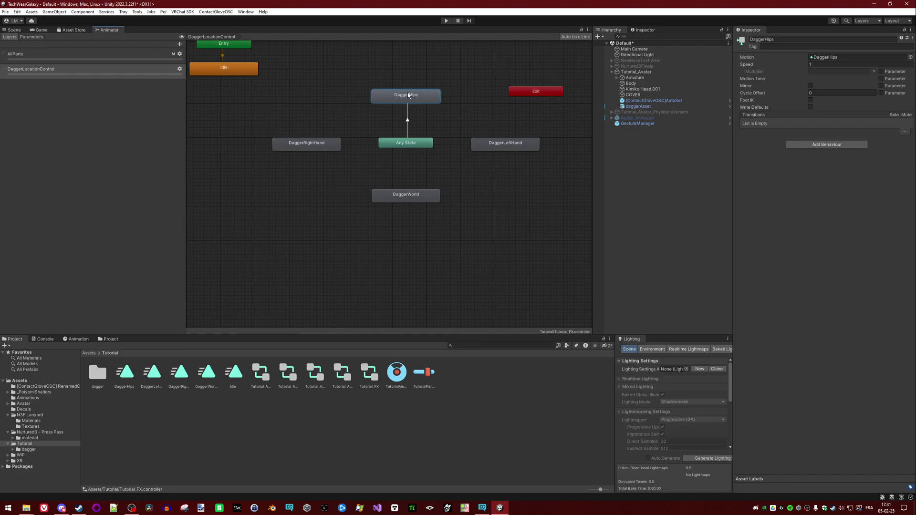
pyautogui.click(315, 144)
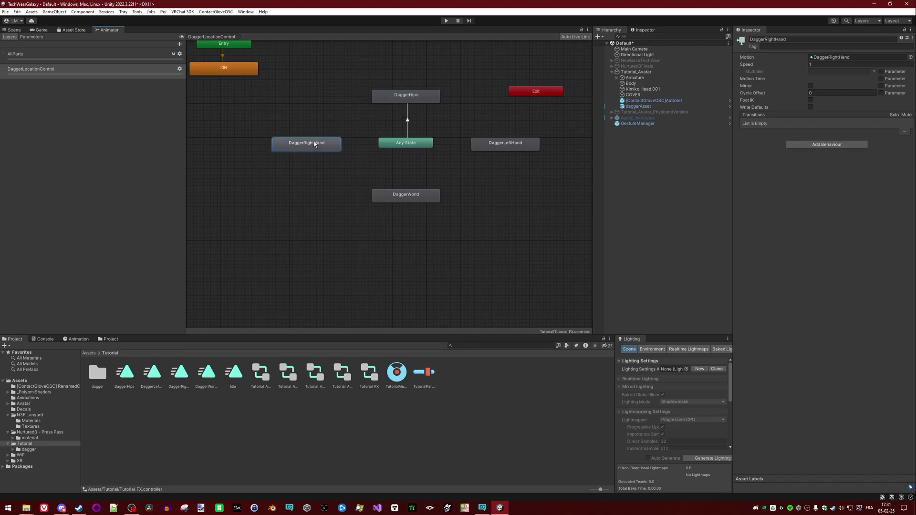
pyautogui.click(511, 142)
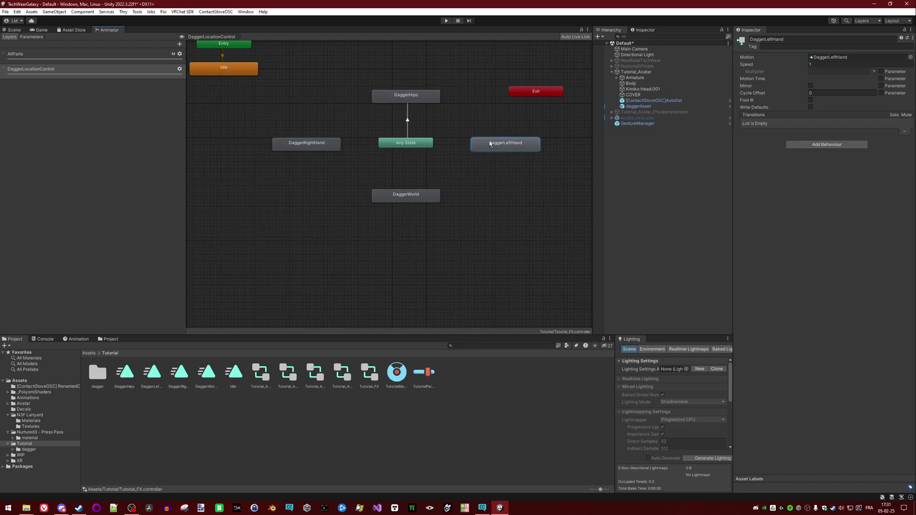
pyautogui.click(414, 199)
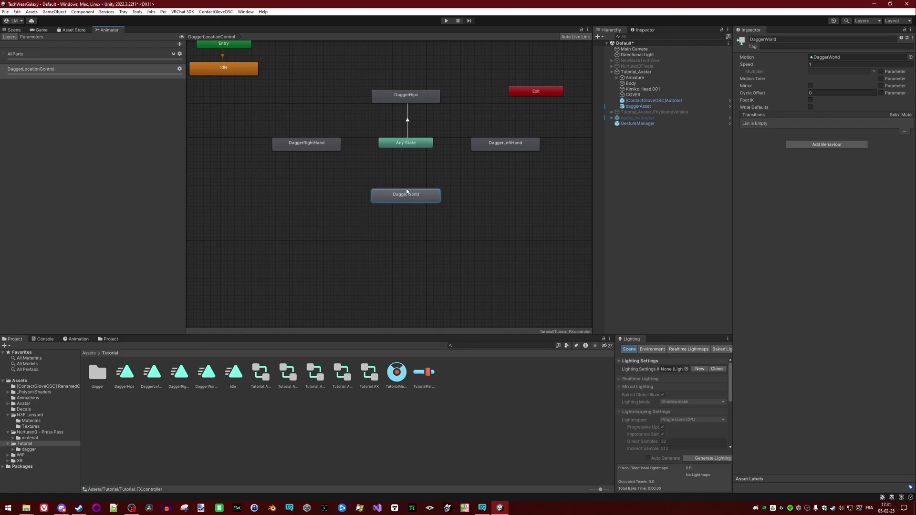
# Step: Create a transition from Any State to DaggerRightHand and check the settings of the DaggerHips transition for reference
pyautogui.click(409, 145)
pyautogui.rightClick(409, 145)
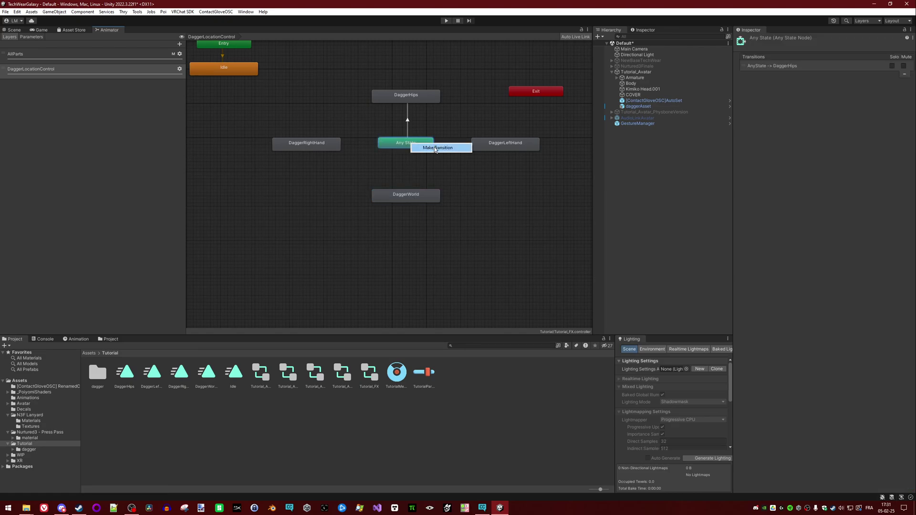
pyautogui.click(434, 148)
pyautogui.click(311, 142)
pyautogui.click(407, 120)
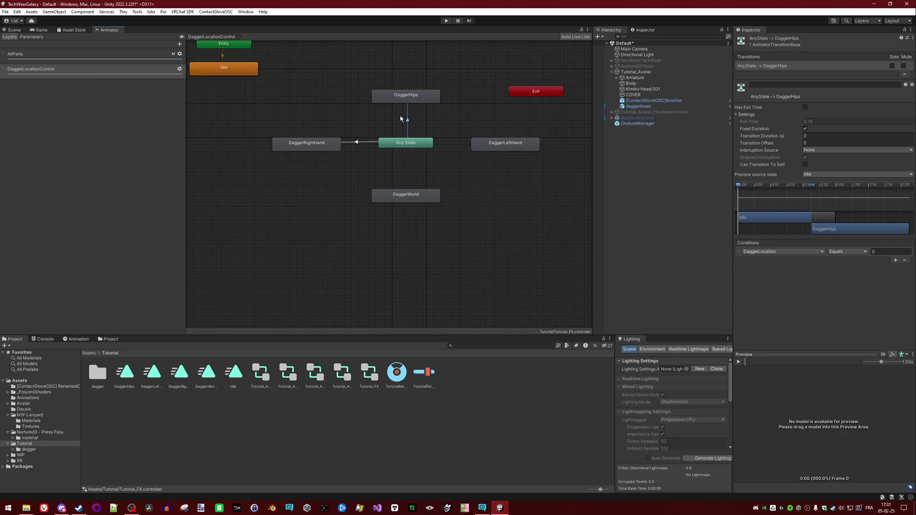
# Step: Disable Can Transition To Self on the Any State to DaggerRightHand transition and set its Transition Duration to 0
pyautogui.click(361, 144)
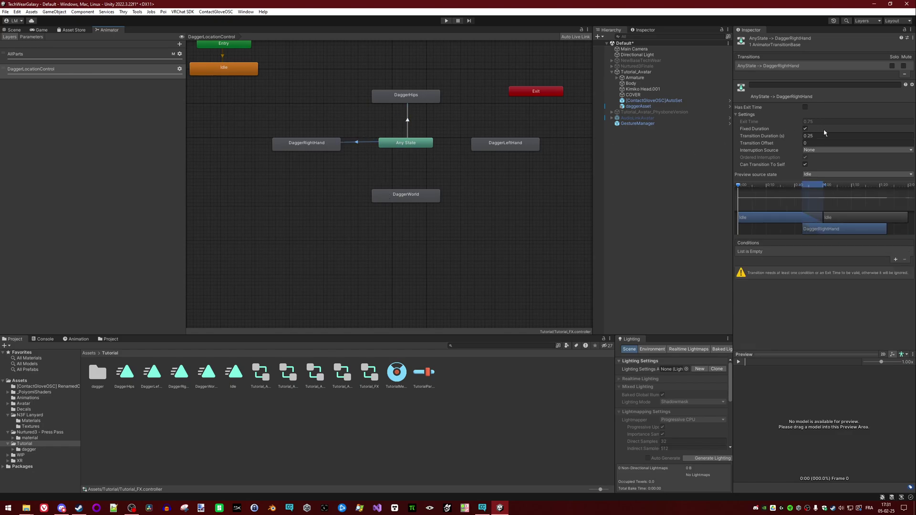
pyautogui.click(805, 164)
pyautogui.click(825, 135)
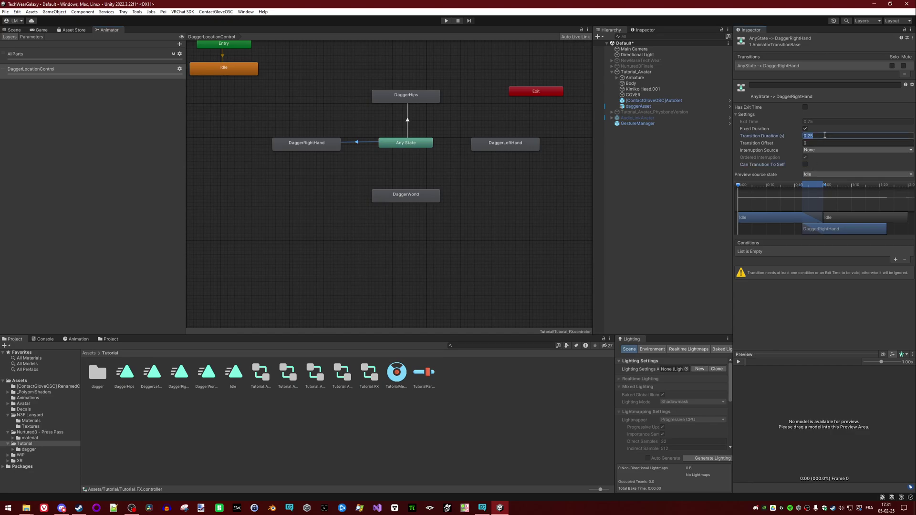
pyautogui.write('0')
# Step: Add a DaggerLocation condition using Equals to the Any State to DaggerRightHand transition and open its value for editing
pyautogui.click(895, 260)
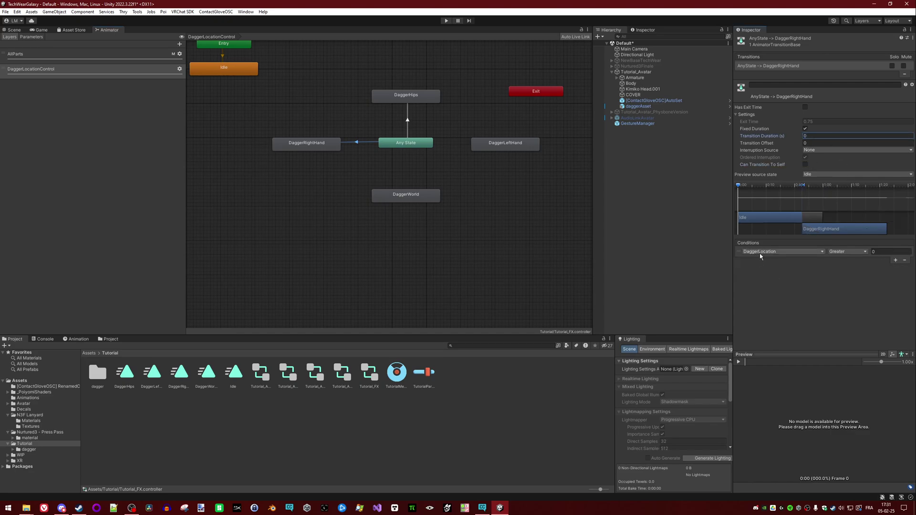
pyautogui.click(834, 252)
pyautogui.click(850, 276)
pyautogui.click(883, 253)
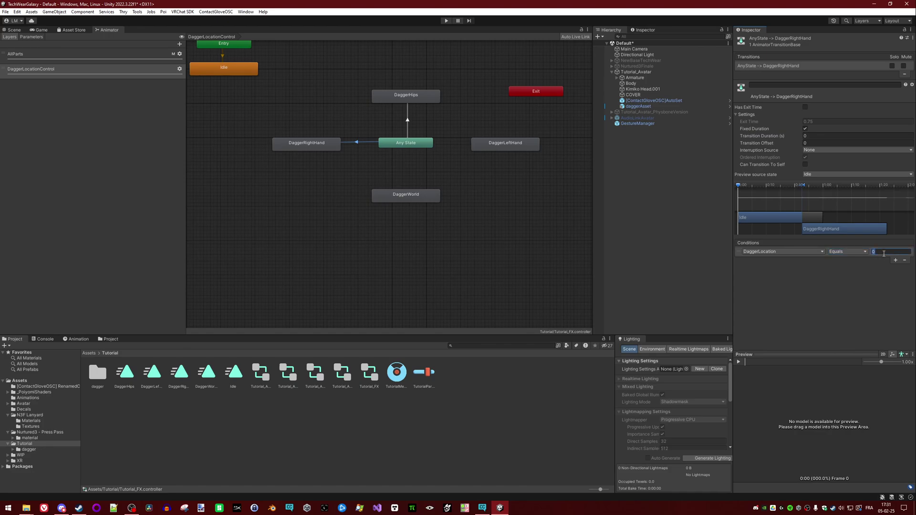
# Step: Create a transition from Any State to DaggerLeftHand and select it to show its settings
pyautogui.rightClick(420, 150)
pyautogui.click(439, 148)
pyautogui.click(475, 145)
pyautogui.click(457, 146)
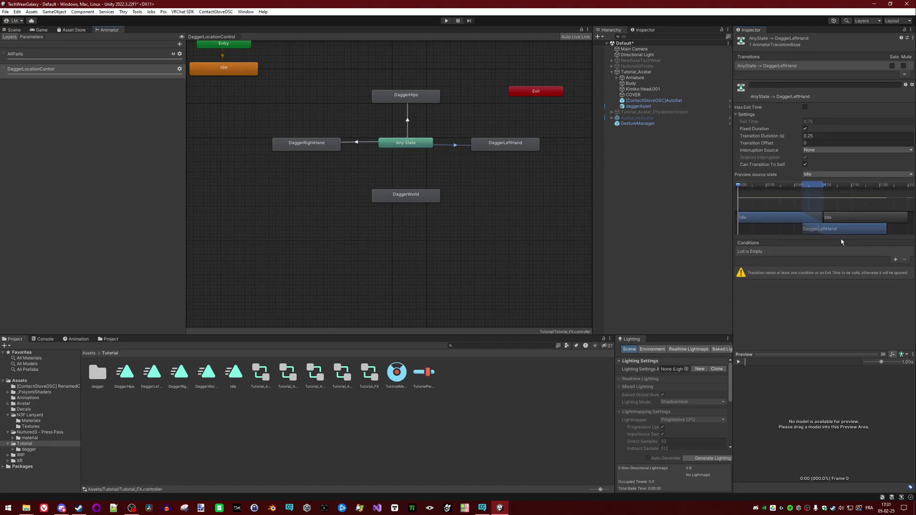
# Step: Add the condition DaggerLocation Equals 2 to the Any State to DaggerLeftHand transition
pyautogui.click(892, 258)
pyautogui.click(851, 253)
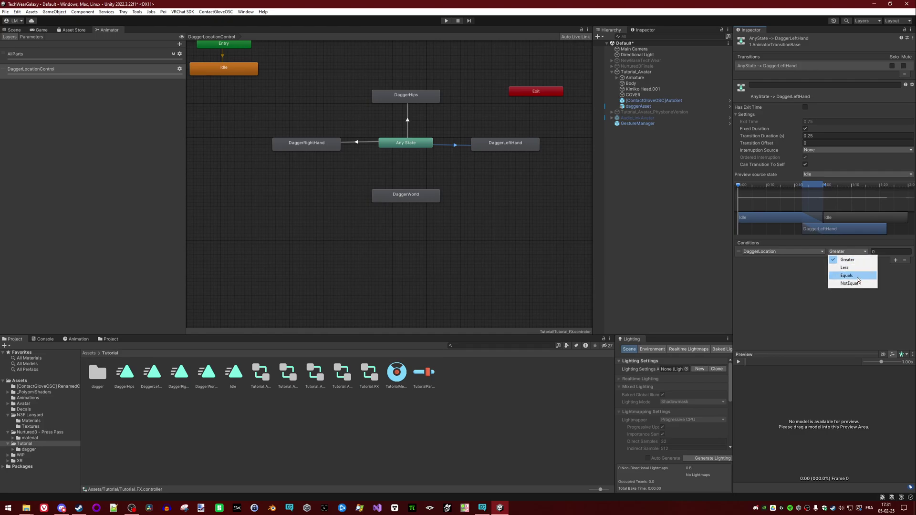
pyautogui.click(856, 281)
pyautogui.click(851, 253)
pyautogui.click(853, 275)
pyautogui.click(878, 251)
pyautogui.write('2')
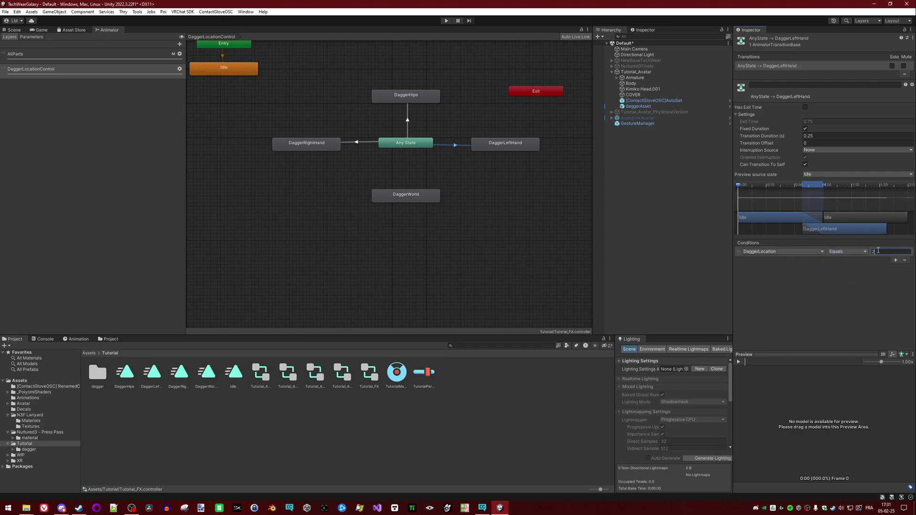
# Step: Set the Any State to DaggerLeftHand transition's Transition Duration to 0 and disable Can Transition To Self
pyautogui.click(834, 136)
pyautogui.write('0')
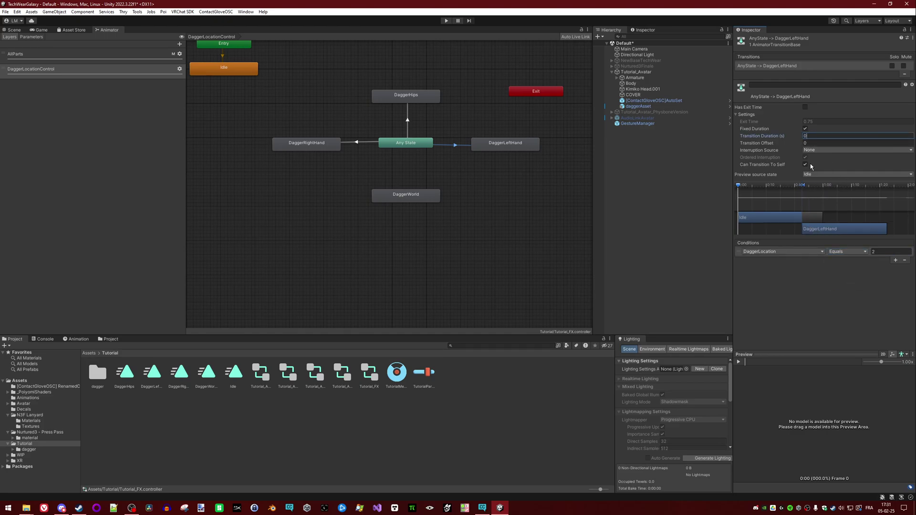
pyautogui.click(805, 165)
# Step: Create a transition from Any State to DaggerWorld and select it to show its settings
pyautogui.rightClick(420, 144)
pyautogui.click(446, 148)
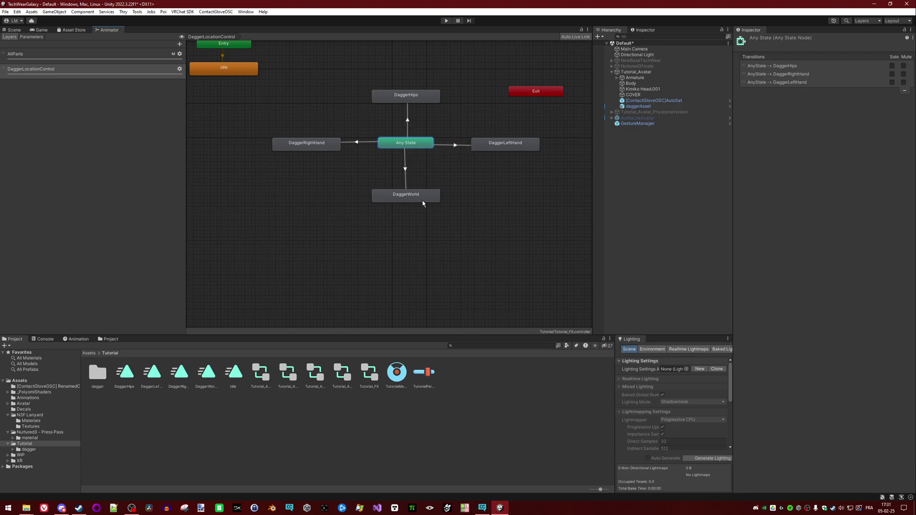
pyautogui.click(422, 198)
pyautogui.click(405, 172)
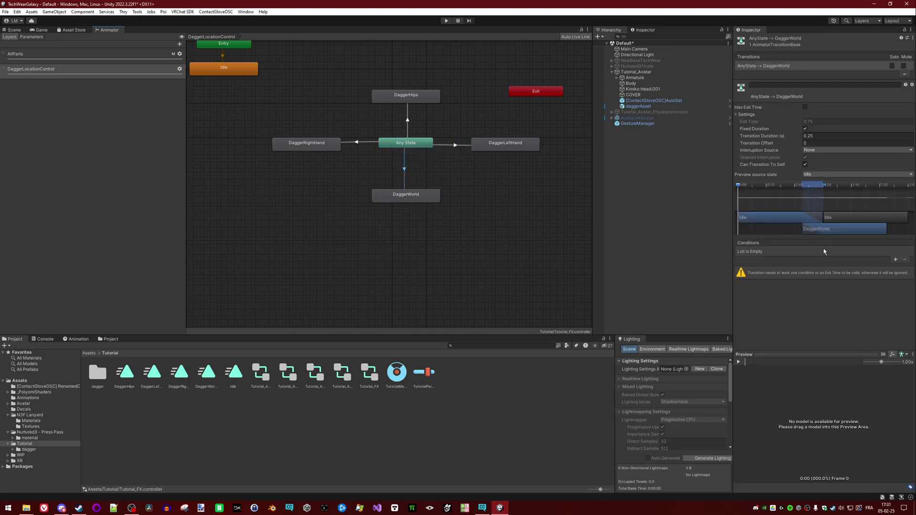
# Step: Add the condition DaggerLocation Equals 3 to the Any State to DaggerWorld transition
pyautogui.click(896, 259)
pyautogui.click(846, 252)
pyautogui.click(851, 276)
pyautogui.click(890, 251)
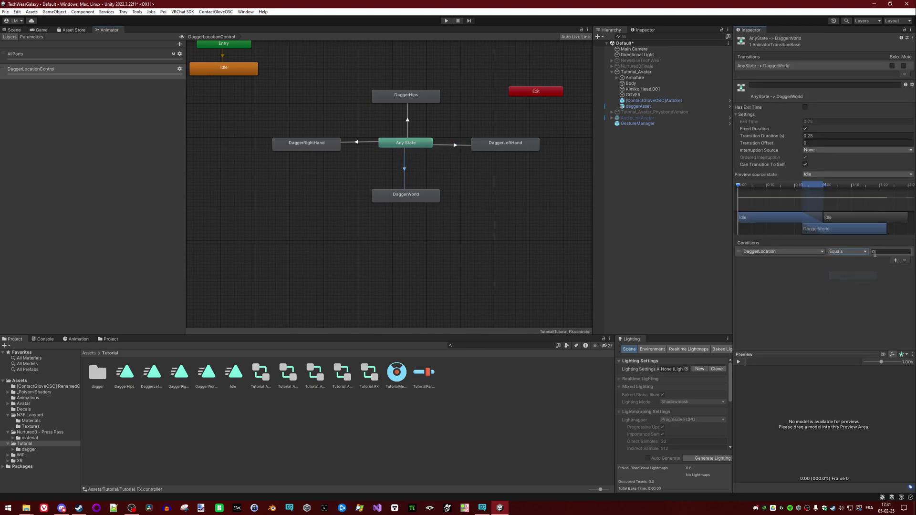
pyautogui.write('3')
# Step: Disable Can Transition To Self on the Any State to DaggerWorld transition and set its Transition Duration to 0
pyautogui.click(806, 166)
pyautogui.click(815, 136)
pyautogui.write('0')
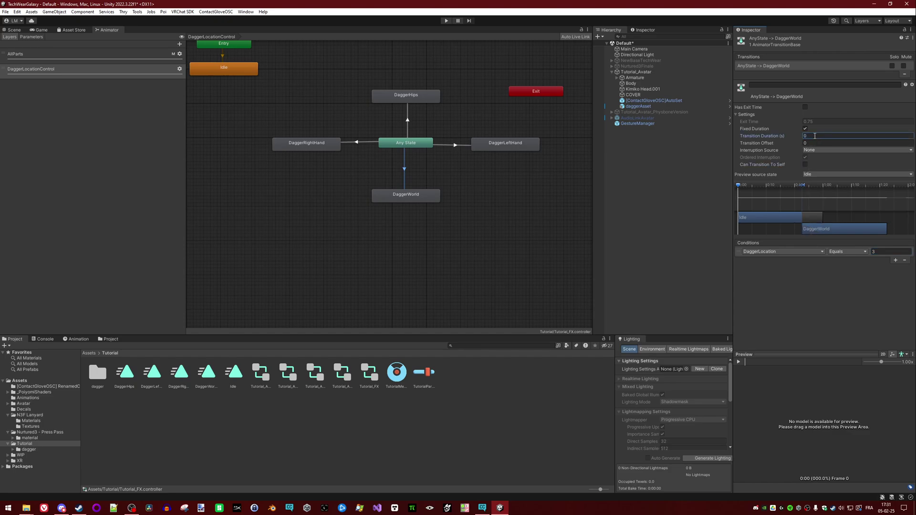
# Step: Review the four dagger states and the settings of each Any State transition in the DaggerLocationControl layer
pyautogui.moveTo(292, 223); pyautogui.dragTo(481, 91)
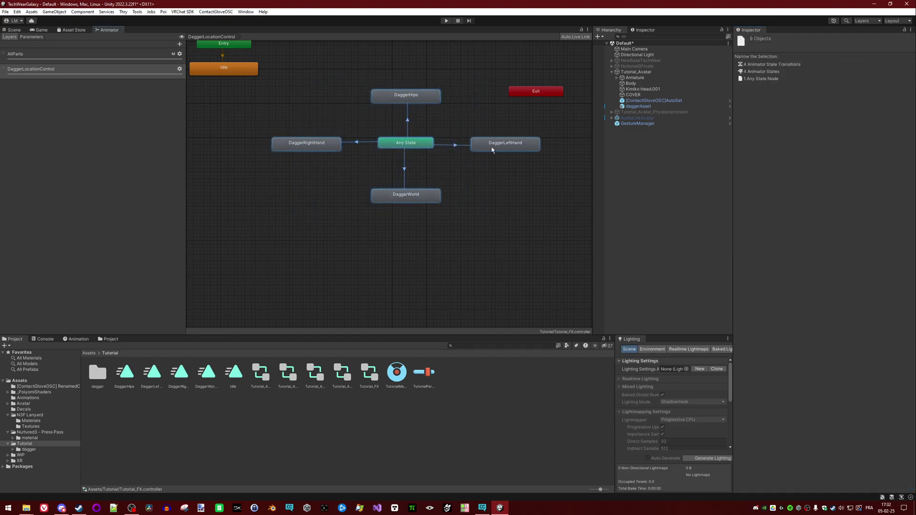
pyautogui.moveTo(288, 228); pyautogui.dragTo(499, 81)
pyautogui.click(468, 93)
pyautogui.click(507, 88)
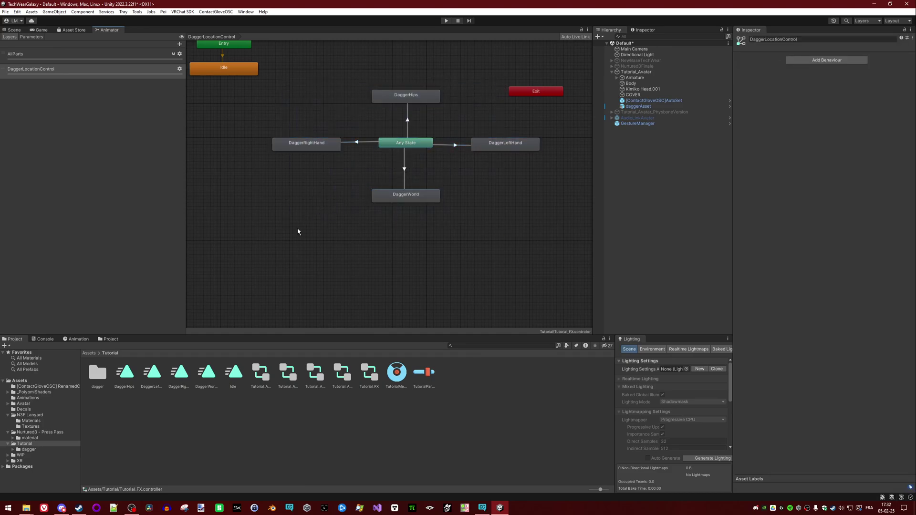
pyautogui.moveTo(297, 228); pyautogui.dragTo(491, 76)
pyautogui.click(490, 76)
pyautogui.moveTo(290, 226); pyautogui.dragTo(487, 70)
pyautogui.click(487, 71)
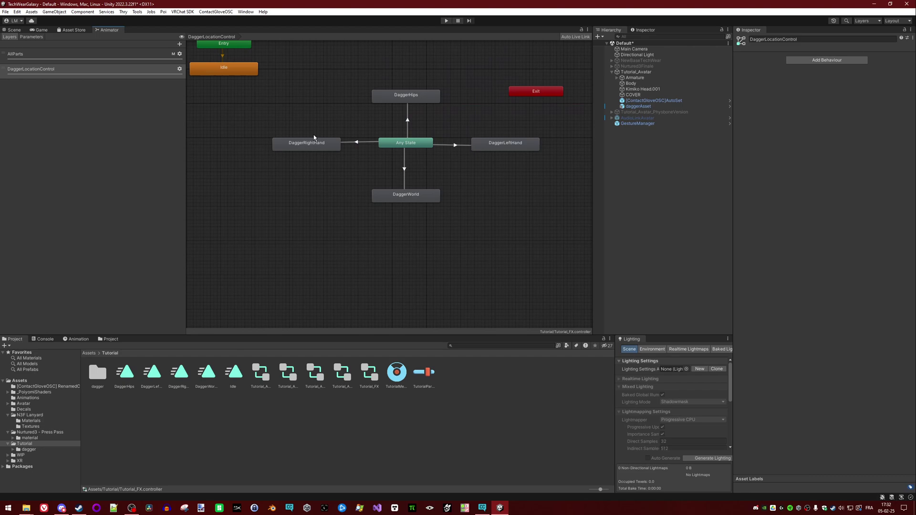
pyautogui.moveTo(299, 221); pyautogui.dragTo(493, 68)
pyautogui.click(493, 69)
pyautogui.click(407, 121)
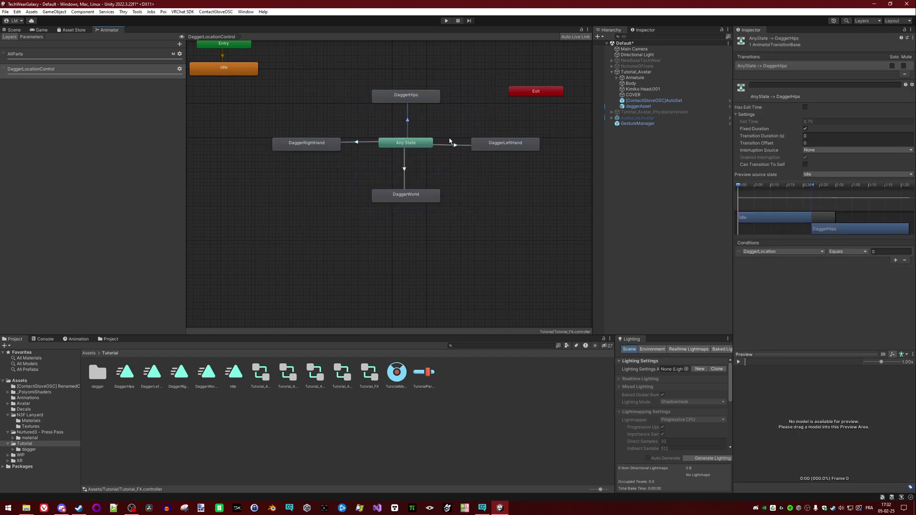
pyautogui.click(446, 144)
pyautogui.click(404, 165)
pyautogui.click(370, 143)
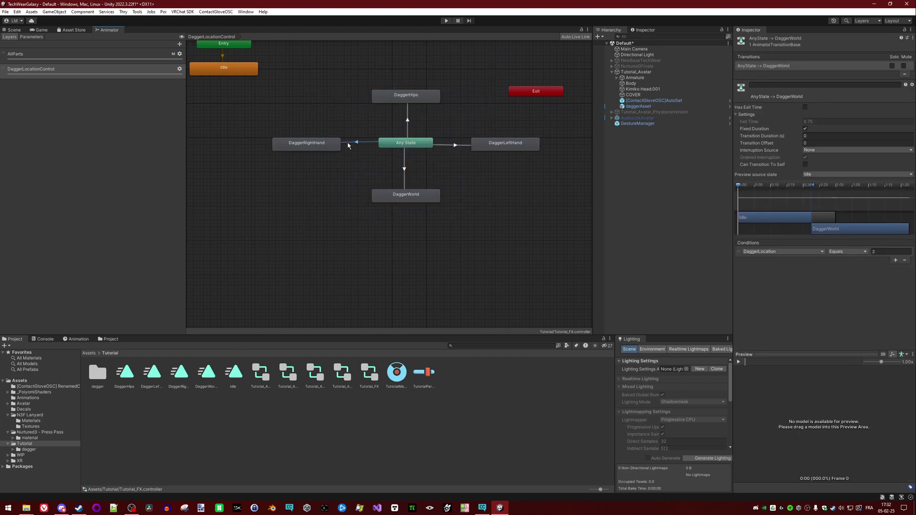
# Step: Return to the scene view, open the TutorialMenu expressions menu and remove all of its existing dagger controls
pyautogui.click(17, 30)
pyautogui.moveTo(343, 181); pyautogui.dragTo(370, 229, button='right')
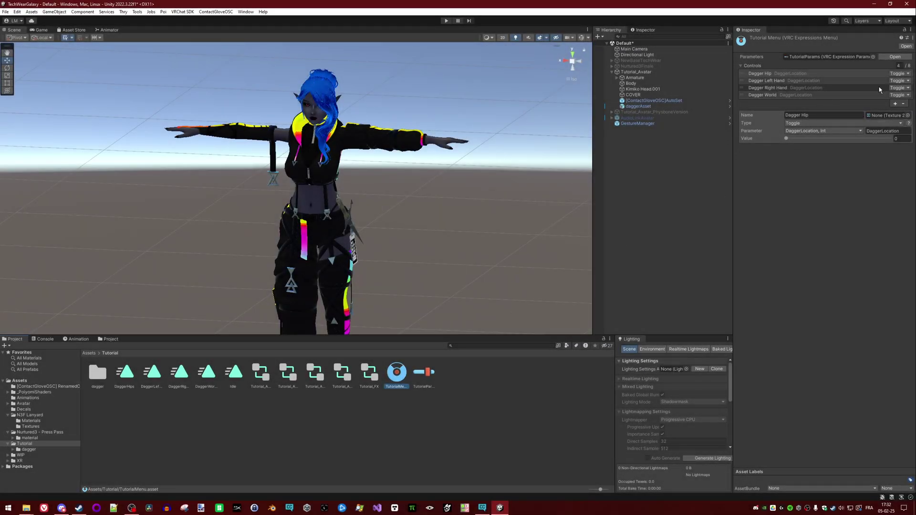
pyautogui.click(906, 105)
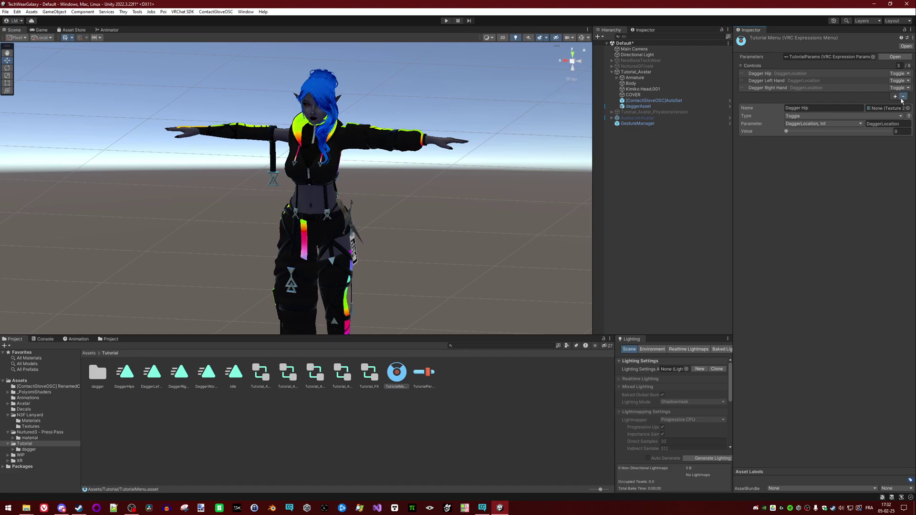
pyautogui.click(905, 97)
pyautogui.click(906, 90)
pyautogui.click(903, 82)
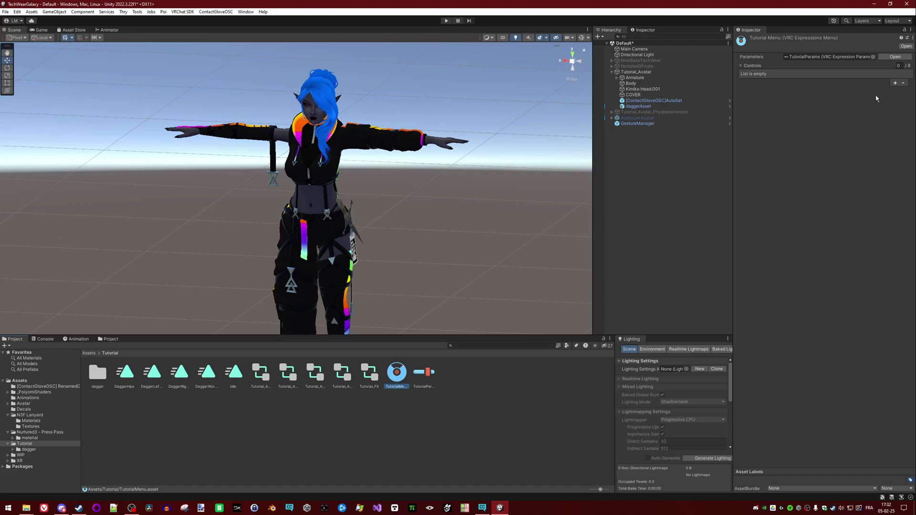
# Step: Add a control of type Toggle to the Tutorial Menu and name it "Dagger Hips"
pyautogui.click(894, 83)
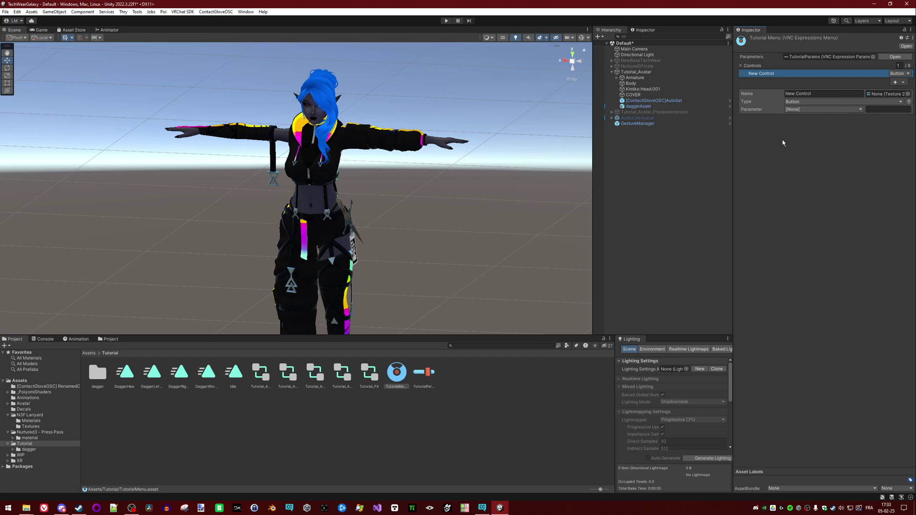
pyautogui.click(802, 103)
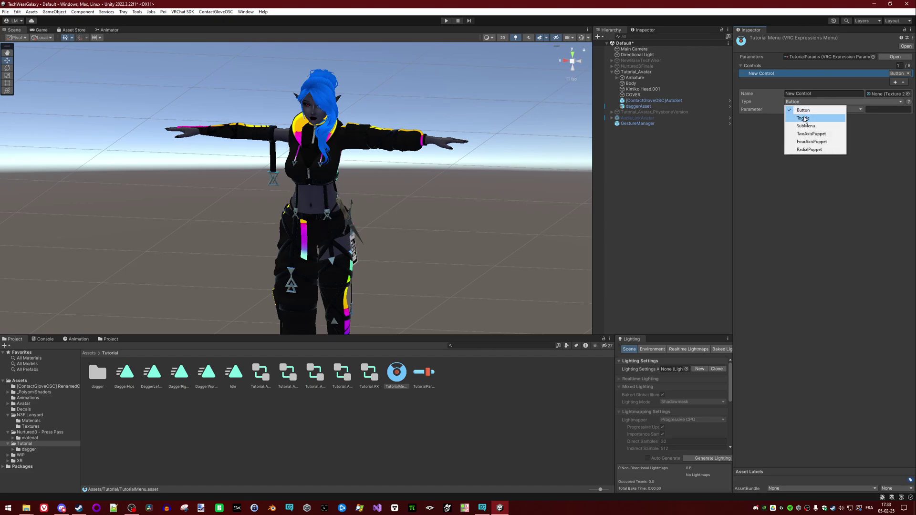
pyautogui.click(802, 117)
pyautogui.click(806, 94)
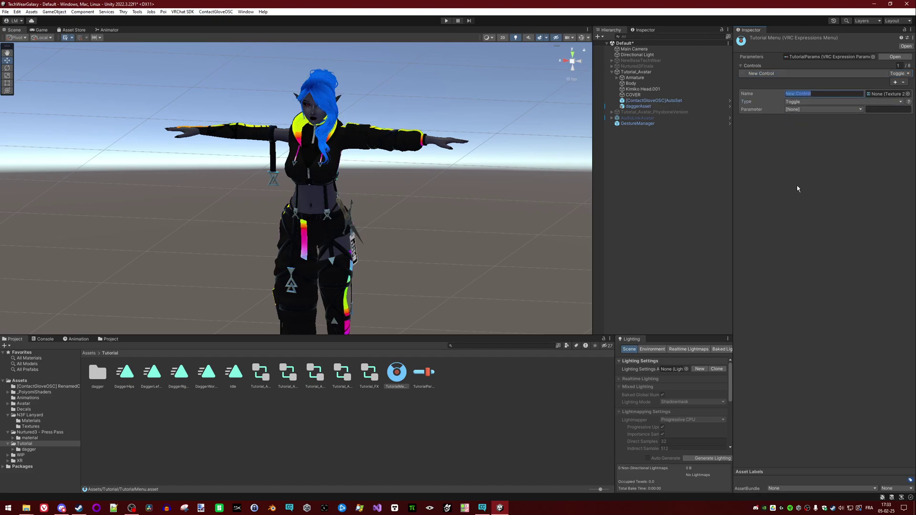
pyautogui.write('Dagger ')
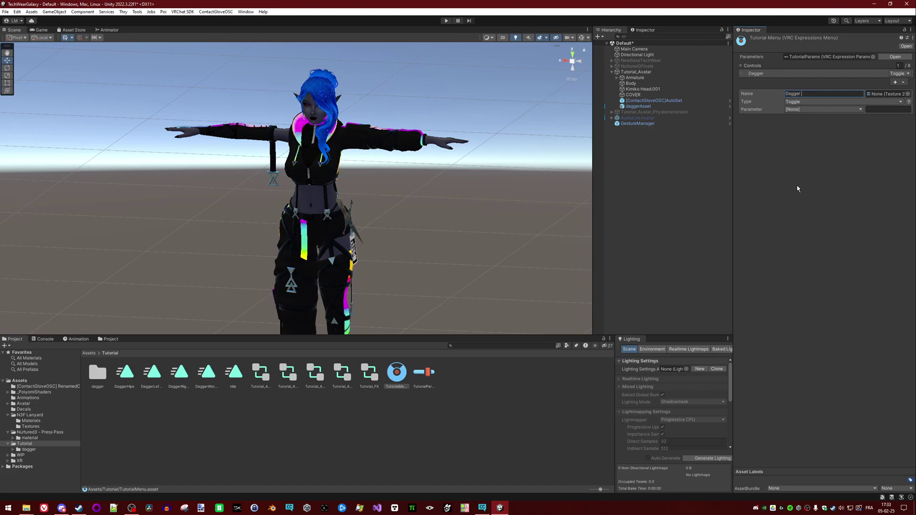
pyautogui.write('Hips')
pyautogui.press('Return')
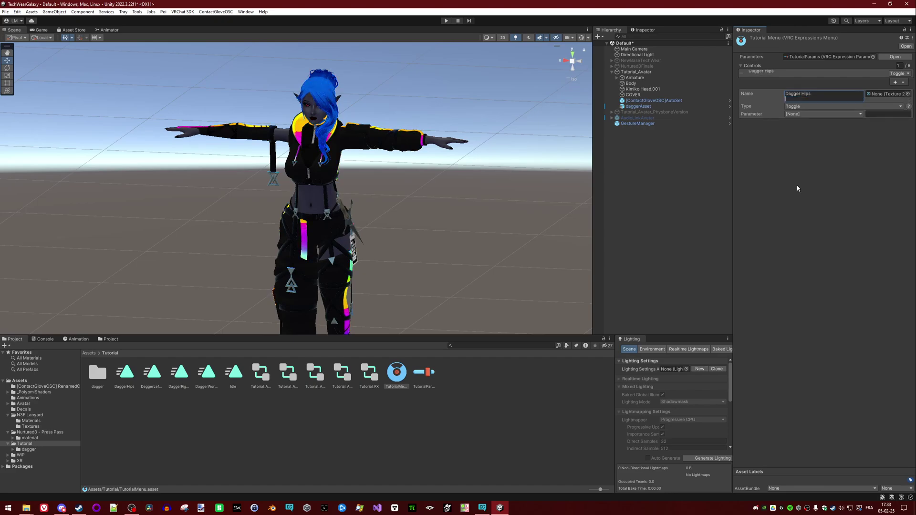
pyautogui.press('BackSpace')
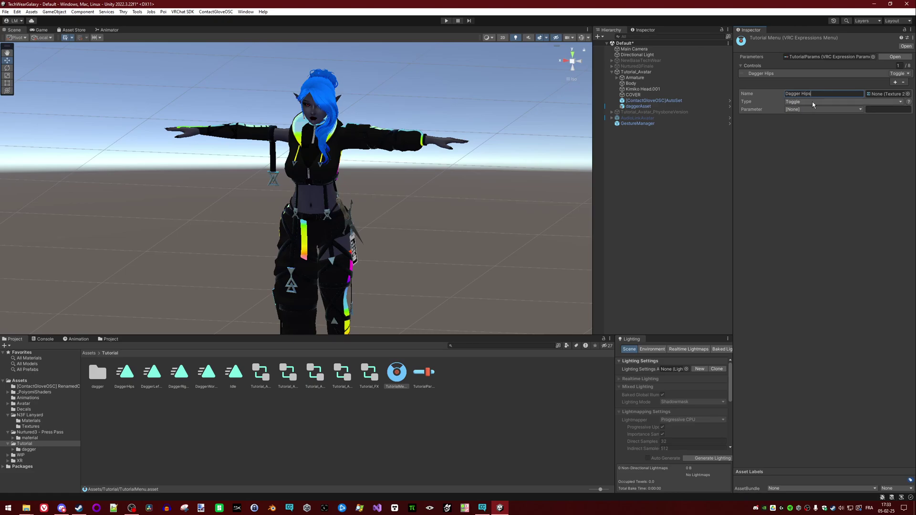
# Step: Assign the DaggerLocation, Int parameter to the Dagger Hips toggle and set its value to 0
pyautogui.click(810, 109)
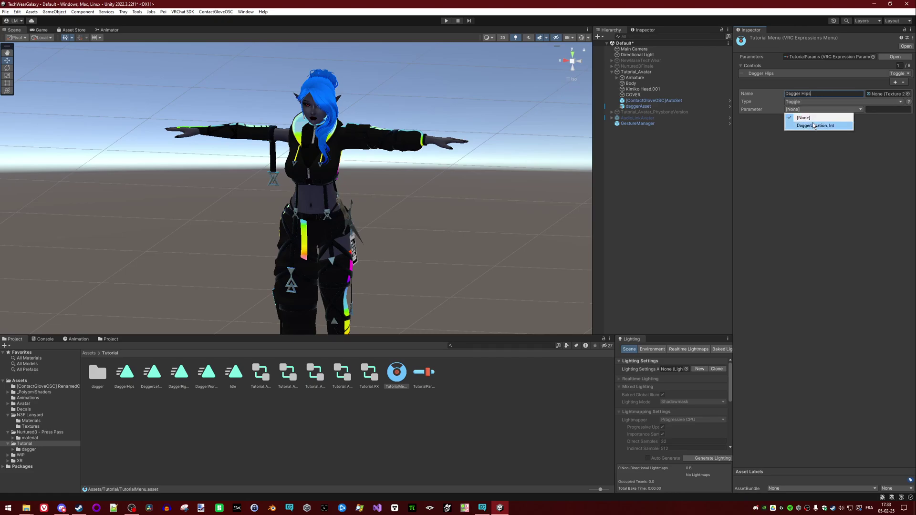
pyautogui.click(813, 126)
pyautogui.click(897, 118)
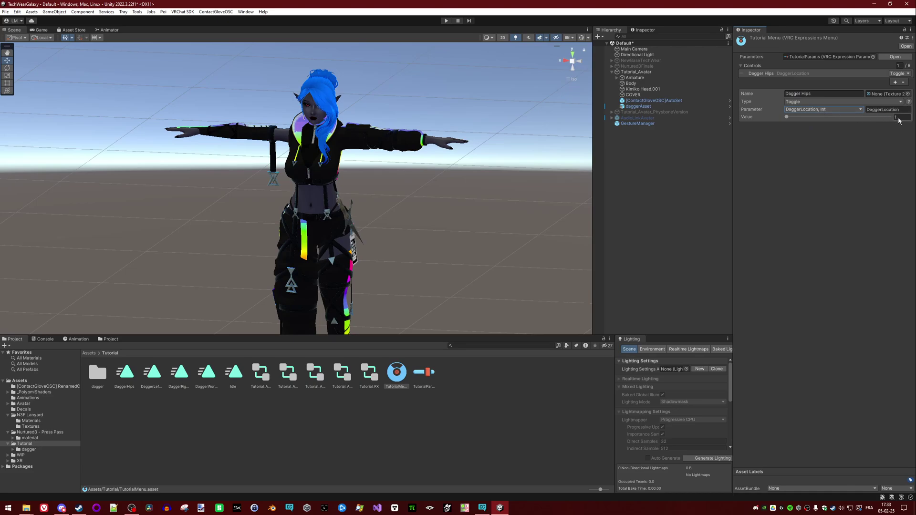
pyautogui.write('0')
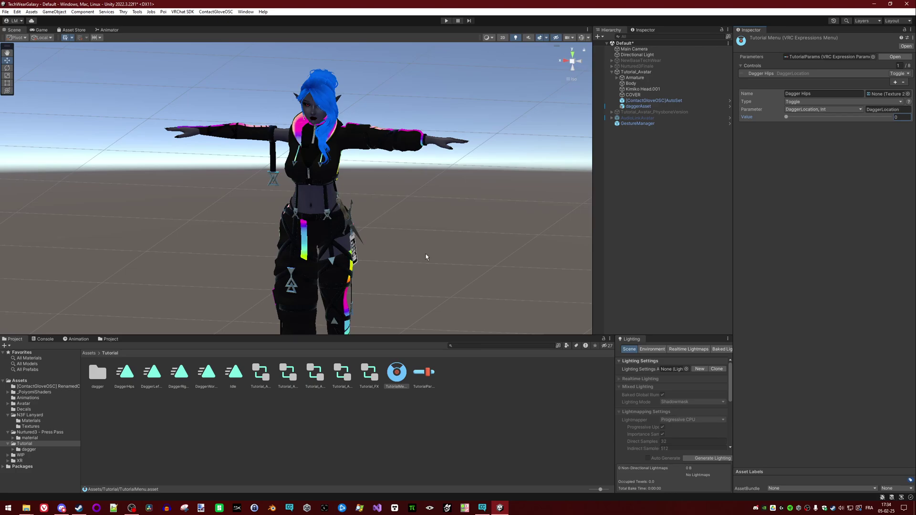
# Step: Add a second toggle to the Tutorial Menu named "Dagger Right Hand", keeping DaggerLocation, Int as its parameter with value 1
pyautogui.keyDown('alt'); pyautogui.moveTo(426, 253); pyautogui.dragTo(481, 231); pyautogui.keyUp('alt')
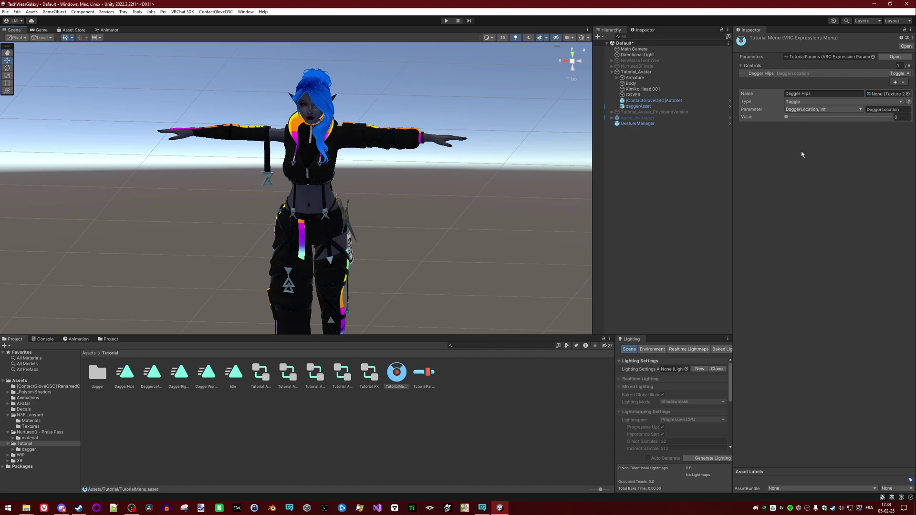
pyautogui.click(895, 82)
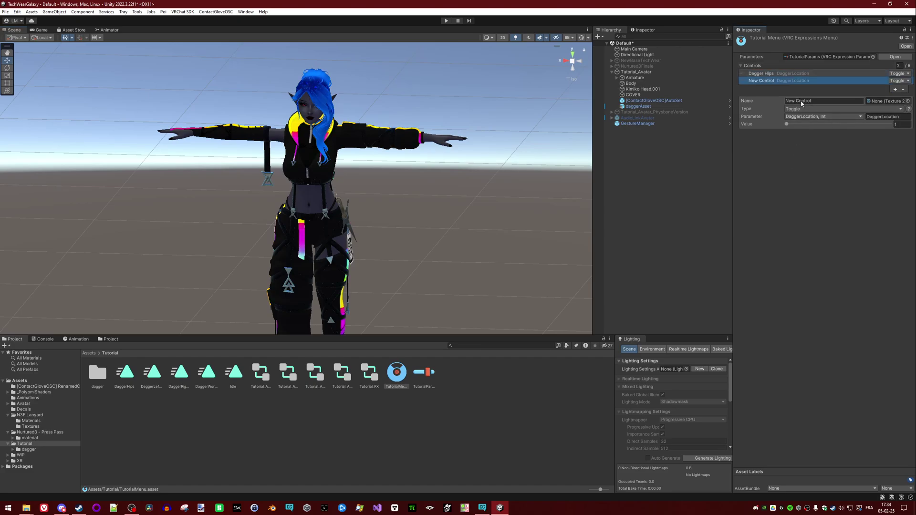
pyautogui.click(818, 101)
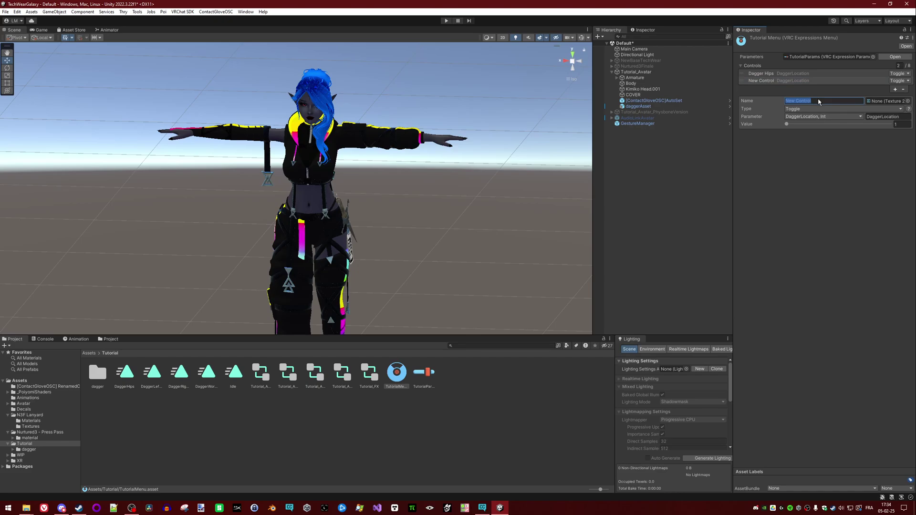
pyautogui.write('Dagger ')
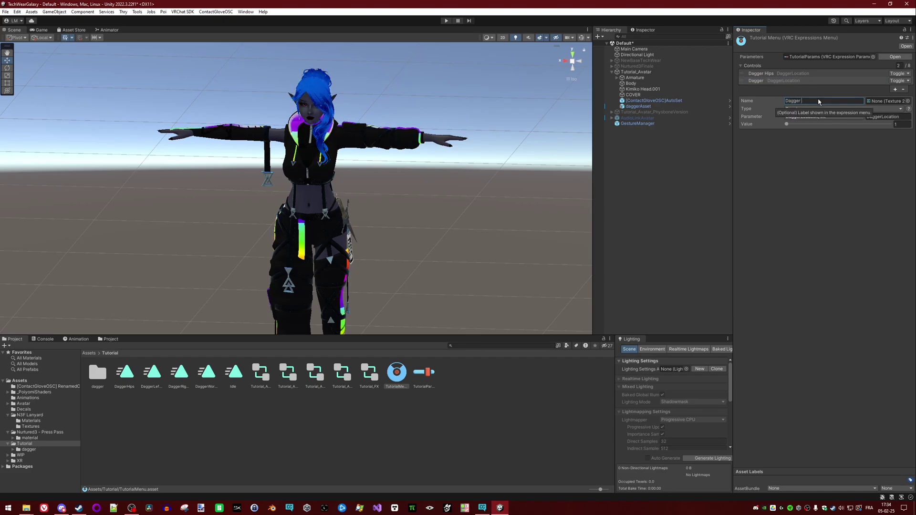
pyautogui.write('Right Hand')
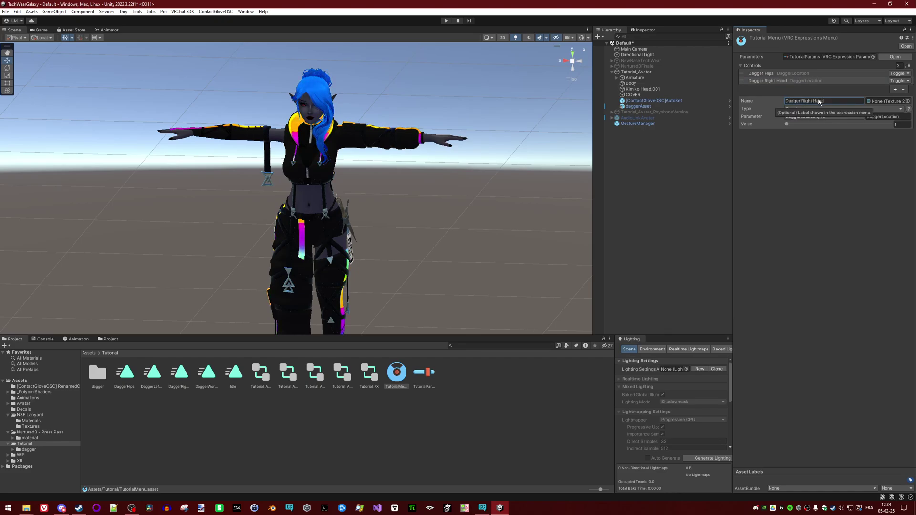
pyautogui.press('Return')
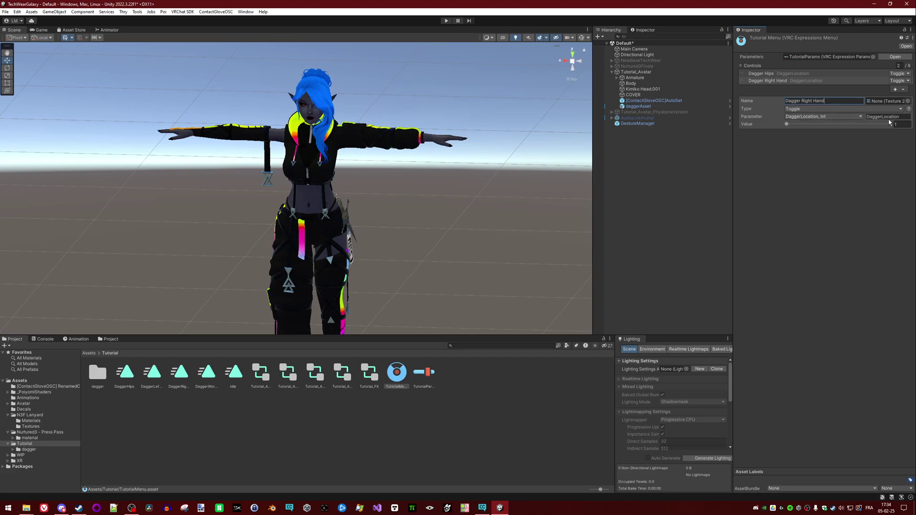
pyautogui.click(903, 125)
# Step: Add a toggle named "Dagger Left Hand" that uses DaggerLocation and set its value to 2
pyautogui.click(895, 89)
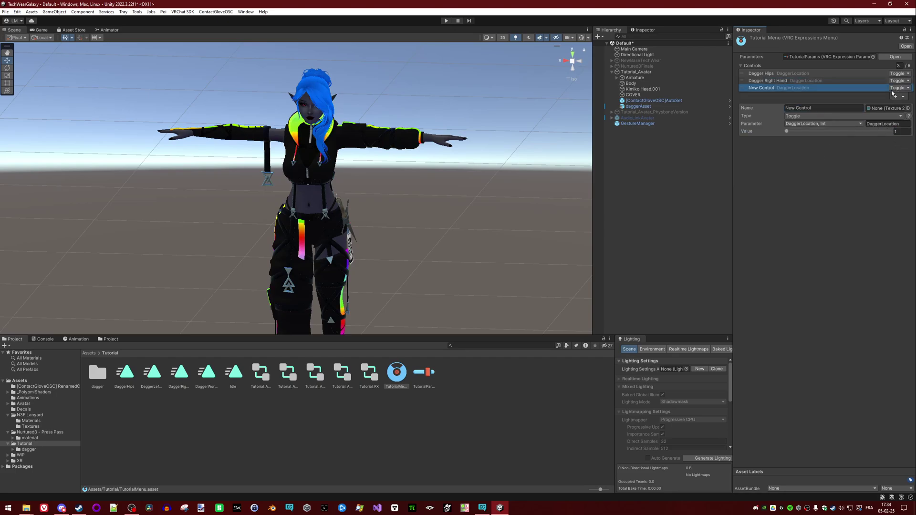
pyautogui.click(820, 106)
pyautogui.write('Dag')
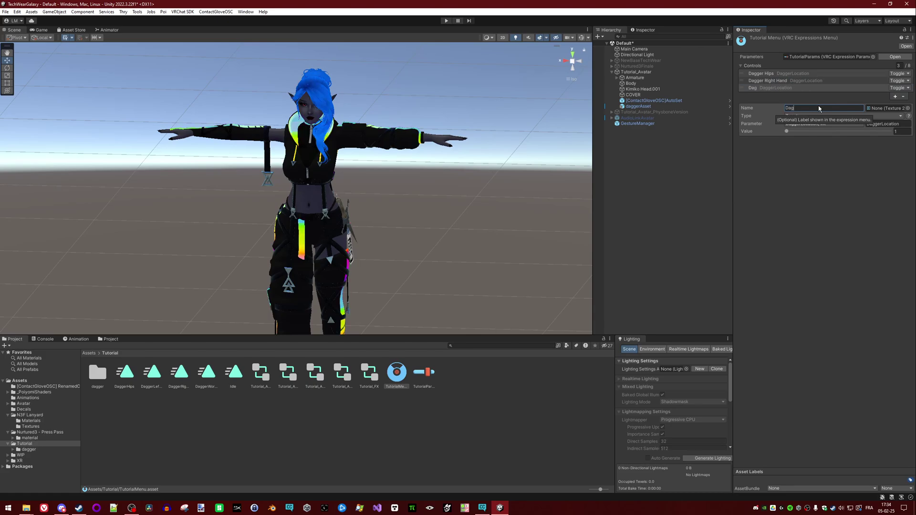
pyautogui.write('ger Left Hand')
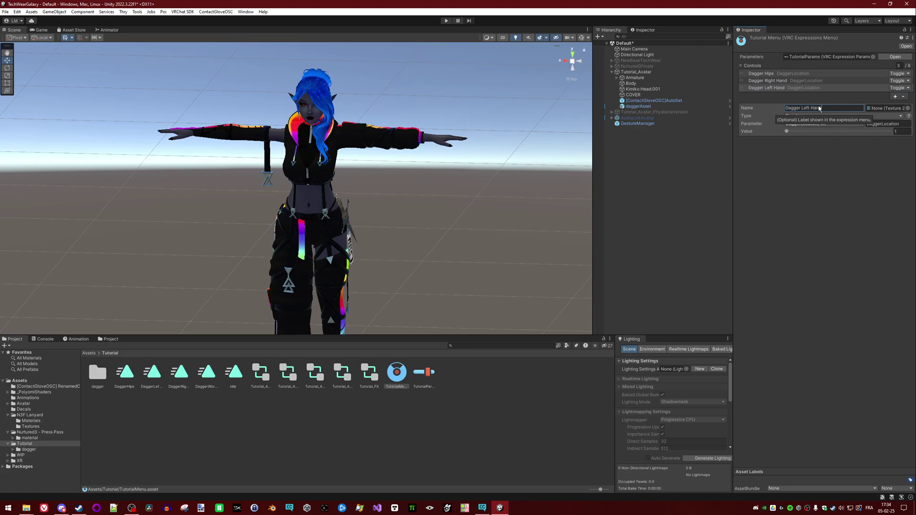
pyautogui.click(899, 132)
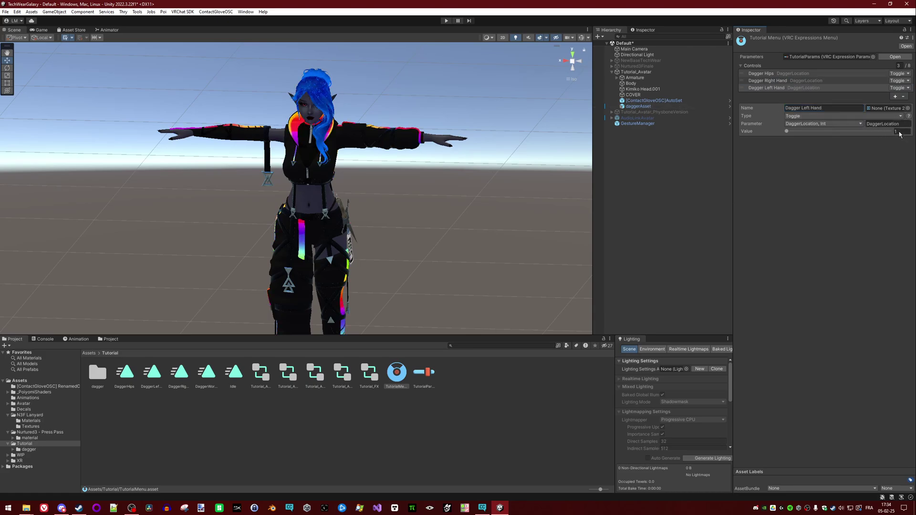
pyautogui.write('2')
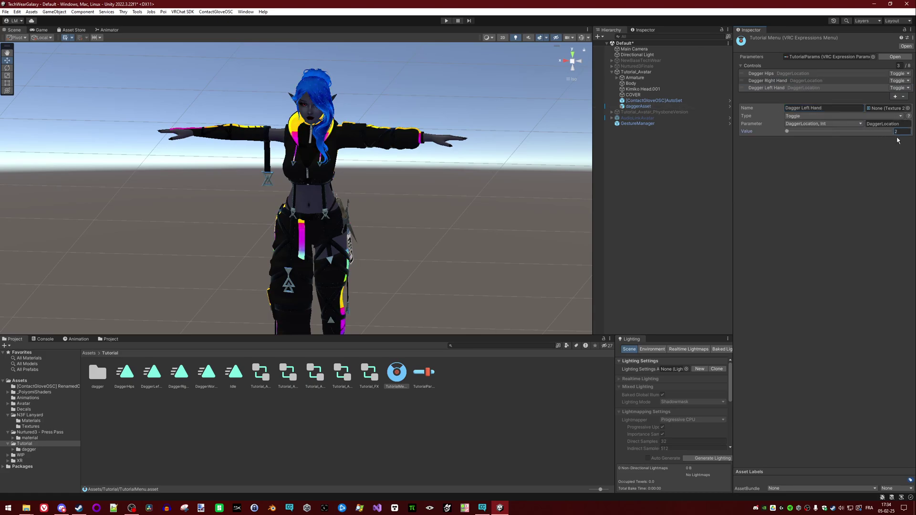
# Step: Add a toggle named "Dagger World" that uses DaggerLocation and set its value to 3
pyautogui.click(894, 96)
pyautogui.click(894, 97)
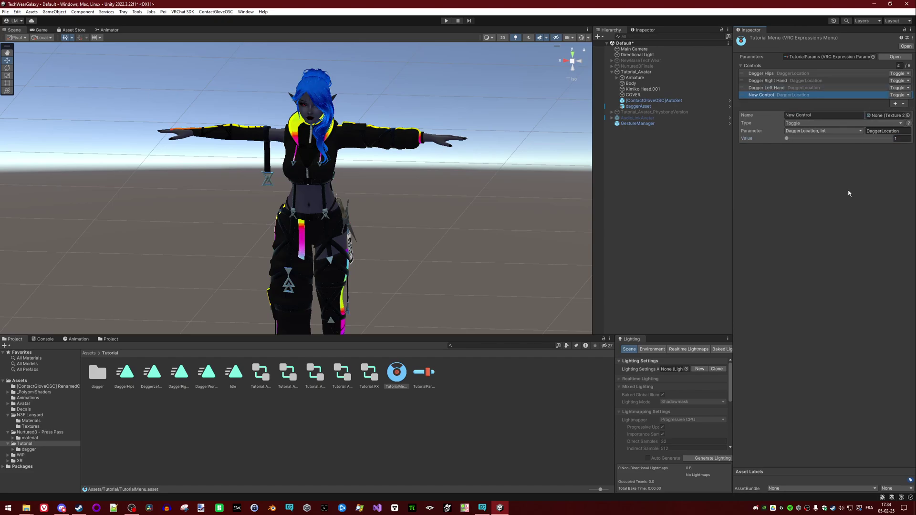
pyautogui.click(832, 116)
pyautogui.write('Da')
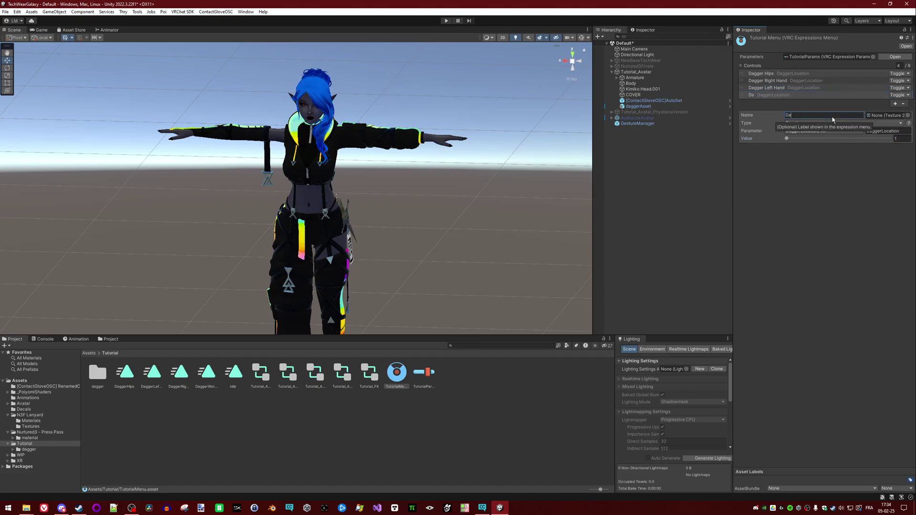
pyautogui.write('gger world')
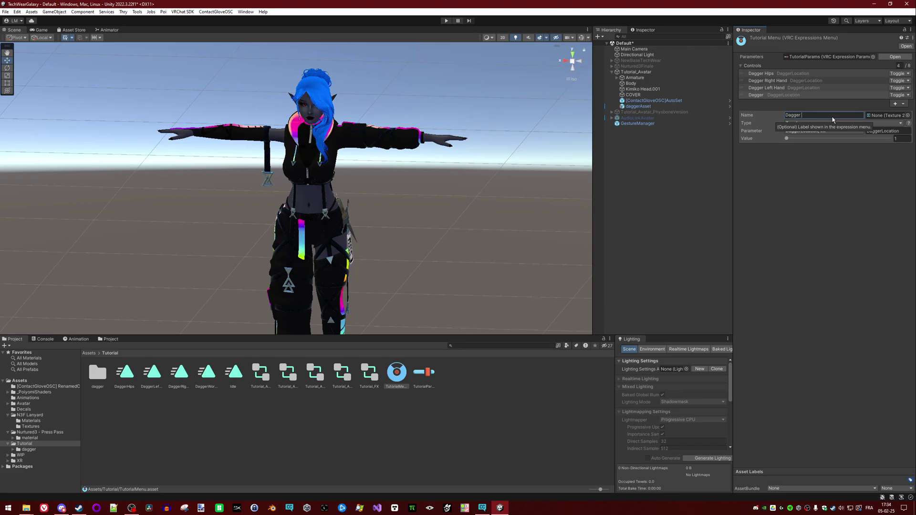
pyautogui.click(900, 138)
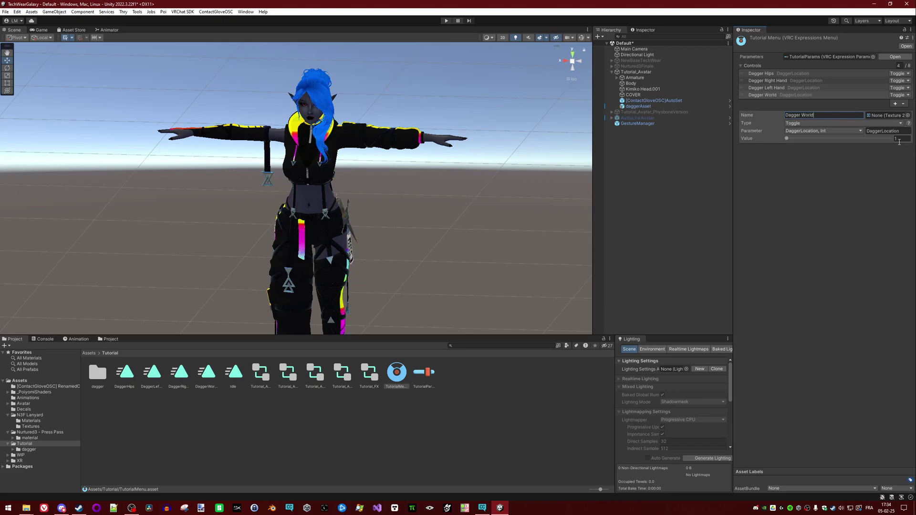
pyautogui.write('3')
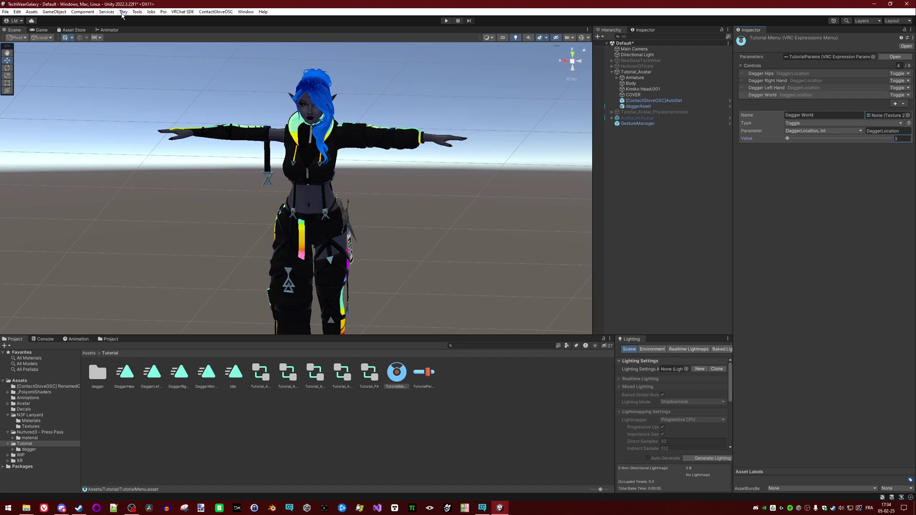
# Step: Select the GestureManager object and look up the Gesture Manager package for the TechWearGalaxy project in VRChat Creator Companion
pyautogui.click(136, 12)
pyautogui.click(134, 12)
pyautogui.click(652, 123)
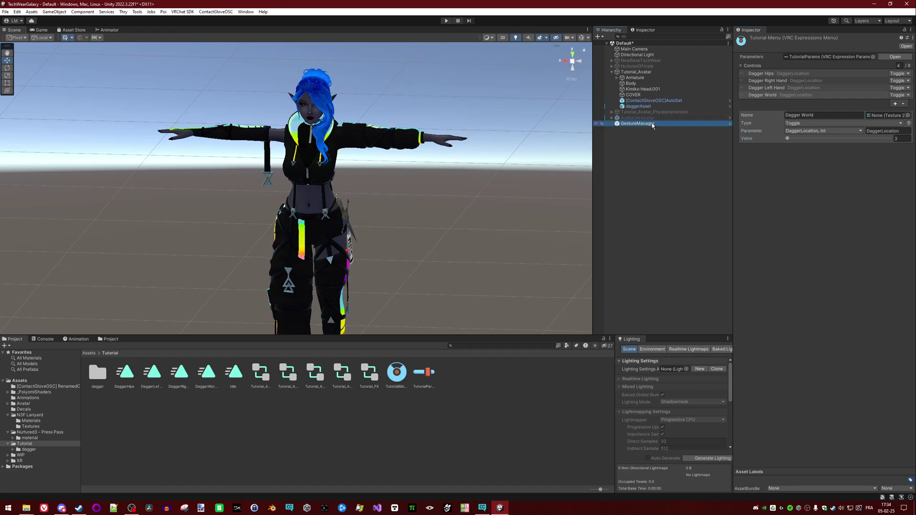
pyautogui.click(486, 506)
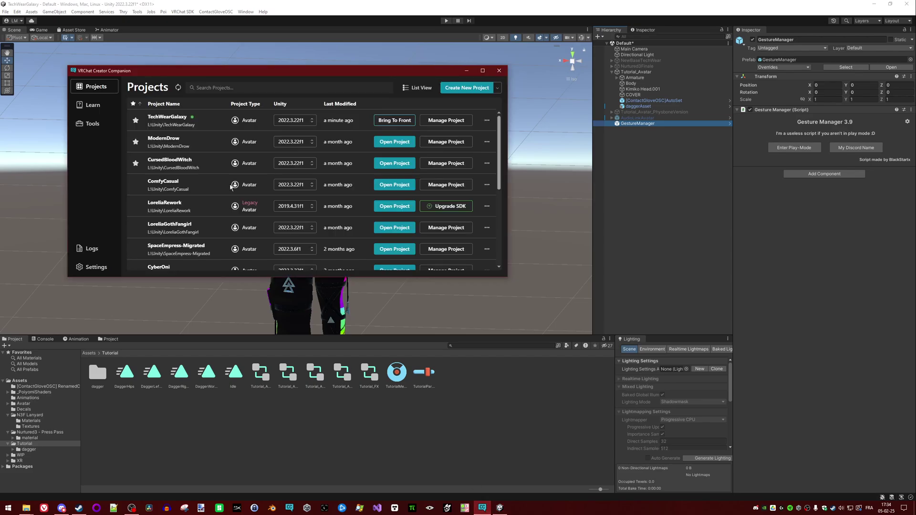
pyautogui.click(456, 121)
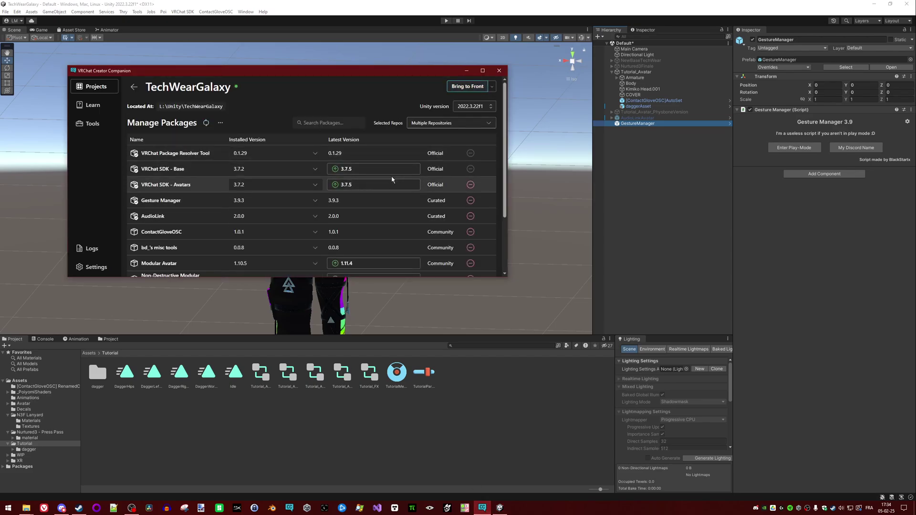
pyautogui.scroll(-3, 362, 180)
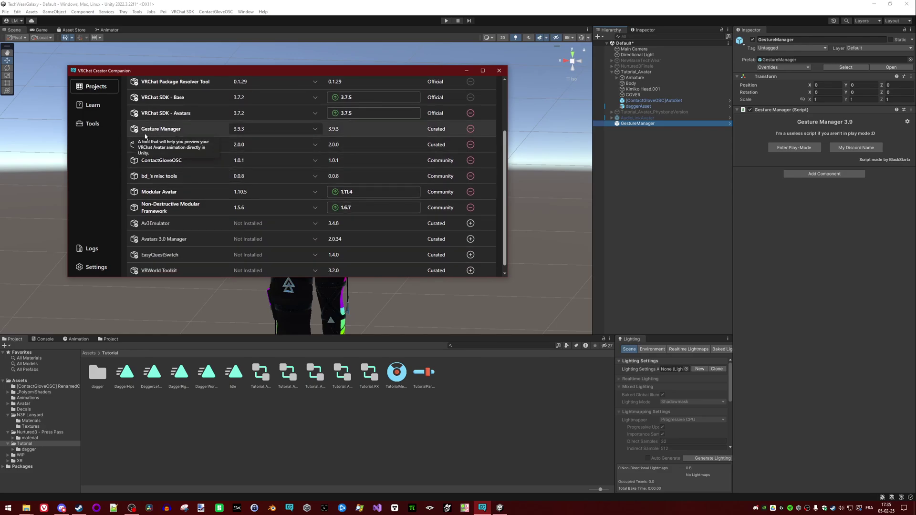
pyautogui.scroll(3, 167, 129)
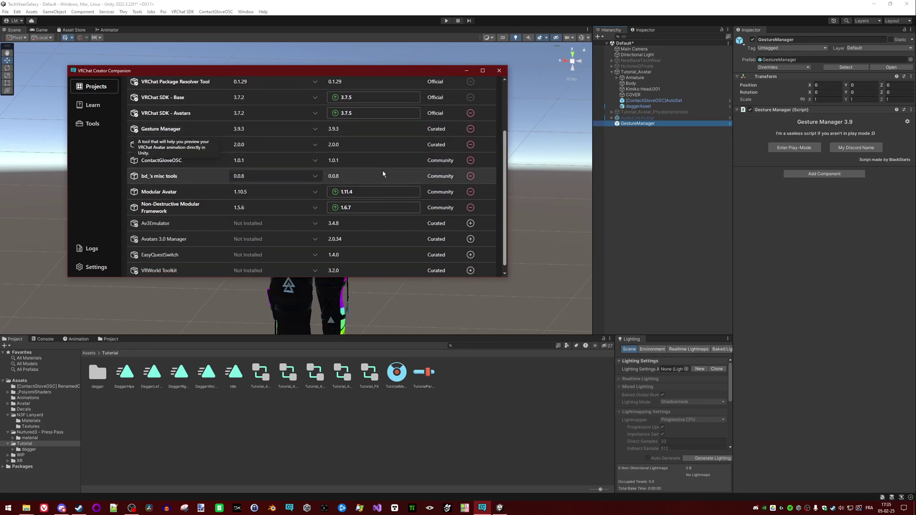
pyautogui.click(466, 71)
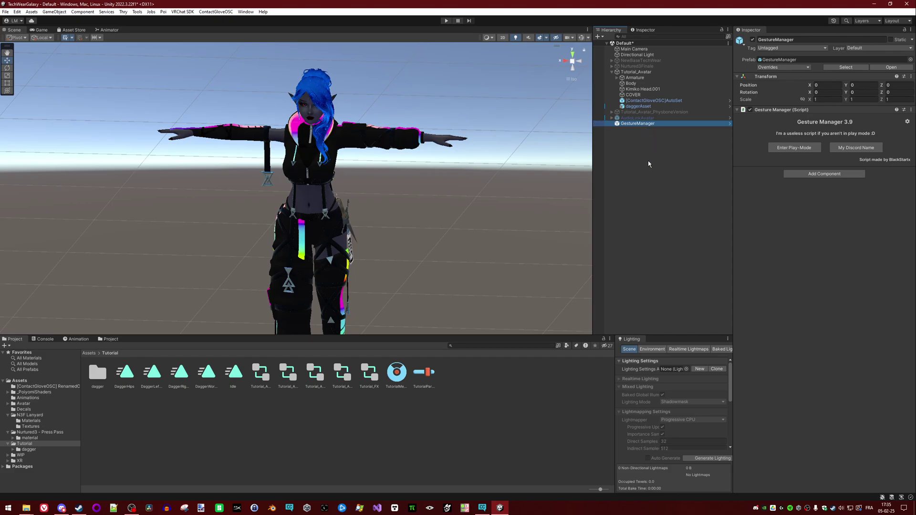
# Step: Enter play mode, return to the scene view and open Expressions in the Gesture Manager radial menu
pyautogui.click(445, 21)
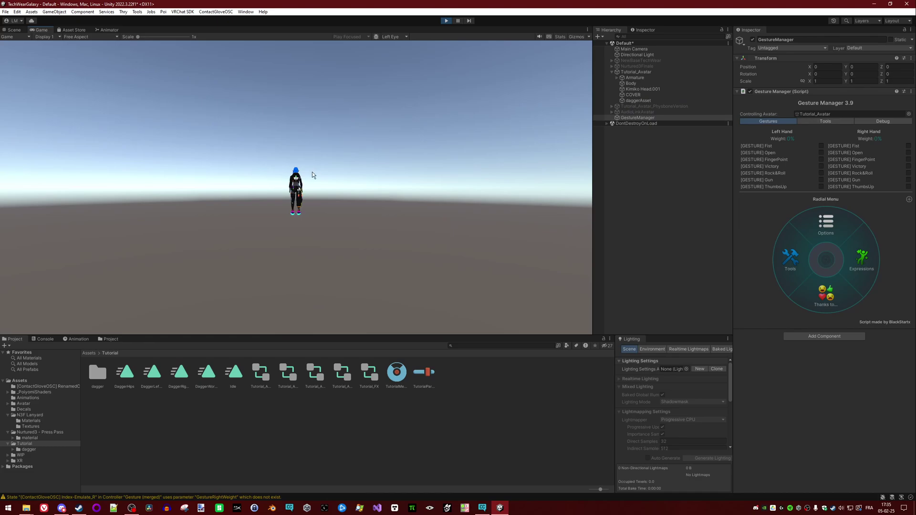
pyautogui.click(12, 30)
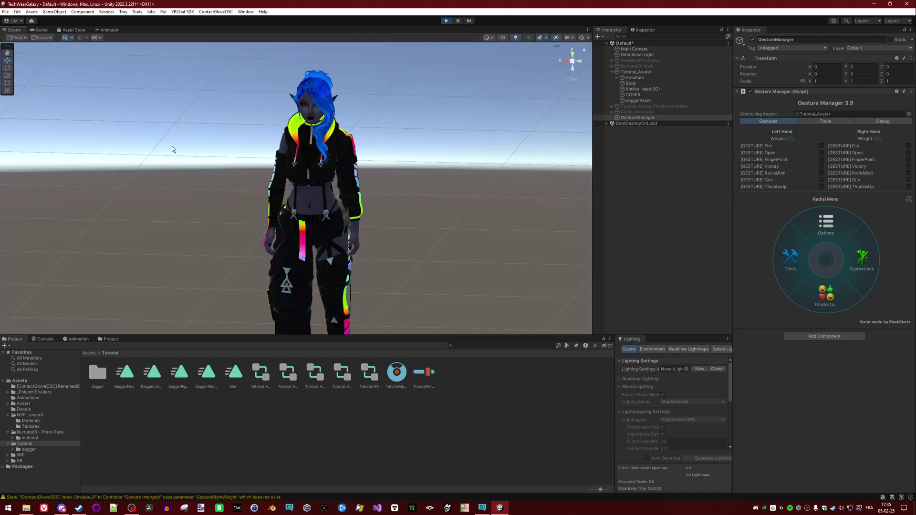
pyautogui.moveTo(196, 190)
pyautogui.mouseDown(button='right')
pyautogui.moveTo(237, 158)
pyautogui.moveTo(261, 190)
pyautogui.moveTo(205, 184)
pyautogui.mouseUp(button='right')
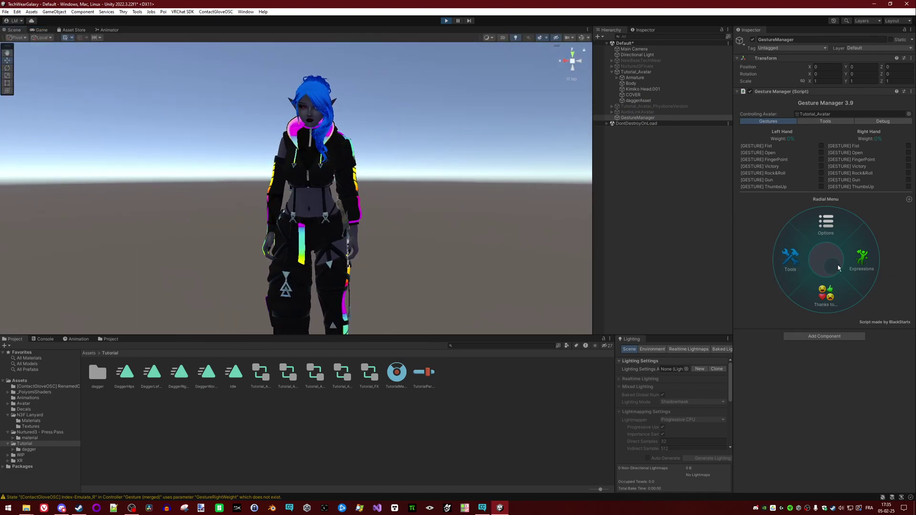
pyautogui.click(861, 258)
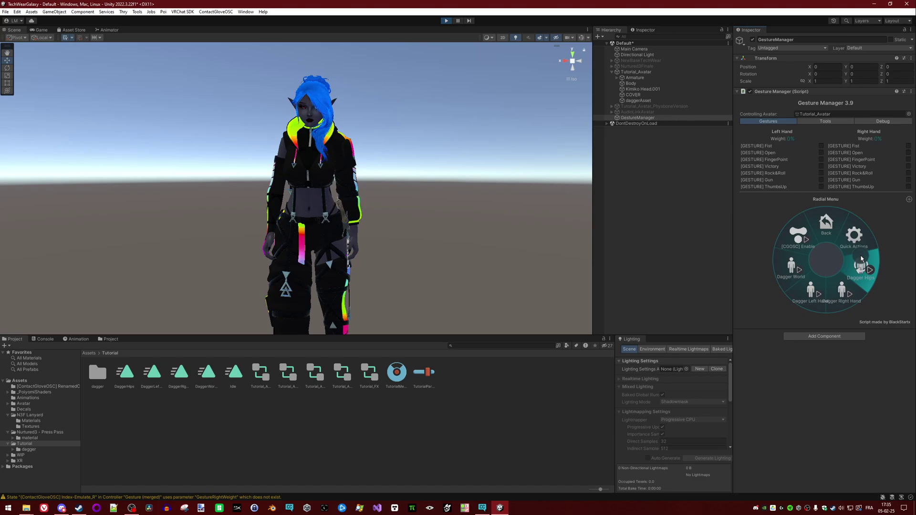
# Step: Test the Dagger Right Hand, Dagger Left Hand and Dagger Hips toggles while viewing the avatar from its side
pyautogui.click(845, 290)
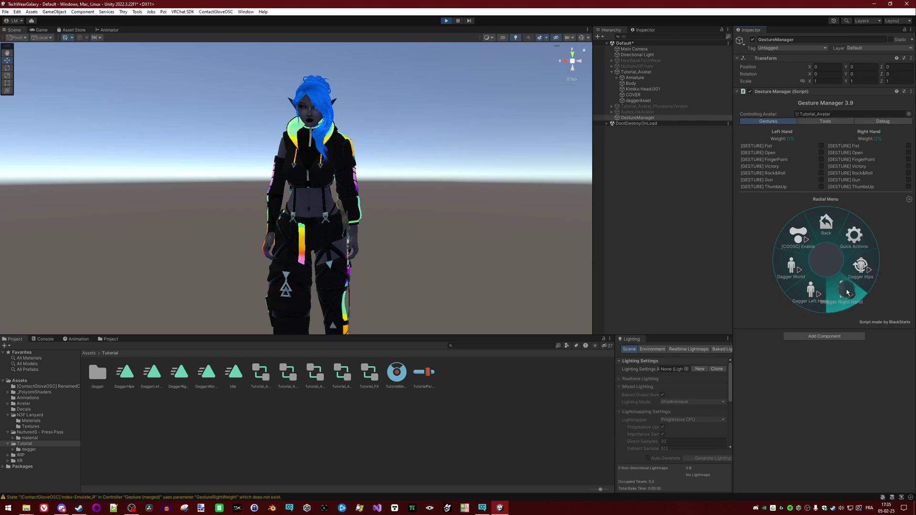
pyautogui.click(811, 288)
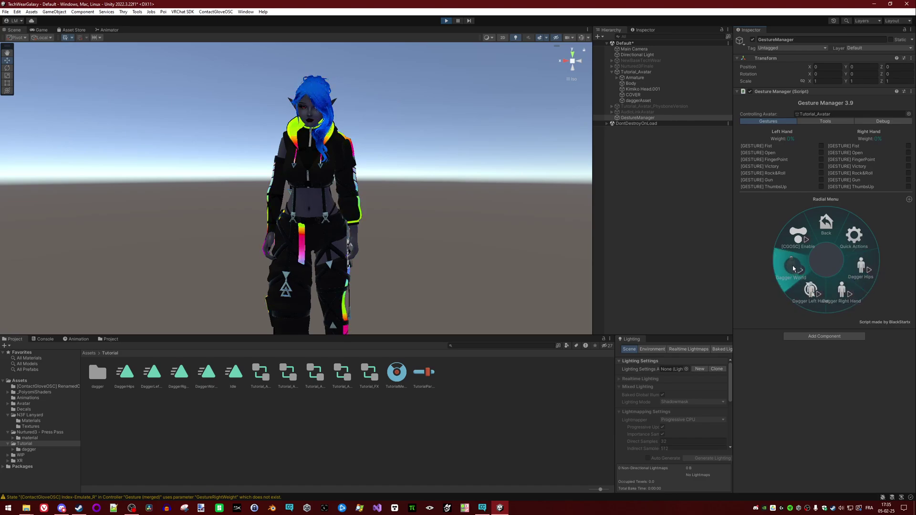
pyautogui.click(843, 289)
pyautogui.click(866, 273)
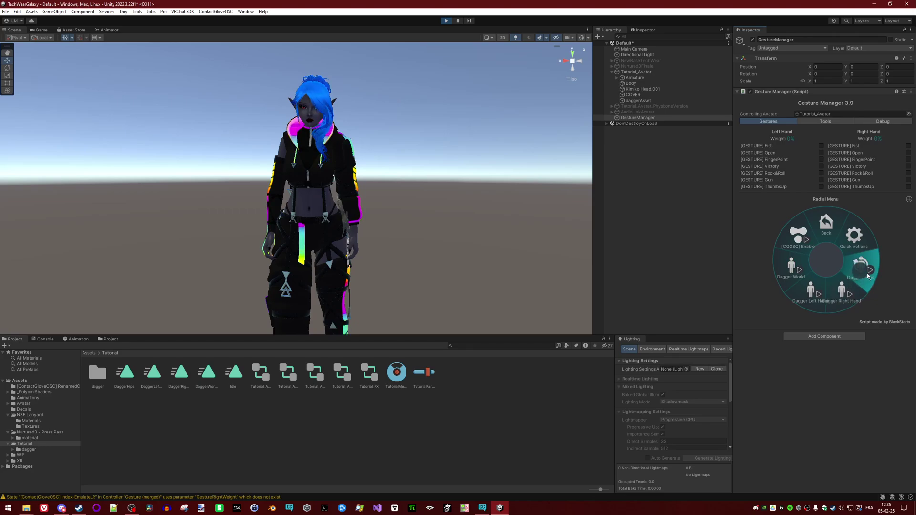
pyautogui.moveTo(513, 177); pyautogui.dragTo(438, 244, button='right')
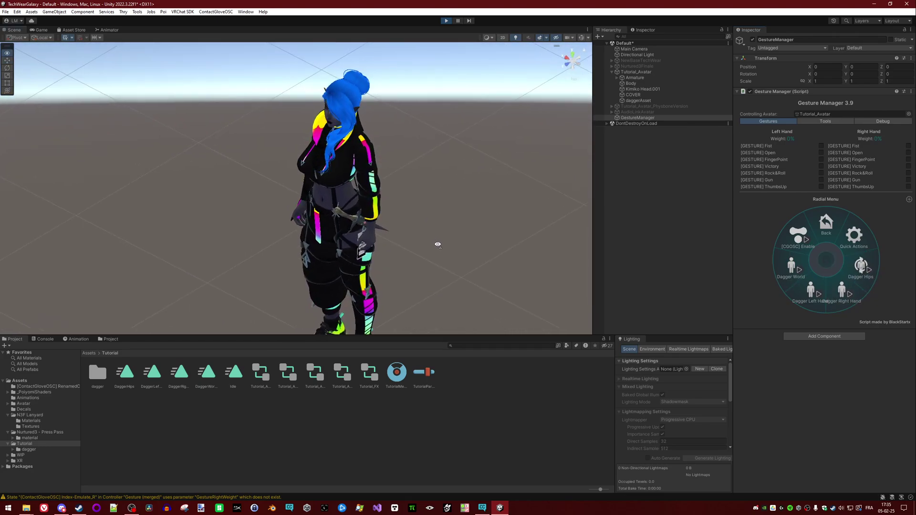
pyautogui.click(842, 294)
pyautogui.click(807, 302)
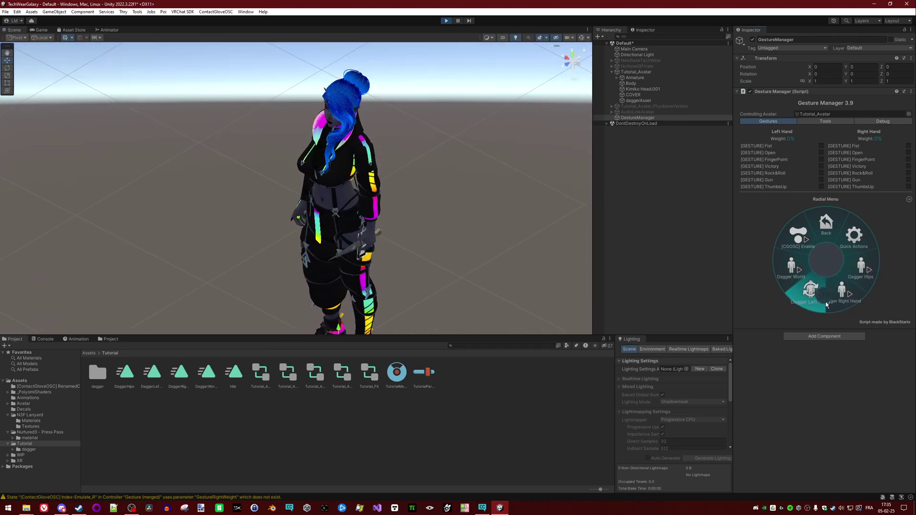
pyautogui.click(837, 300)
pyautogui.click(815, 302)
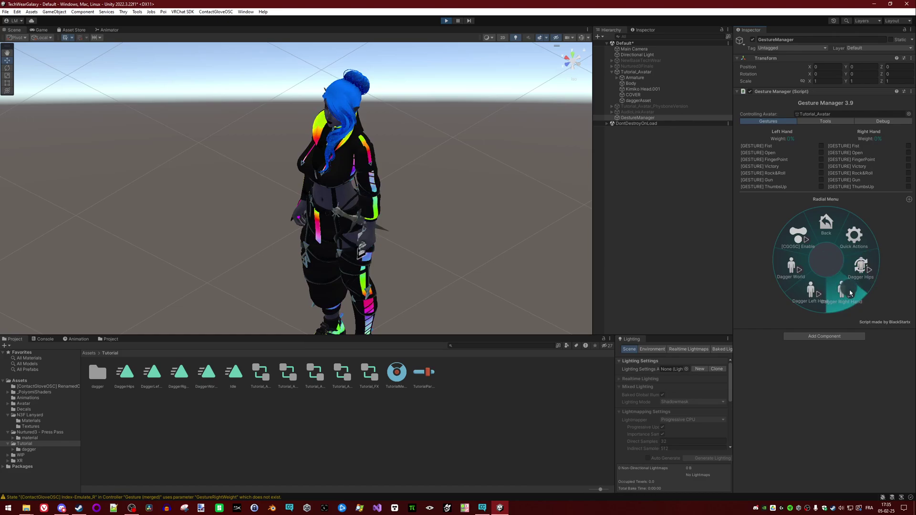
# Step: Activate Dagger World and move Tutorial_Avatar to about -1.05 on Z to test the dagger's world lock
pyautogui.click(787, 270)
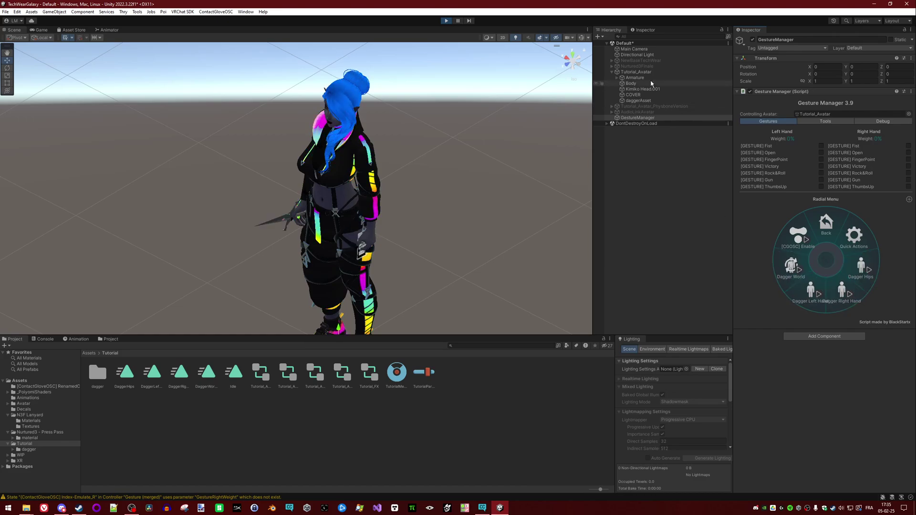
pyautogui.click(637, 72)
pyautogui.scroll(-2, 433, 176)
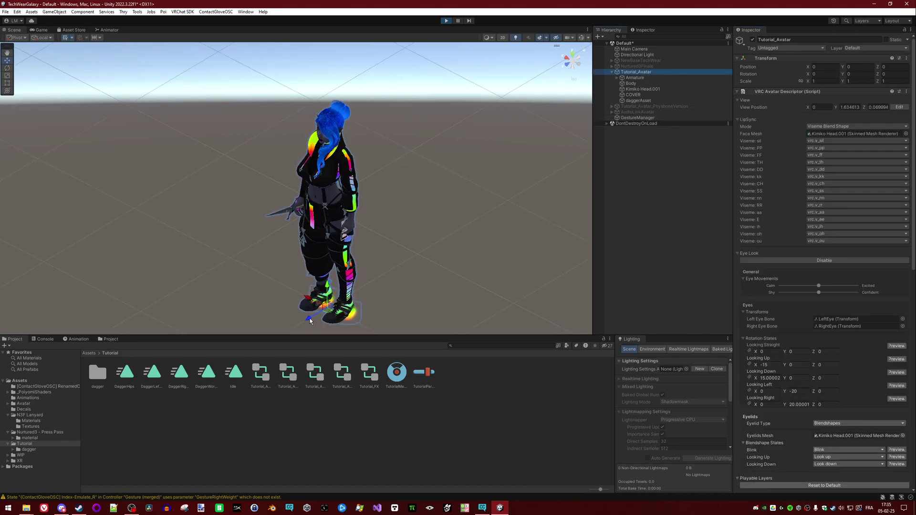
pyautogui.moveTo(310, 318); pyautogui.dragTo(384, 241)
# Step: Switch the dagger back to the hips through the GestureManager radial menu and exit play mode
pyautogui.click(641, 118)
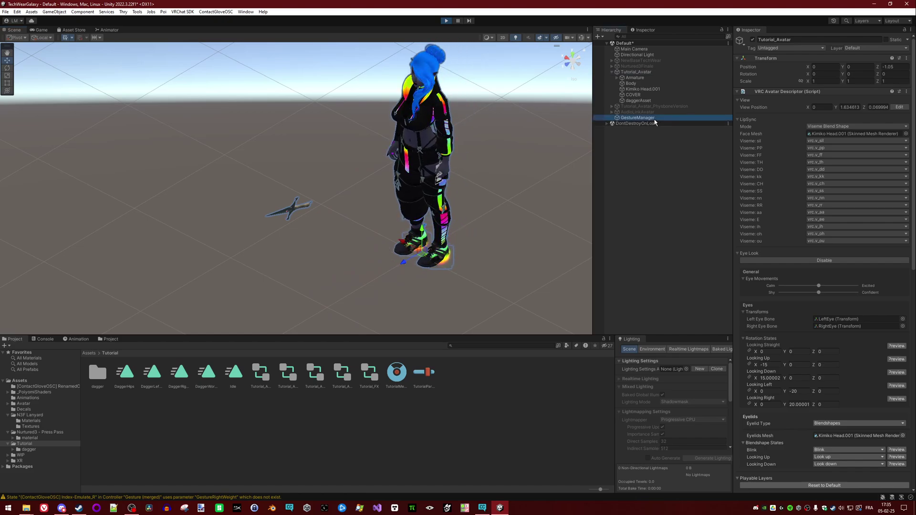
pyautogui.click(862, 267)
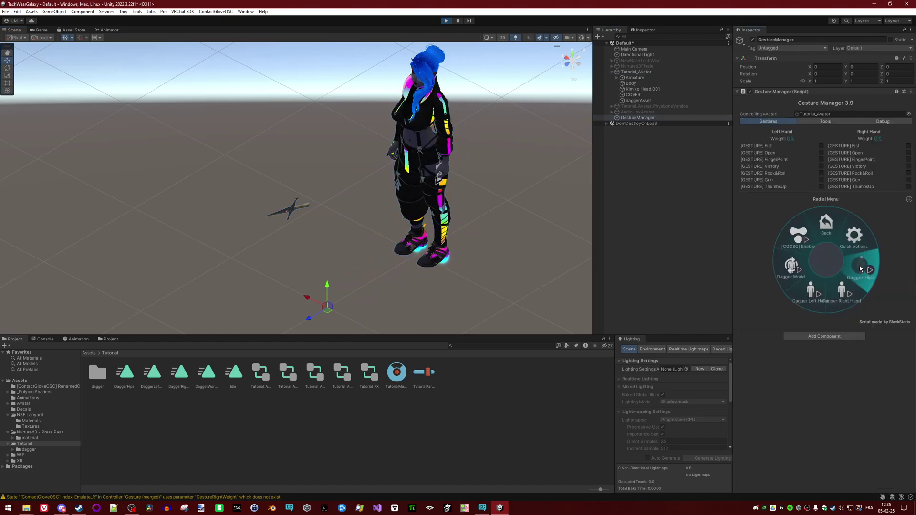
pyautogui.click(446, 20)
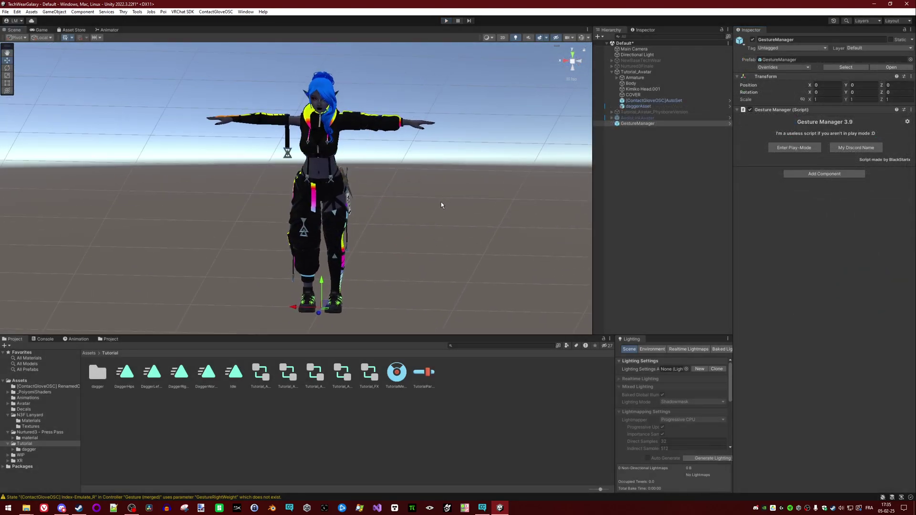
# Step: Select the Armature object under Tutorial_Avatar
pyautogui.scroll(6, 441, 201)
pyautogui.moveTo(445, 180); pyautogui.dragTo(386, 232, button='middle')
pyautogui.moveTo(397, 212); pyautogui.dragTo(352, 183, button='right')
pyautogui.scroll(3, 394, 197)
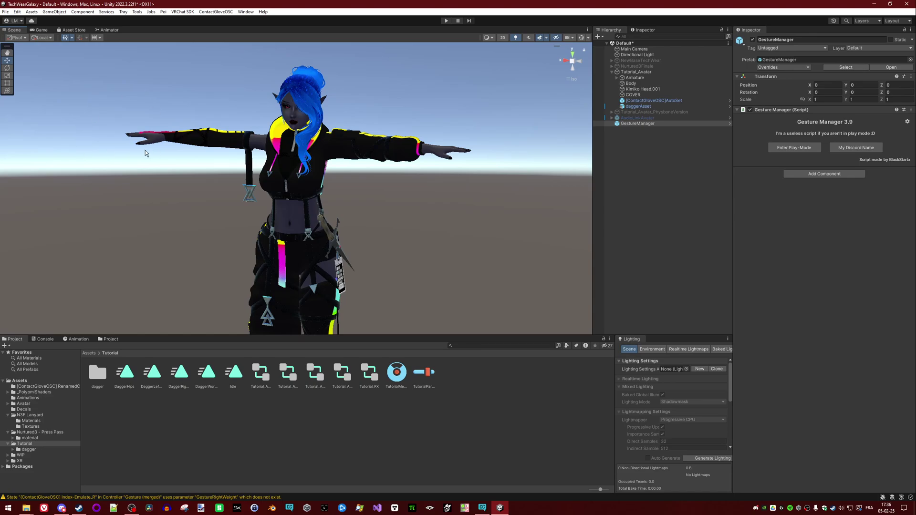
pyautogui.moveTo(447, 188)
pyautogui.keyDown('alt'); pyautogui.mouseDown()
pyautogui.moveTo(429, 192)
pyautogui.moveTo(458, 195)
pyautogui.moveTo(451, 190)
pyautogui.mouseUp(); pyautogui.keyUp('alt')
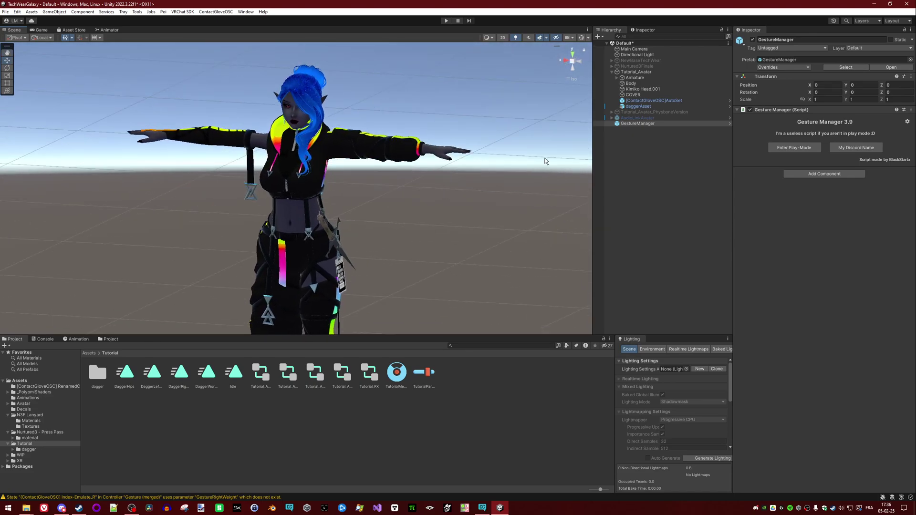
pyautogui.click(654, 78)
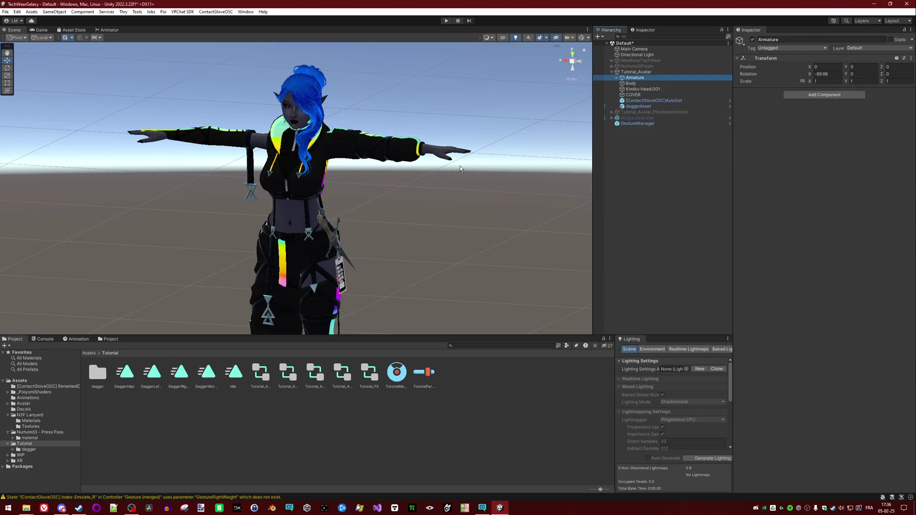
# Step: Create an empty child object under daggerAsset and name it LHandReceiver
pyautogui.keyDown('alt'); pyautogui.moveTo(496, 219); pyautogui.dragTo(314, 206); pyautogui.keyUp('alt')
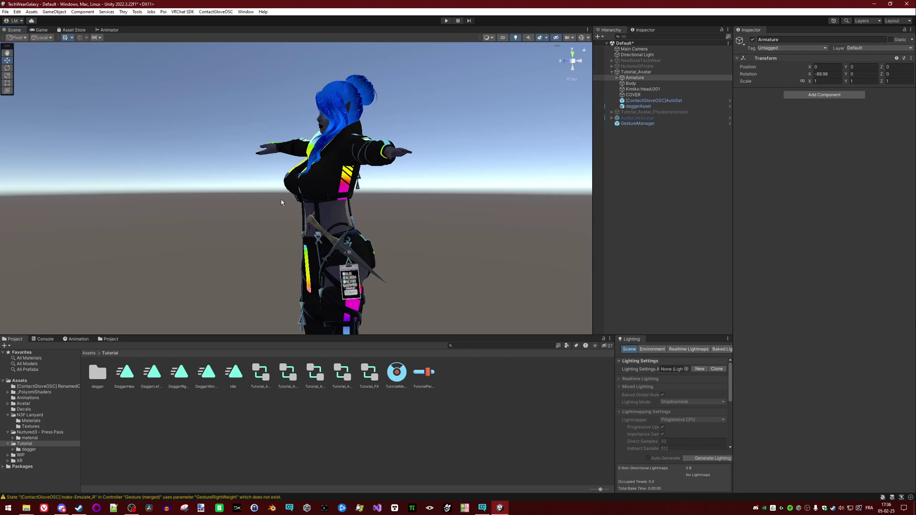
pyautogui.keyDown('alt'); pyautogui.moveTo(252, 148); pyautogui.dragTo(334, 176); pyautogui.keyUp('alt')
pyautogui.click(669, 107)
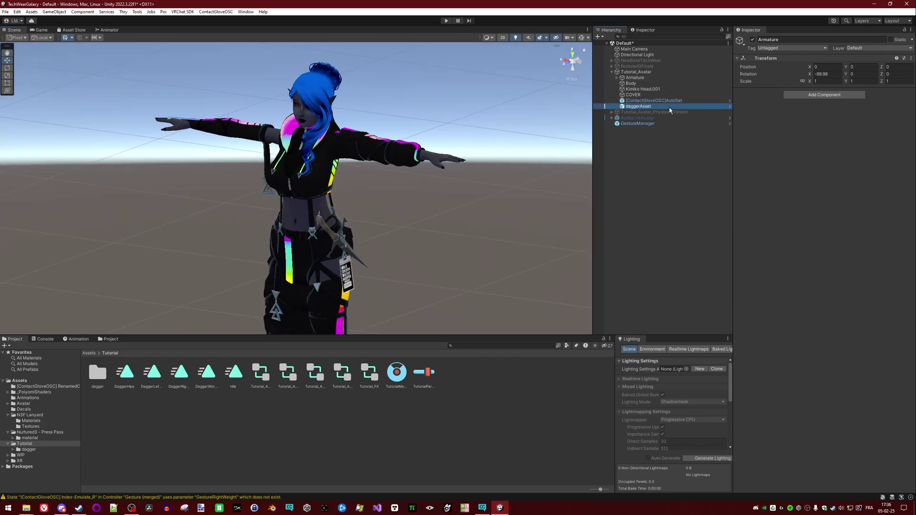
pyautogui.keyDown('alt'); pyautogui.moveTo(372, 229); pyautogui.dragTo(388, 237); pyautogui.keyUp('alt')
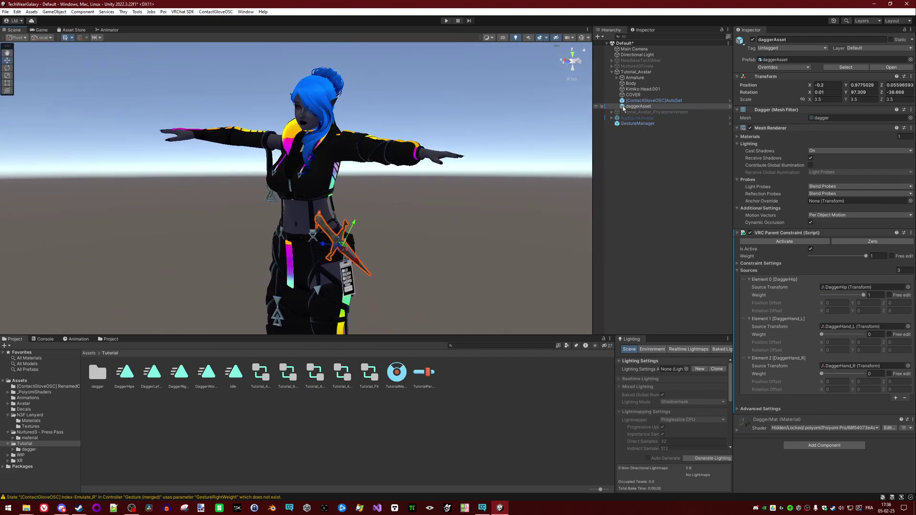
pyautogui.rightClick(643, 108)
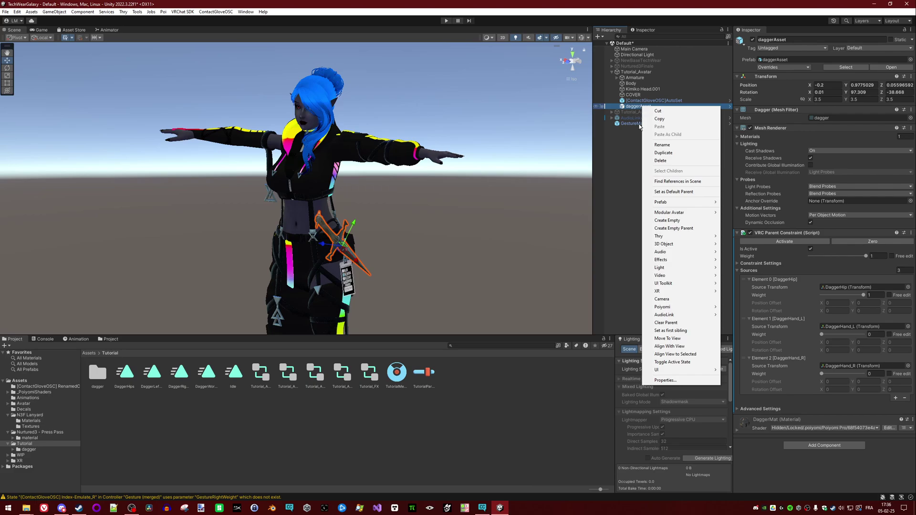
pyautogui.click(661, 221)
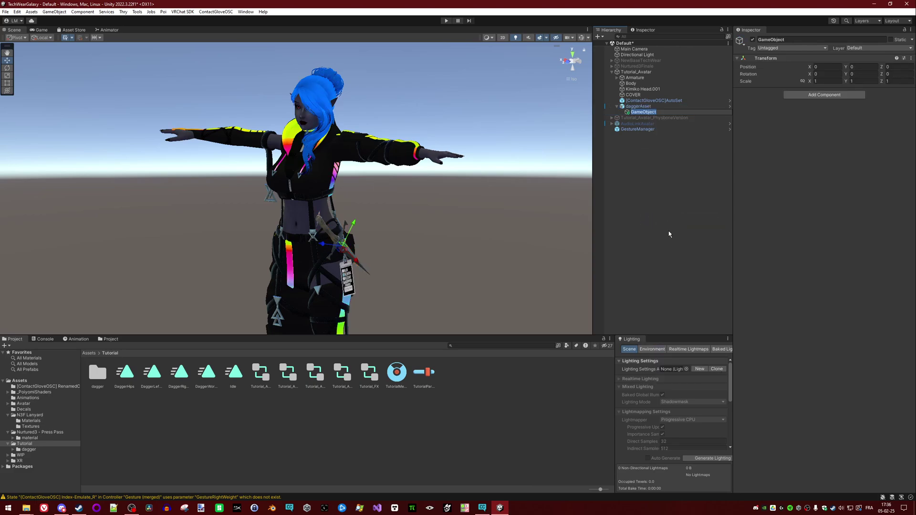
pyautogui.write('LHa')
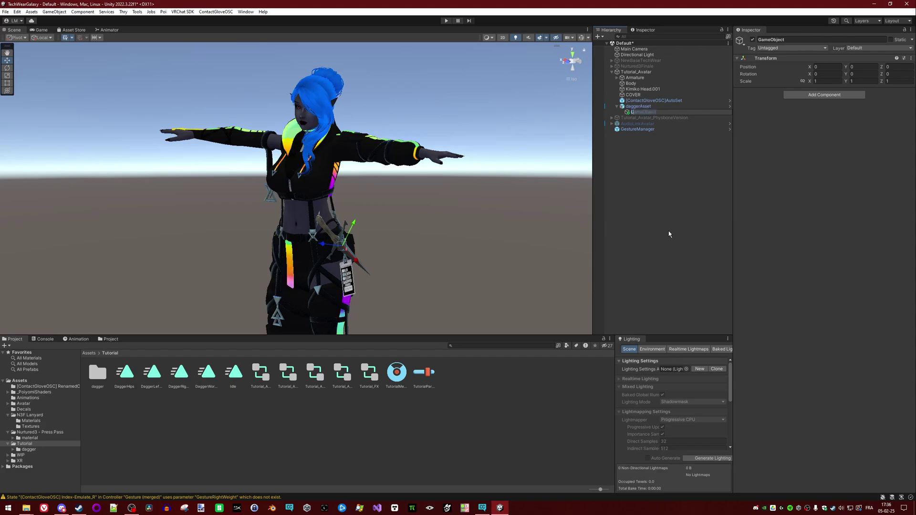
pyautogui.write('ndRe')
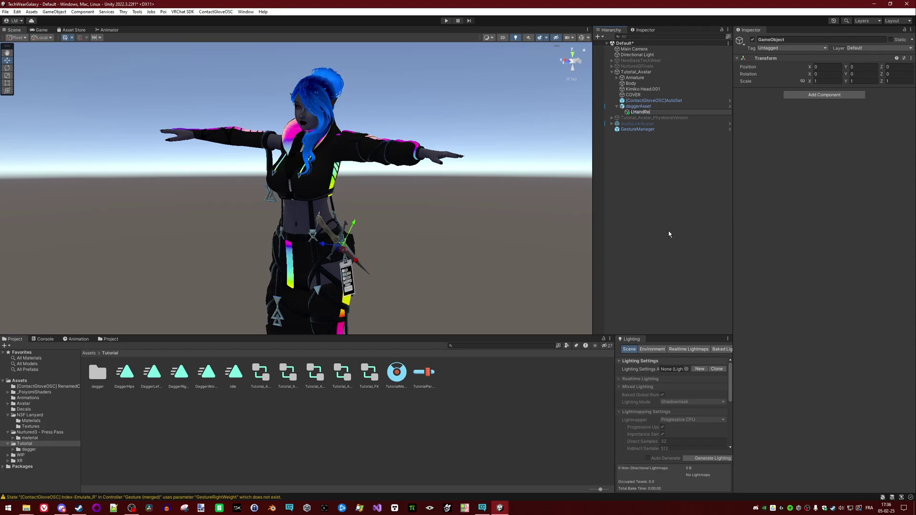
pyautogui.write('ceiver')
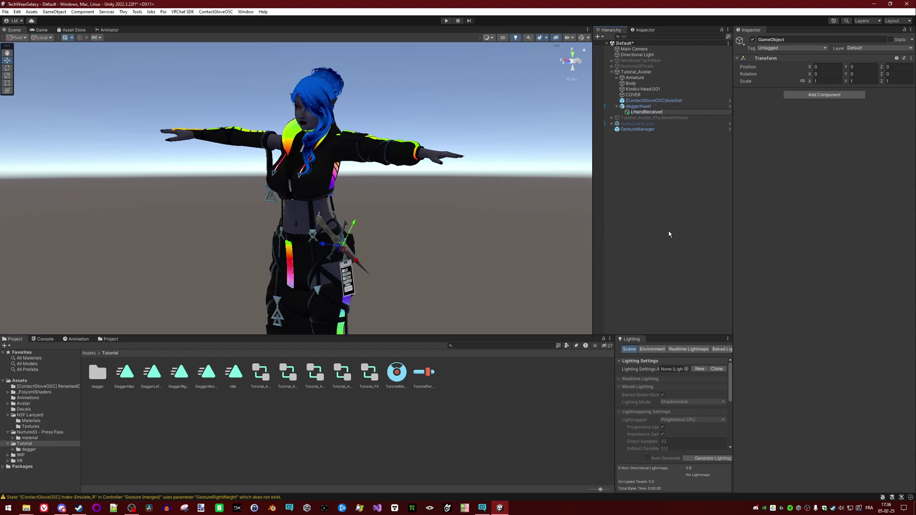
pyautogui.press('Return')
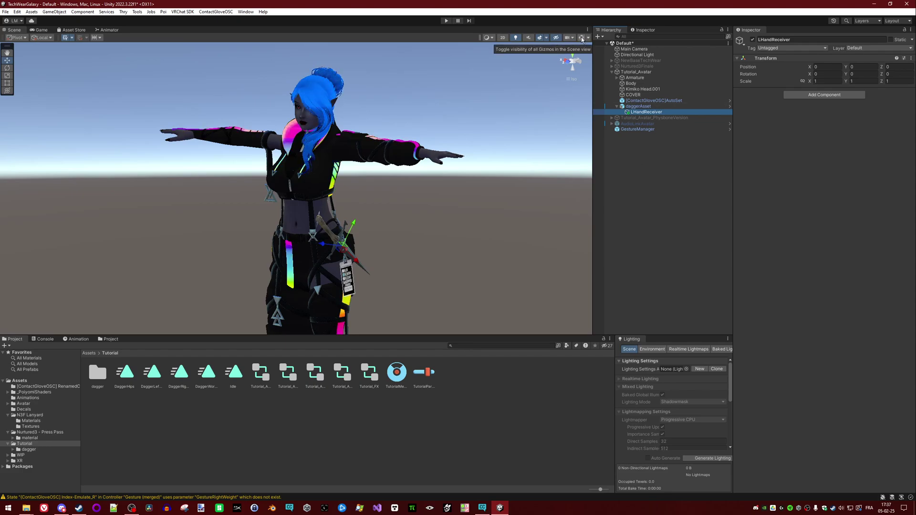
# Step: Turn on gizmo visibility in the Scene view, comparing it off and on with Tutorial_Avatar selected
pyautogui.keyDown('alt'); pyautogui.moveTo(511, 209); pyautogui.dragTo(396, 220); pyautogui.keyUp('alt')
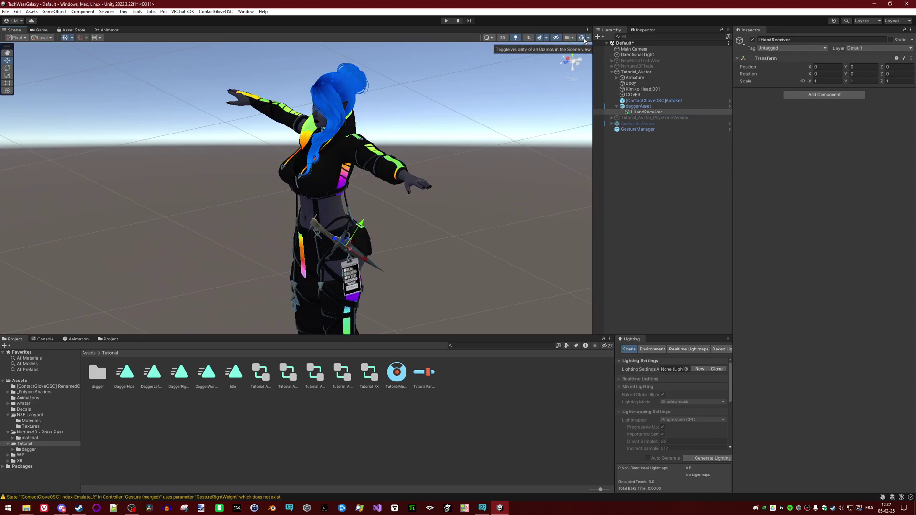
pyautogui.click(660, 72)
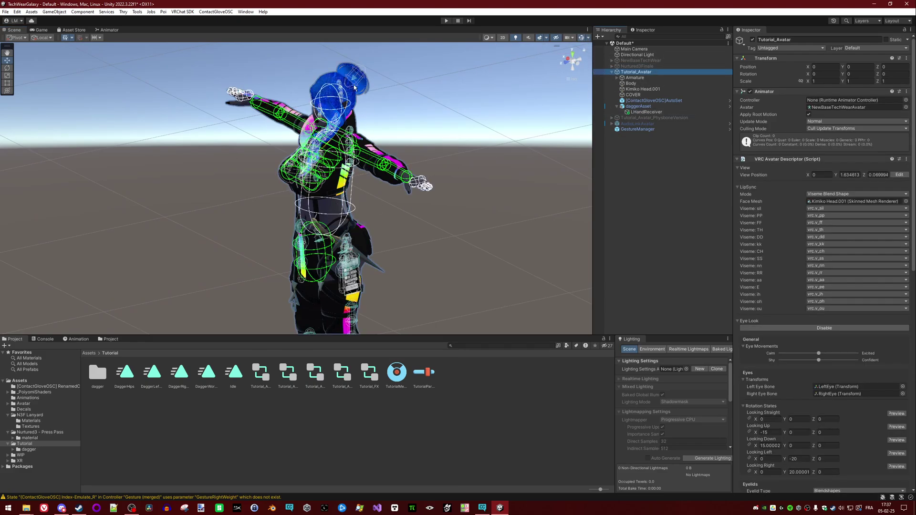
pyautogui.keyDown('alt'); pyautogui.moveTo(358, 162); pyautogui.dragTo(327, 171); pyautogui.keyUp('alt')
pyautogui.click(581, 38)
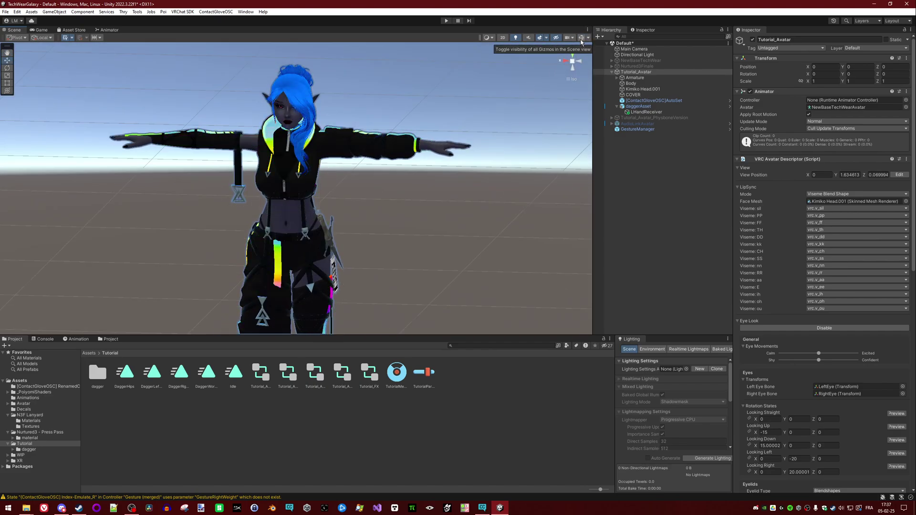
pyautogui.click(581, 38)
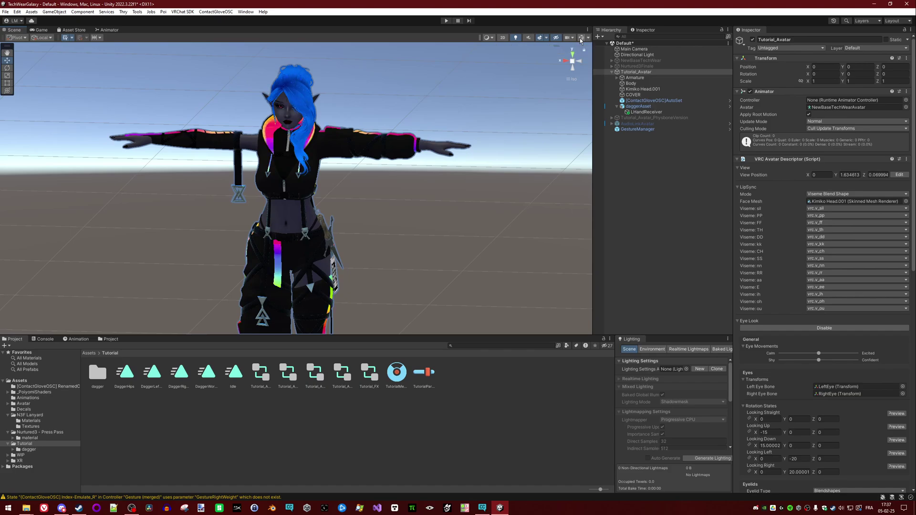
pyautogui.keyDown('alt'); pyautogui.moveTo(487, 188); pyautogui.dragTo(440, 248); pyautogui.keyUp('alt')
# Step: Add a VRC Contact Receiver component to the LHandReceiver object
pyautogui.click(646, 111)
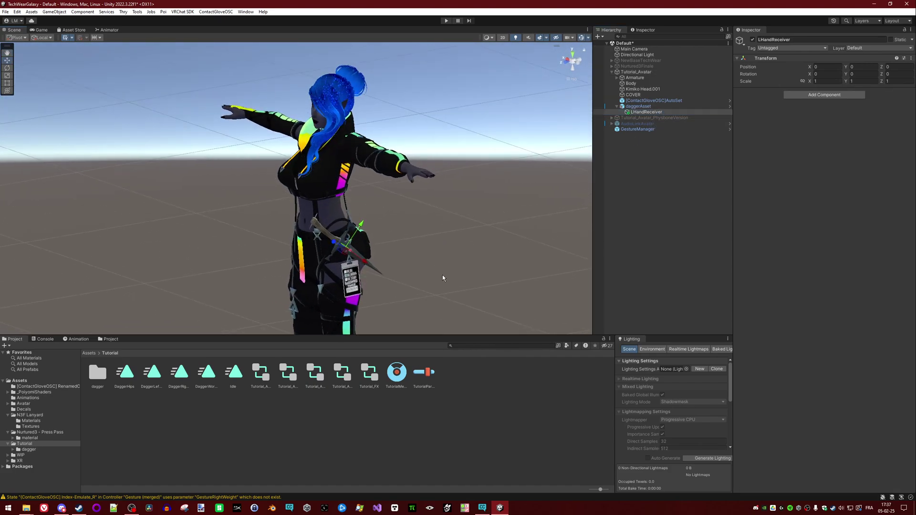
pyautogui.scroll(10, 442, 275)
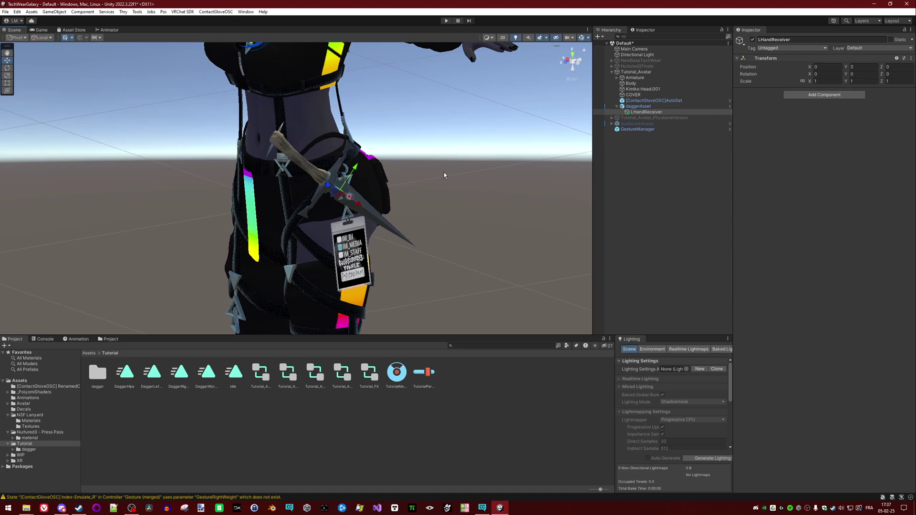
pyautogui.keyDown('alt'); pyautogui.moveTo(444, 174); pyautogui.dragTo(510, 159); pyautogui.keyUp('alt')
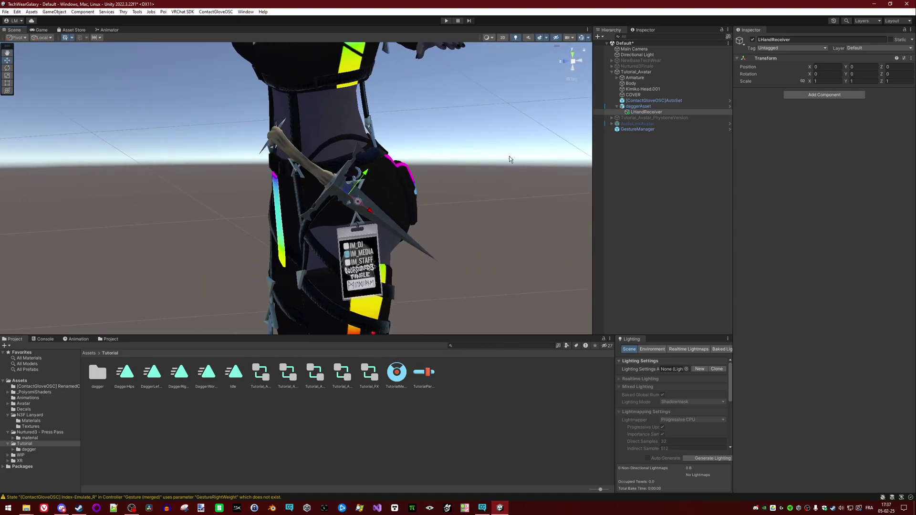
pyautogui.click(829, 95)
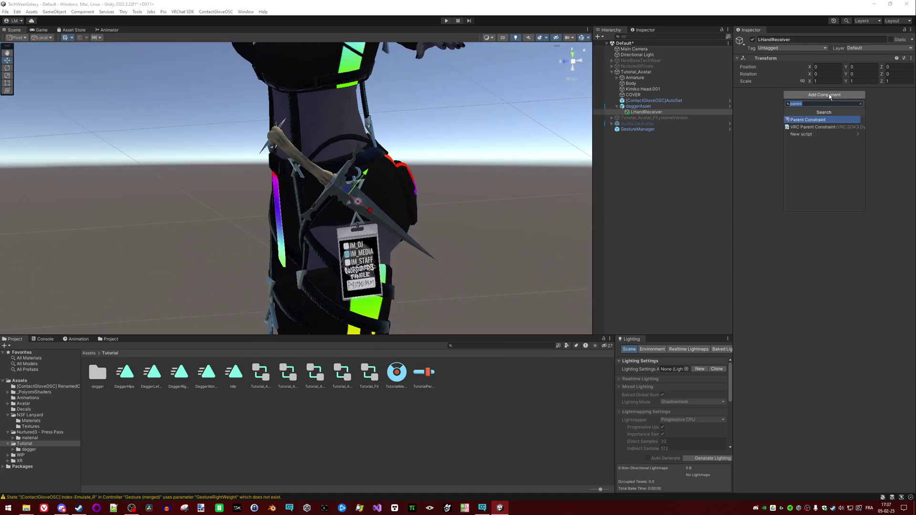
pyautogui.write('rece')
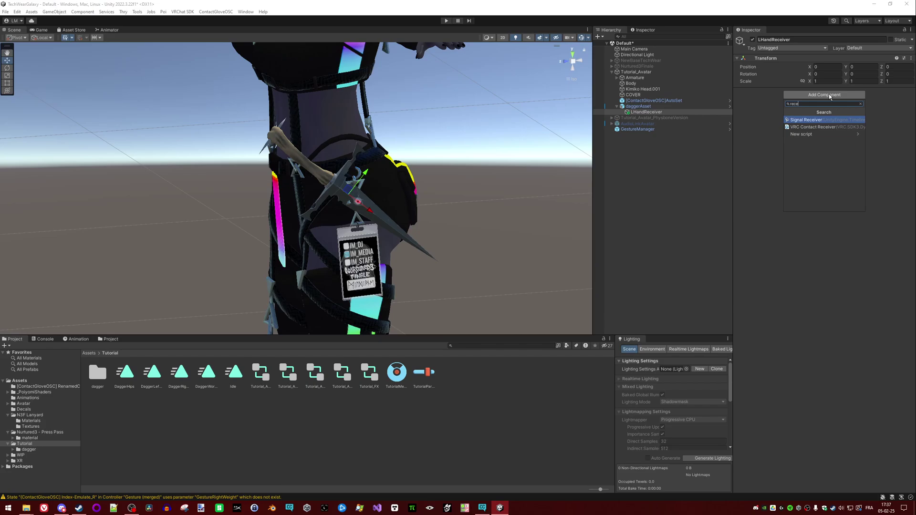
pyautogui.click(812, 127)
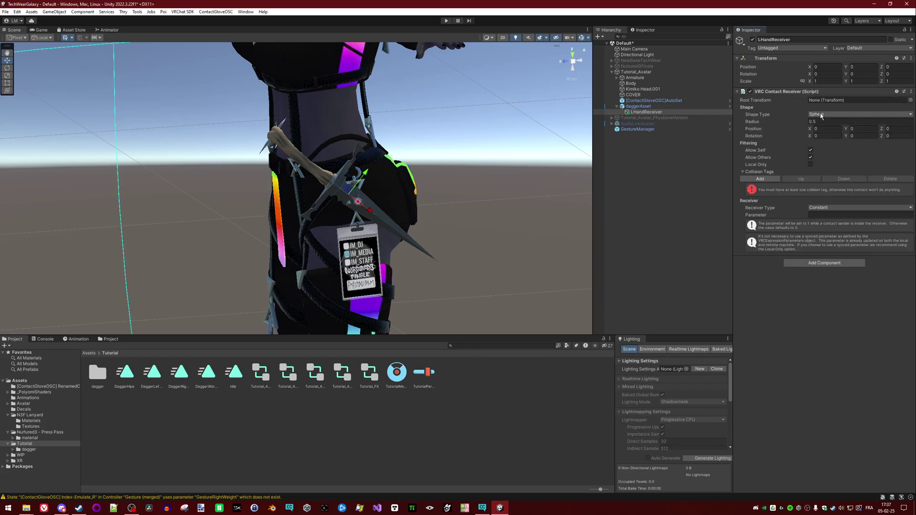
# Step: Set the LHandReceiver contact shape to Capsule with radius 0.01 and height 0.08
pyautogui.click(820, 115)
pyautogui.click(830, 131)
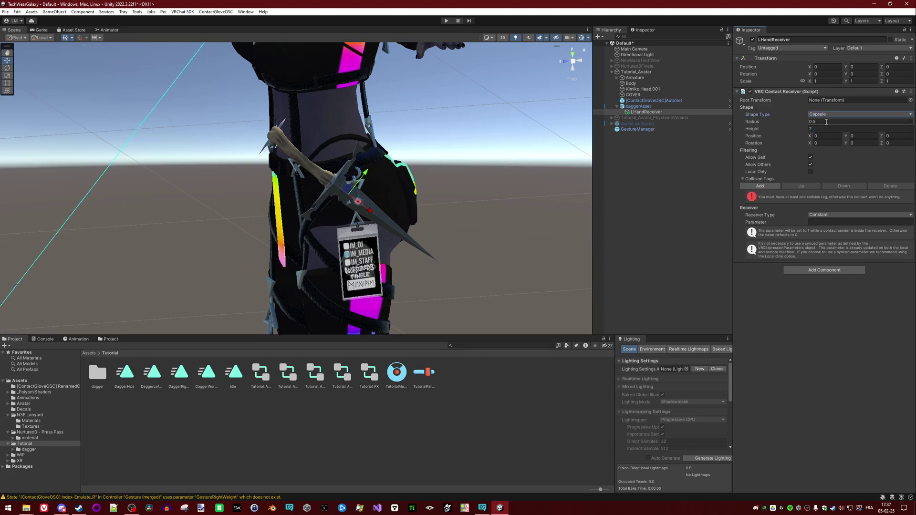
pyautogui.scroll(-10, 410, 190)
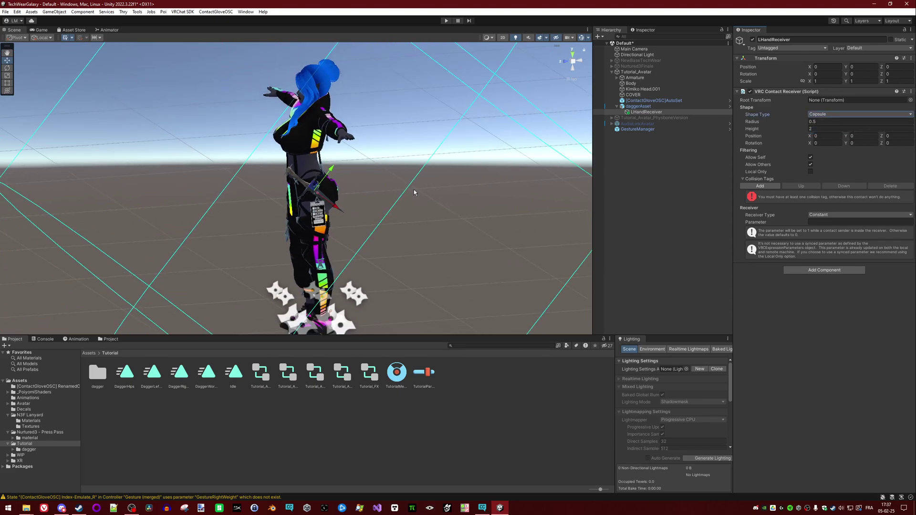
pyautogui.scroll(5, 415, 193)
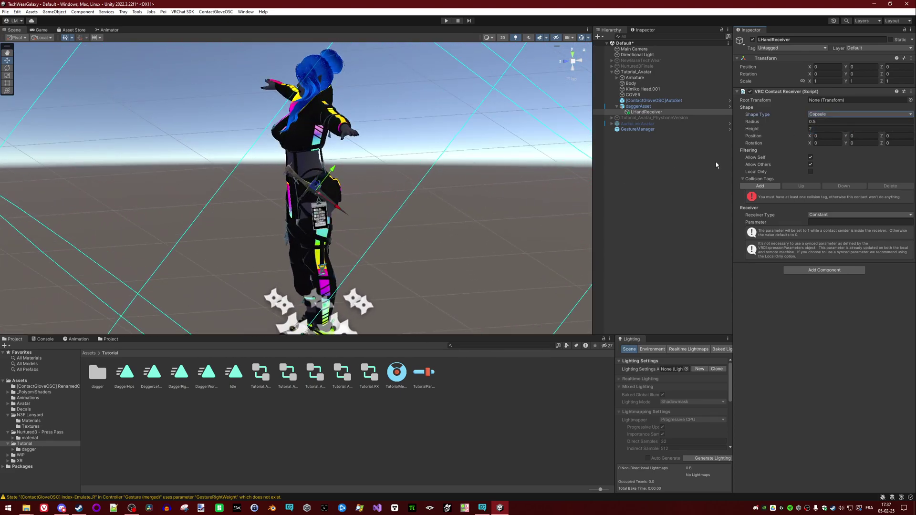
pyautogui.click(827, 121)
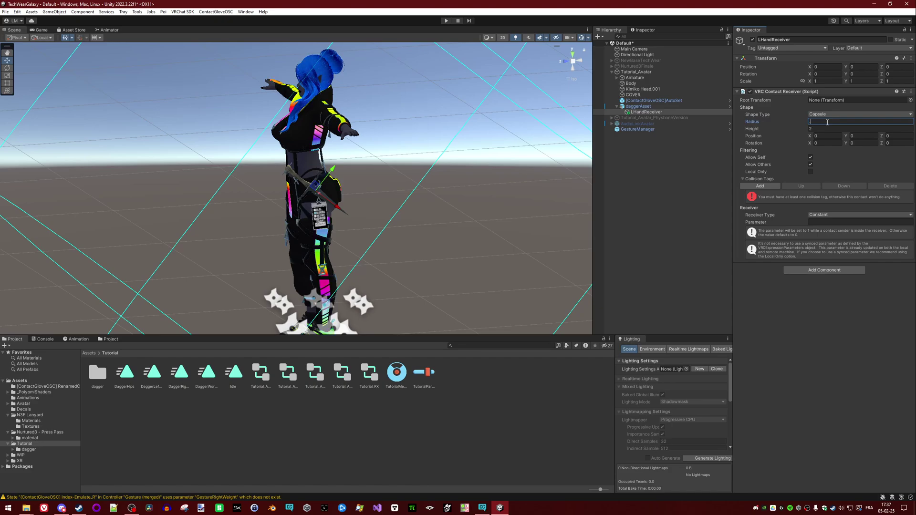
pyautogui.write('.01')
pyautogui.press('Return')
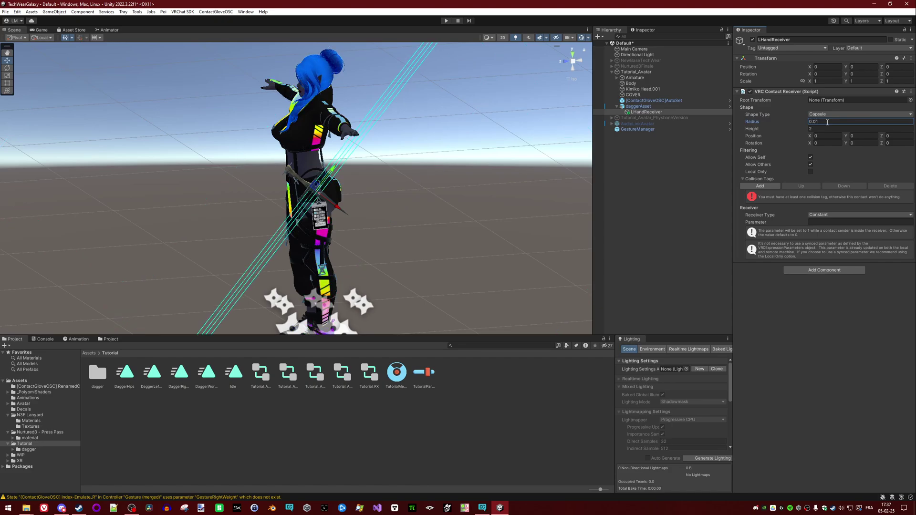
pyautogui.click(823, 129)
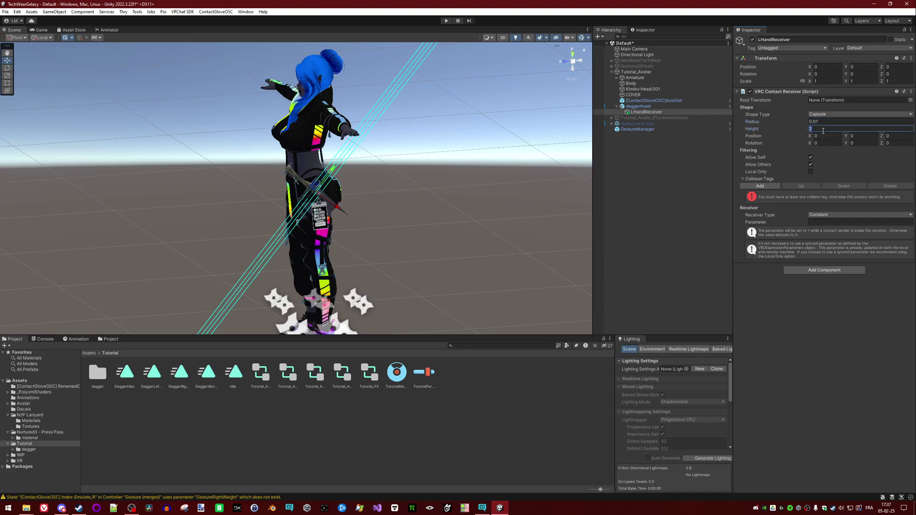
pyautogui.press('BackSpace')
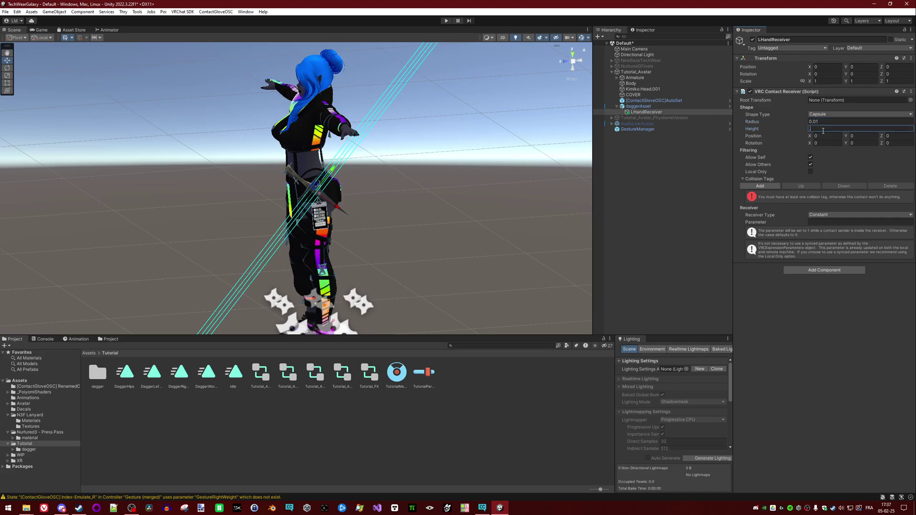
pyautogui.write('0')
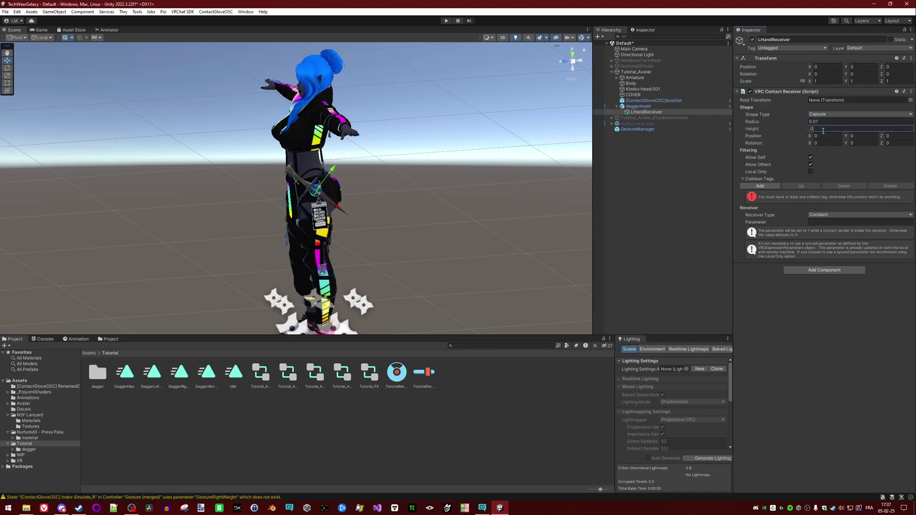
pyautogui.write('.08')
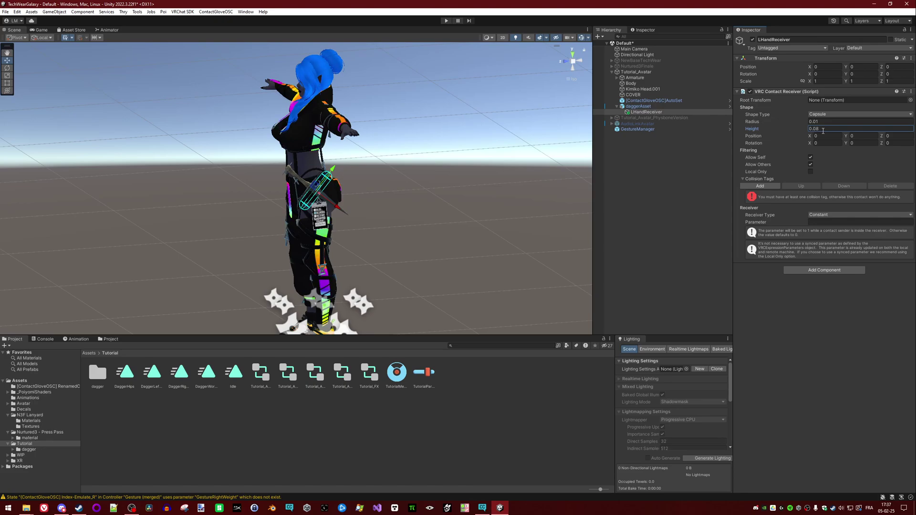
# Step: Disable Allow Others and enable Local Only in the contact receiver's filtering on LHandReceiver
pyautogui.scroll(6, 456, 175)
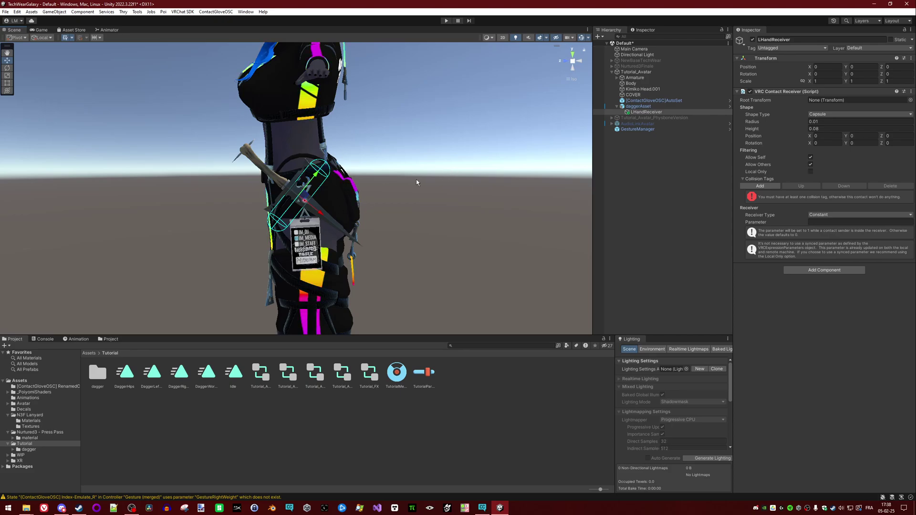
pyautogui.keyDown('alt'); pyautogui.moveTo(415, 180); pyautogui.dragTo(604, 170); pyautogui.keyUp('alt')
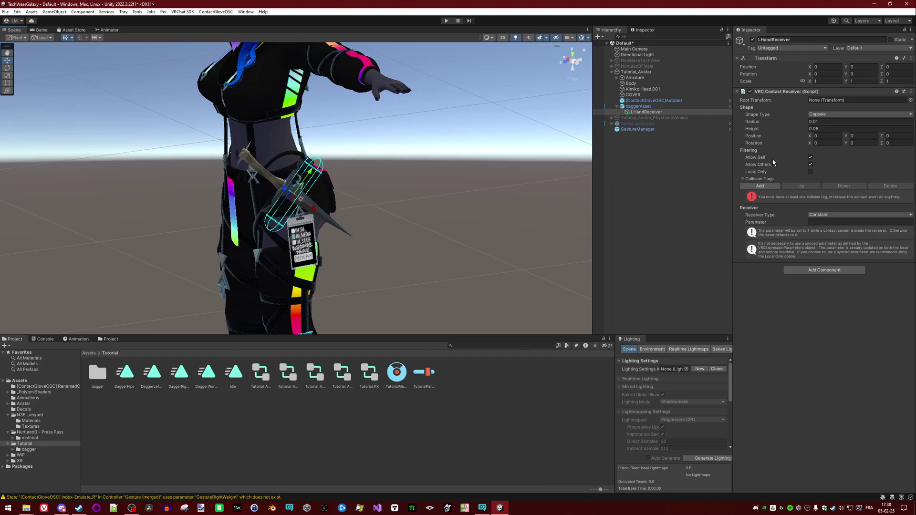
pyautogui.keyDown('alt'); pyautogui.moveTo(337, 197); pyautogui.dragTo(377, 205); pyautogui.keyUp('alt')
pyautogui.click(810, 164)
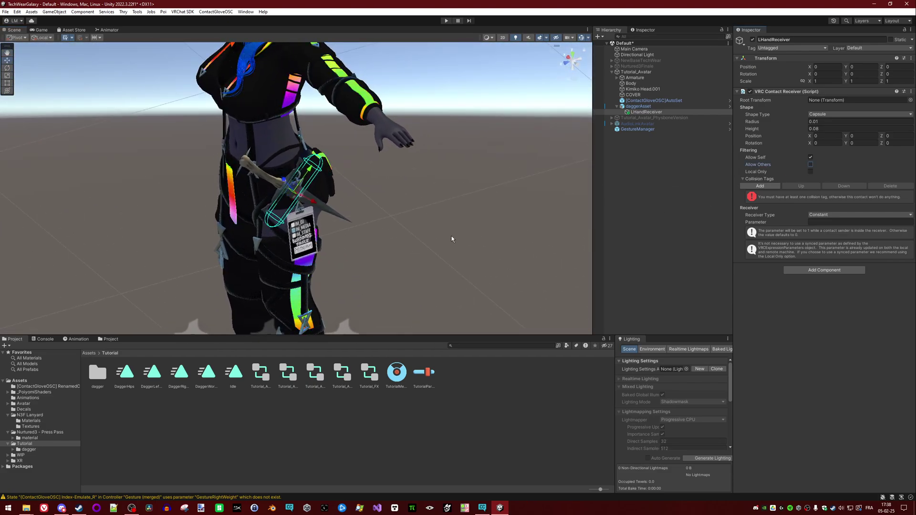
pyautogui.keyDown('alt'); pyautogui.moveTo(451, 235); pyautogui.dragTo(431, 206); pyautogui.keyUp('alt')
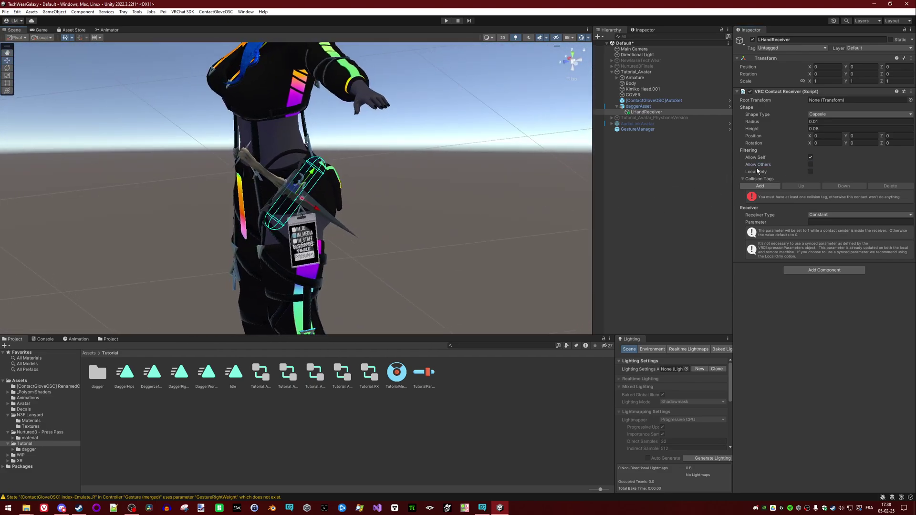
pyautogui.click(809, 171)
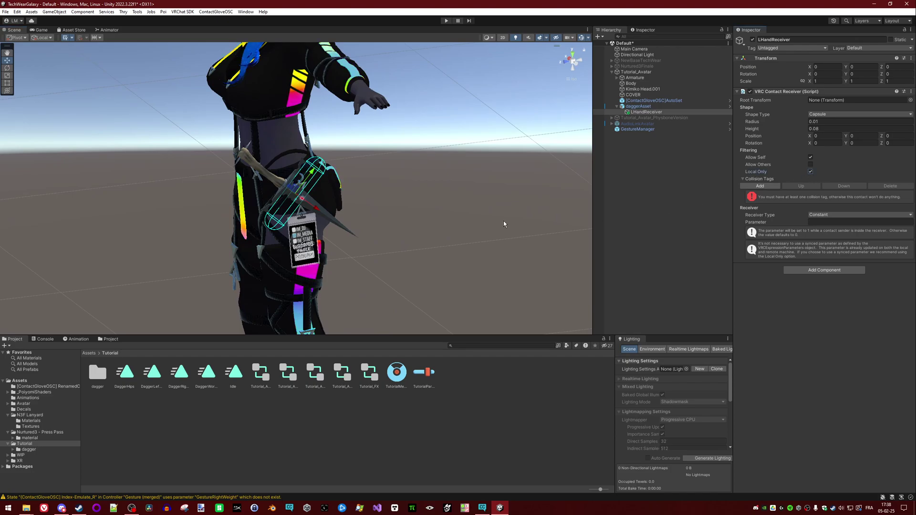
pyautogui.keyDown('alt'); pyautogui.moveTo(436, 217); pyautogui.dragTo(419, 207); pyautogui.keyUp('alt')
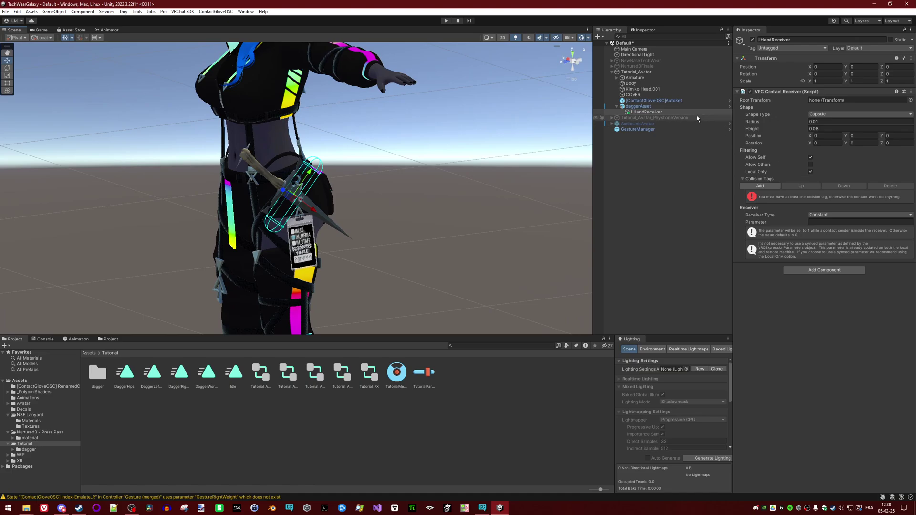
# Step: Check the expression parameters in the TutorialParams asset and return to the LHandReceiver object
pyautogui.click(428, 374)
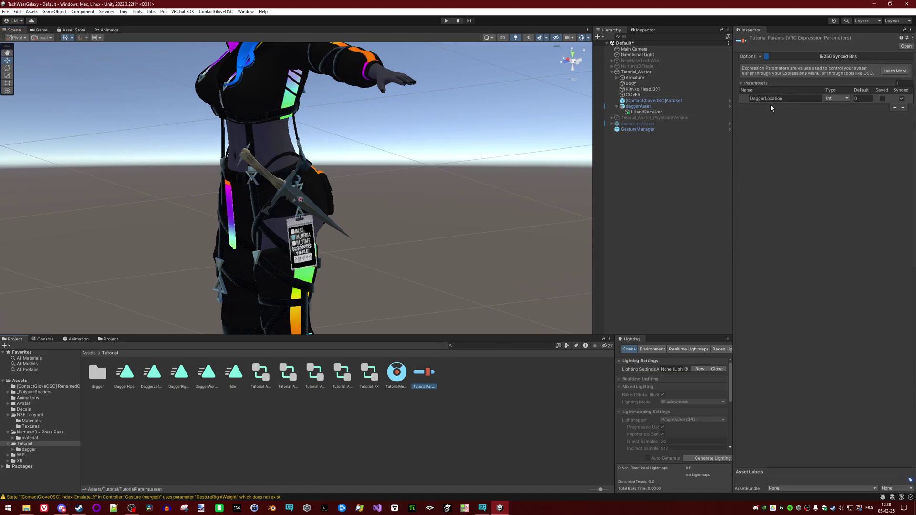
pyautogui.click(667, 114)
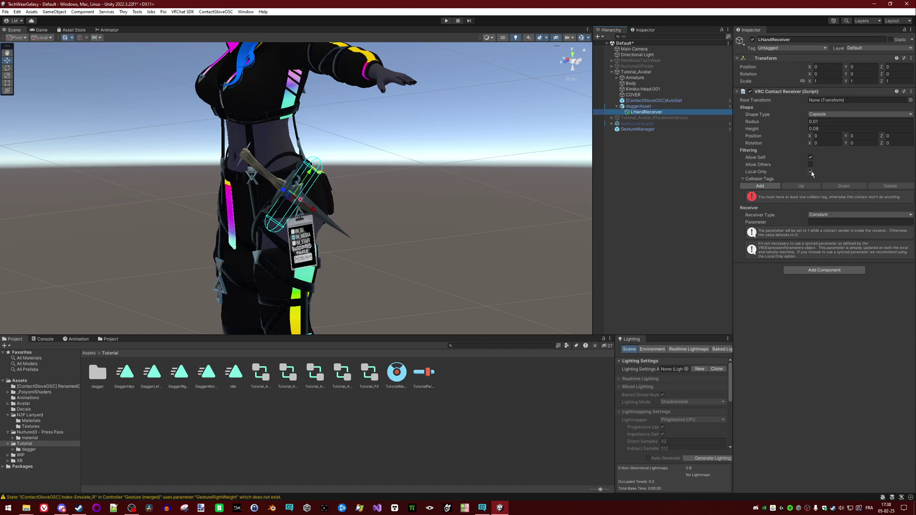
# Step: Rotate LHandReceiver about -90 degrees around Z and move it to about X -0.0376, so its capsule encloses the dagger's handle
pyautogui.moveTo(478, 230); pyautogui.dragTo(434, 174, button='right')
pyautogui.scroll(5, 360, 184)
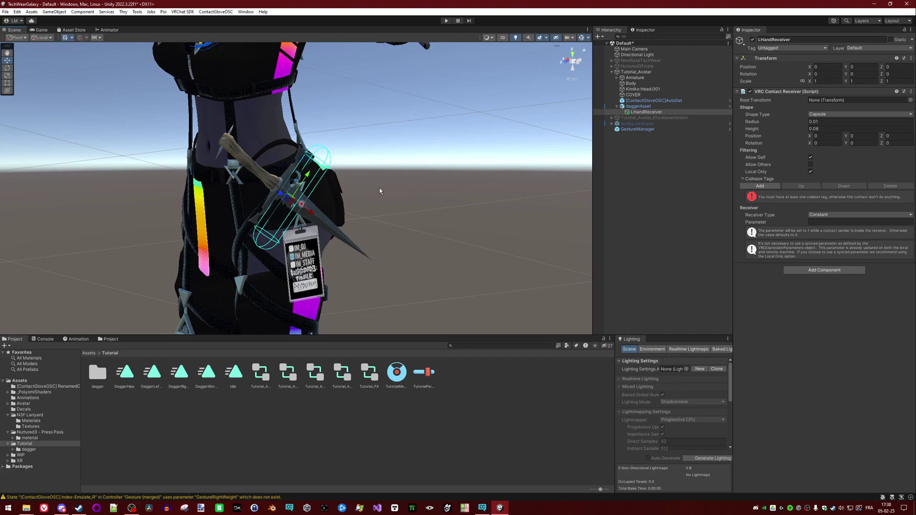
pyautogui.click(10, 69)
pyautogui.moveTo(267, 195); pyautogui.dragTo(376, 147)
pyautogui.click(7, 60)
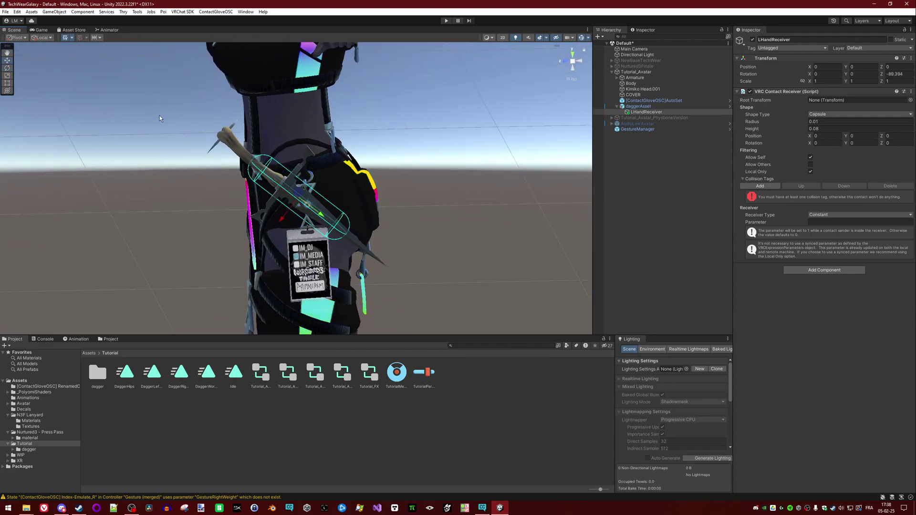
pyautogui.moveTo(322, 216); pyautogui.dragTo(420, 124)
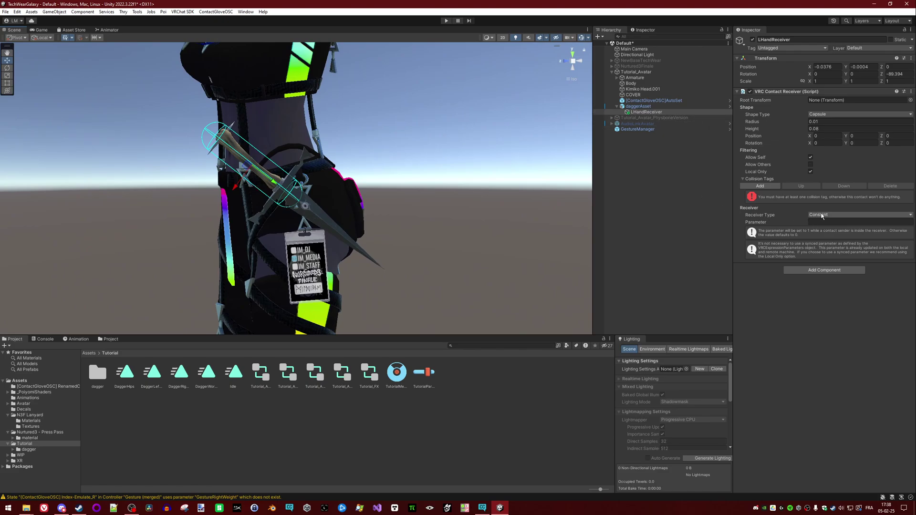
# Step: Add a Hand L collision tag to LHandReceiver and set its receiver parameter to DaggerReceiverL
pyautogui.click(762, 186)
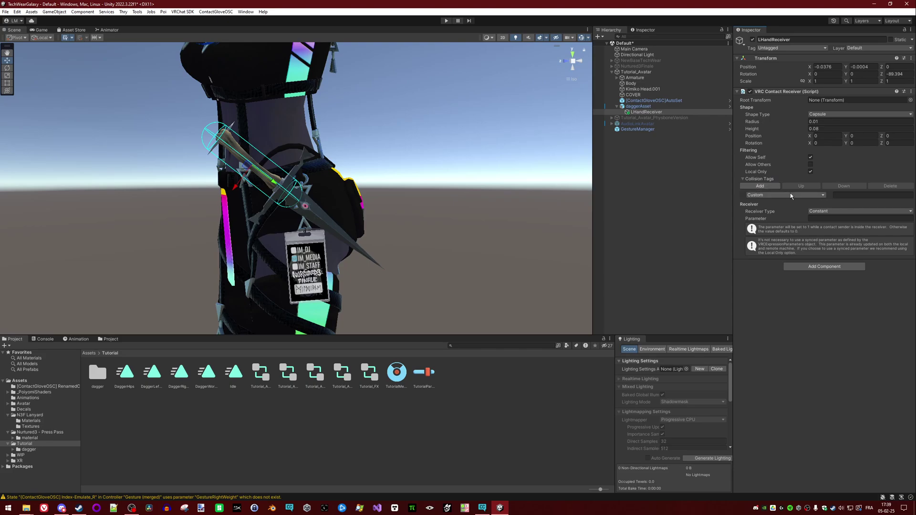
pyautogui.click(790, 195)
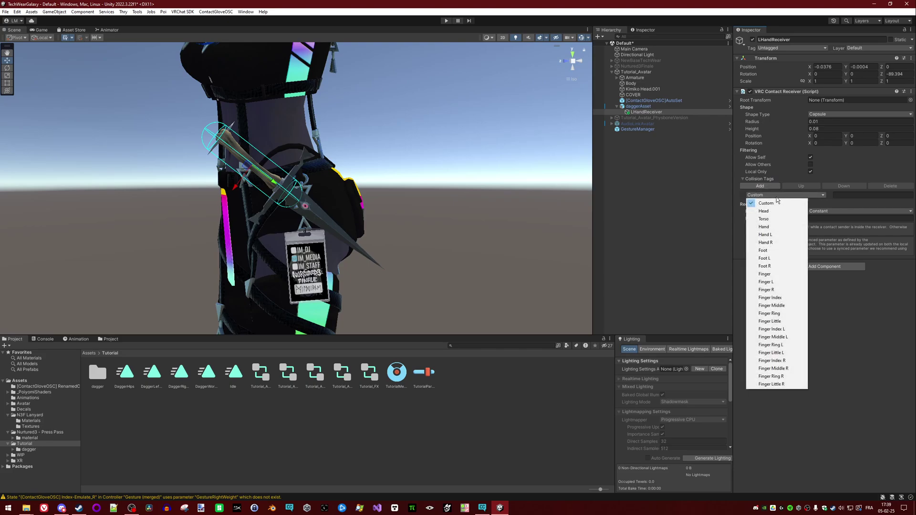
pyautogui.click(769, 235)
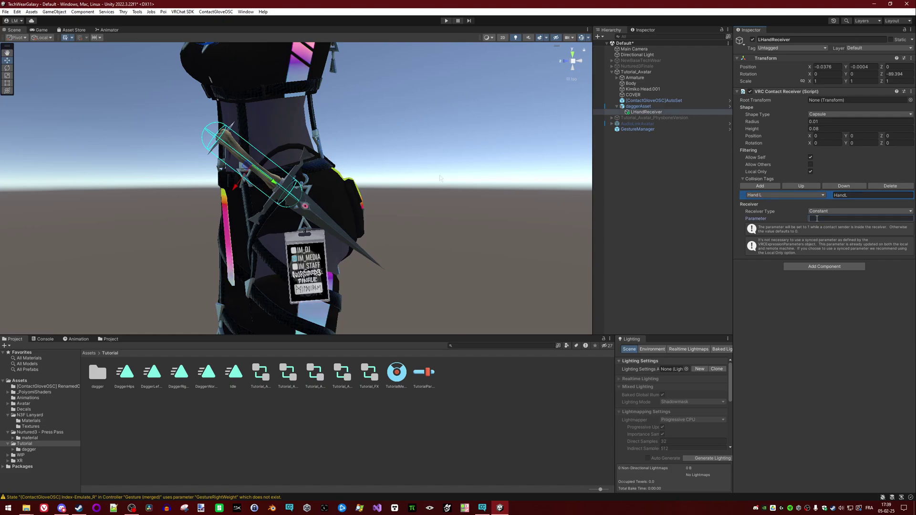
pyautogui.rightClick(455, 172)
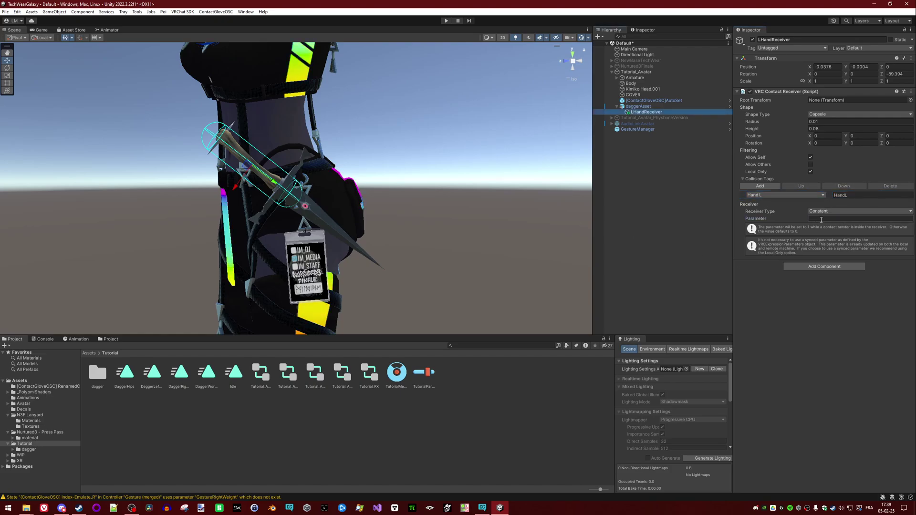
pyautogui.click(836, 218)
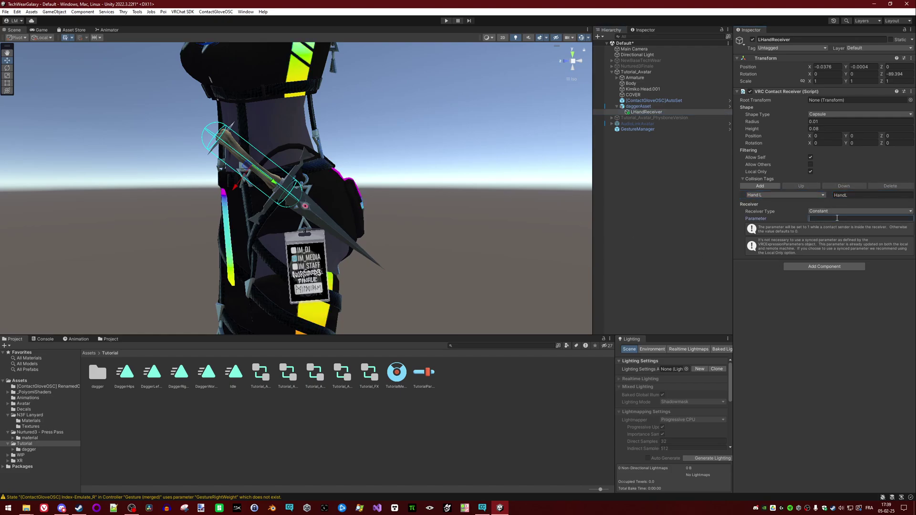
pyautogui.write('Dagger')
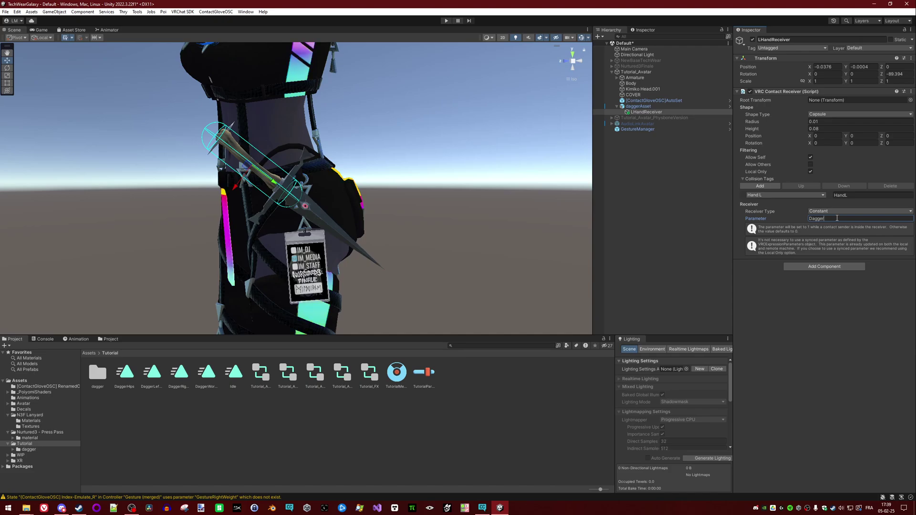
pyautogui.write('Receiver')
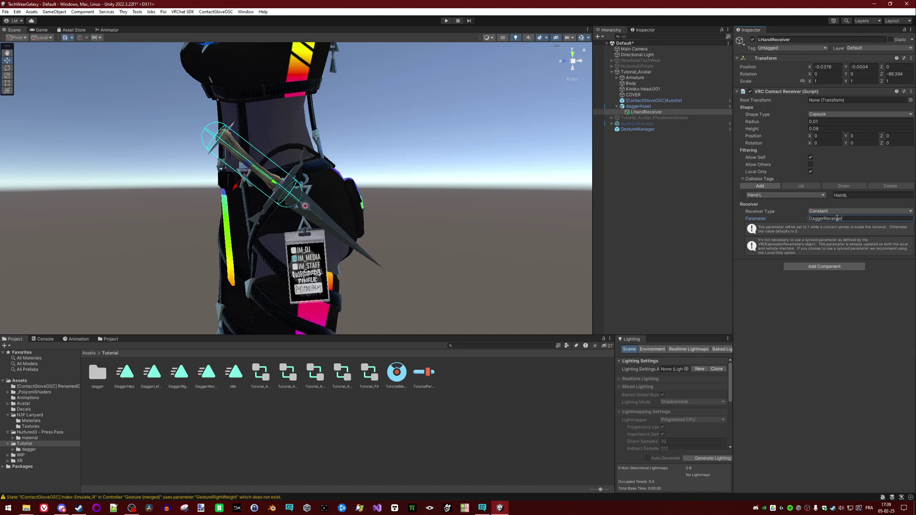
pyautogui.write('L')
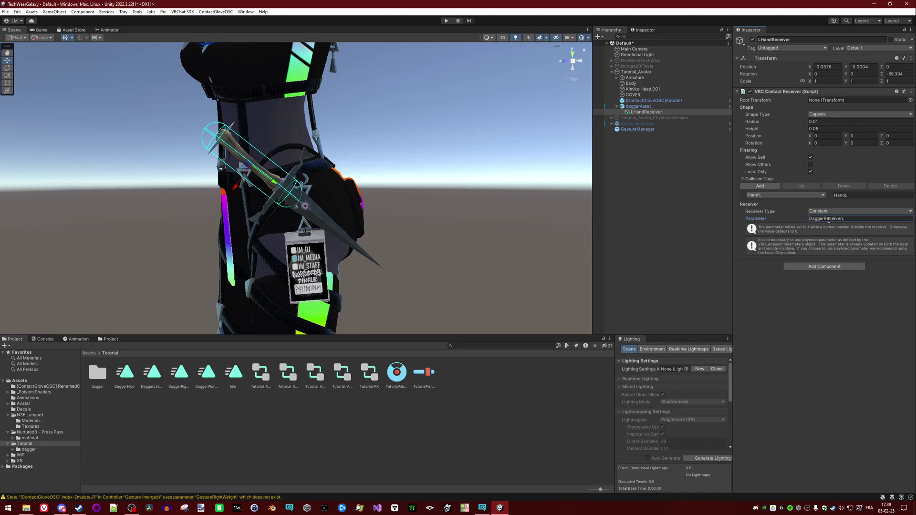
# Step: Duplicate LHandReceiver under daggerAsset and rename the copy RHandReceiver
pyautogui.click(659, 111)
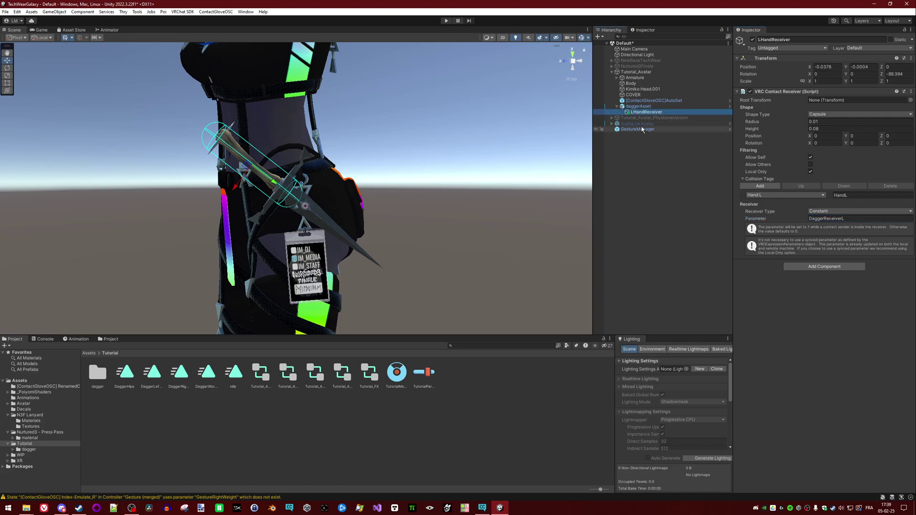
pyautogui.hotkey('ctrl', 'd')
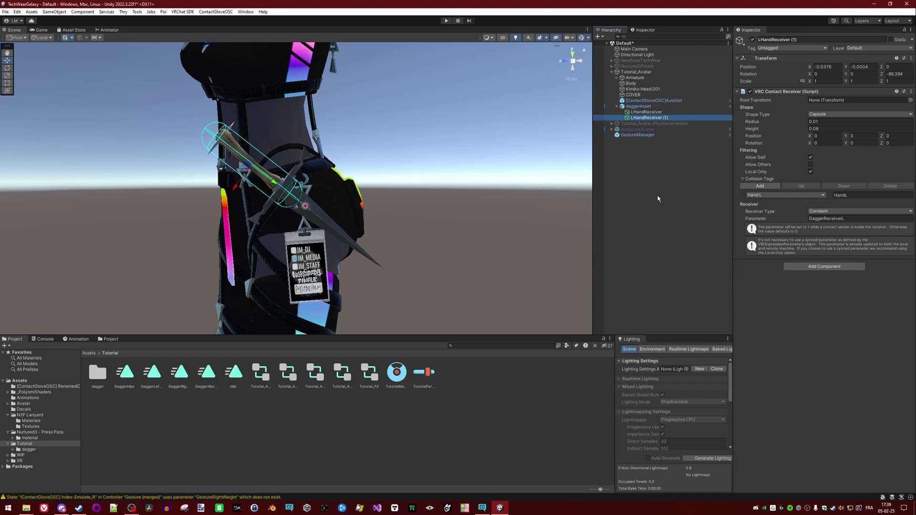
pyautogui.press('F2')
pyautogui.write('RHandReceiver')
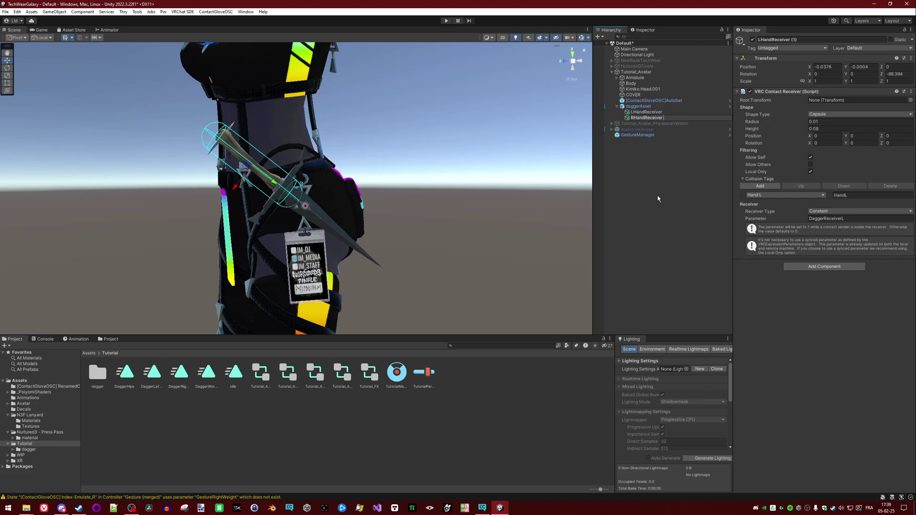
pyautogui.press('Return')
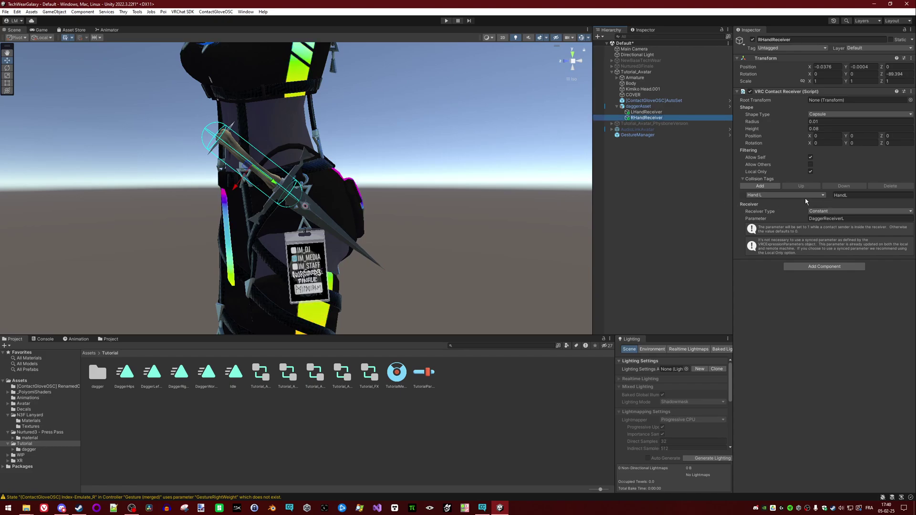
# Step: Change RHandReceiver's collision tag to Hand R and its receiver parameter to DaggerReceiverR
pyautogui.click(785, 196)
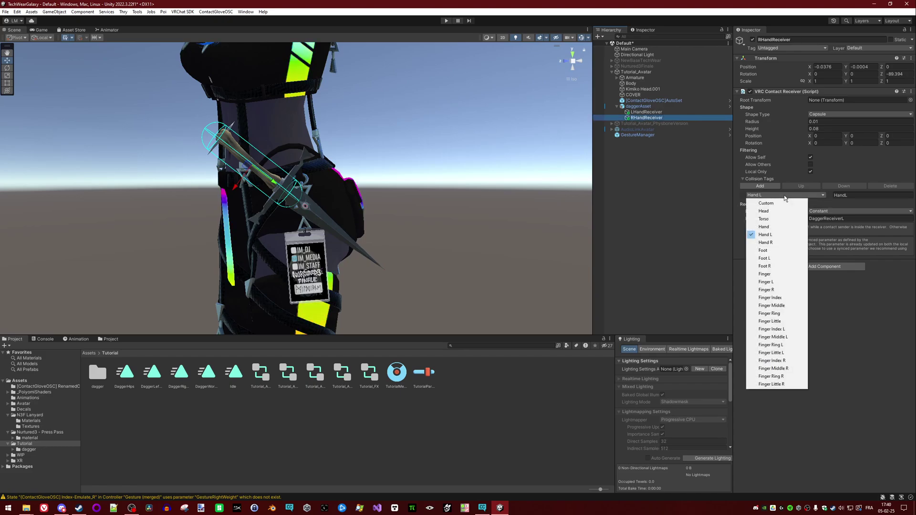
pyautogui.click(779, 243)
pyautogui.click(850, 219)
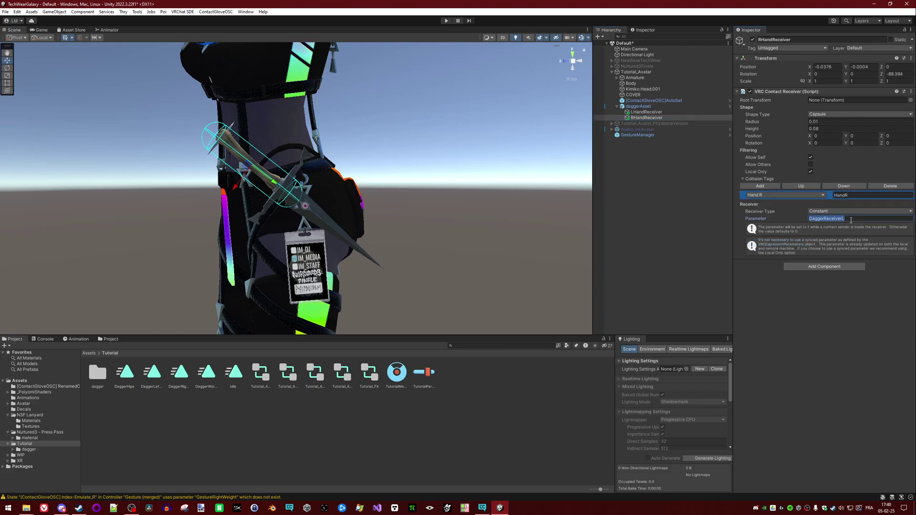
pyautogui.write('R')
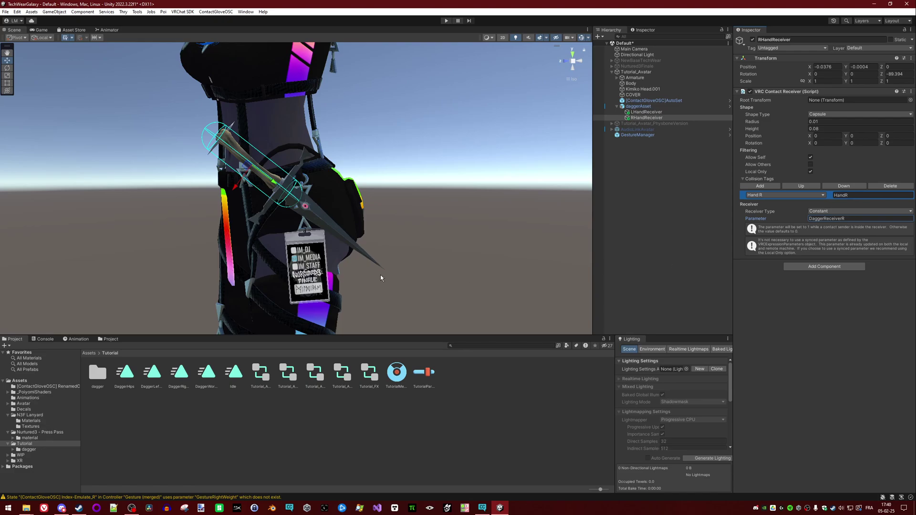
# Step: Duplicate RHandReceiver under daggerAsset and rename the copy HipsReceiver
pyautogui.keyDown('alt'); pyautogui.moveTo(381, 278); pyautogui.dragTo(266, 204); pyautogui.keyUp('alt')
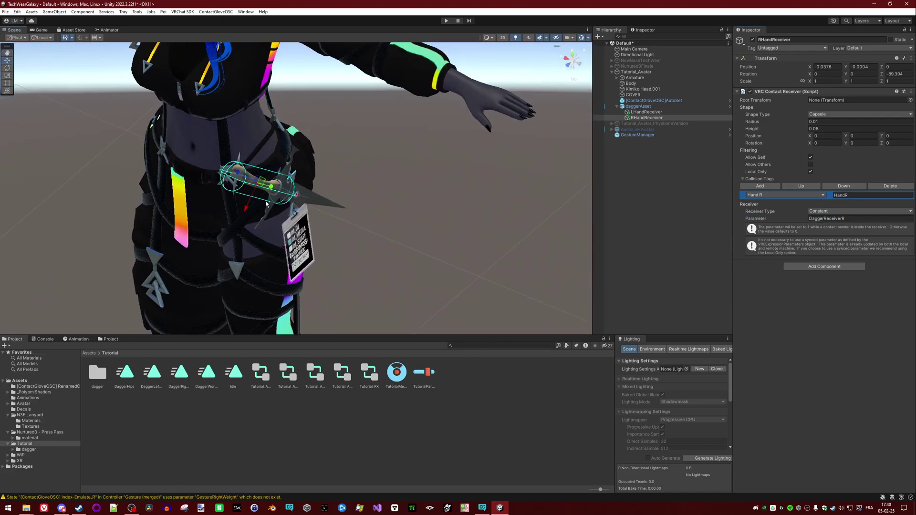
pyautogui.keyDown('alt'); pyautogui.moveTo(311, 150); pyautogui.dragTo(395, 152); pyautogui.keyUp('alt')
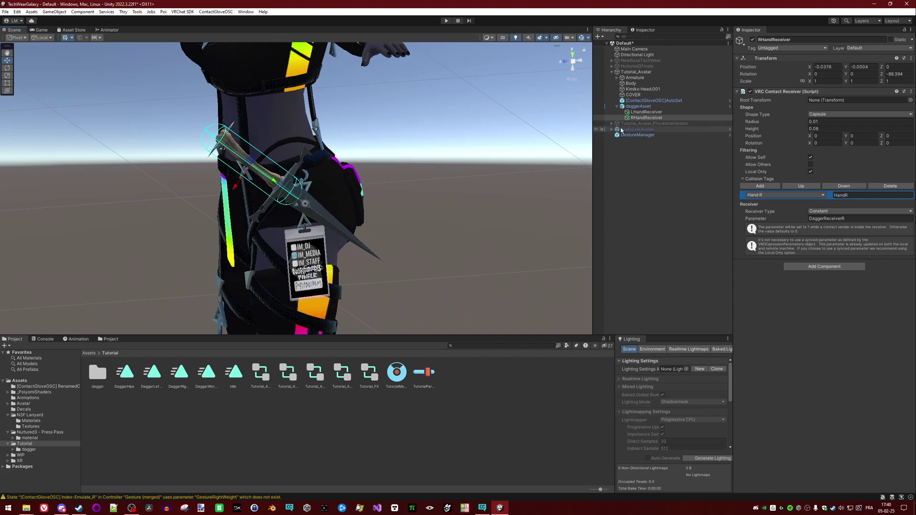
pyautogui.click(665, 117)
pyautogui.hotkey('ctrl', 'd')
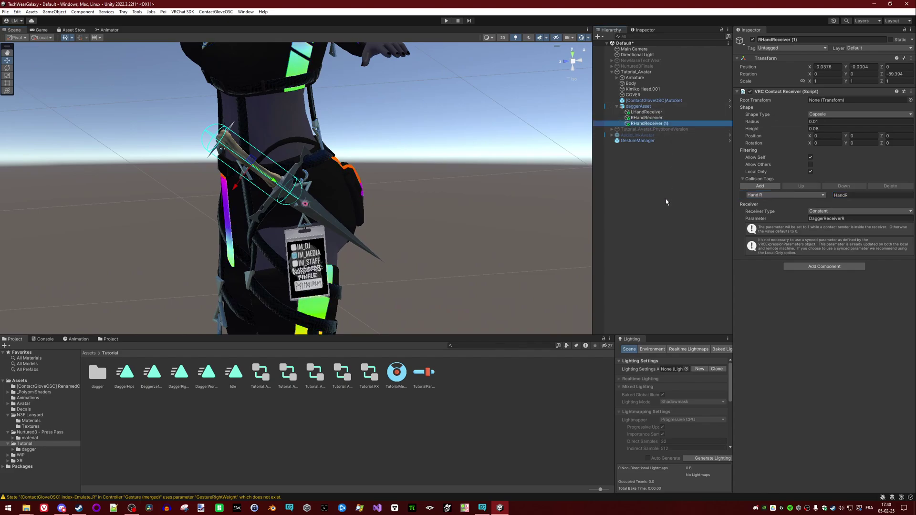
pyautogui.press('F2')
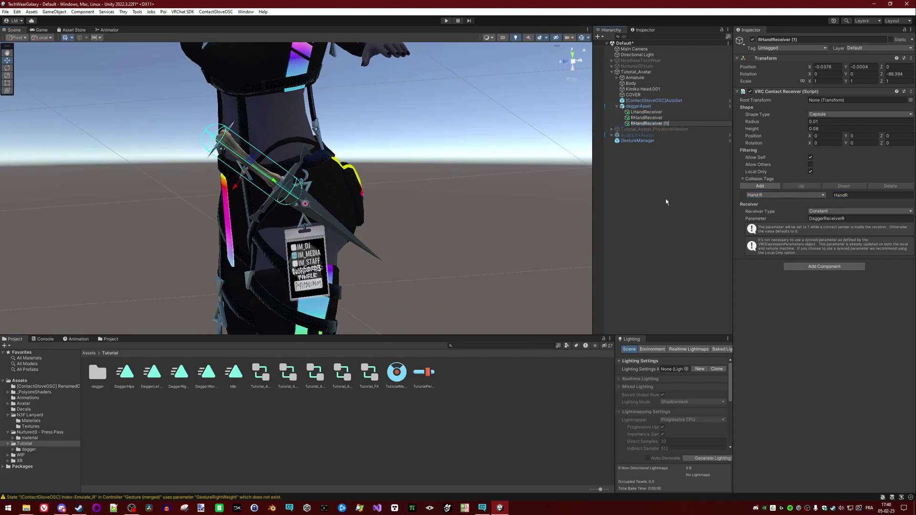
pyautogui.write('HandReceiver')
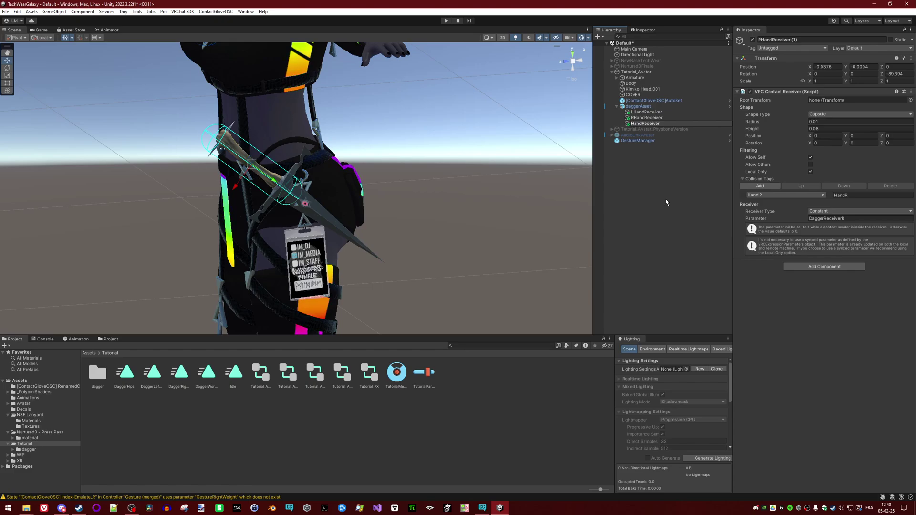
pyautogui.press('Home')
pyautogui.write('Hips')
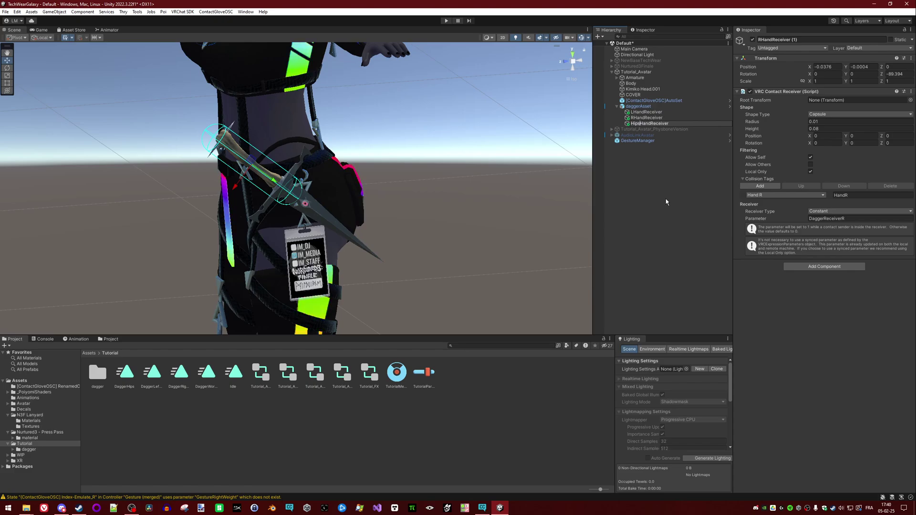
pyautogui.press('Delete')
pyautogui.press('Delete')
pyautogui.press('Delete')
pyautogui.press('Delete')
pyautogui.press('Return')
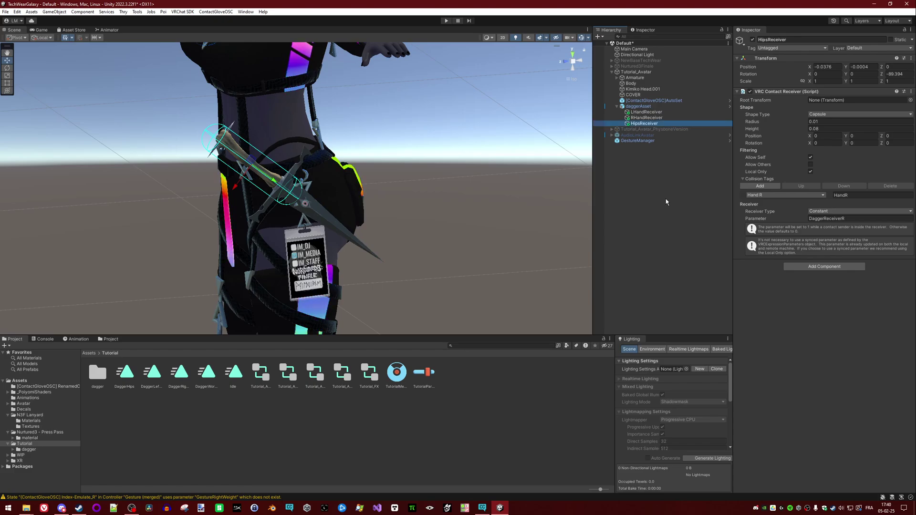
# Step: Change HipsReceiver's collision tag type to Custom and move its capsule along the dagger towards the blade, to about X -0.0089
pyautogui.click(763, 195)
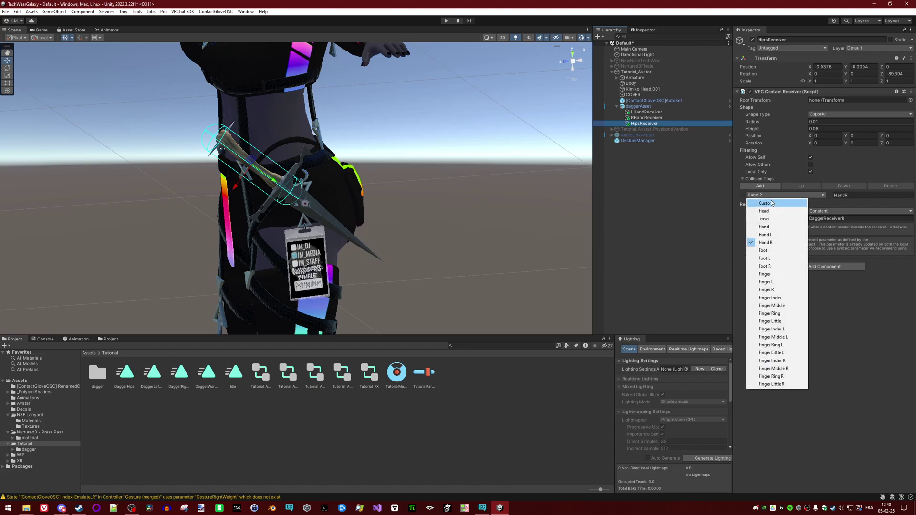
pyautogui.click(772, 204)
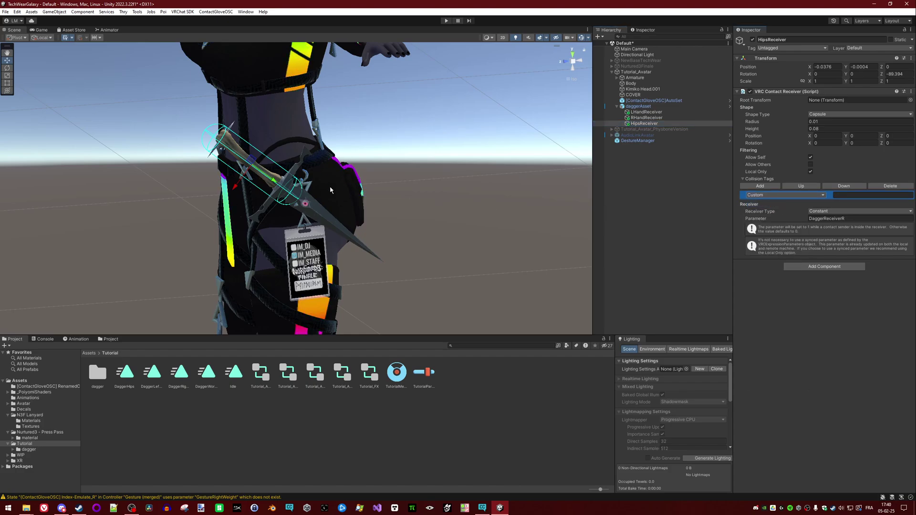
pyautogui.keyDown('alt'); pyautogui.moveTo(524, 206); pyautogui.dragTo(475, 198); pyautogui.keyUp('alt')
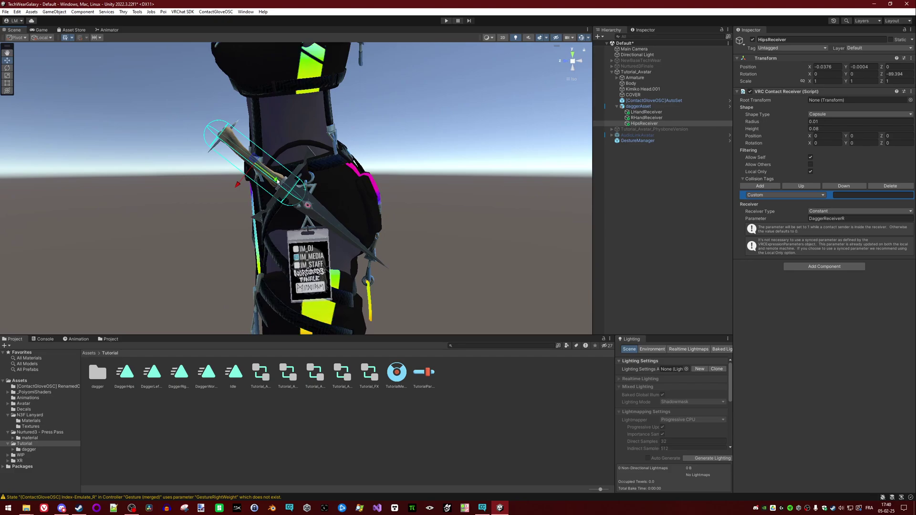
pyautogui.moveTo(277, 181); pyautogui.dragTo(265, 146)
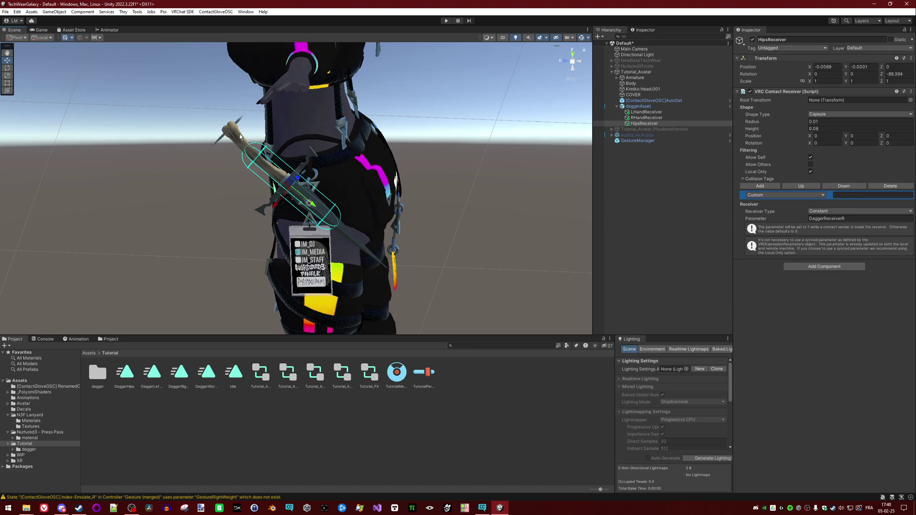
pyautogui.keyDown('alt'); pyautogui.moveTo(334, 167); pyautogui.dragTo(487, 138); pyautogui.keyUp('alt')
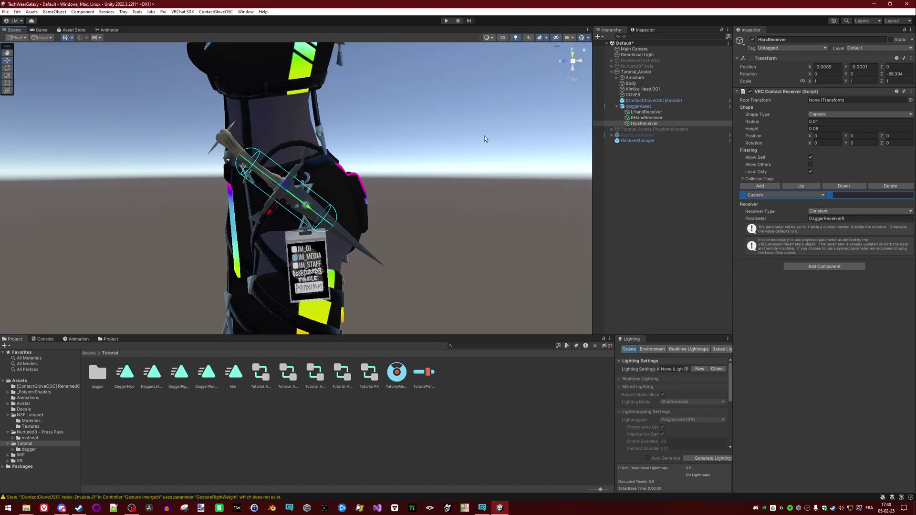
# Step: Set HipsReceiver's parameter to DaggerReceiverHips and its custom collision tag to DaggerHipsSignal
pyautogui.click(851, 218)
pyautogui.press('BackSpace')
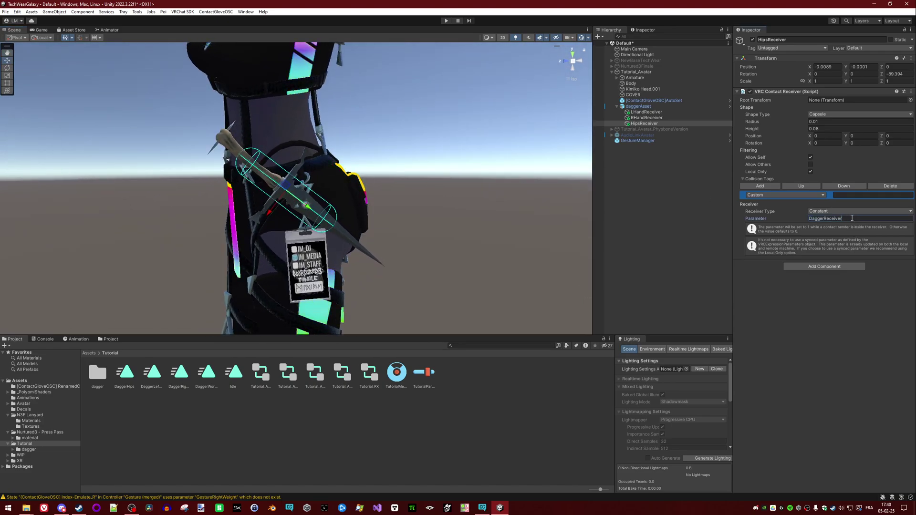
pyautogui.write('Hips')
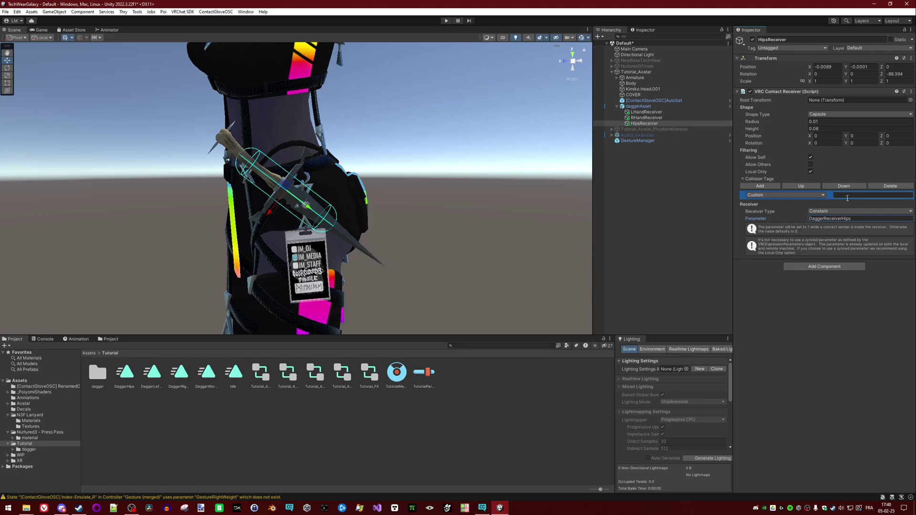
pyautogui.click(847, 198)
pyautogui.write('Dagger')
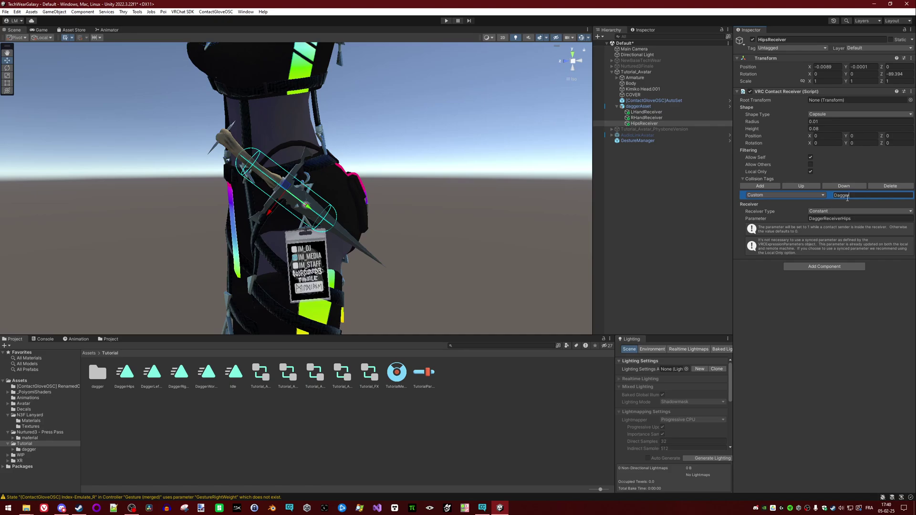
pyautogui.write('H')
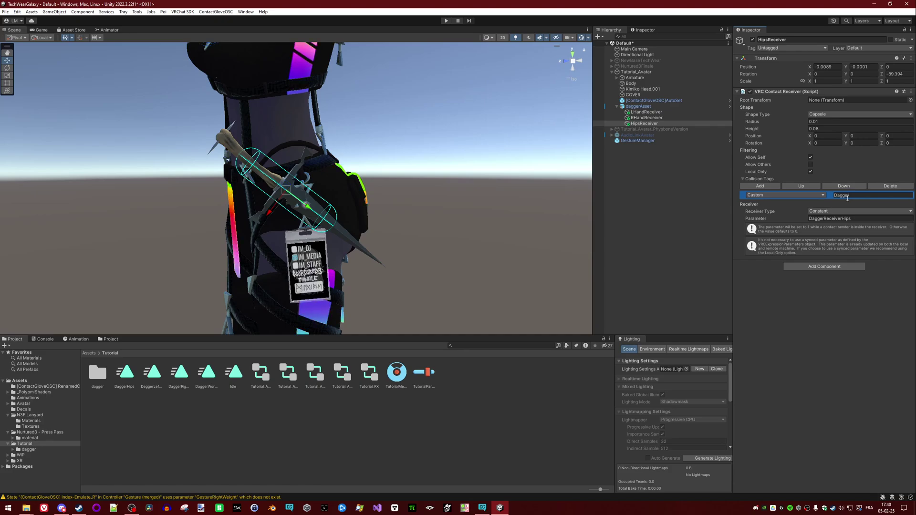
pyautogui.write('ipsSignal')
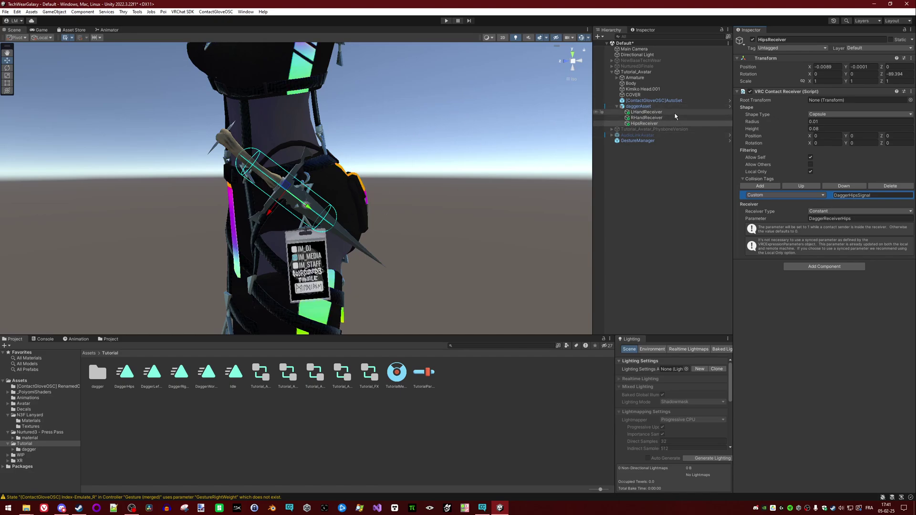
# Step: Create an empty child object under the armature's Hips bone and name it HipsSender
pyautogui.keyDown('alt'); pyautogui.moveTo(347, 139); pyautogui.dragTo(523, 148); pyautogui.keyUp('alt')
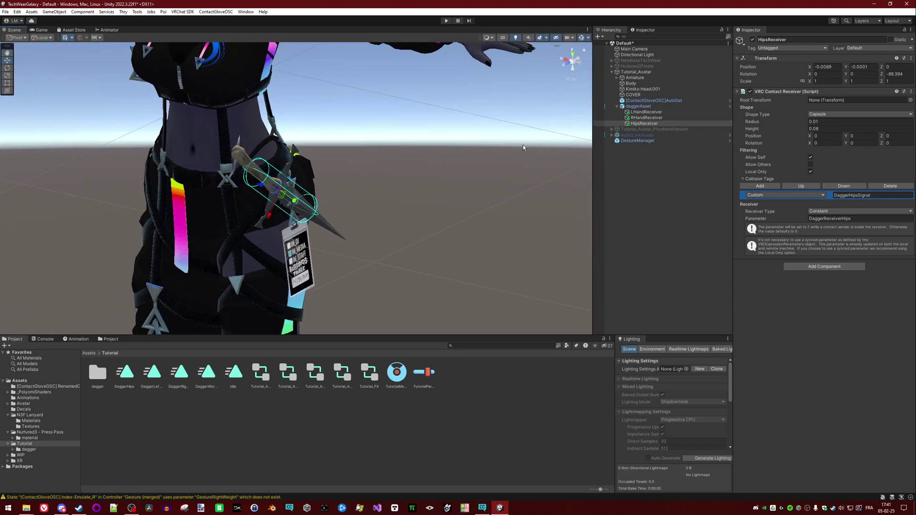
pyautogui.click(650, 78)
pyautogui.press('Right')
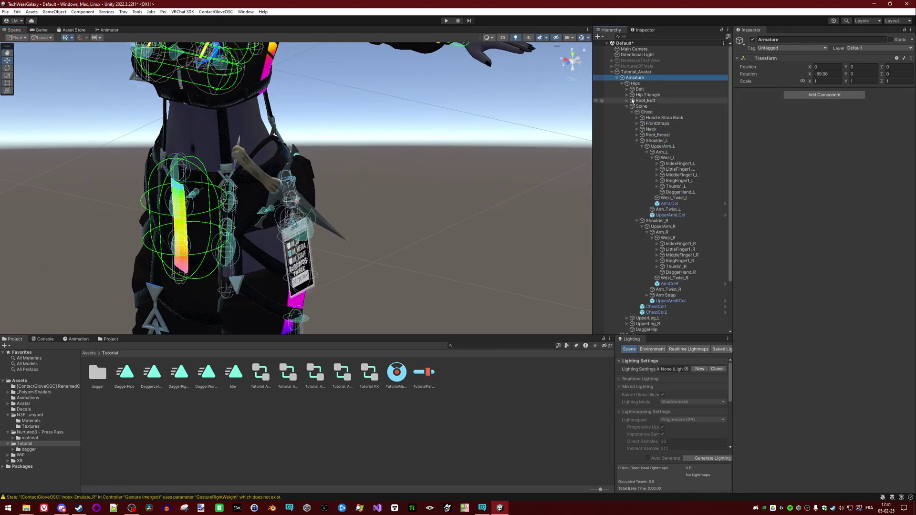
pyautogui.click(656, 84)
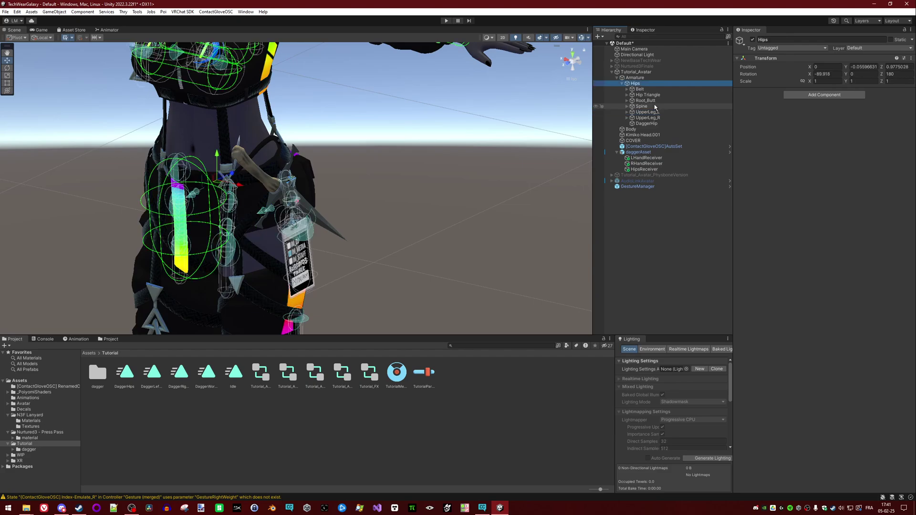
pyautogui.rightClick(656, 87)
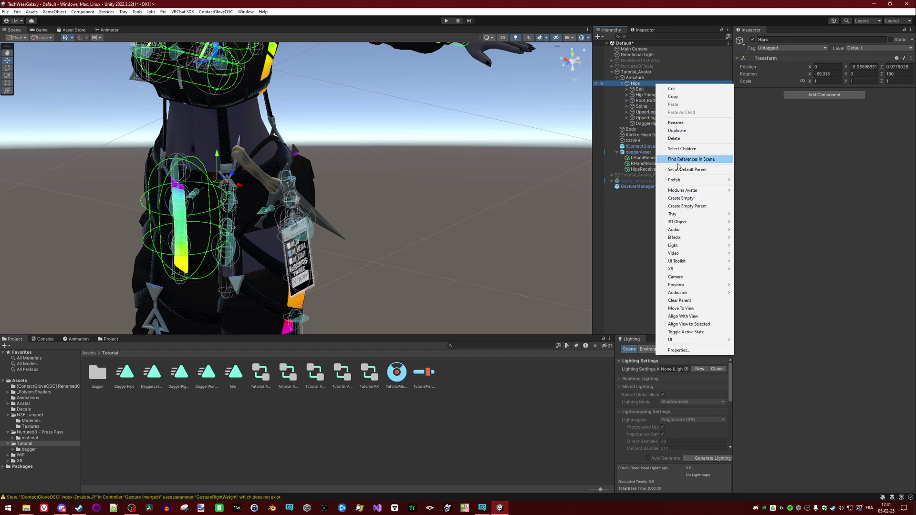
pyautogui.click(690, 198)
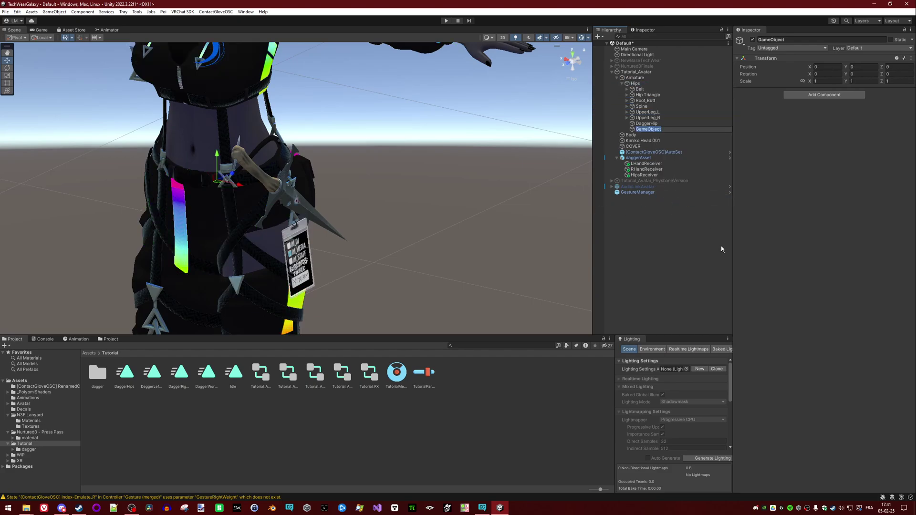
pyautogui.write('Hip')
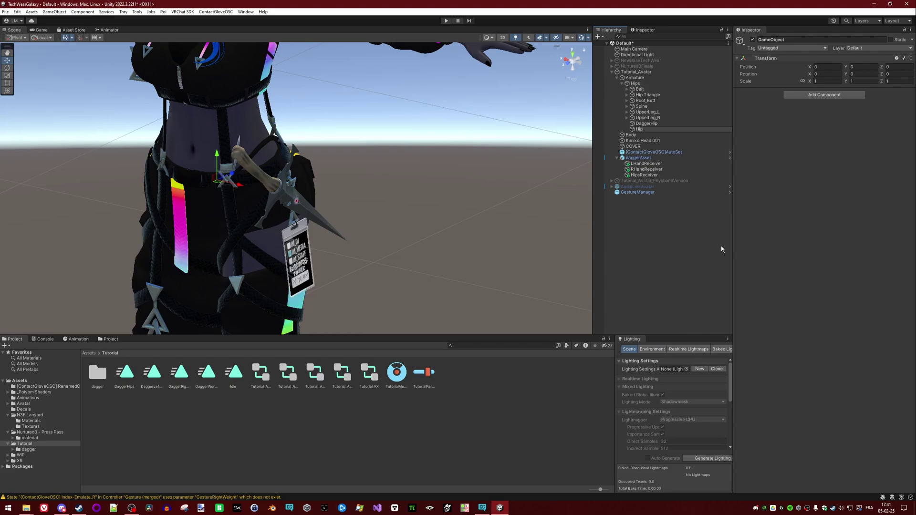
pyautogui.write('sSender')
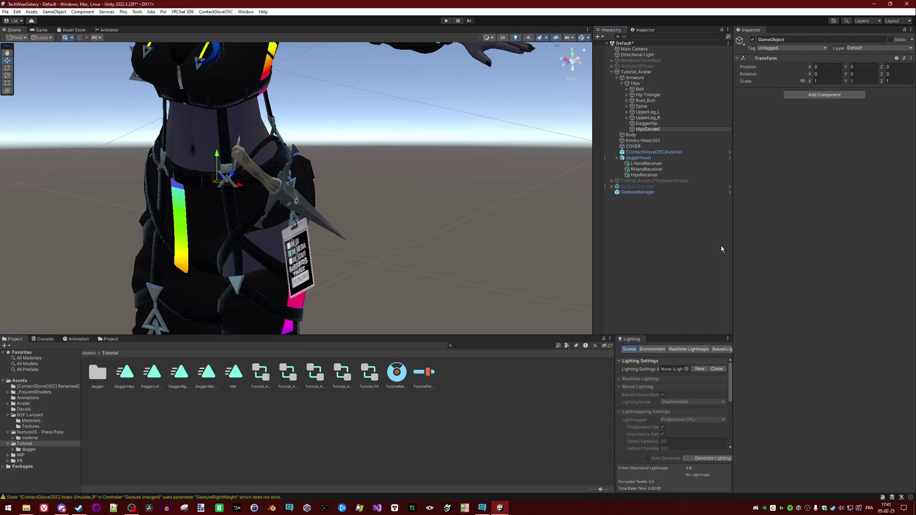
pyautogui.press('Return')
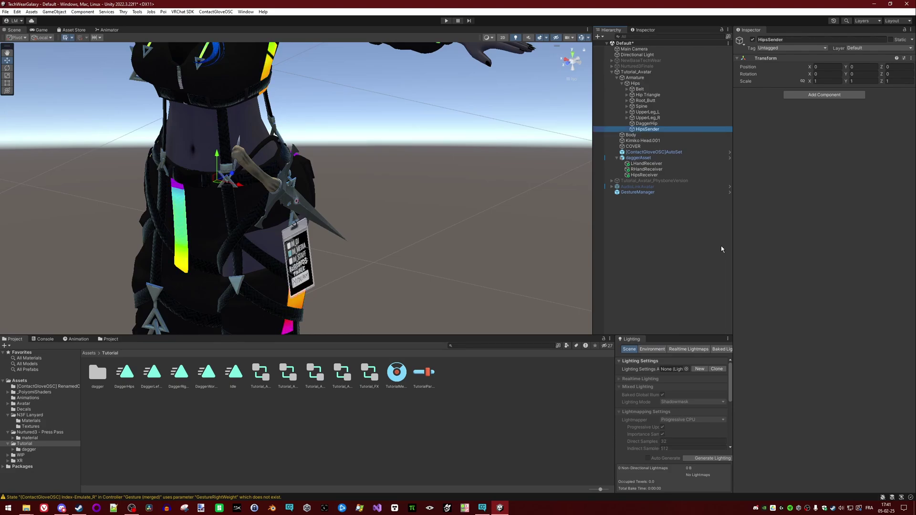
# Step: Add a VRC Contact Sender component to HipsSender and set its shape type to Capsule
pyautogui.click(788, 96)
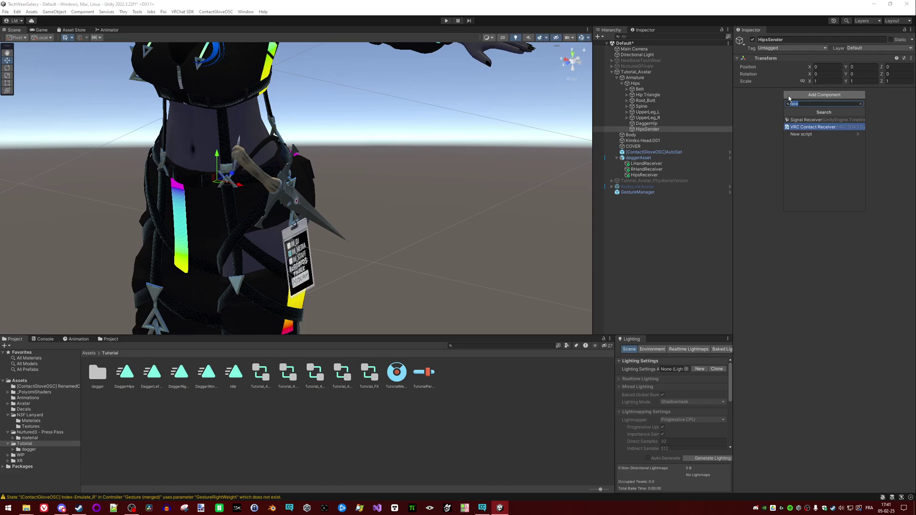
pyautogui.write('sender')
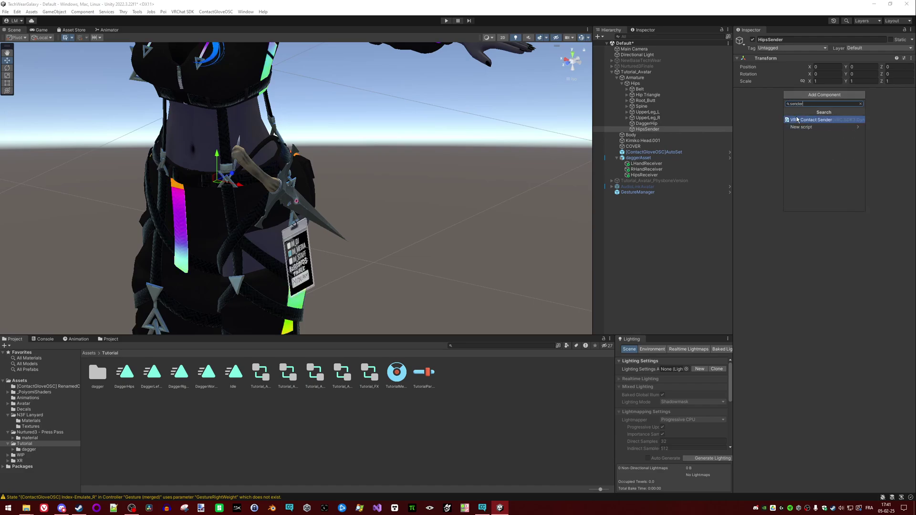
pyautogui.click(812, 120)
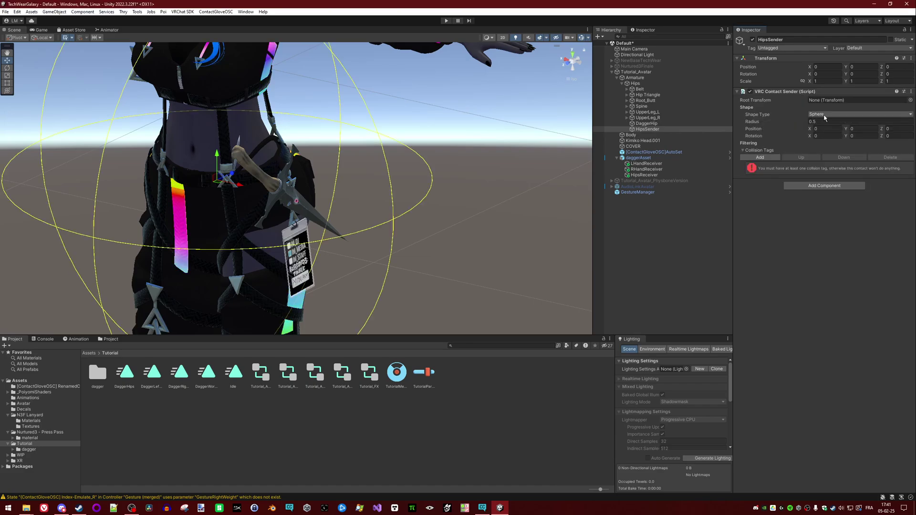
pyautogui.click(824, 115)
pyautogui.click(824, 124)
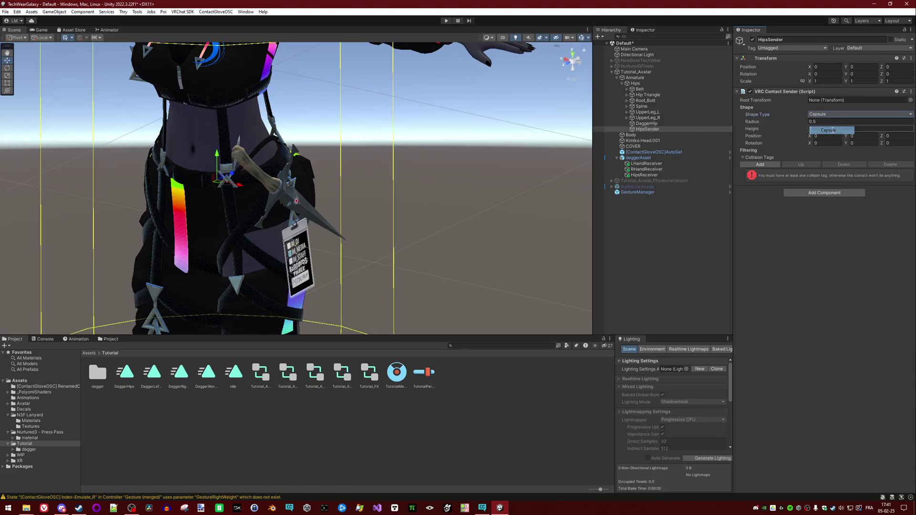
# Step: Size HipsSender's capsule with a height of 0.2 and a radius of 0.05
pyautogui.click(824, 123)
pyautogui.write('0')
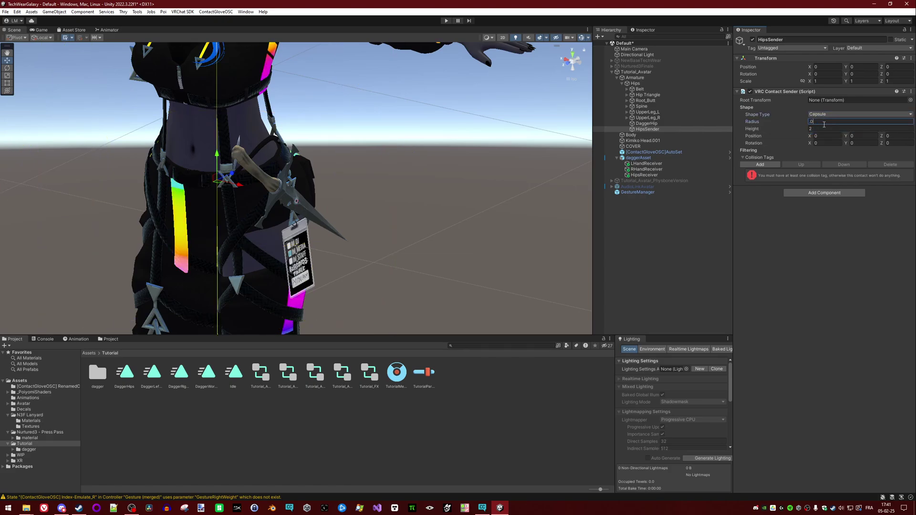
pyautogui.write('.03')
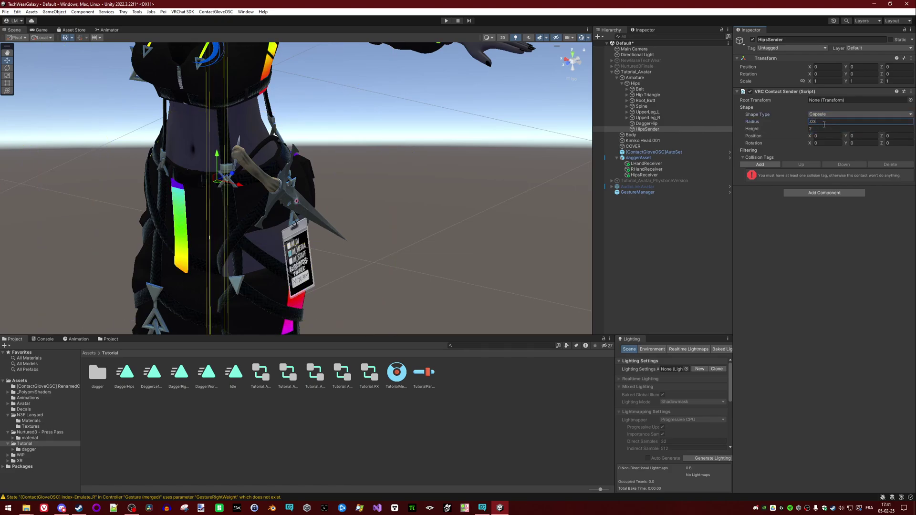
pyautogui.press('Return')
pyautogui.click(823, 129)
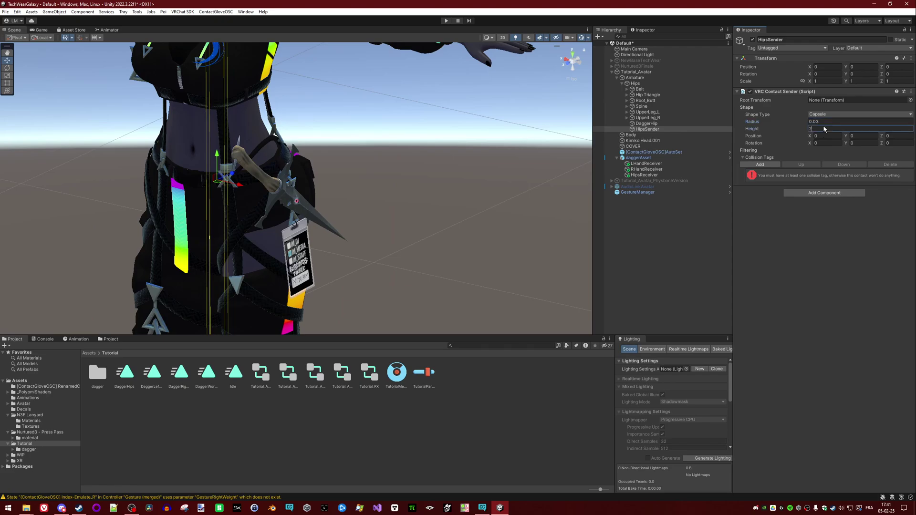
pyautogui.press('BackSpace')
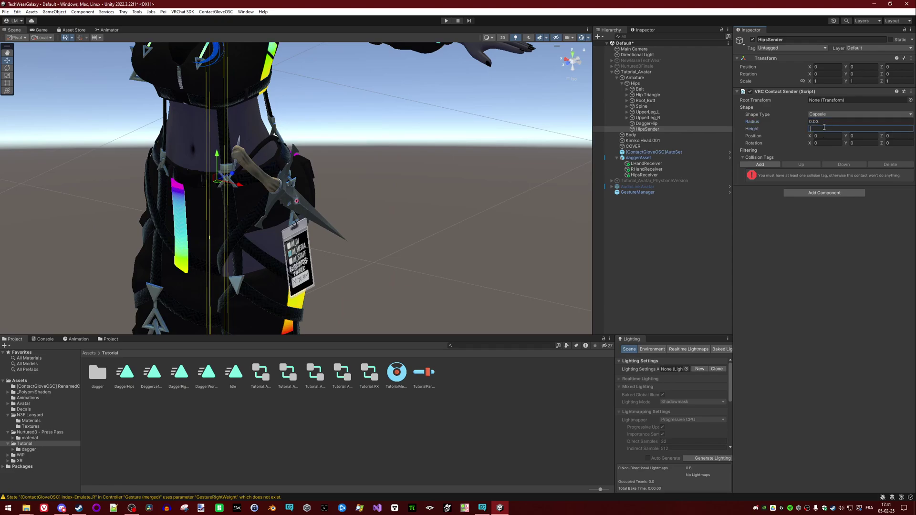
pyautogui.write('.1')
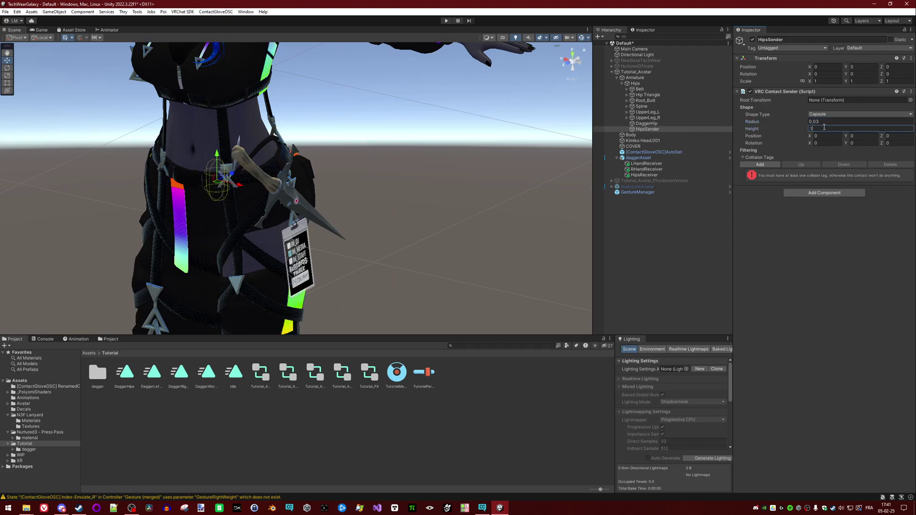
pyautogui.press('BackSpace')
pyautogui.press('BackSpace')
pyautogui.write('0.2')
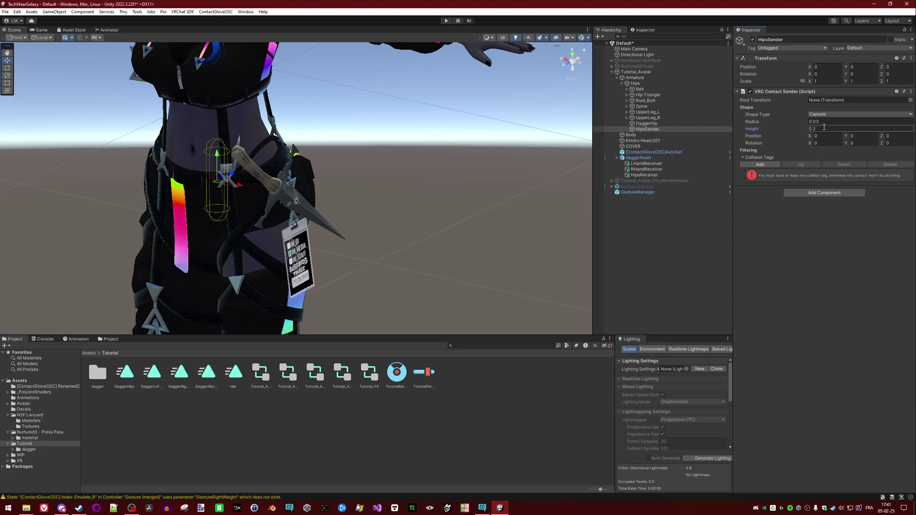
pyautogui.keyDown('alt'); pyautogui.moveTo(402, 160); pyautogui.dragTo(383, 165); pyautogui.keyUp('alt')
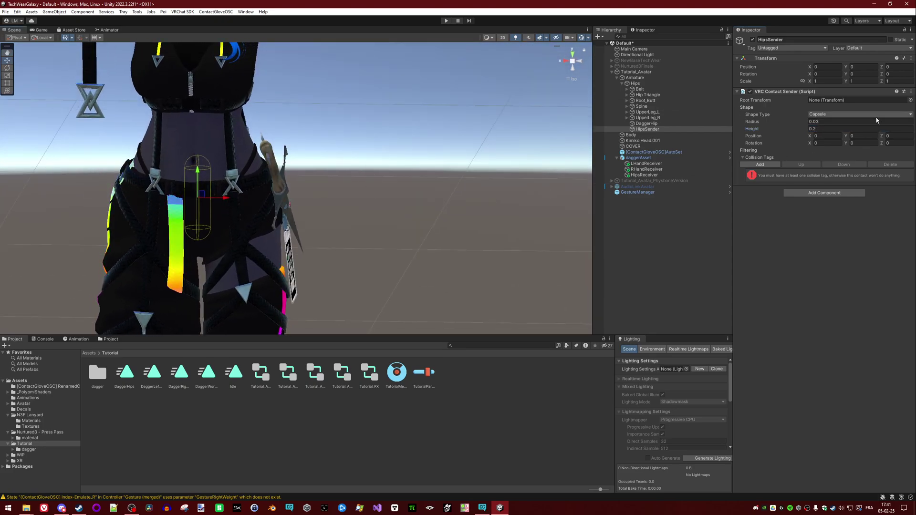
pyautogui.click(837, 122)
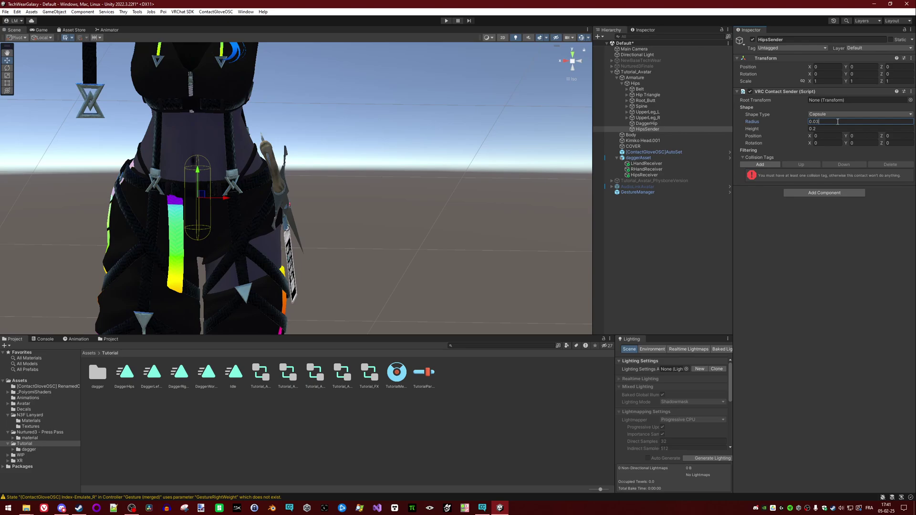
pyautogui.write('0.05')
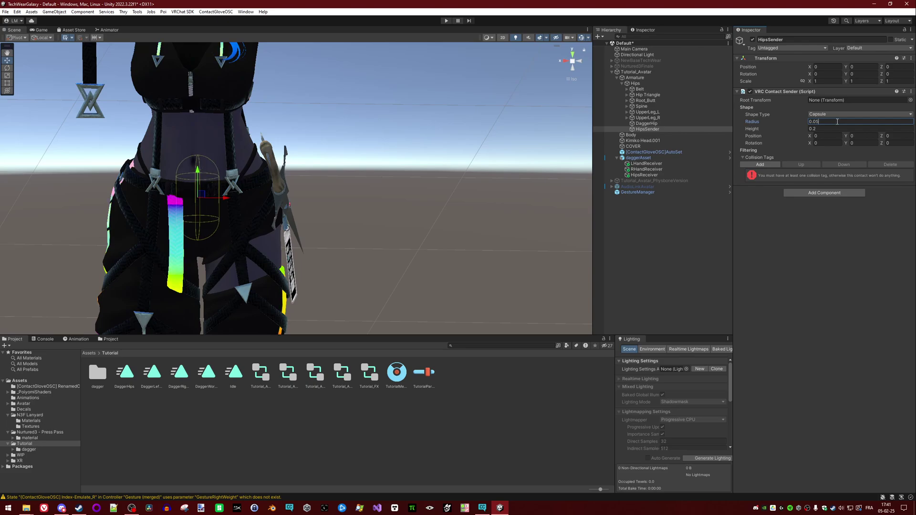
# Step: Move HipsSender onto the hip dagger, to about X 0.198, Y 0.018, Z -0.021, and tilt it about -49.6° in X along the dagger
pyautogui.moveTo(226, 197); pyautogui.dragTo(318, 196)
pyautogui.keyDown('alt'); pyautogui.moveTo(420, 179); pyautogui.dragTo(220, 197); pyautogui.keyUp('alt')
pyautogui.press('e')
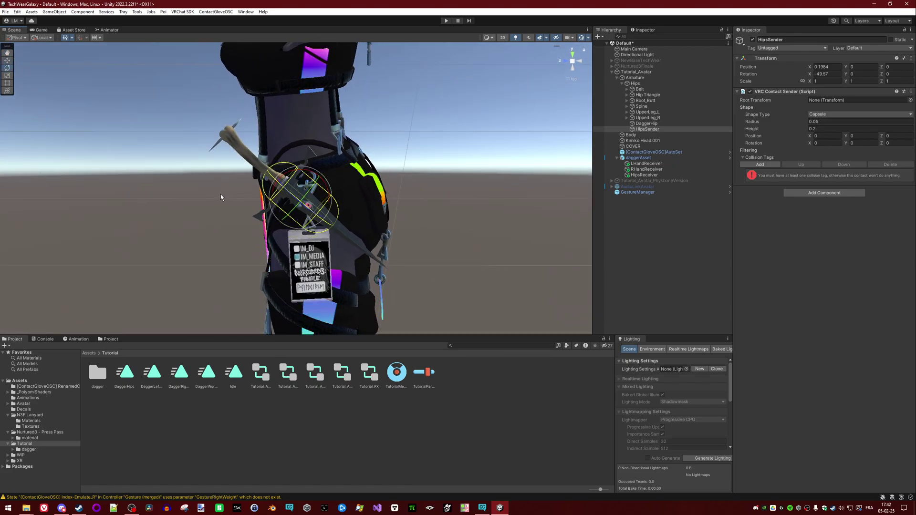
pyautogui.press('w')
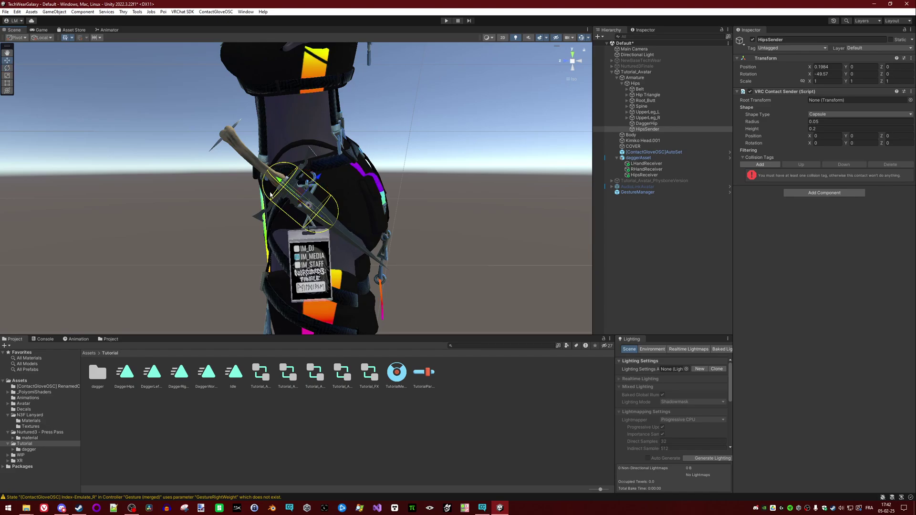
pyautogui.moveTo(279, 180); pyautogui.dragTo(268, 172)
# Step: Enlarge HipsSender's capsule around the dagger to a radius of 0.08 and a height of 0.3
pyautogui.moveTo(429, 192); pyautogui.dragTo(458, 175, button='right')
pyautogui.click(841, 121)
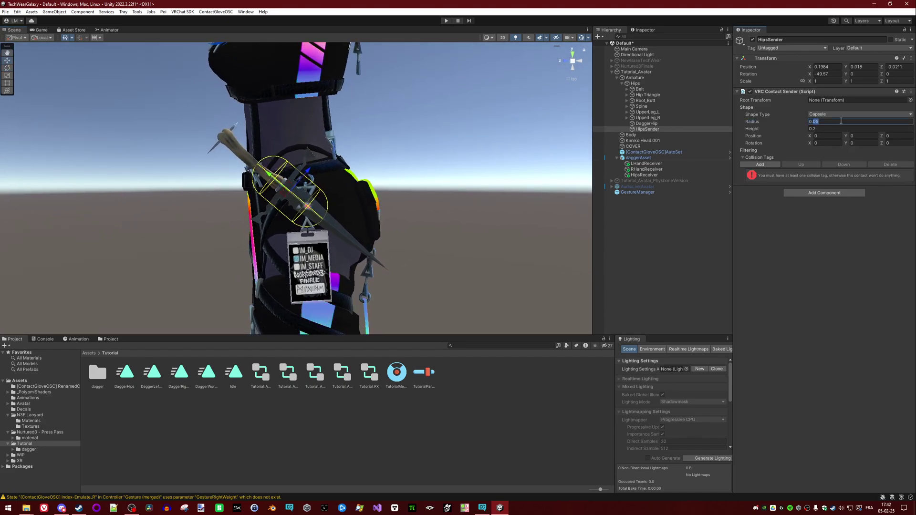
pyautogui.click(841, 121)
pyautogui.press('BackSpace')
pyautogui.write('6')
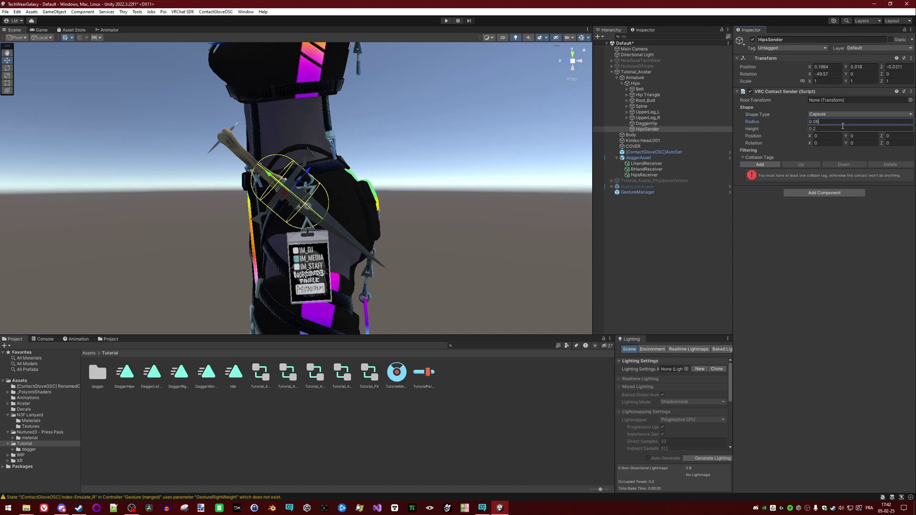
pyautogui.press('BackSpace')
pyautogui.write('8')
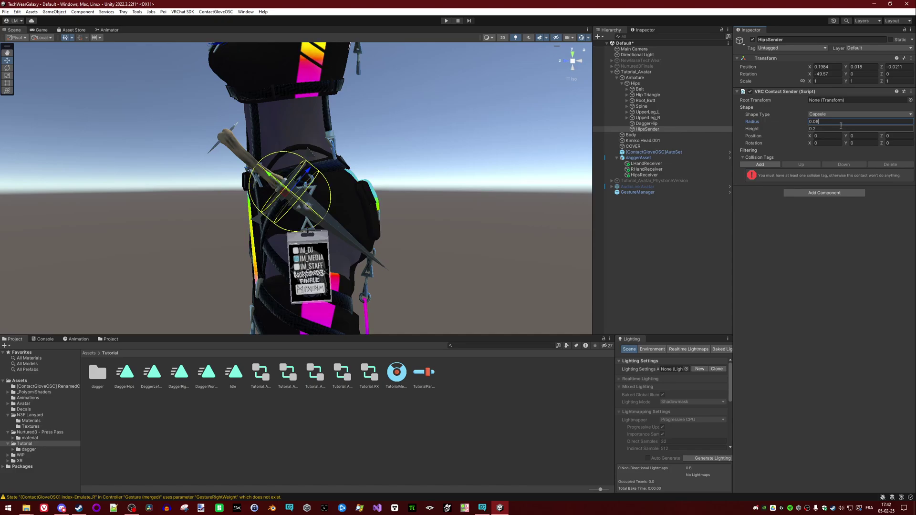
pyautogui.click(827, 129)
pyautogui.press('BackSpace')
pyautogui.write('4')
pyautogui.press('BackSpace')
pyautogui.write('3')
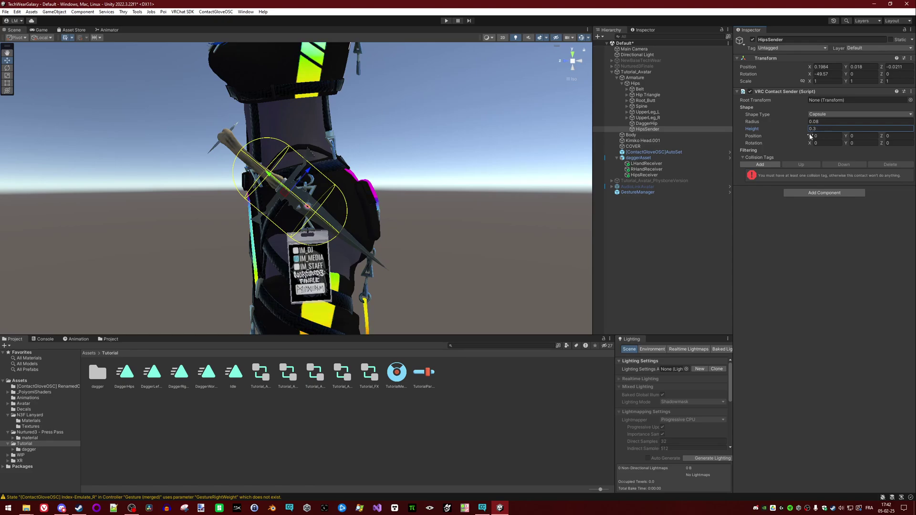
# Step: Add a custom collision tag to HipsSender and set it to HipsReceiver's tag, DaggerHipsSignal
pyautogui.click(761, 164)
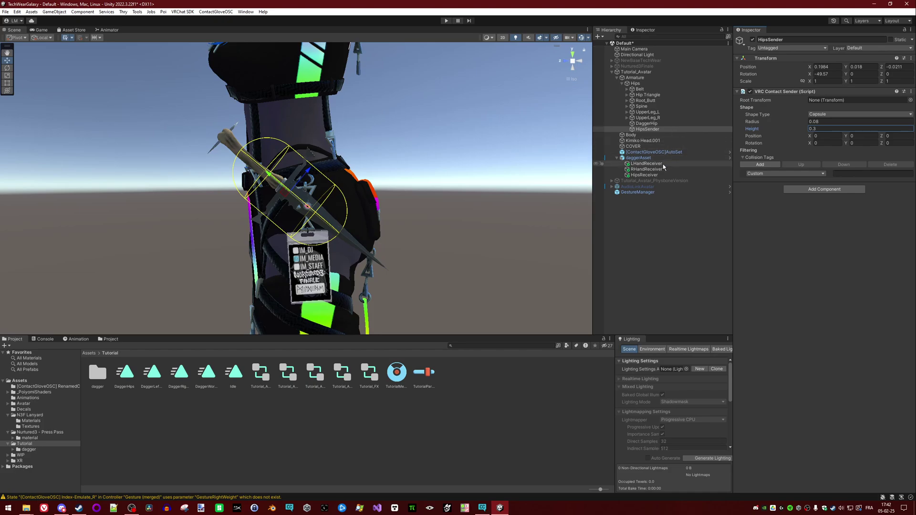
pyautogui.click(659, 175)
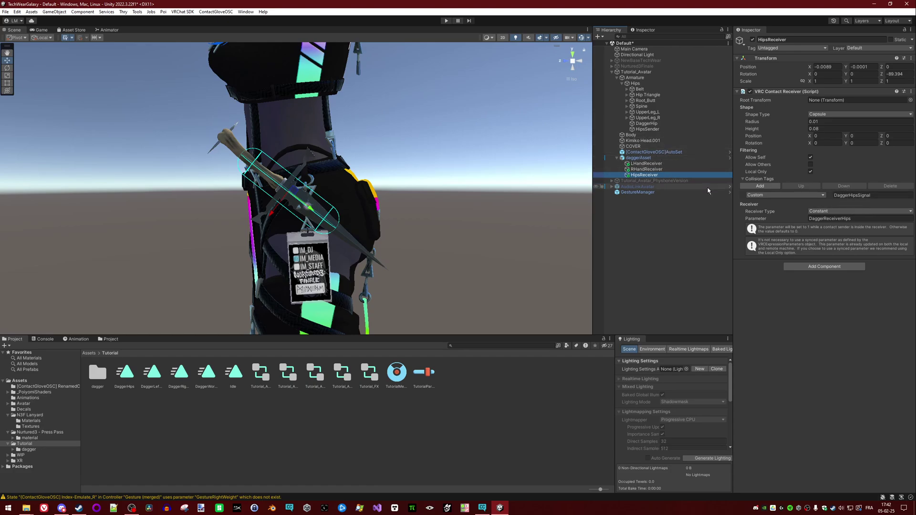
pyautogui.click(853, 196)
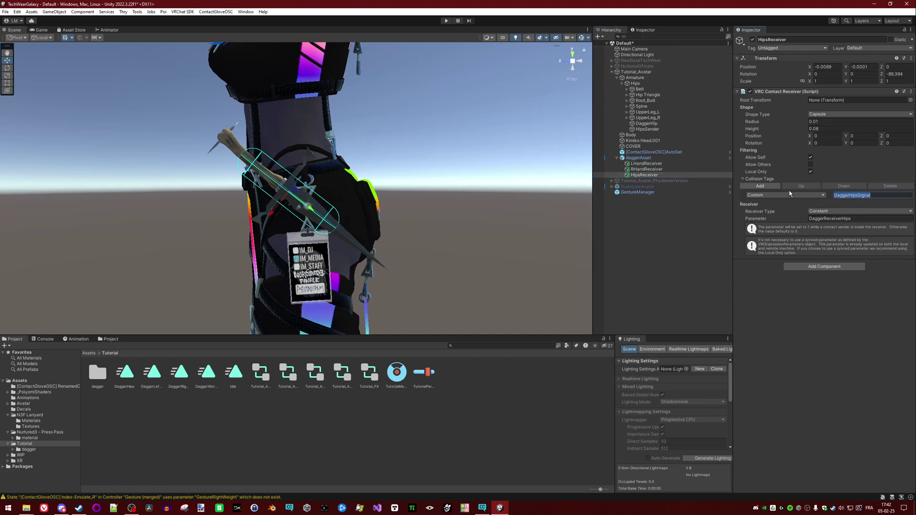
pyautogui.click(834, 195)
pyautogui.doubleClick(862, 195)
pyautogui.hotkey('ctrl', 'c')
pyautogui.click(838, 195)
pyautogui.click(674, 130)
pyautogui.click(854, 174)
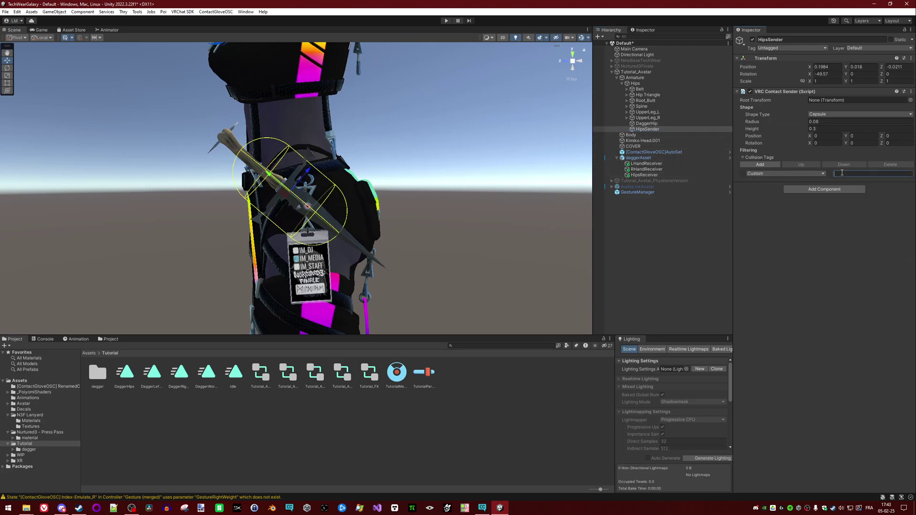
pyautogui.hotkey('ctrl', 'v')
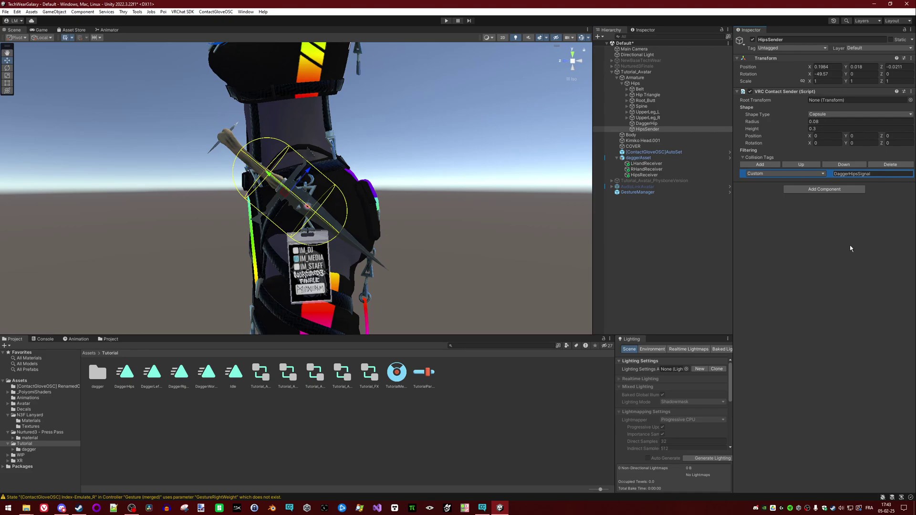
# Step: Examine the contact shapes around the hip dagger from several angles, with Tutorial_Avatar and daggerAsset selected in turn
pyautogui.keyDown('alt'); pyautogui.moveTo(420, 157); pyautogui.dragTo(410, 221); pyautogui.keyUp('alt')
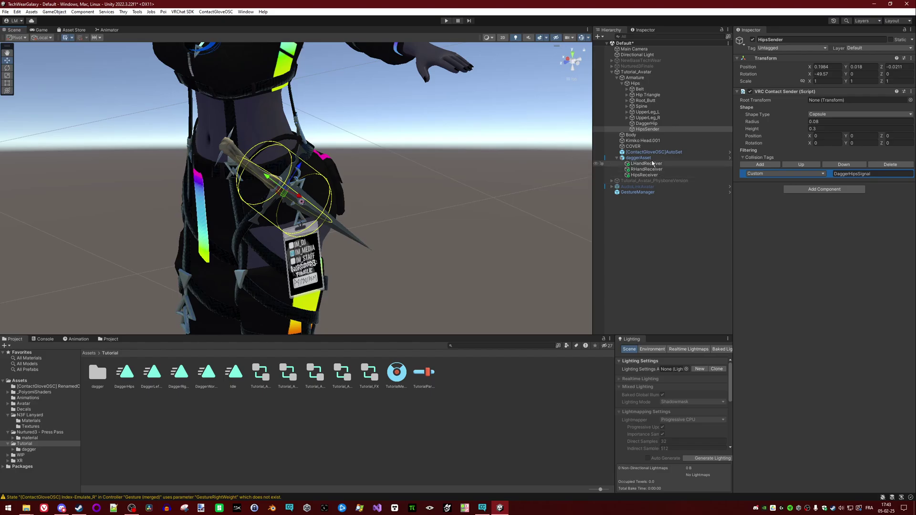
pyautogui.click(674, 72)
pyautogui.keyDown('alt'); pyautogui.moveTo(377, 159); pyautogui.dragTo(261, 197); pyautogui.keyUp('alt')
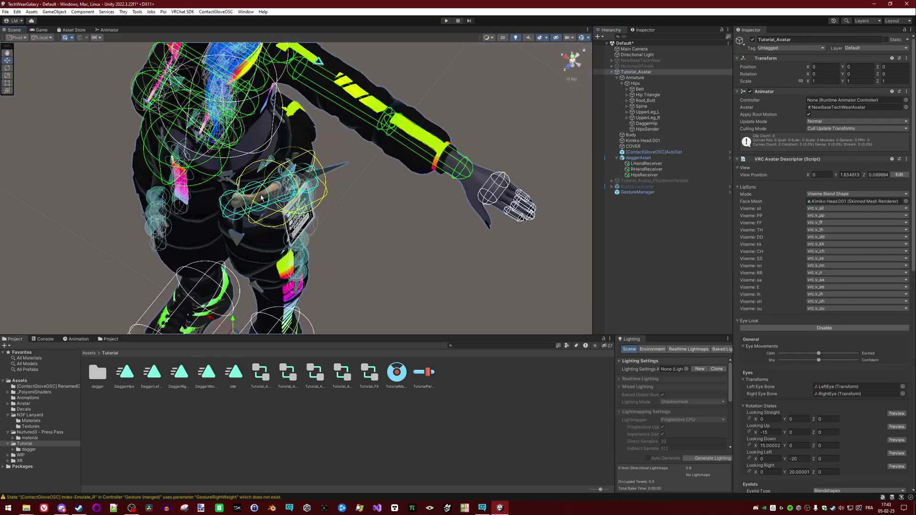
pyautogui.keyDown('alt'); pyautogui.moveTo(332, 205); pyautogui.dragTo(429, 157); pyautogui.keyUp('alt')
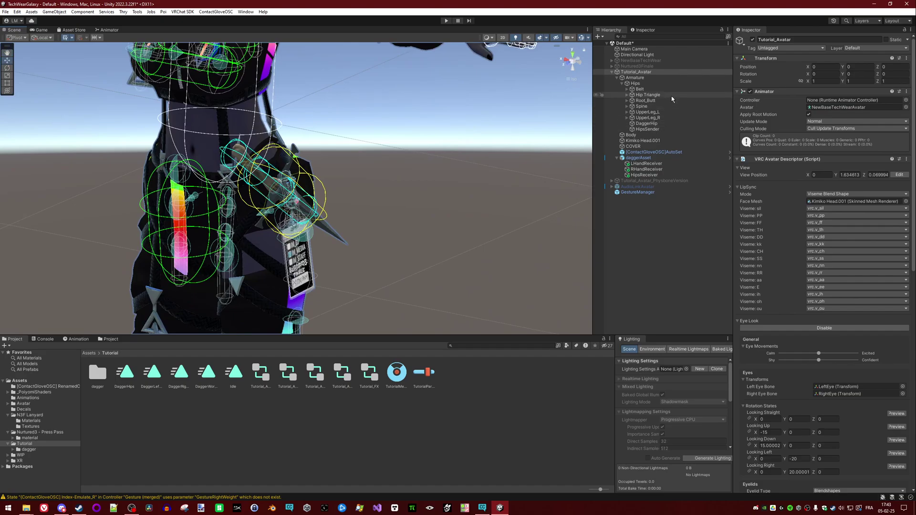
pyautogui.click(663, 157)
pyautogui.keyDown('alt'); pyautogui.moveTo(487, 197); pyautogui.dragTo(368, 144); pyautogui.keyUp('alt')
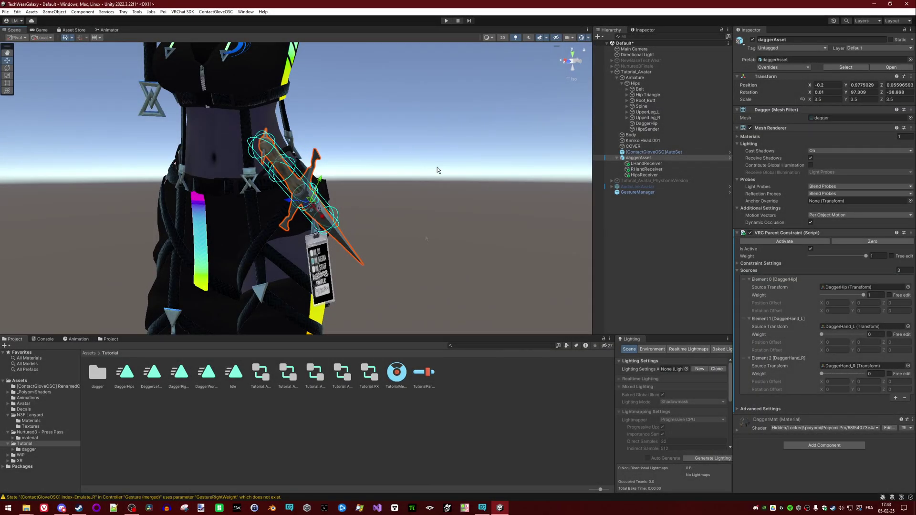
pyautogui.keyDown('alt'); pyautogui.moveTo(405, 192); pyautogui.dragTo(386, 170); pyautogui.keyUp('alt')
pyautogui.keyDown('alt'); pyautogui.moveTo(385, 175); pyautogui.dragTo(260, 230); pyautogui.keyUp('alt')
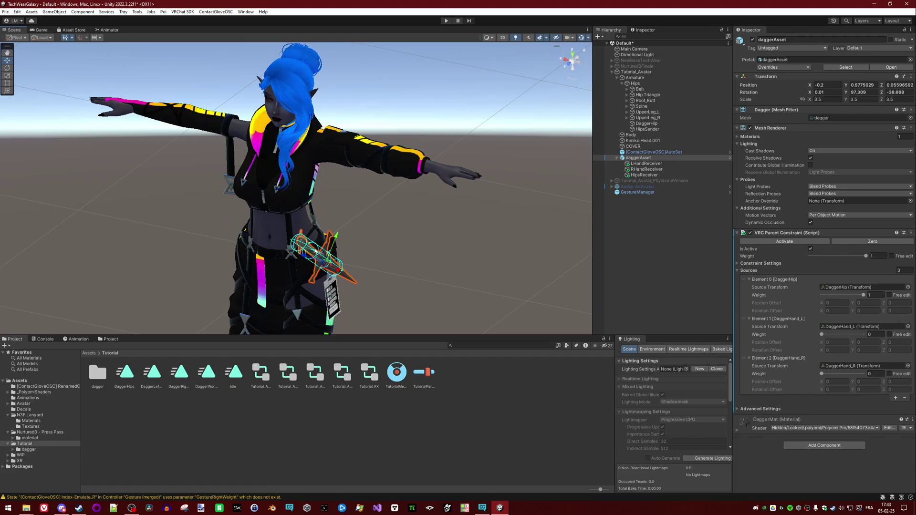
pyautogui.keyDown('alt'); pyautogui.moveTo(393, 248); pyautogui.dragTo(307, 252); pyautogui.keyUp('alt')
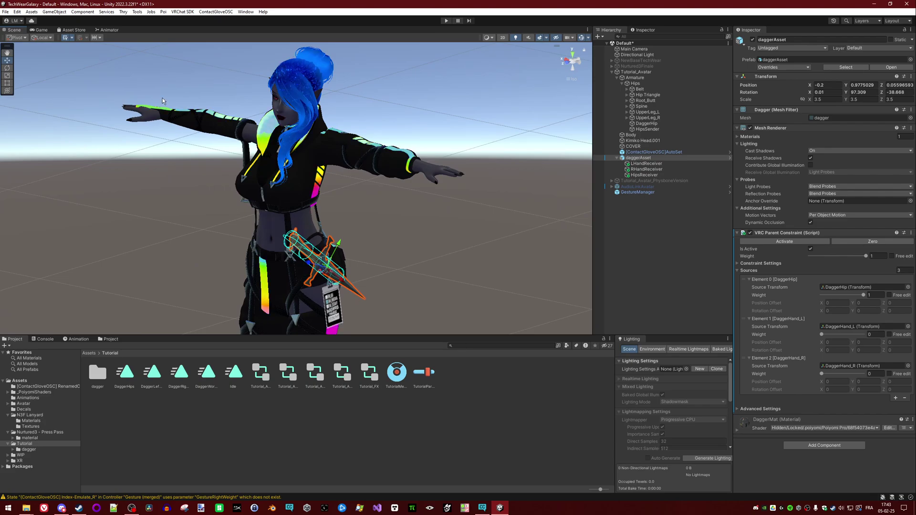
pyautogui.keyDown('alt'); pyautogui.moveTo(160, 196); pyautogui.dragTo(220, 204); pyautogui.keyUp('alt')
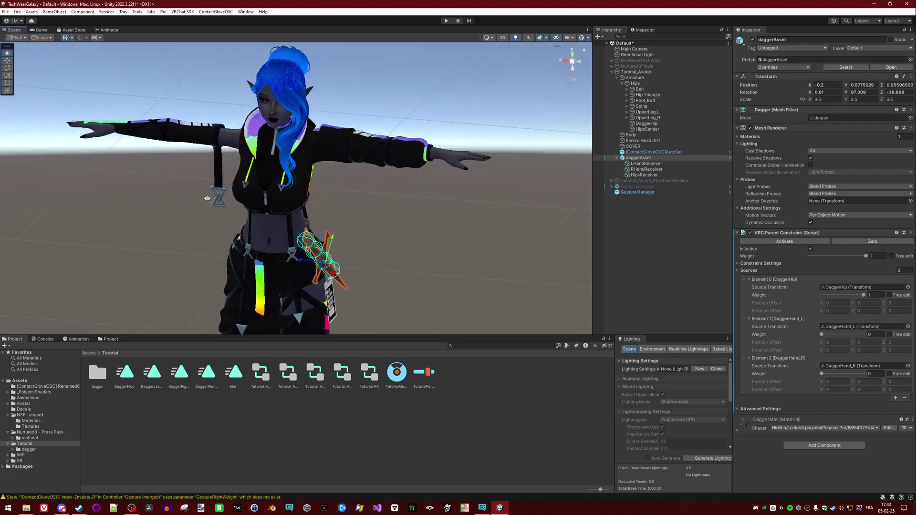
pyautogui.keyDown('alt'); pyautogui.moveTo(468, 227); pyautogui.dragTo(406, 259); pyautogui.keyUp('alt')
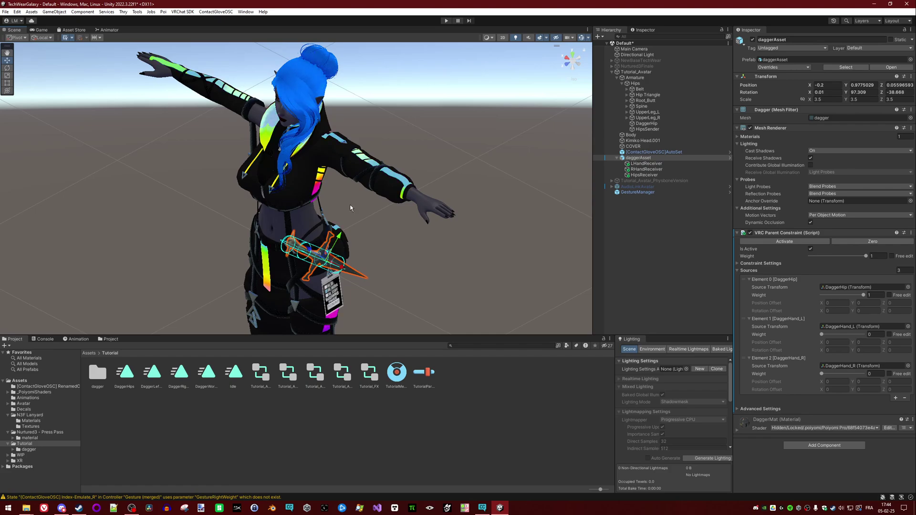
pyautogui.keyDown('alt'); pyautogui.moveTo(306, 253); pyautogui.dragTo(387, 209); pyautogui.keyUp('alt')
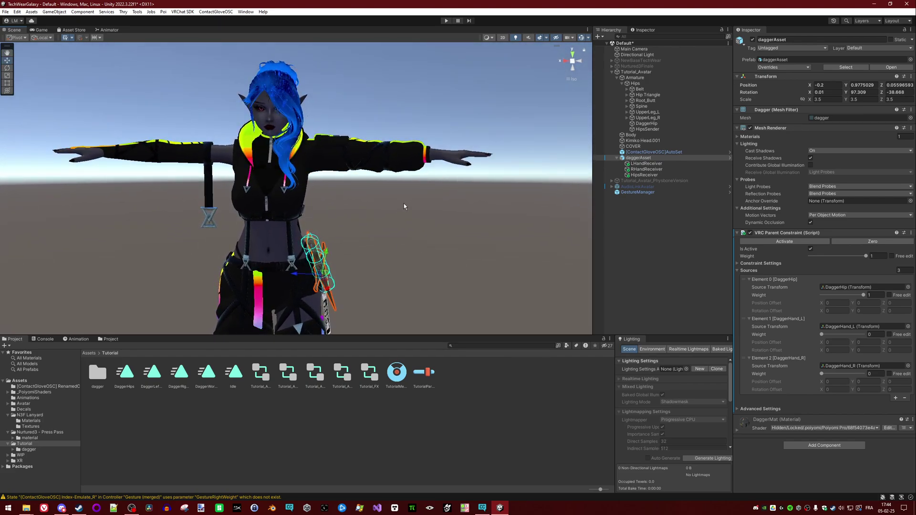
# Step: Open the Tutorial_FX animator controller and review its GestureLeft and GestureRight parameters, the available parameter types and its layers
pyautogui.doubleClick(369, 371)
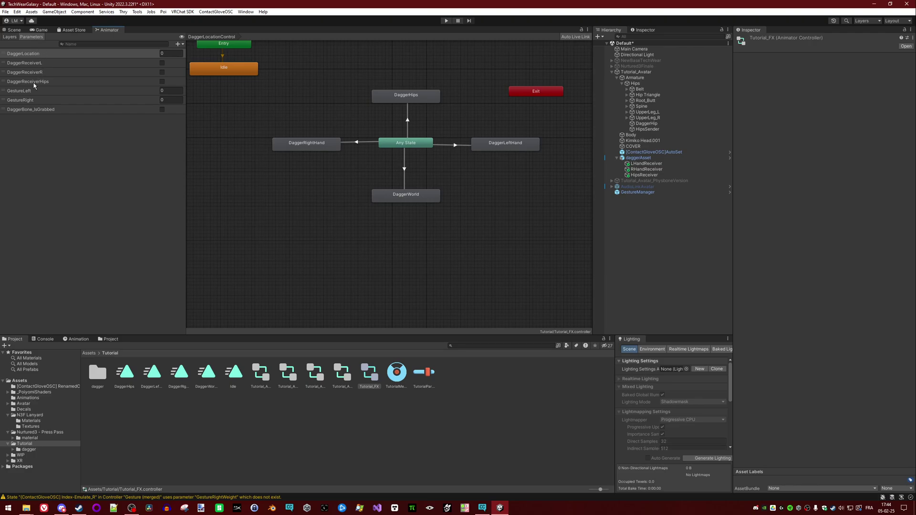
pyautogui.click(43, 91)
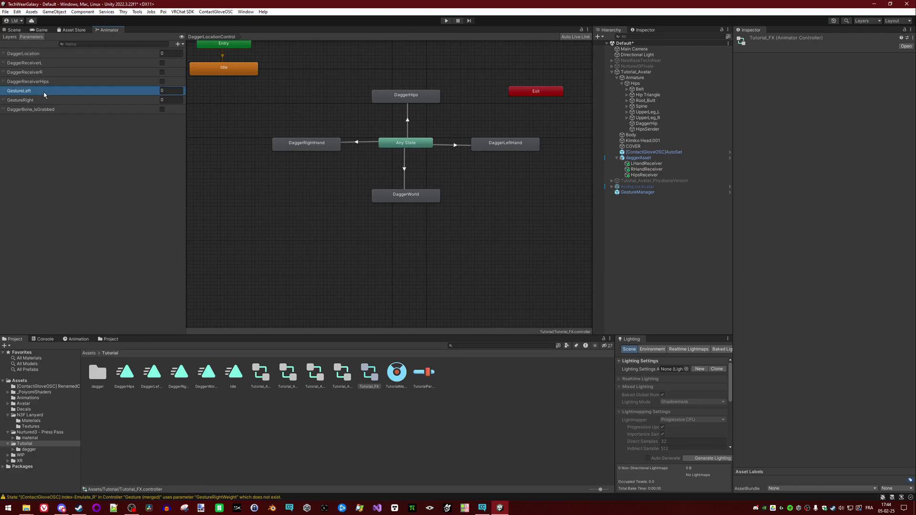
pyautogui.click(44, 101)
pyautogui.click(44, 93)
pyautogui.click(44, 100)
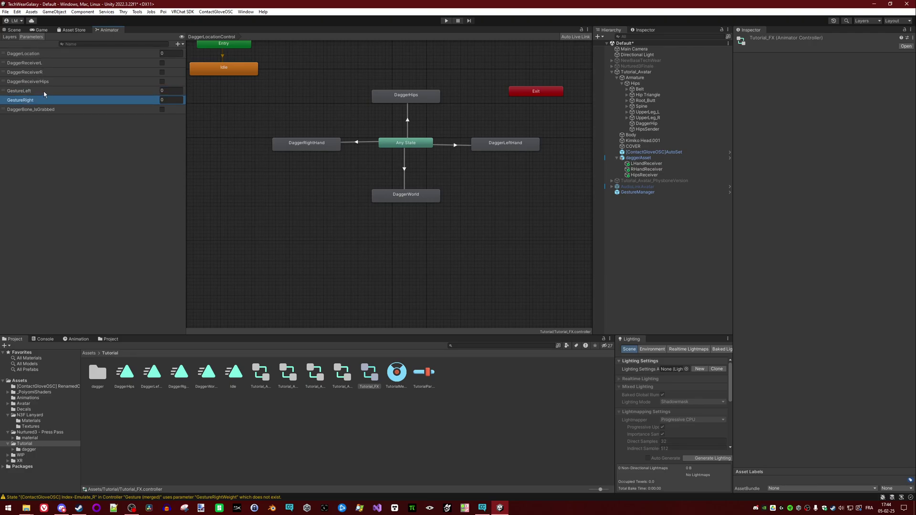
pyautogui.click(42, 93)
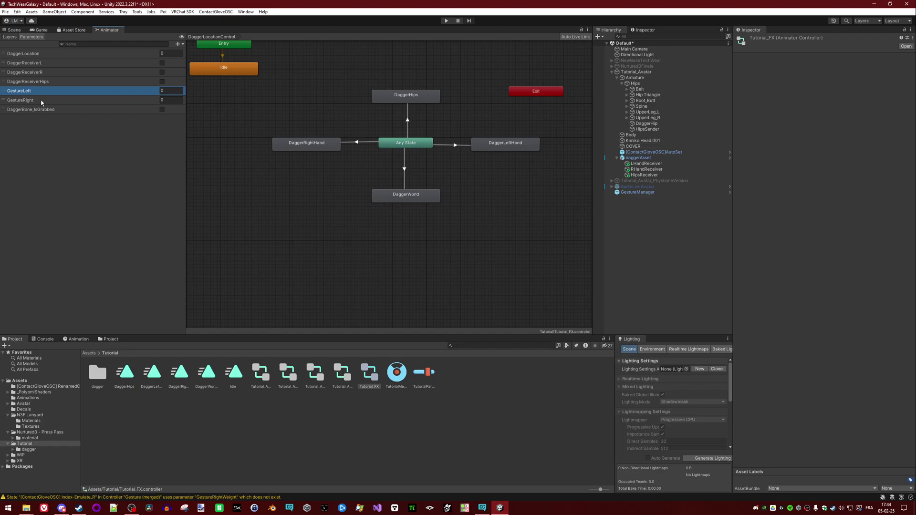
pyautogui.click(42, 97)
pyautogui.click(41, 92)
pyautogui.click(43, 97)
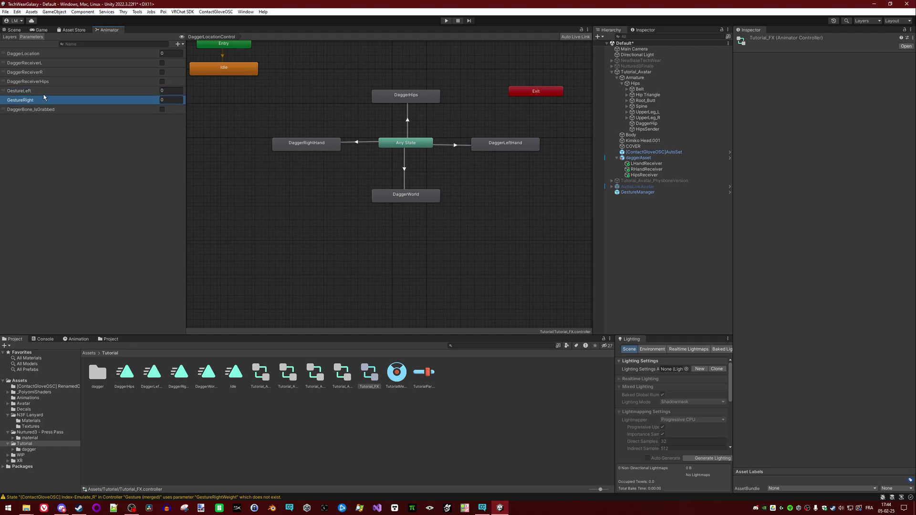
pyautogui.click(43, 94)
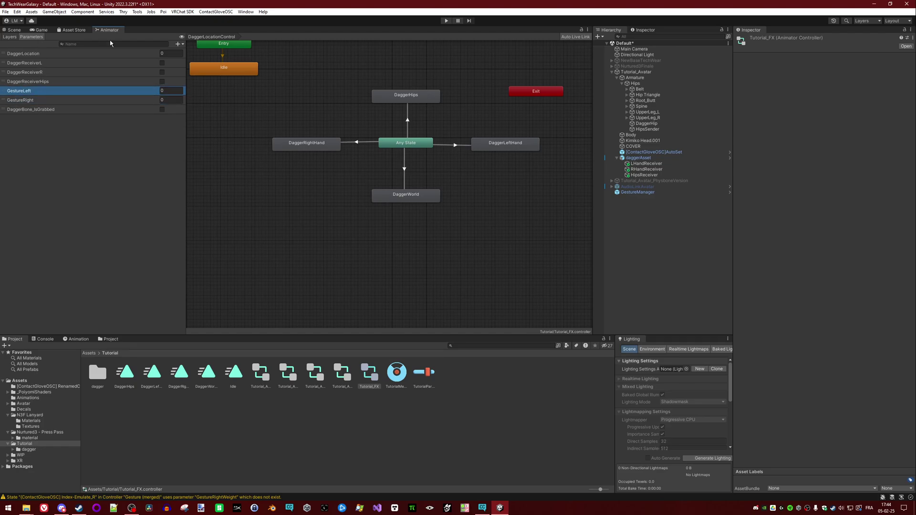
pyautogui.click(42, 98)
pyautogui.click(45, 92)
pyautogui.click(49, 97)
pyautogui.click(53, 93)
pyautogui.click(56, 96)
pyautogui.click(58, 91)
pyautogui.click(179, 43)
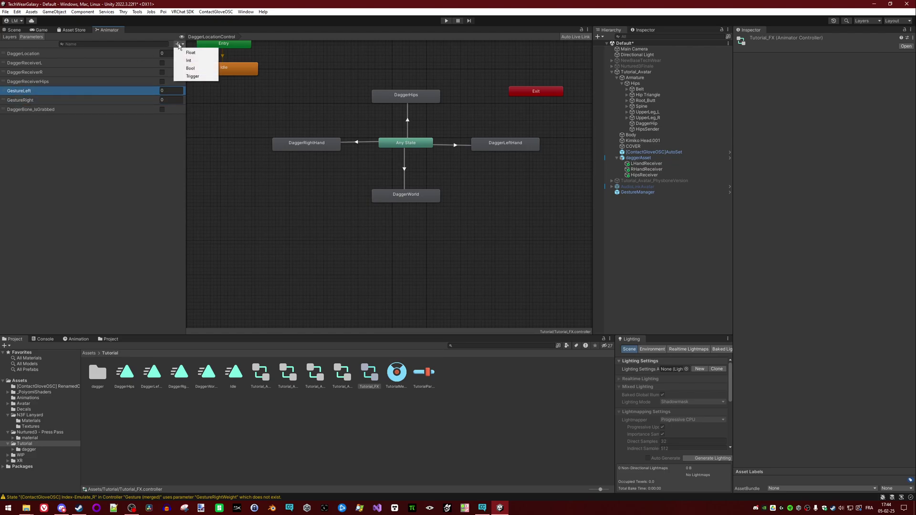
pyautogui.click(62, 100)
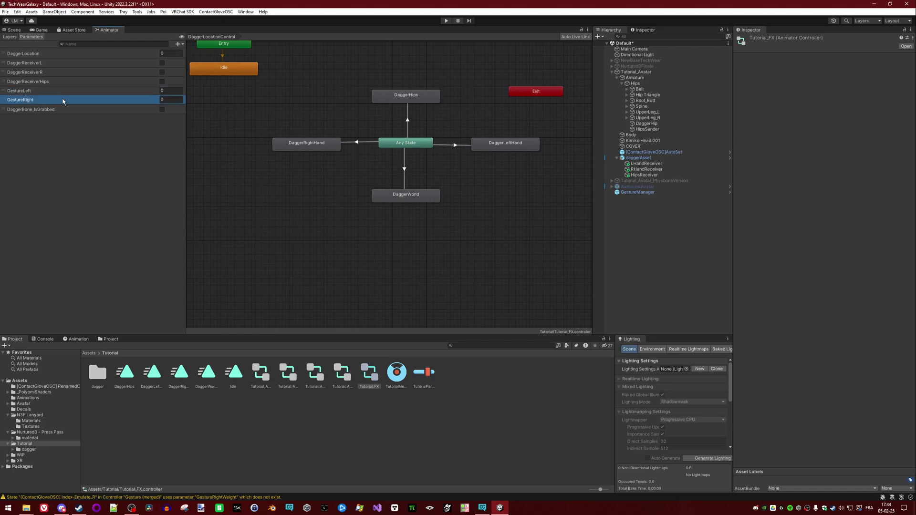
pyautogui.click(9, 92)
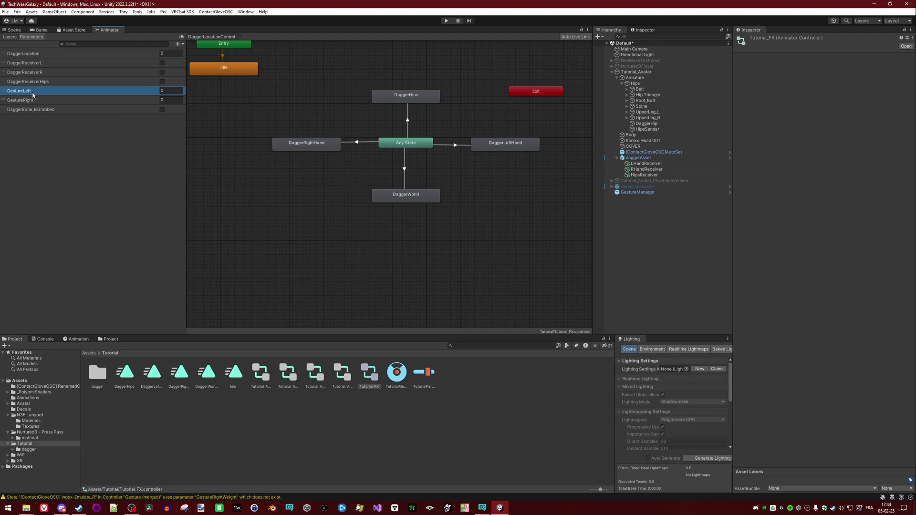
pyautogui.click(9, 36)
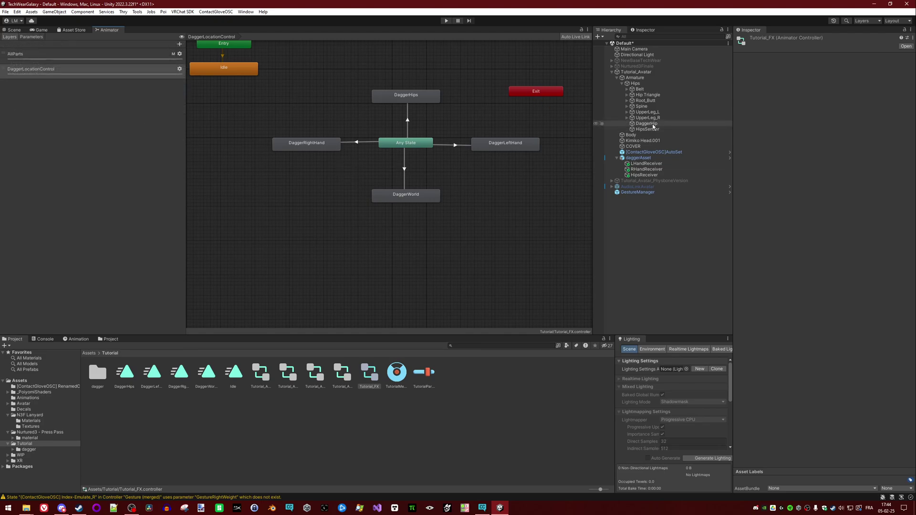
# Step: Compare the collision tags and parameter names of LHandReceiver, RHandReceiver and HipsReceiver
pyautogui.click(664, 163)
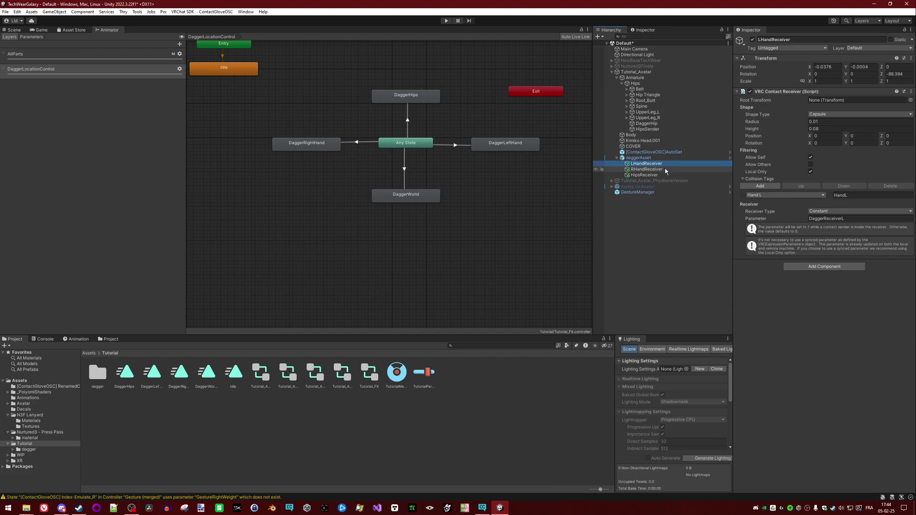
pyautogui.click(668, 169)
pyautogui.click(667, 174)
pyautogui.click(667, 169)
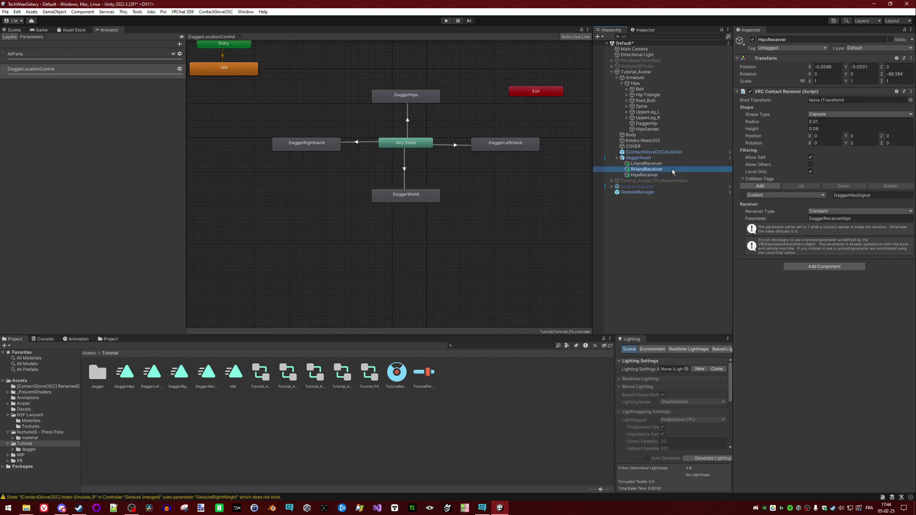
pyautogui.click(665, 163)
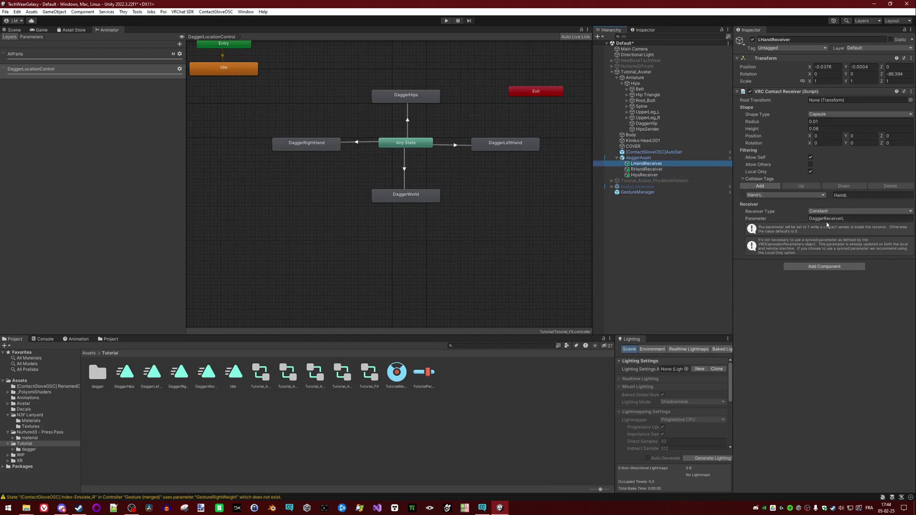
pyautogui.click(645, 170)
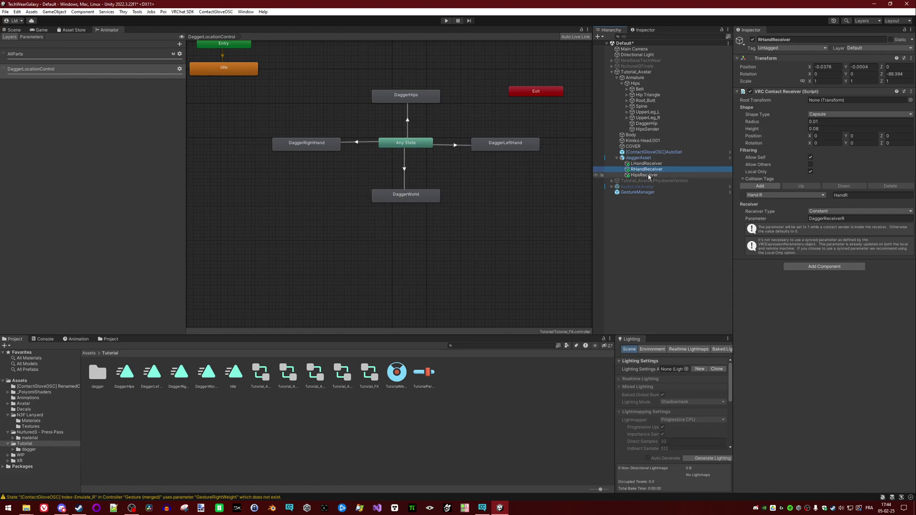
pyautogui.click(654, 175)
pyautogui.click(658, 169)
pyautogui.click(660, 164)
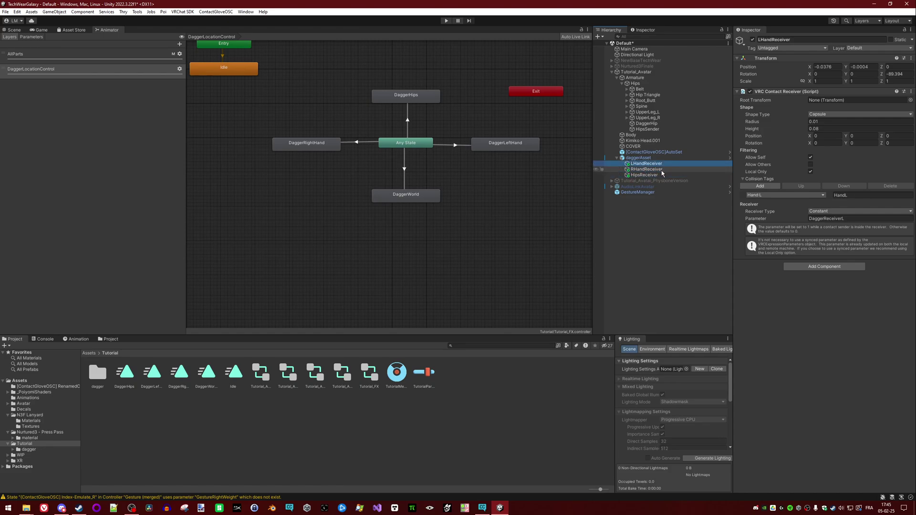
pyautogui.click(660, 169)
pyautogui.click(656, 174)
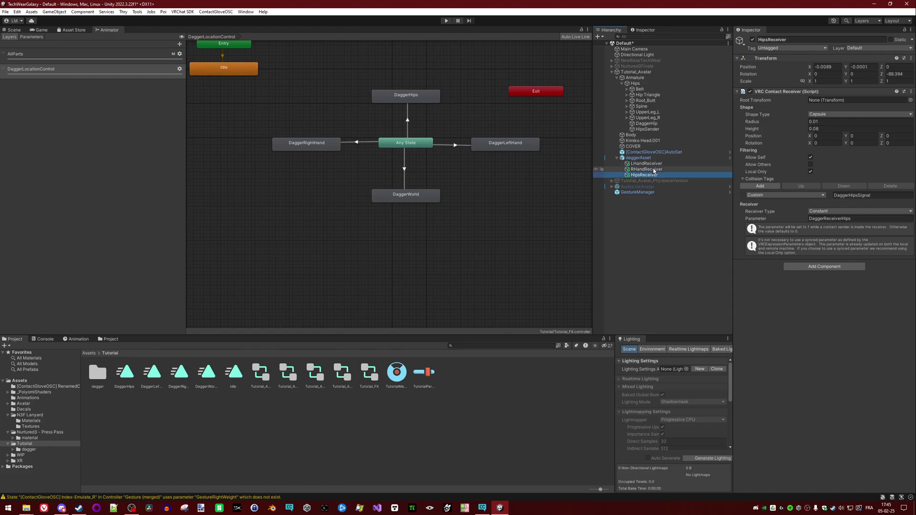
# Step: Compare the Tutorial_FX animator parameters with the parameter names of LHandReceiver, RHandReceiver and HipsReceiver
pyautogui.click(39, 38)
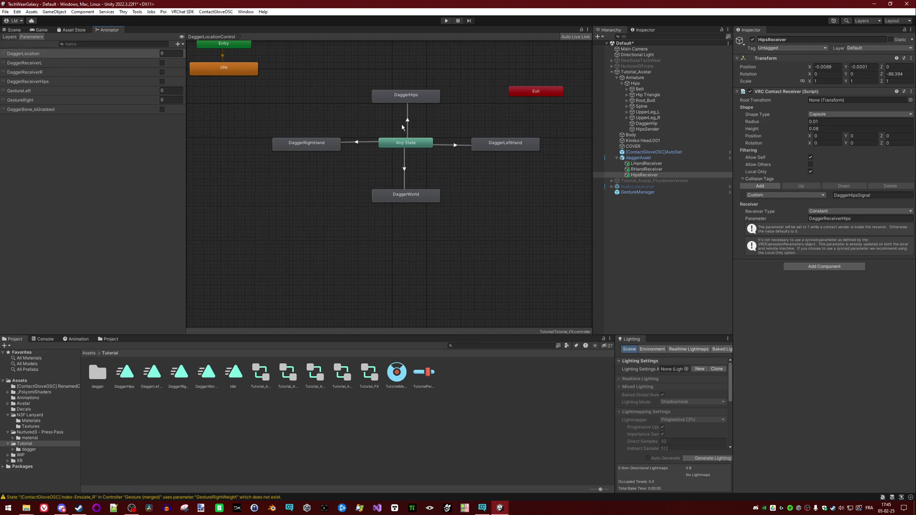
pyautogui.click(665, 170)
pyautogui.click(666, 163)
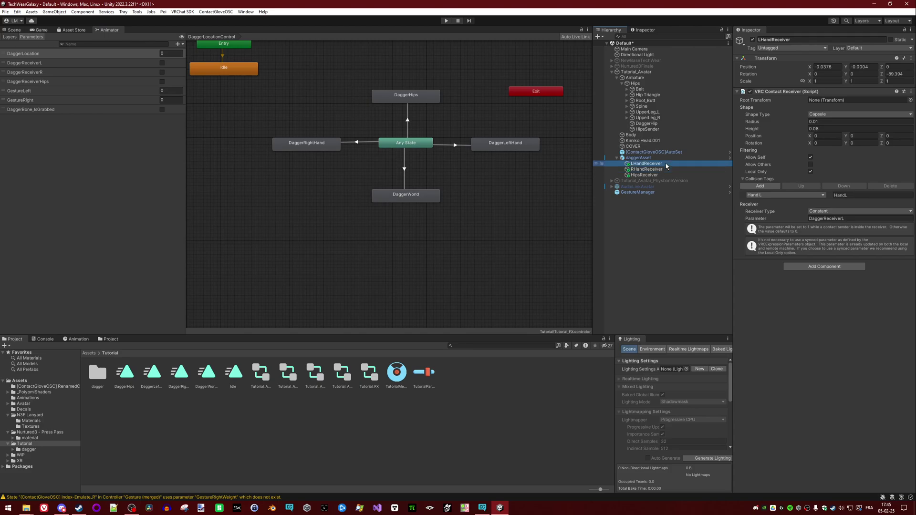
pyautogui.click(178, 43)
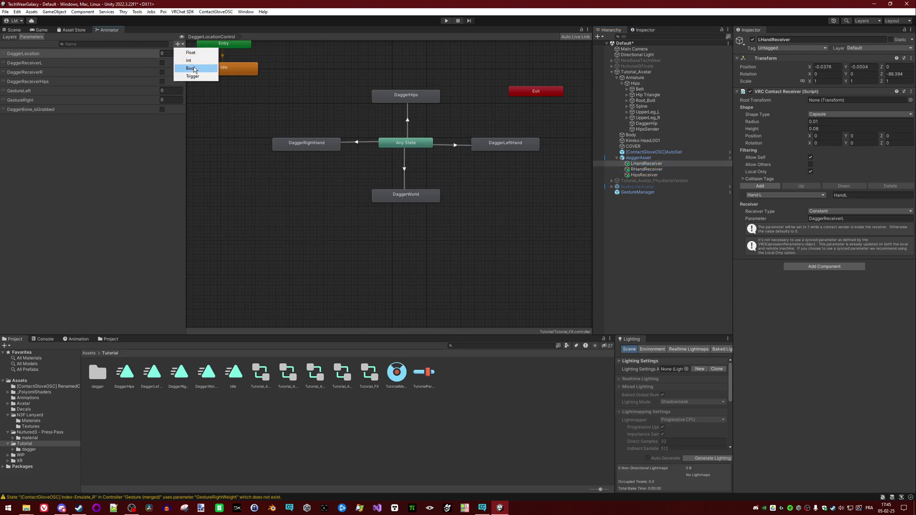
pyautogui.click(75, 71)
pyautogui.click(75, 82)
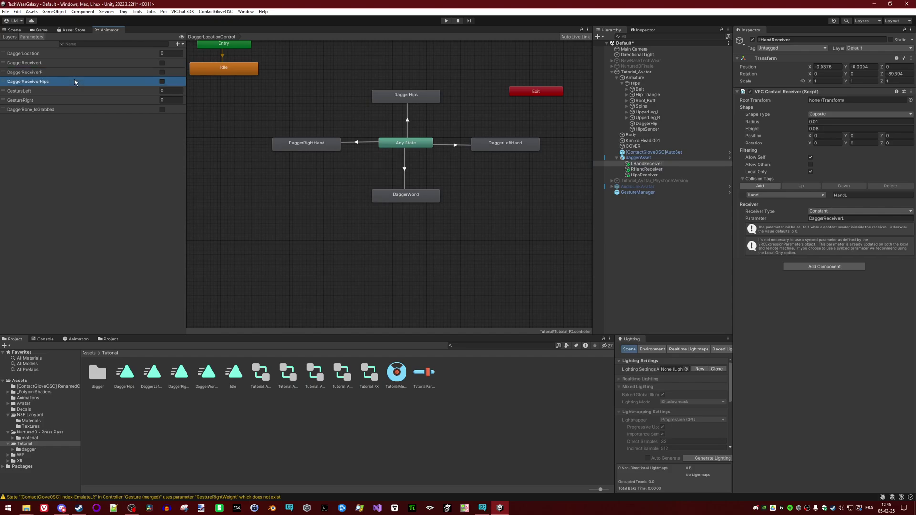
pyautogui.click(646, 169)
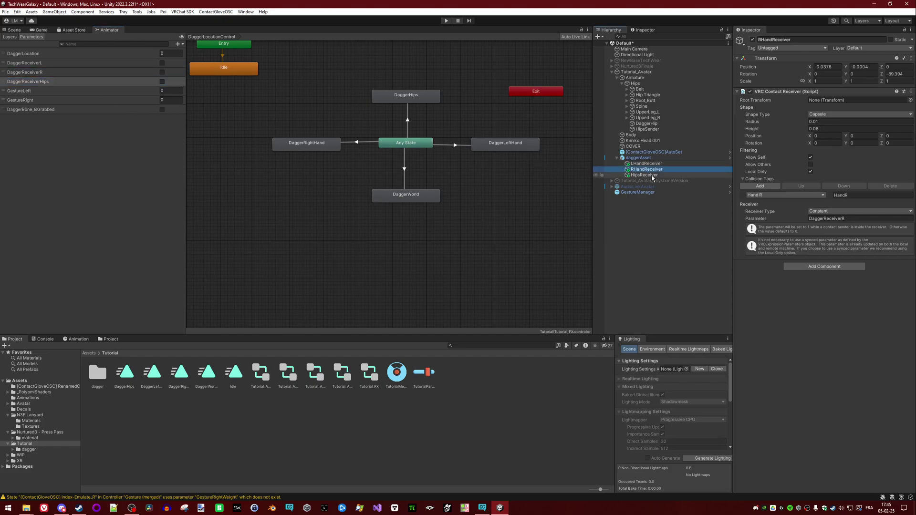
pyautogui.click(652, 175)
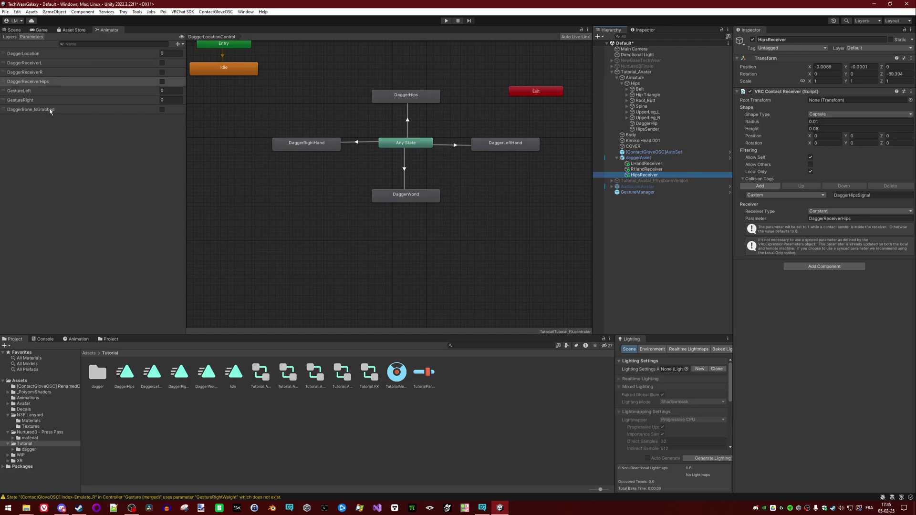
pyautogui.click(44, 54)
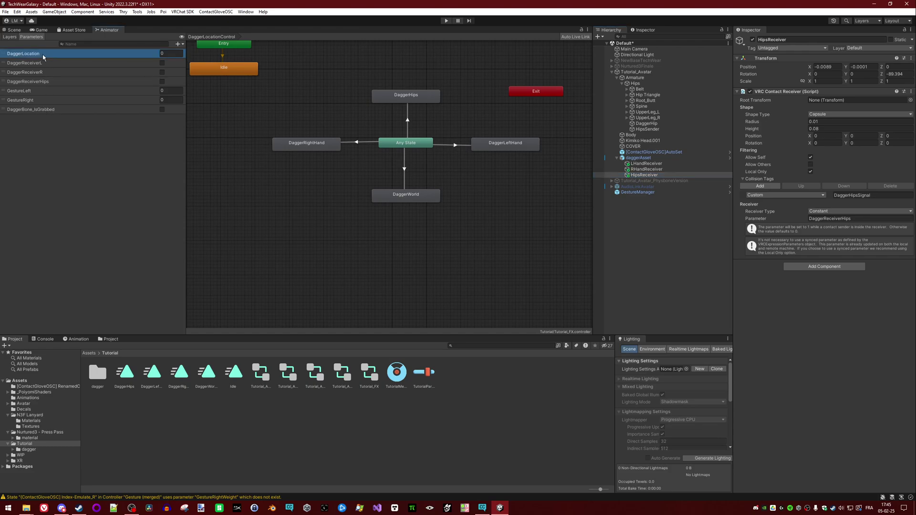
# Step: Add an animator layer named DaggerGrab_Gesture and raise its weight to the maximum
pyautogui.click(9, 37)
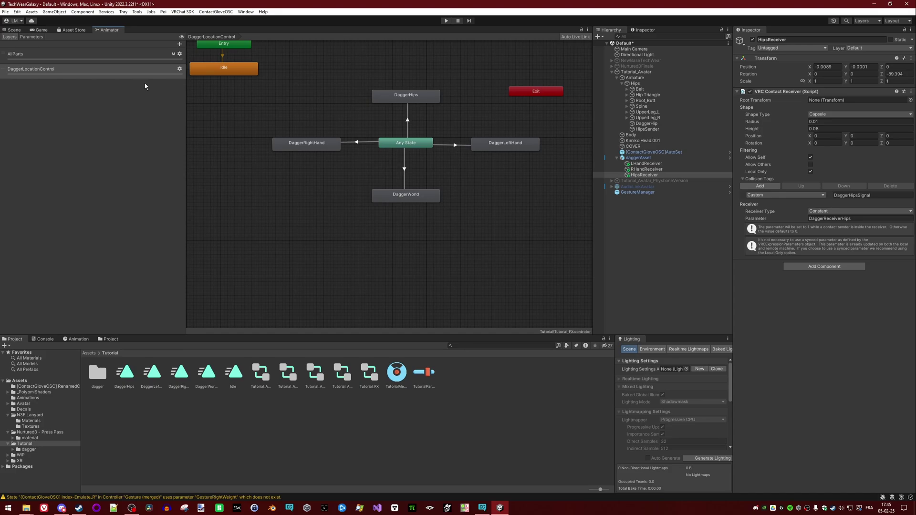
pyautogui.click(180, 44)
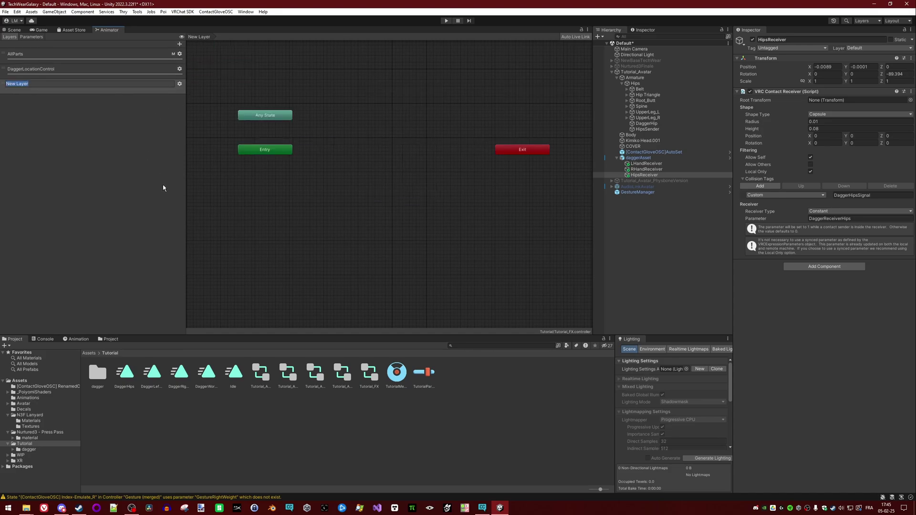
pyautogui.write('DaggerGrab_Gesture')
pyautogui.press('Return')
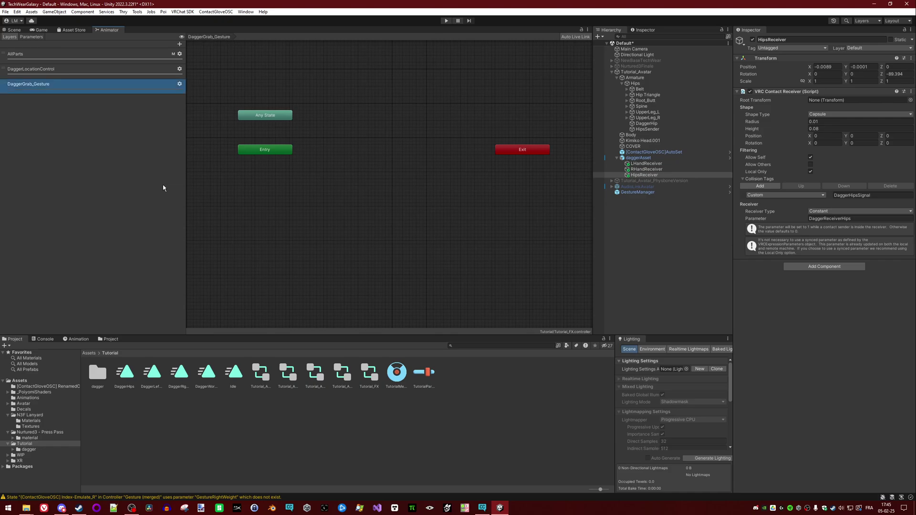
pyautogui.click(180, 84)
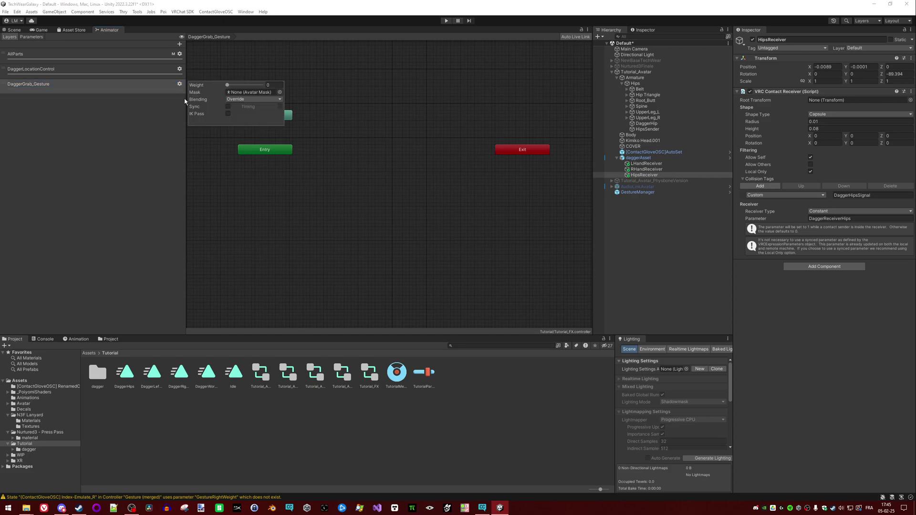
pyautogui.moveTo(227, 85); pyautogui.dragTo(264, 86)
pyautogui.click(146, 129)
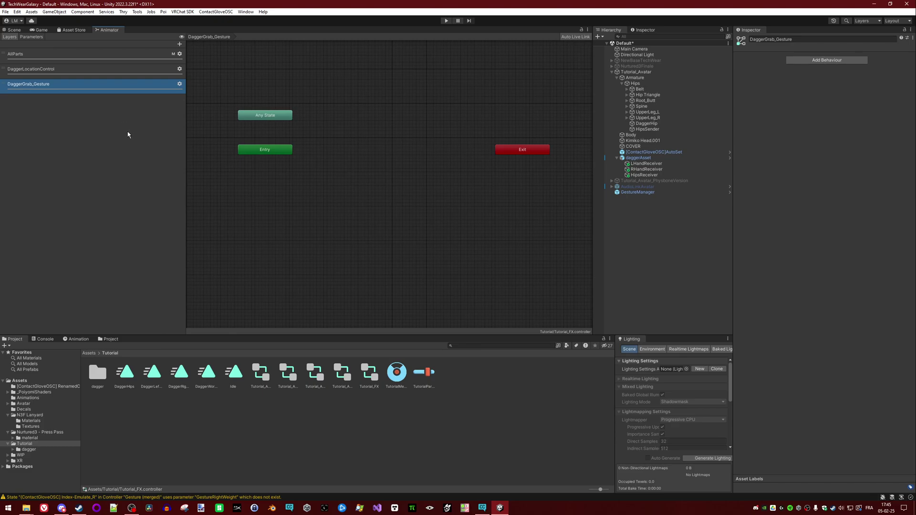
# Step: Line up the Any State and Entry nodes and add four states from the Idle animation clip to the DaggerGrab_Gesture layer
pyautogui.moveTo(278, 117)
pyautogui.mouseDown()
pyautogui.moveTo(275, 132)
pyautogui.moveTo(271, 115)
pyautogui.mouseUp()
pyautogui.moveTo(276, 149); pyautogui.dragTo(271, 136)
pyautogui.click(240, 376)
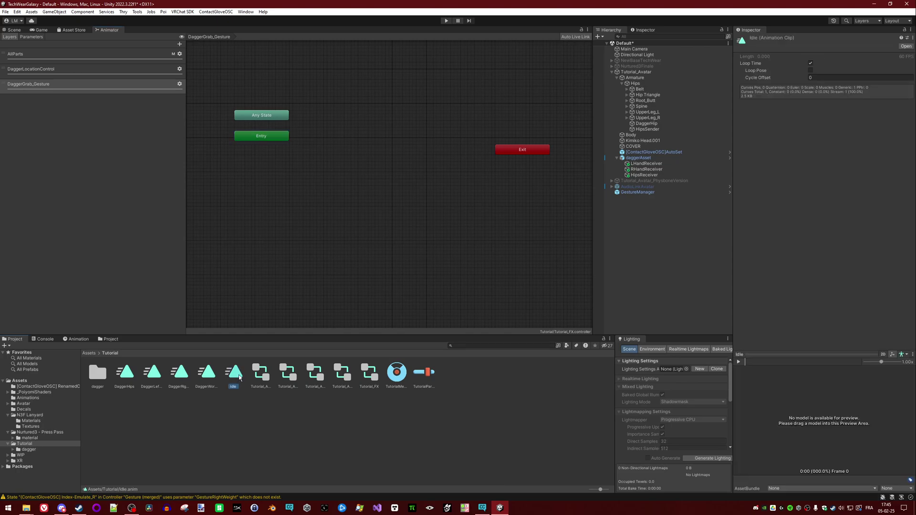
pyautogui.moveTo(239, 376); pyautogui.dragTo(372, 157)
pyautogui.moveTo(353, 167); pyautogui.dragTo(353, 167)
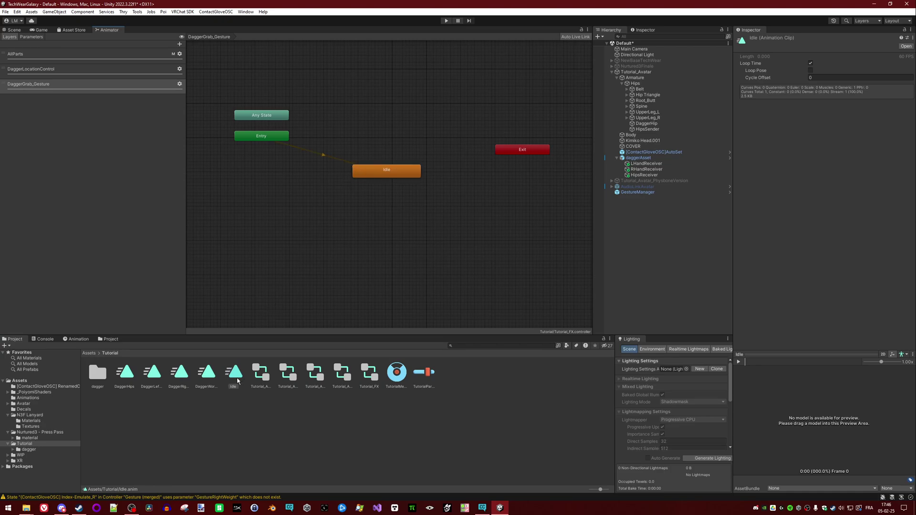
pyautogui.moveTo(293, 213); pyautogui.dragTo(293, 213)
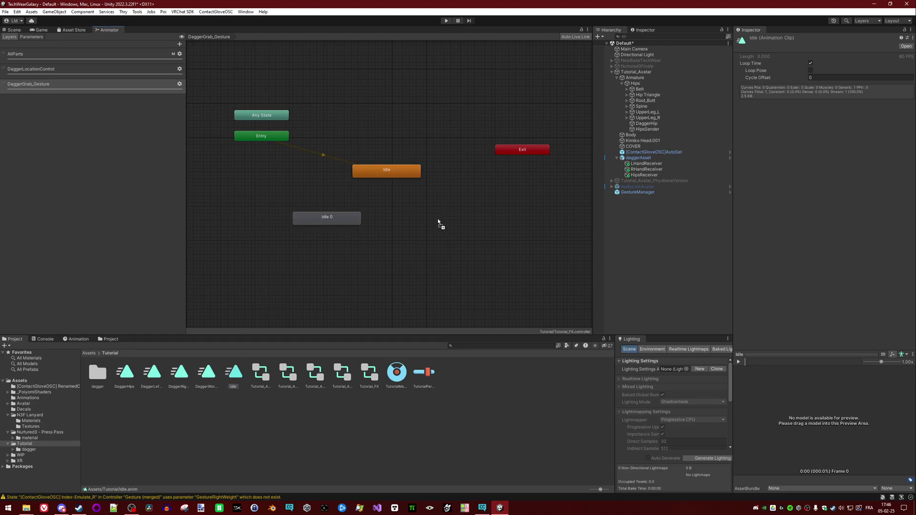
pyautogui.moveTo(438, 221); pyautogui.dragTo(437, 221)
pyautogui.moveTo(232, 372); pyautogui.dragTo(380, 266)
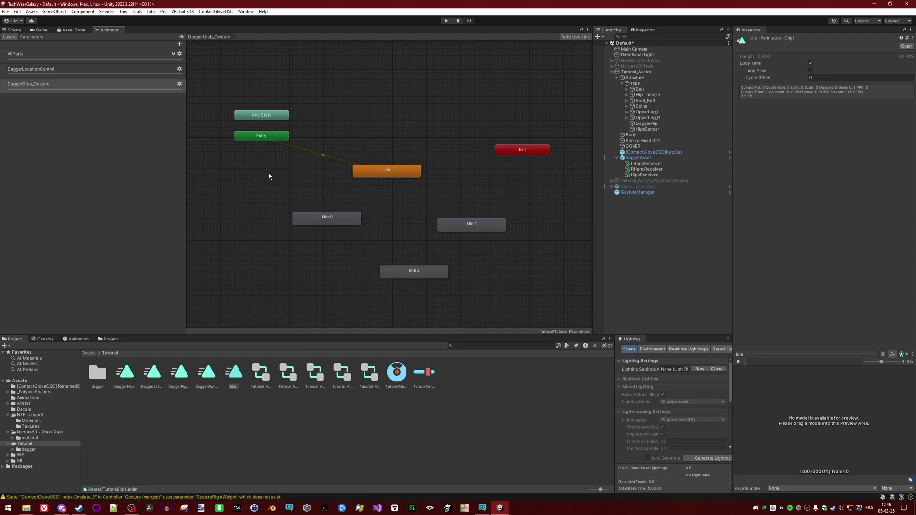
# Step: Place Entry directly above the default Idle state and arrange the other three Idle states in a diamond below it
pyautogui.moveTo(250, 139); pyautogui.dragTo(377, 115)
pyautogui.moveTo(392, 175); pyautogui.dragTo(391, 135)
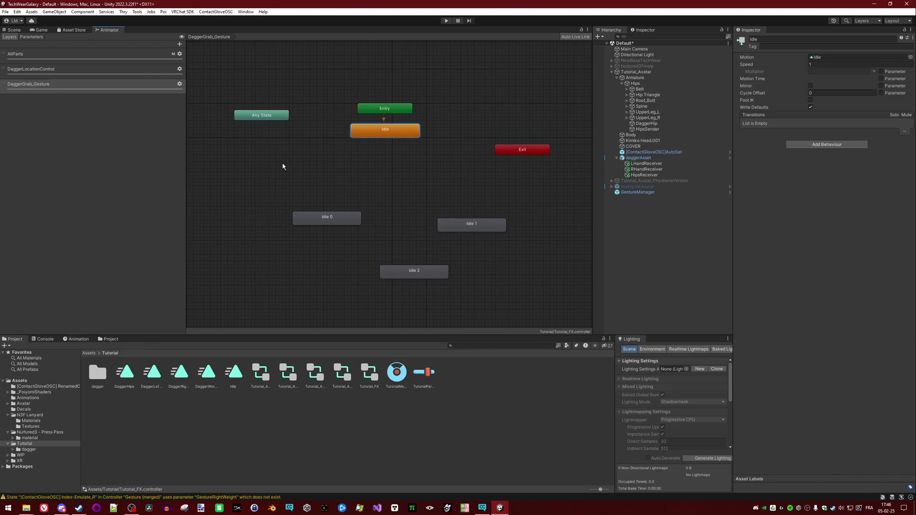
pyautogui.moveTo(348, 221); pyautogui.dragTo(327, 180)
pyautogui.moveTo(453, 230); pyautogui.dragTo(449, 176)
pyautogui.moveTo(402, 276); pyautogui.dragTo(376, 235)
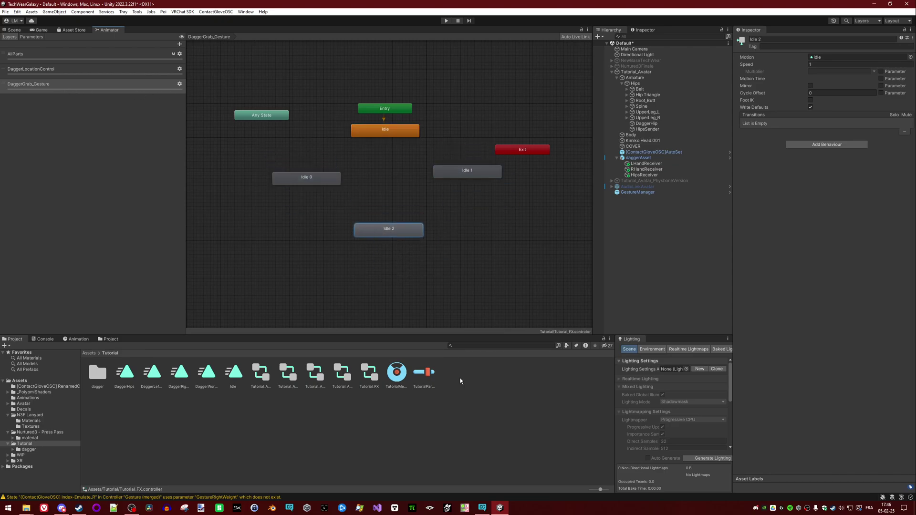
# Step: Review the DaggerLocation expression parameter and the conditions on the four Any State transitions in the DaggerLocationControl layer
pyautogui.click(422, 374)
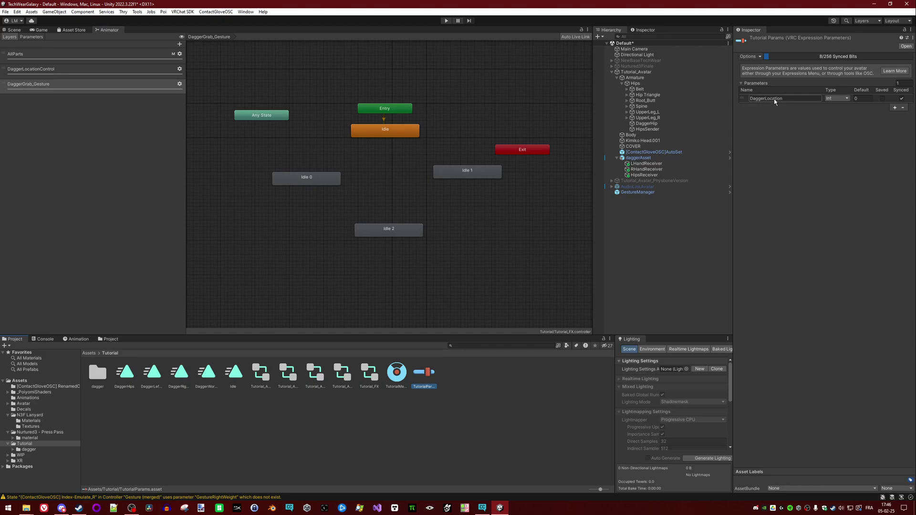
pyautogui.click(67, 70)
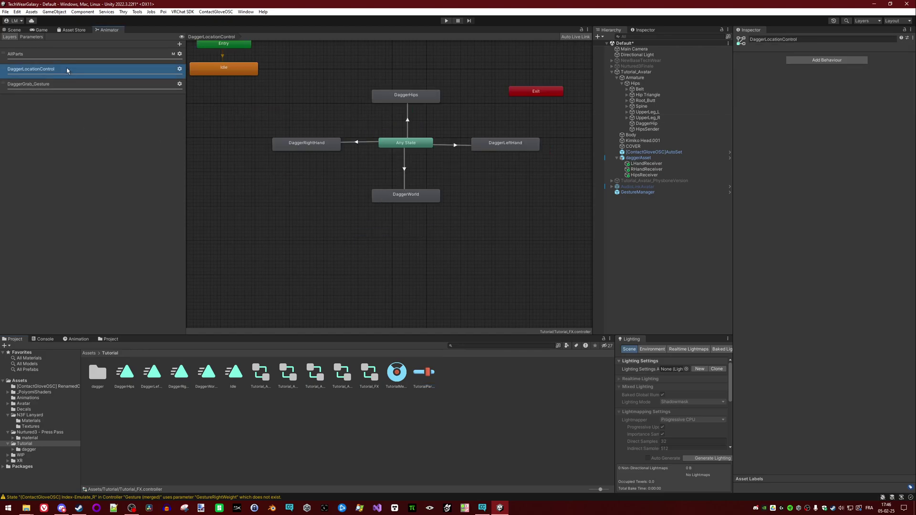
pyautogui.click(407, 120)
pyautogui.click(455, 145)
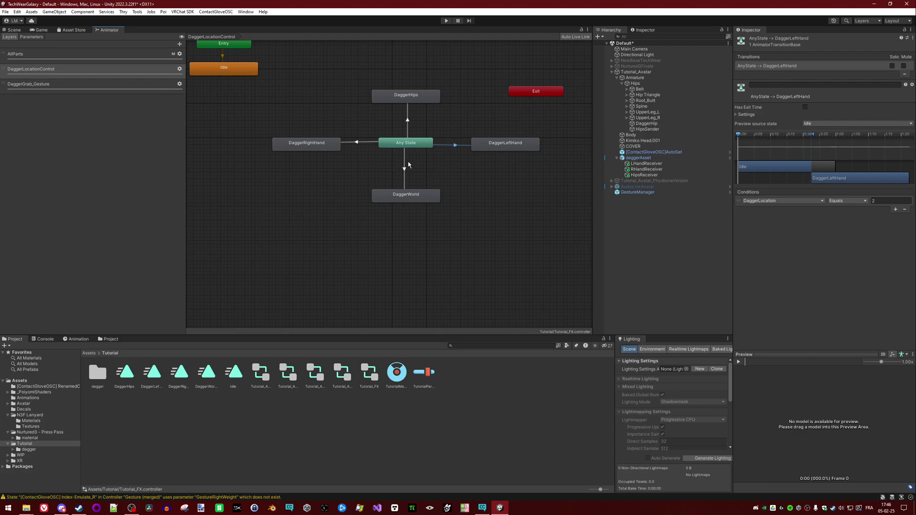
pyautogui.click(367, 142)
pyautogui.click(451, 143)
pyautogui.click(406, 171)
pyautogui.click(374, 141)
pyautogui.click(407, 121)
pyautogui.click(446, 145)
pyautogui.click(404, 169)
pyautogui.click(361, 142)
# Step: Turn off Write Defaults for all four Idle states in the DaggerGrab_Gesture layer
pyautogui.click(90, 84)
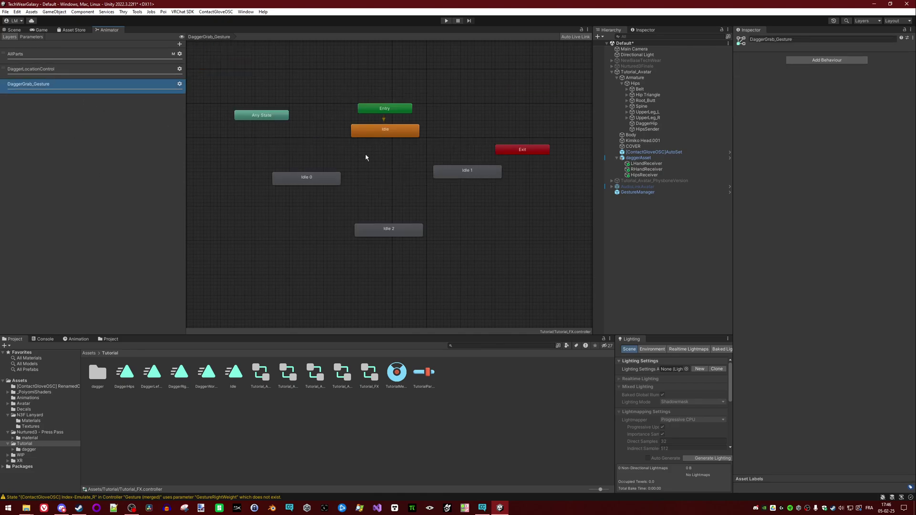
pyautogui.click(400, 135)
pyautogui.click(461, 173)
pyautogui.click(383, 231)
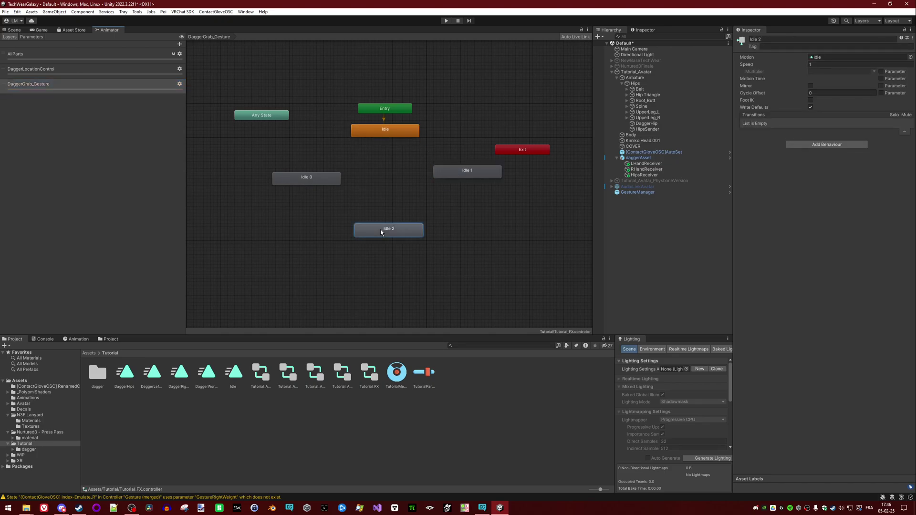
pyautogui.click(307, 177)
pyautogui.moveTo(301, 262); pyautogui.dragTo(503, 134)
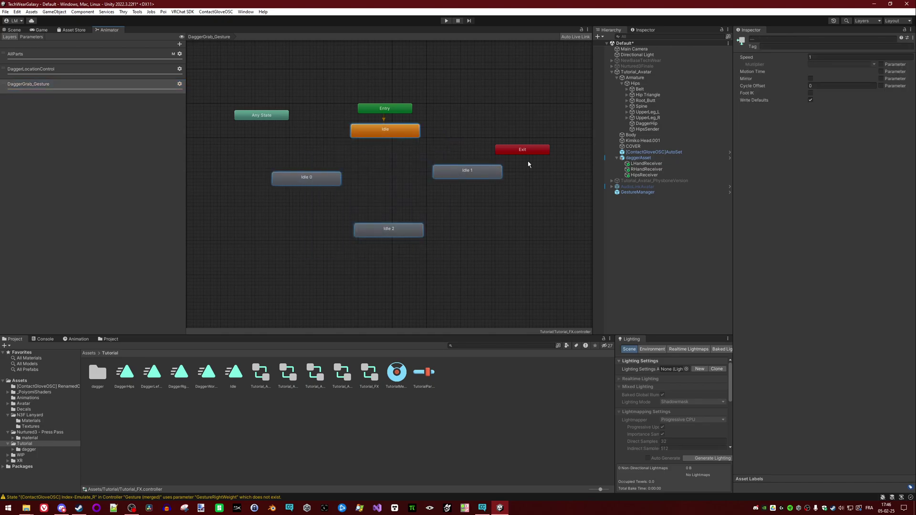
pyautogui.click(810, 100)
pyautogui.click(420, 172)
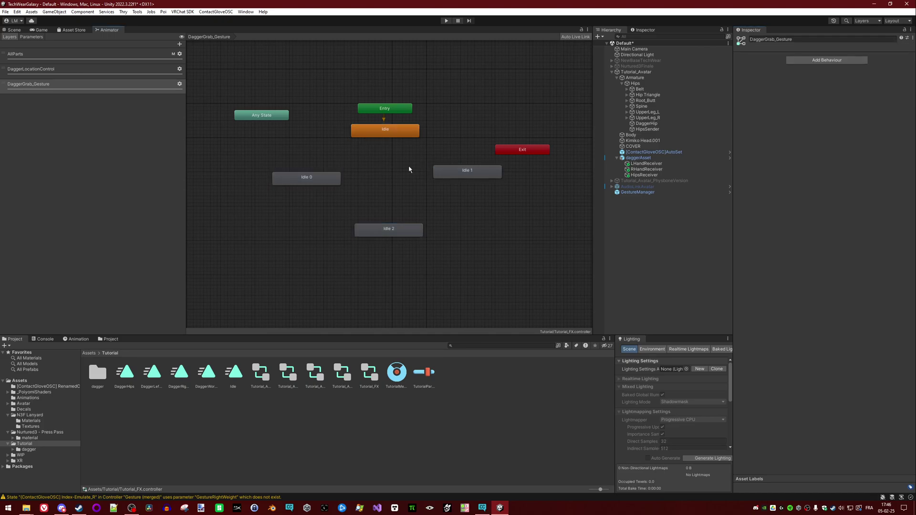
# Step: Move the Exit node up out of the way and align the Idle, Idle 1 and Idle 2 states into an even diamond
pyautogui.click(393, 134)
pyautogui.moveTo(393, 134); pyautogui.dragTo(393, 139)
pyautogui.moveTo(546, 153); pyautogui.dragTo(542, 109)
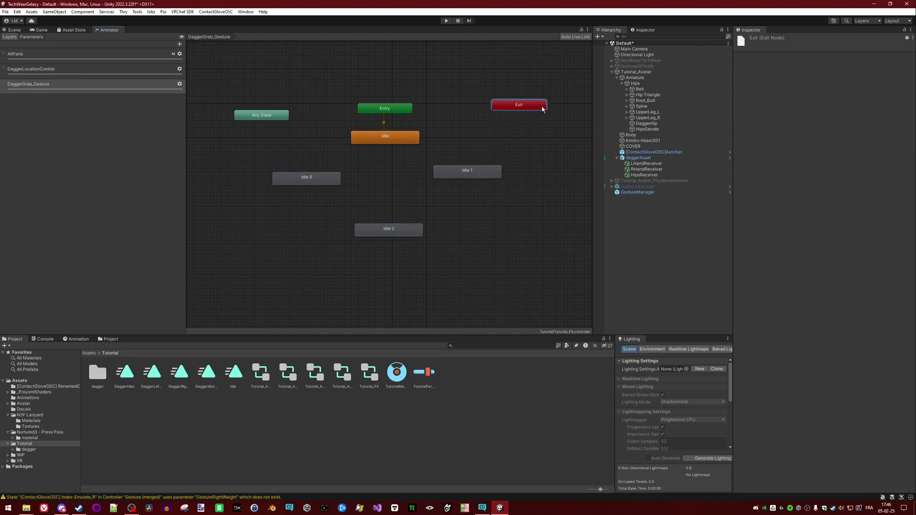
pyautogui.moveTo(478, 176); pyautogui.dragTo(473, 181)
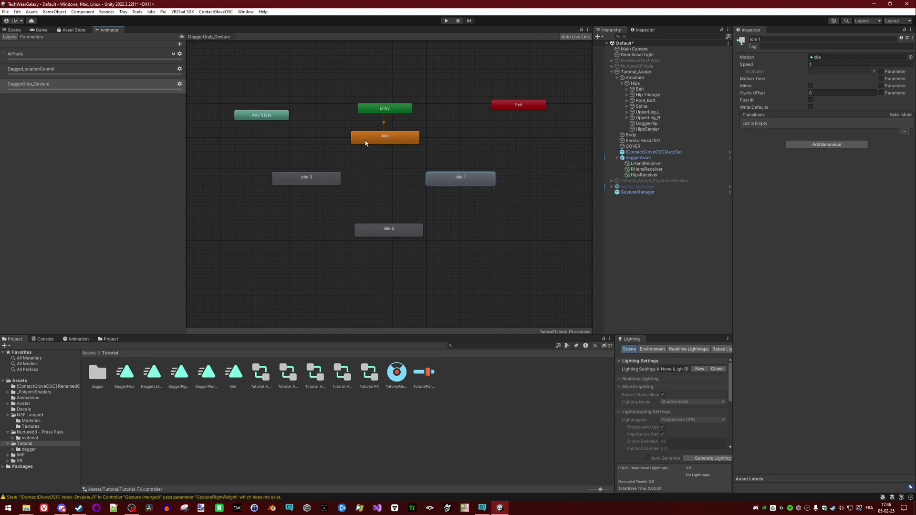
pyautogui.moveTo(386, 232)
pyautogui.mouseDown()
pyautogui.moveTo(371, 230)
pyautogui.moveTo(378, 228)
pyautogui.mouseUp()
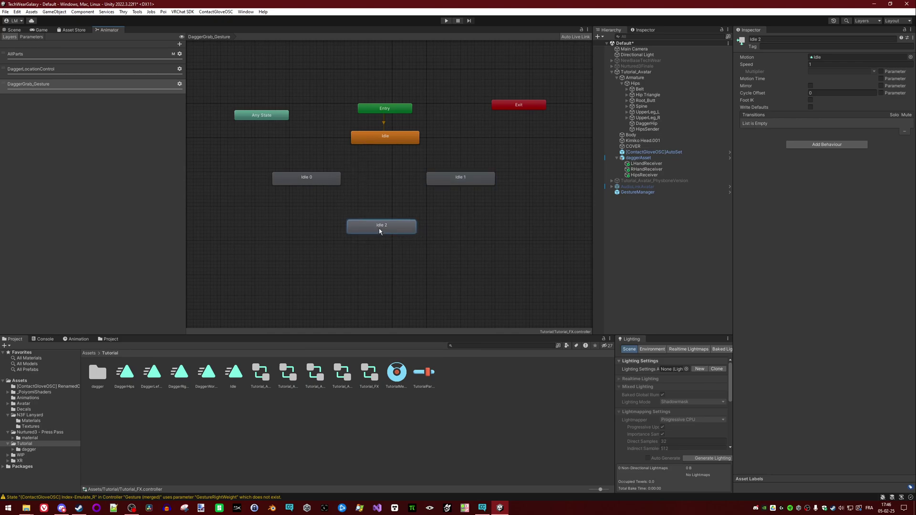
# Step: Rename the default Idle state as Hips and the Idle 1 state as Left Hand, checking the avatar's sides in the scene
pyautogui.click(396, 138)
pyautogui.click(785, 39)
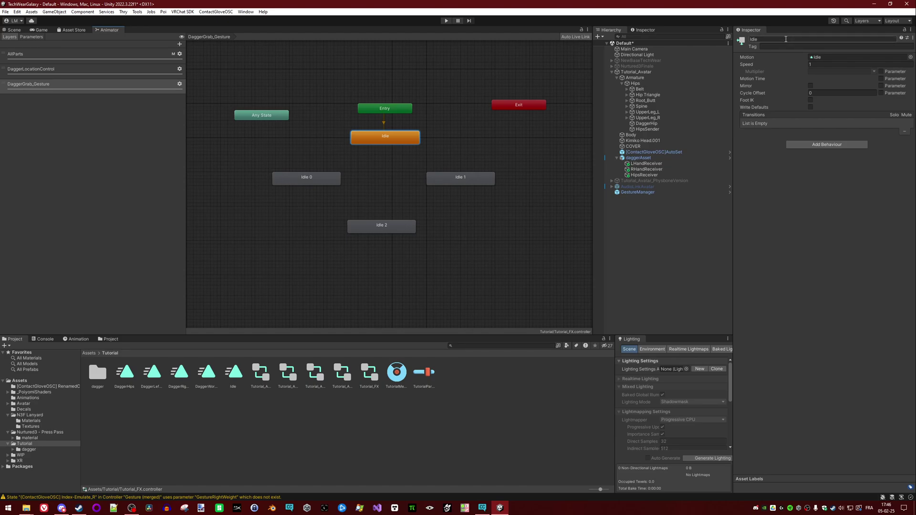
pyautogui.write('Hips')
pyautogui.click(437, 180)
pyautogui.click(785, 41)
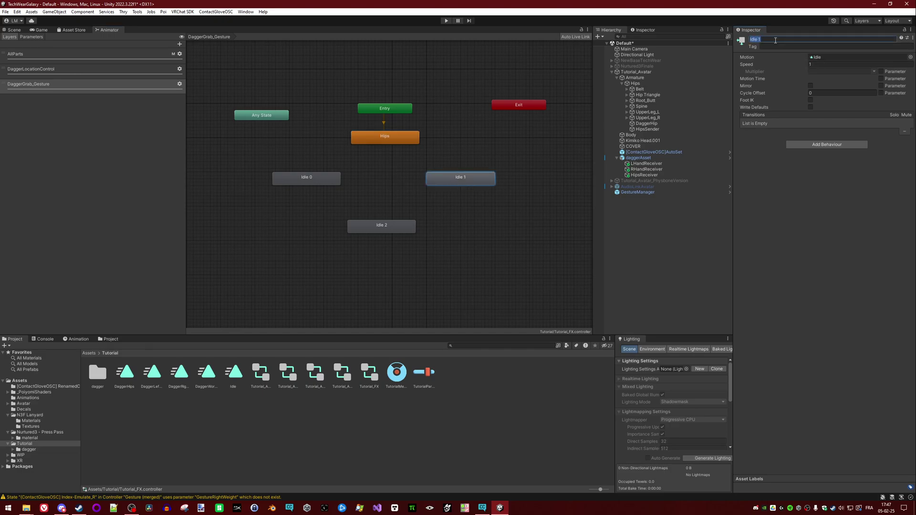
pyautogui.write('Left Hand')
pyautogui.press('Return')
pyautogui.click(14, 30)
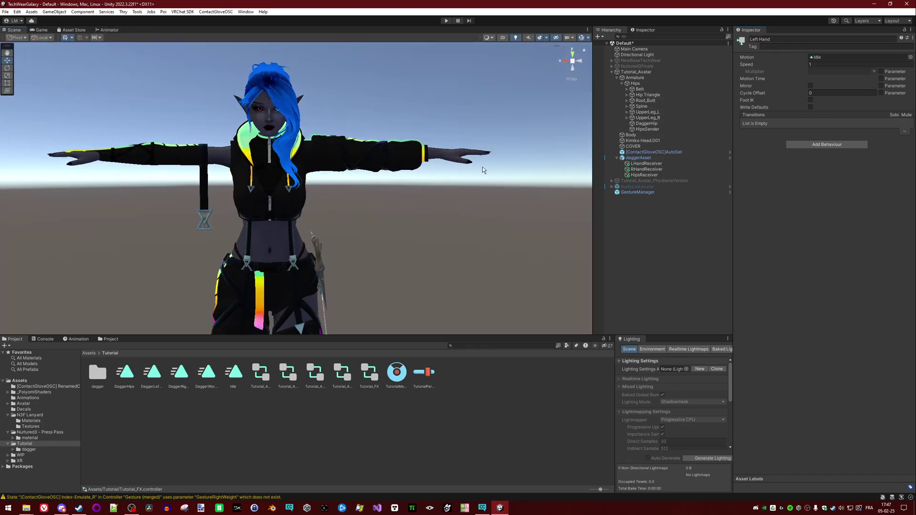
pyautogui.click(104, 30)
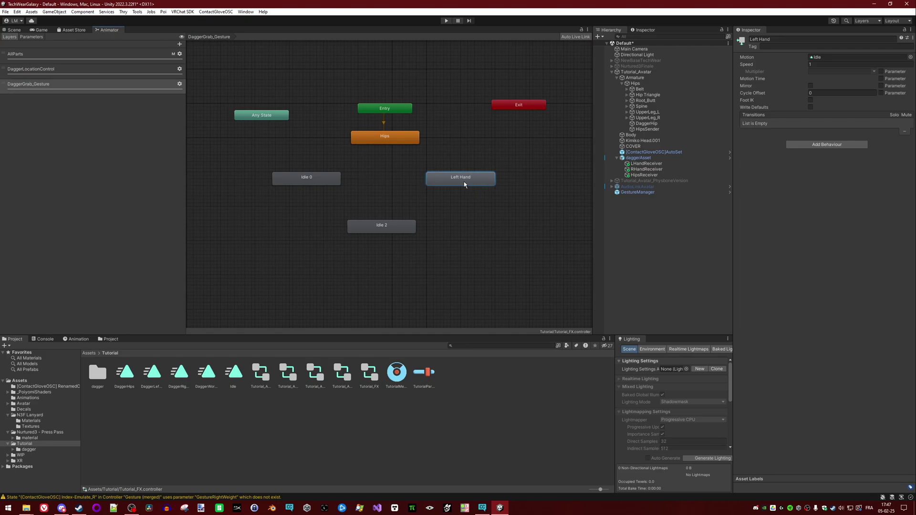
# Step: Rename the Idle 0 state as Right Hand
pyautogui.click(290, 183)
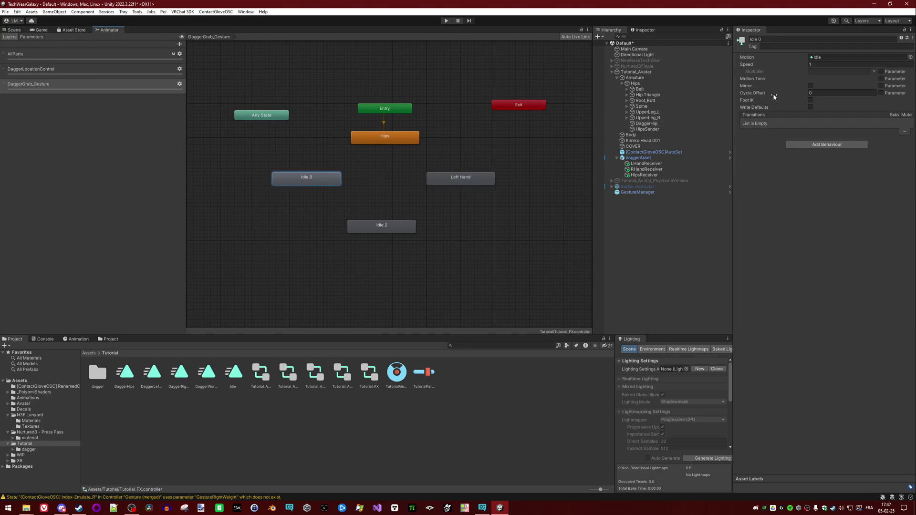
pyautogui.click(766, 40)
pyautogui.write('Right')
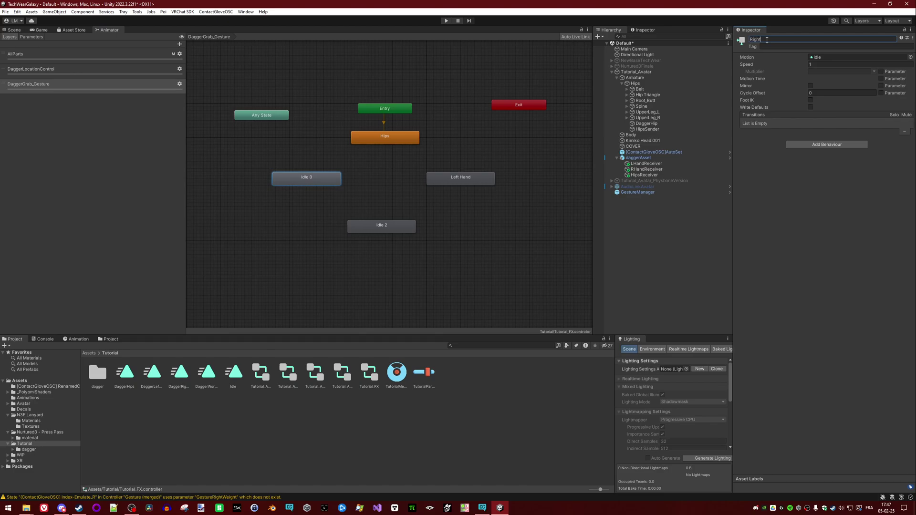
pyautogui.write(' Hand')
pyautogui.press('Return')
# Step: Rename the Idle 2 state as World
pyautogui.click(403, 226)
pyautogui.click(775, 40)
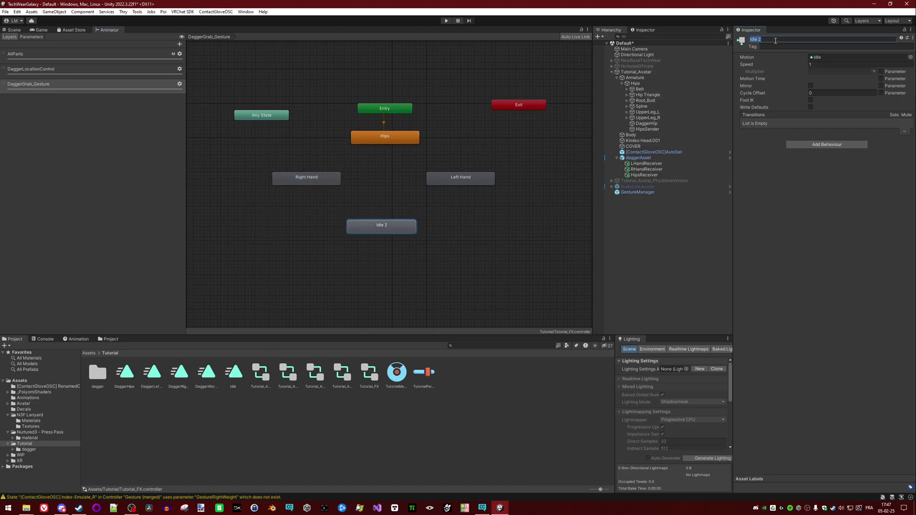
pyautogui.write('World')
pyautogui.click(367, 137)
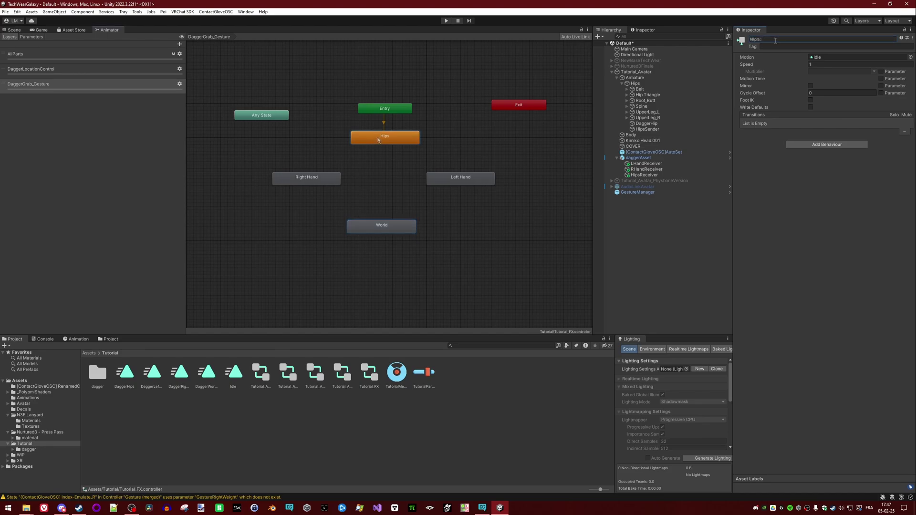
pyautogui.click(304, 182)
pyautogui.click(395, 232)
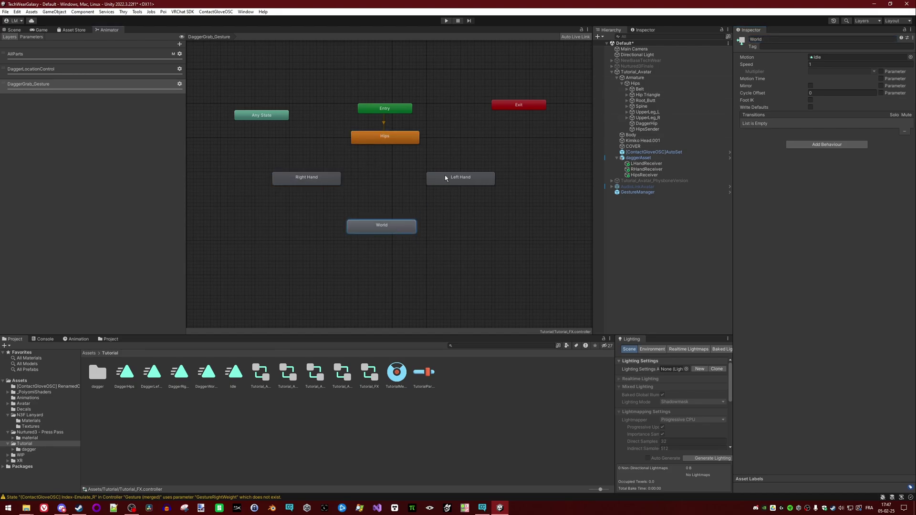
pyautogui.click(445, 178)
# Step: Add a VRC Avatar Parameter Driver behaviour to the Hips state
pyautogui.click(392, 137)
pyautogui.rightClick(391, 139)
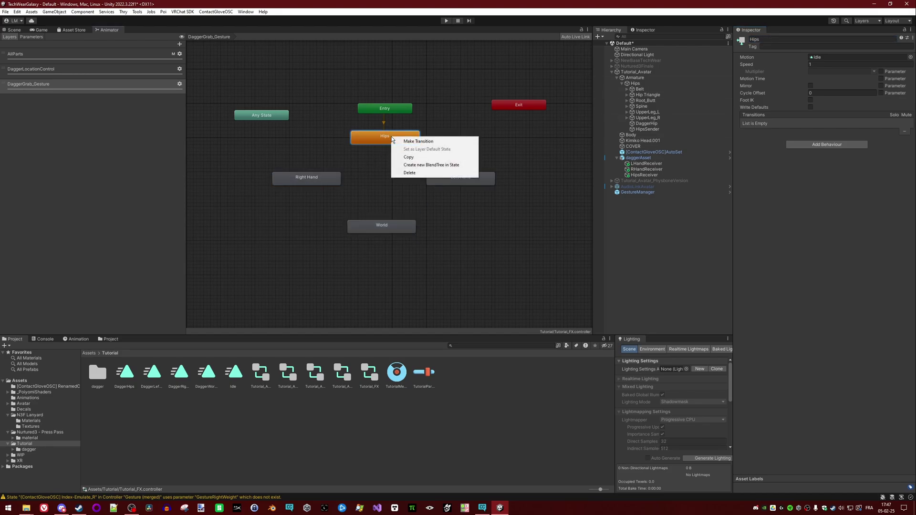
pyautogui.click(381, 142)
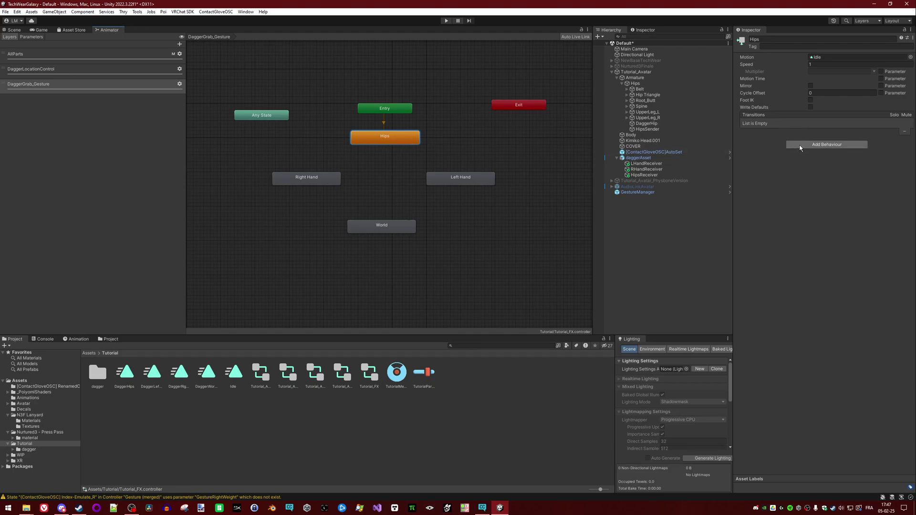
pyautogui.click(800, 146)
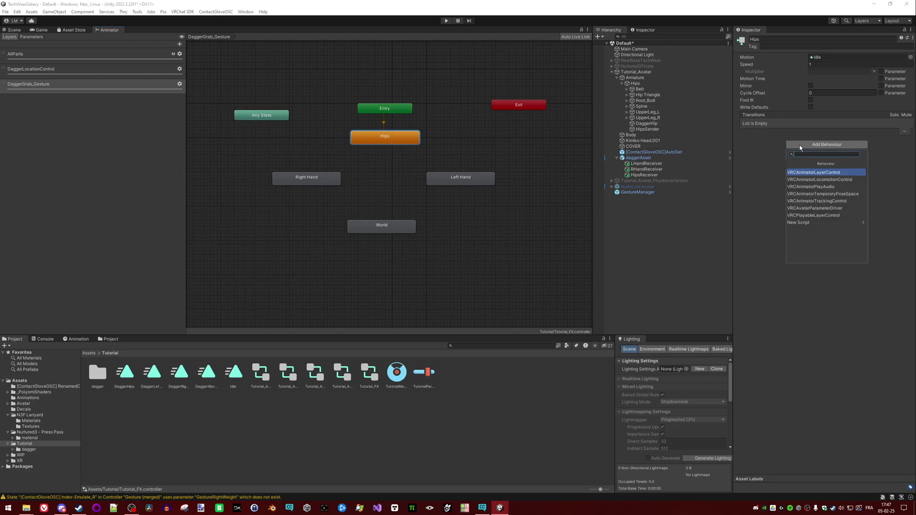
pyautogui.write('param')
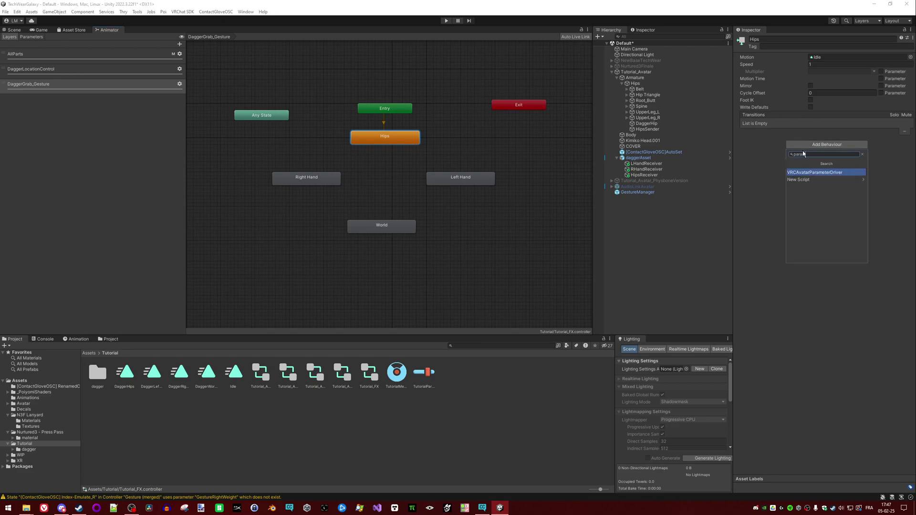
pyautogui.click(834, 172)
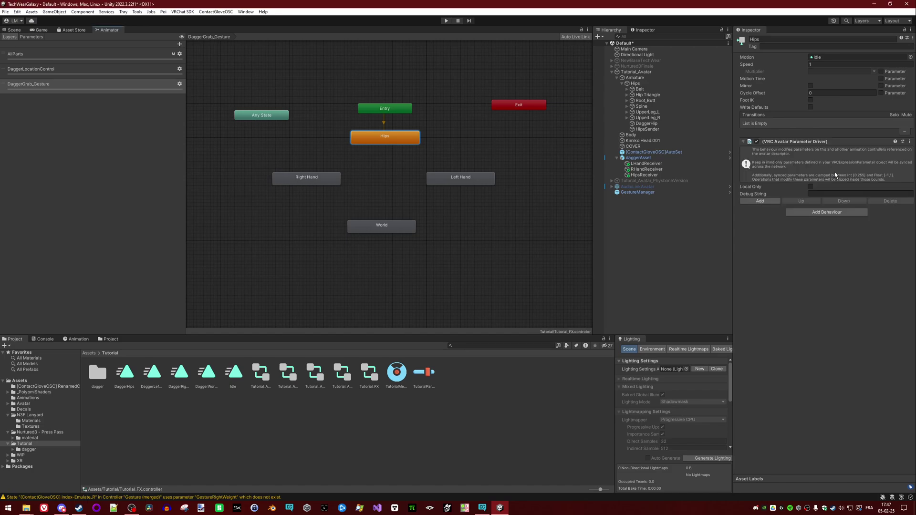
# Step: Make the Hips state's parameter driver local only and add an entry that sets DaggerLocation to 0
pyautogui.click(810, 187)
pyautogui.click(760, 201)
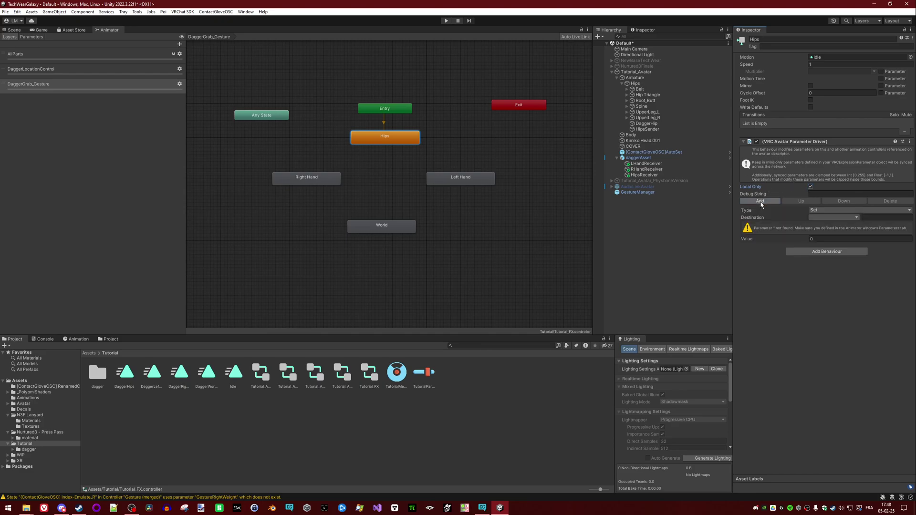
pyautogui.click(818, 217)
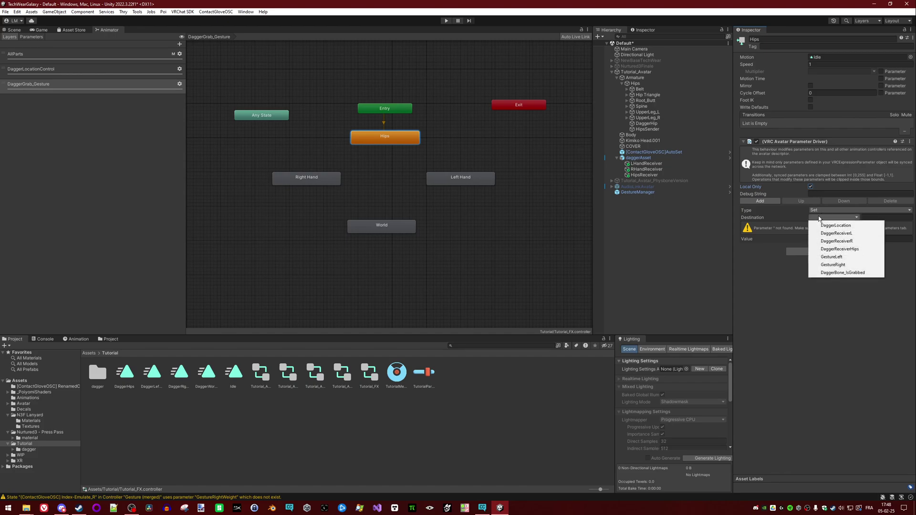
pyautogui.click(849, 225)
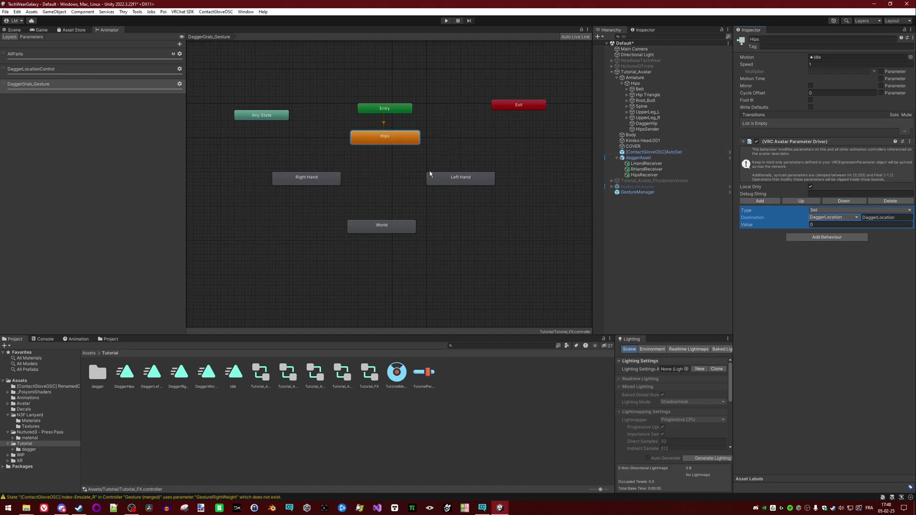
# Step: Give the Right Hand state a local-only VRC Avatar Parameter Driver that sets DaggerLocation to 1
pyautogui.click(306, 178)
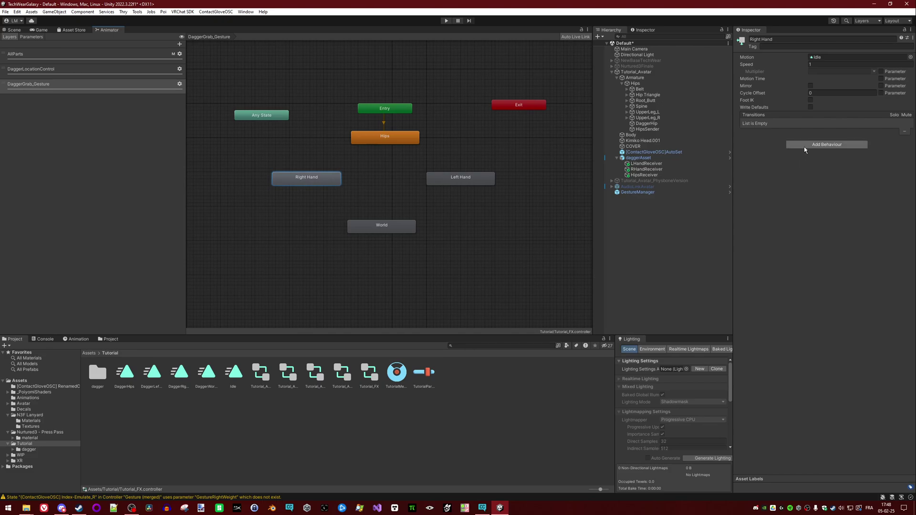
pyautogui.click(803, 144)
pyautogui.click(816, 175)
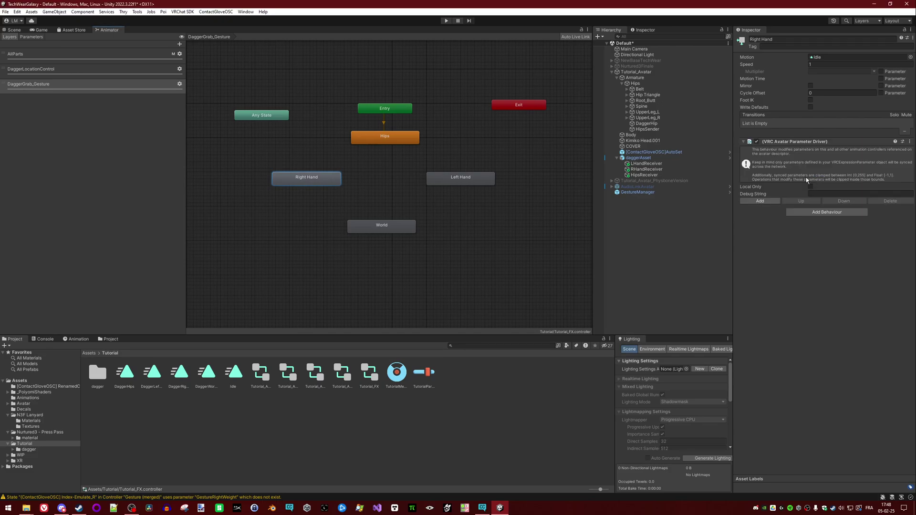
pyautogui.click(810, 186)
pyautogui.click(759, 201)
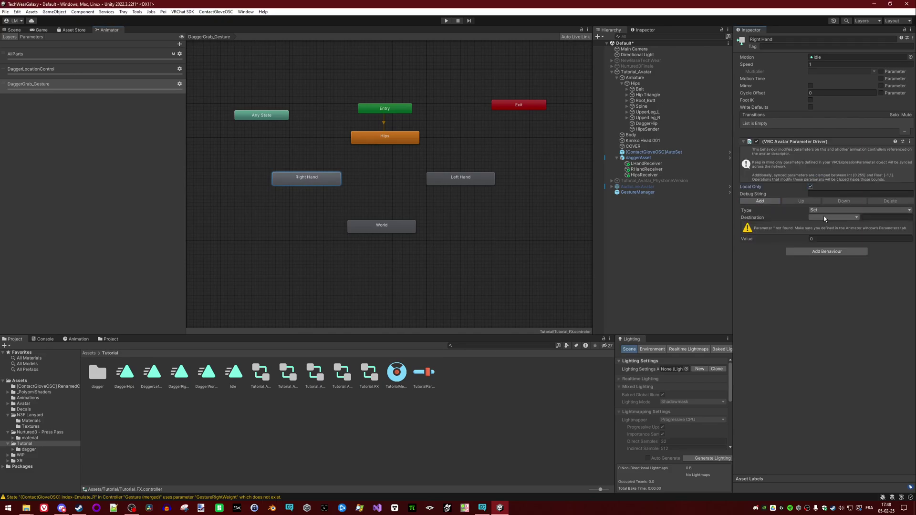
pyautogui.click(824, 218)
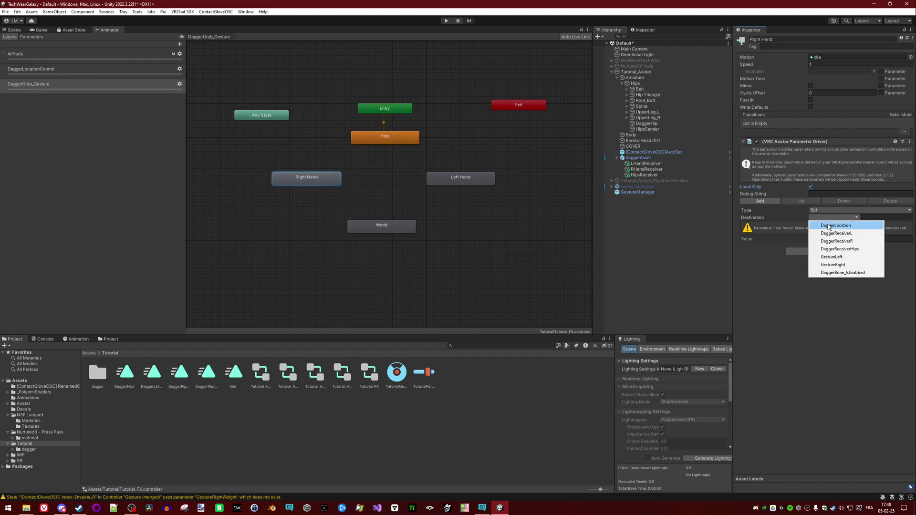
pyautogui.click(834, 225)
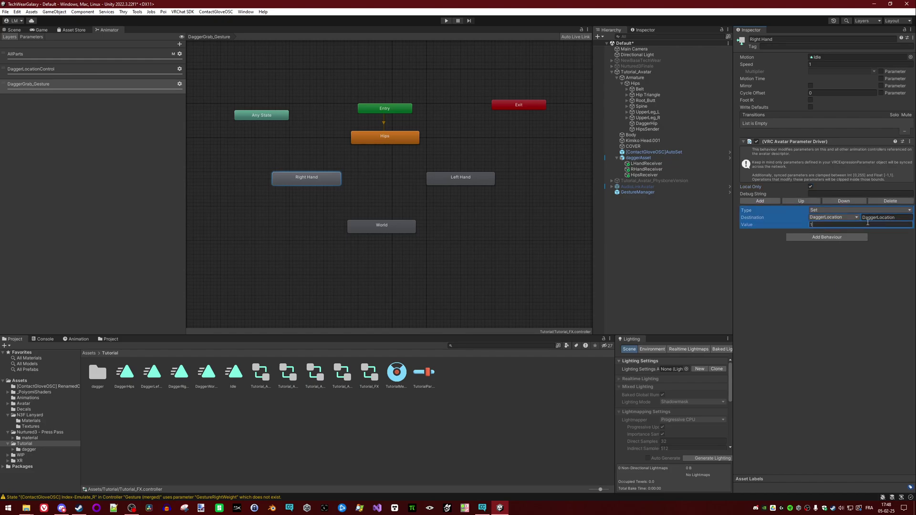
# Step: Give the Left Hand state a local-only VRC Avatar Parameter Driver that sets DaggerLocation to 2
pyautogui.click(460, 179)
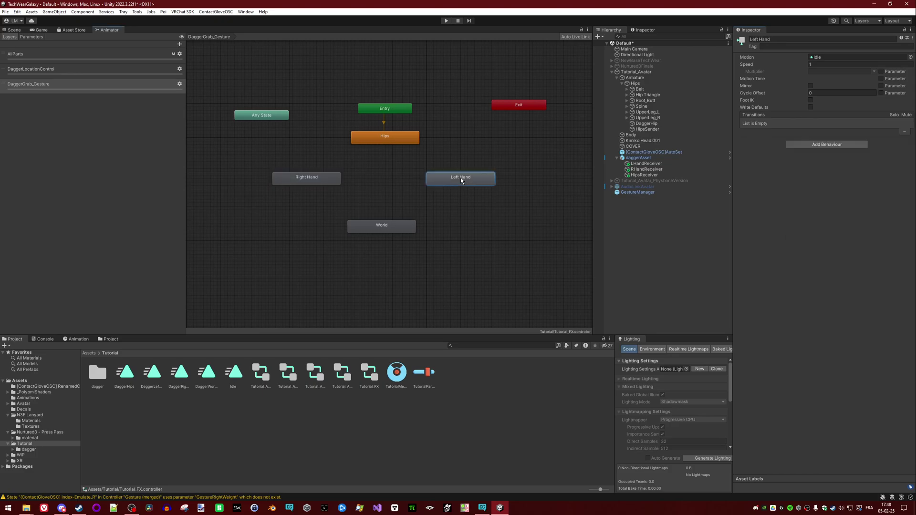
pyautogui.click(816, 144)
pyautogui.click(814, 172)
pyautogui.click(810, 186)
pyautogui.click(759, 201)
pyautogui.click(830, 218)
pyautogui.click(833, 226)
# Step: Give the World state a local-only VRC Avatar Parameter Driver that sets DaggerLocation to 3
pyautogui.click(381, 226)
pyautogui.click(827, 145)
pyautogui.click(813, 173)
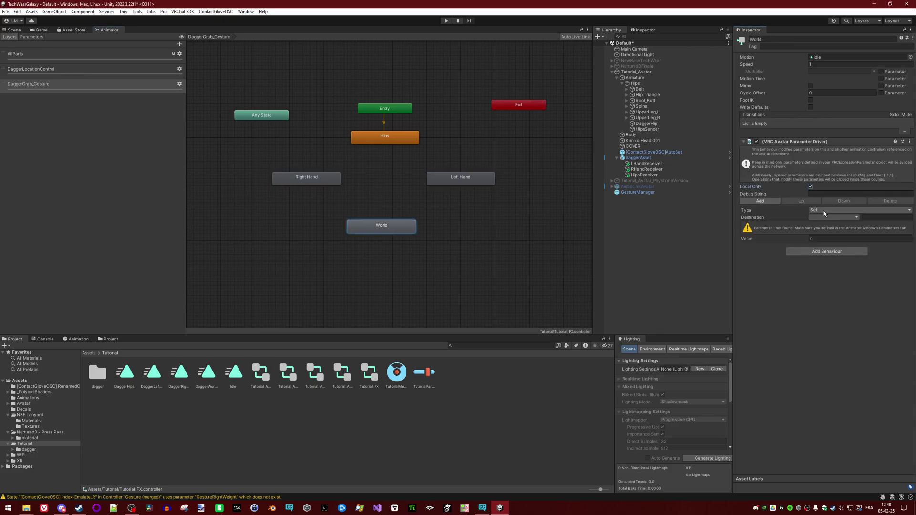
pyautogui.click(760, 201)
# Step: Review the DaggerLocation parameter driver settings on the Hips, Right Hand, Left Hand and World states
pyautogui.click(385, 137)
pyautogui.click(315, 180)
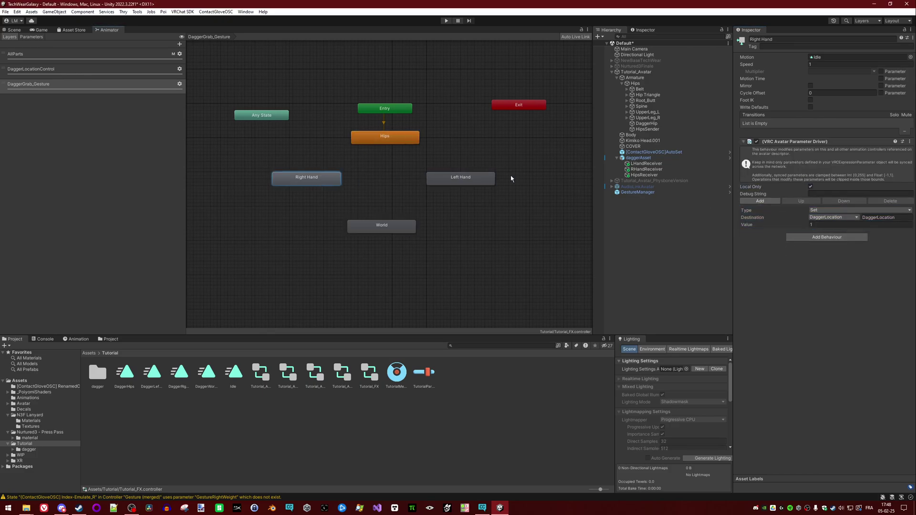
pyautogui.click(470, 179)
pyautogui.click(405, 229)
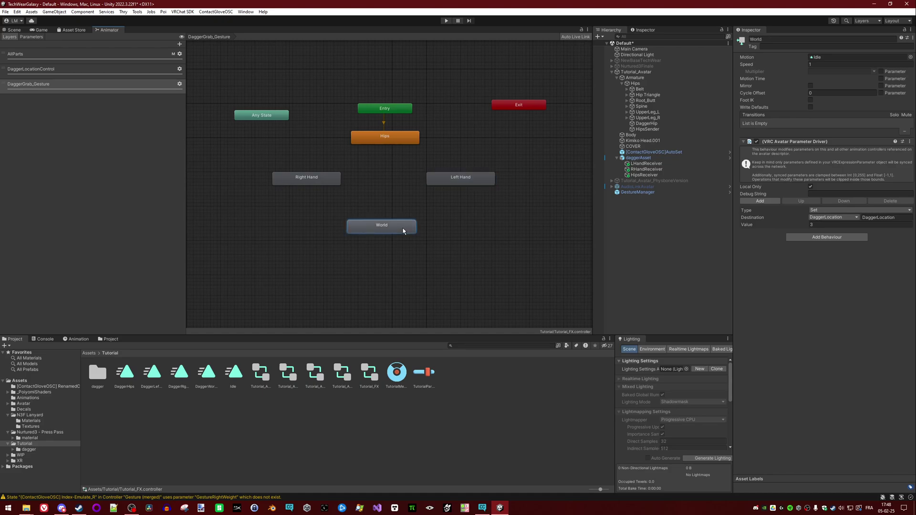
pyautogui.click(305, 180)
pyautogui.click(480, 181)
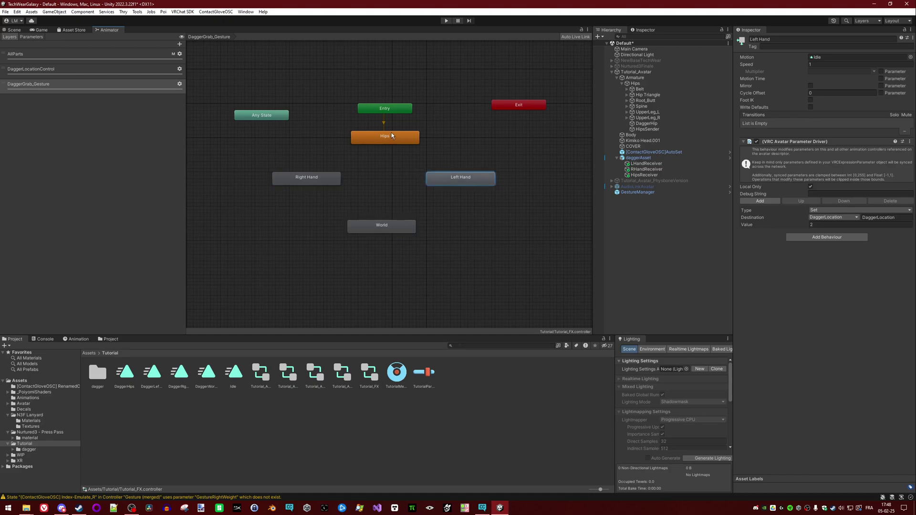
pyautogui.click(382, 175)
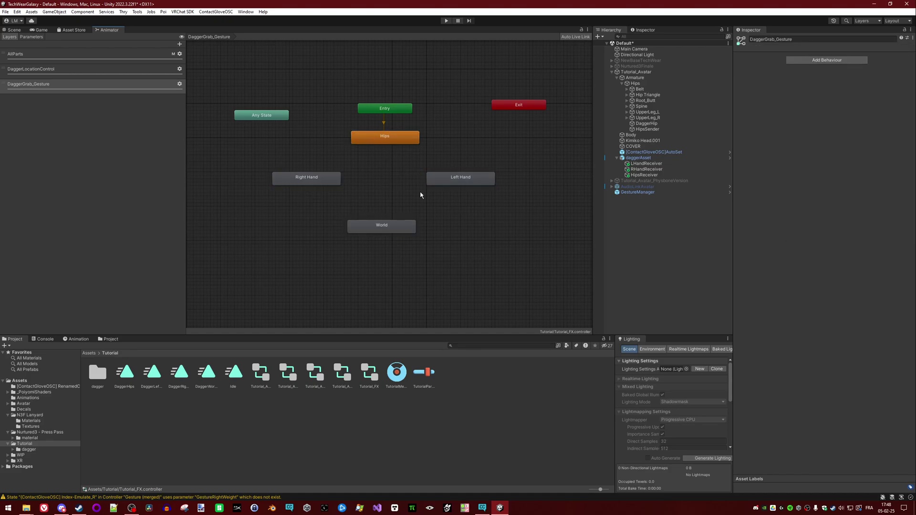
# Step: Create a transition from Hips to Right Hand with exit time disabled and a transition duration of 0
pyautogui.rightClick(366, 139)
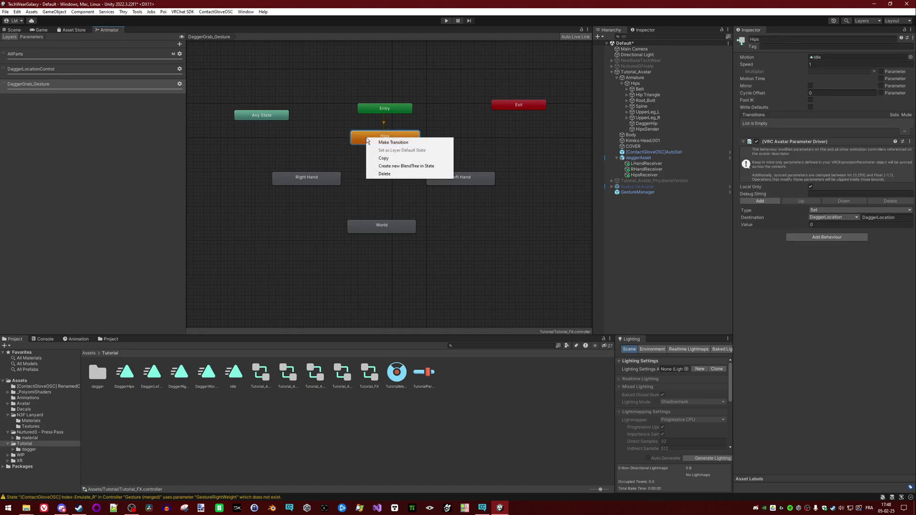
pyautogui.click(393, 143)
pyautogui.click(302, 179)
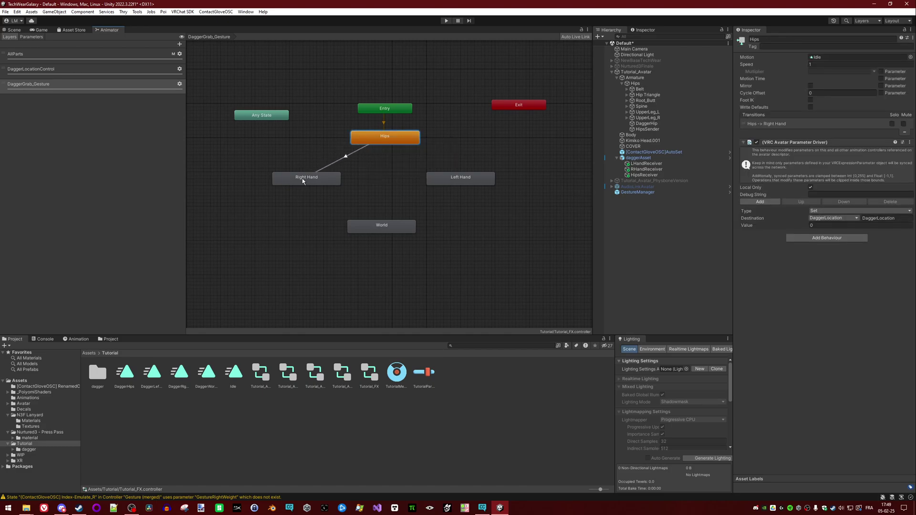
pyautogui.click(347, 159)
pyautogui.click(745, 114)
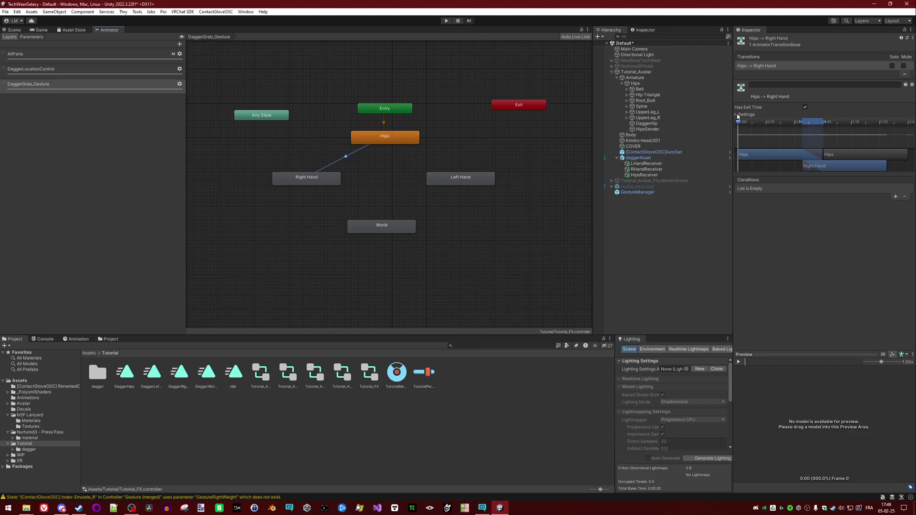
pyautogui.click(805, 107)
pyautogui.click(824, 137)
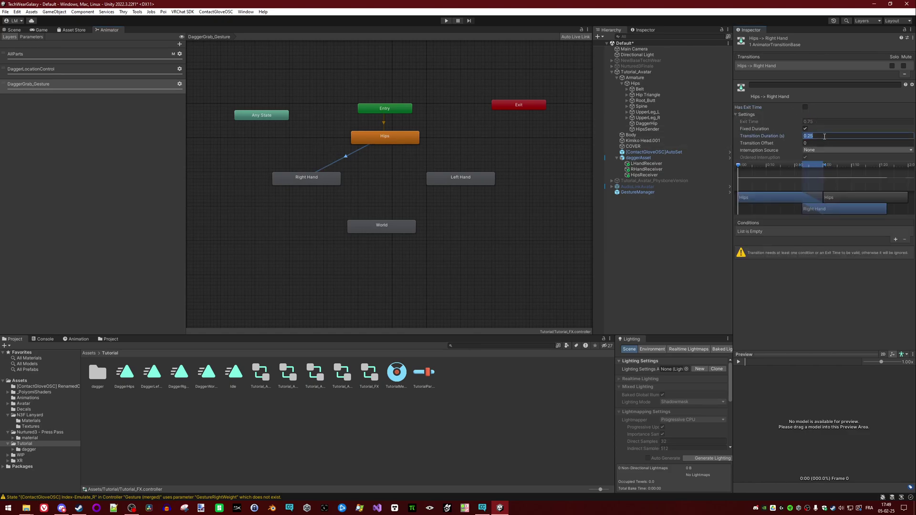
pyautogui.write('0')
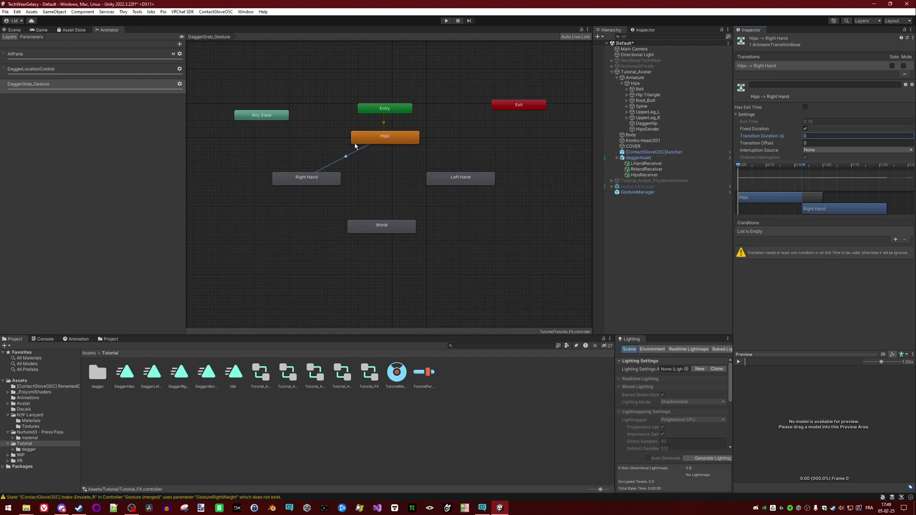
# Step: Add the conditions DaggerReceiverR true and GestureRight Equals 1 to the Hips to Right Hand transition
pyautogui.click(895, 240)
pyautogui.click(765, 231)
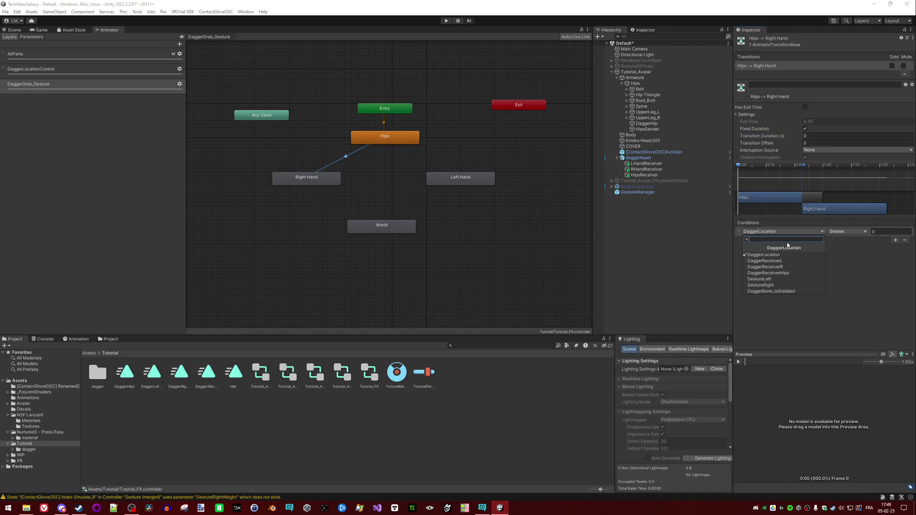
pyautogui.click(776, 267)
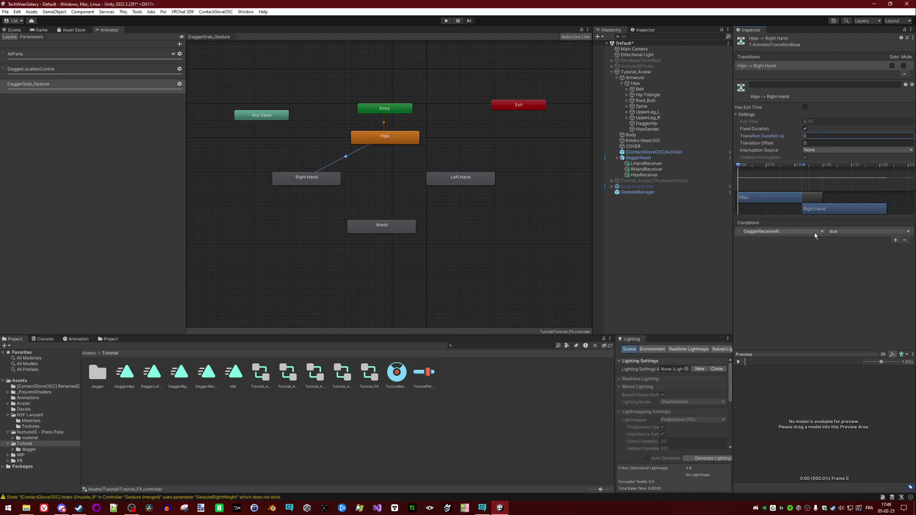
pyautogui.click(895, 240)
pyautogui.click(770, 239)
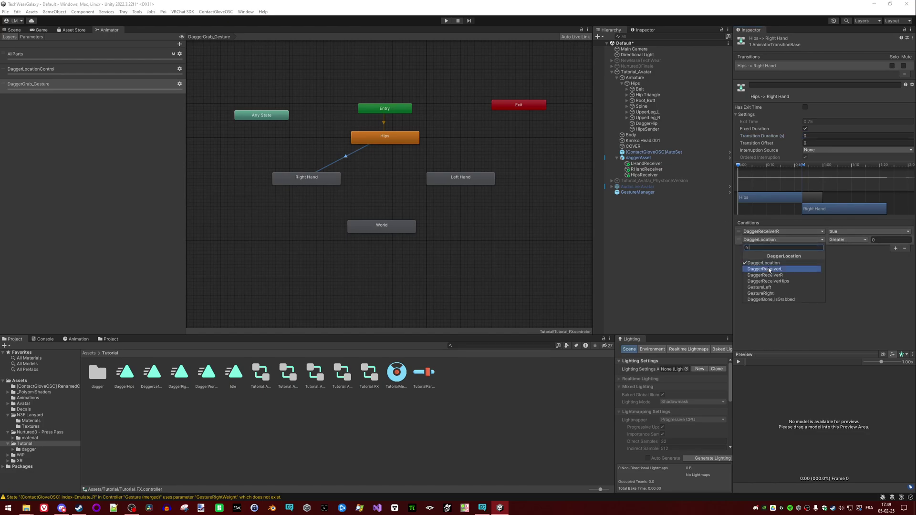
pyautogui.click(773, 293)
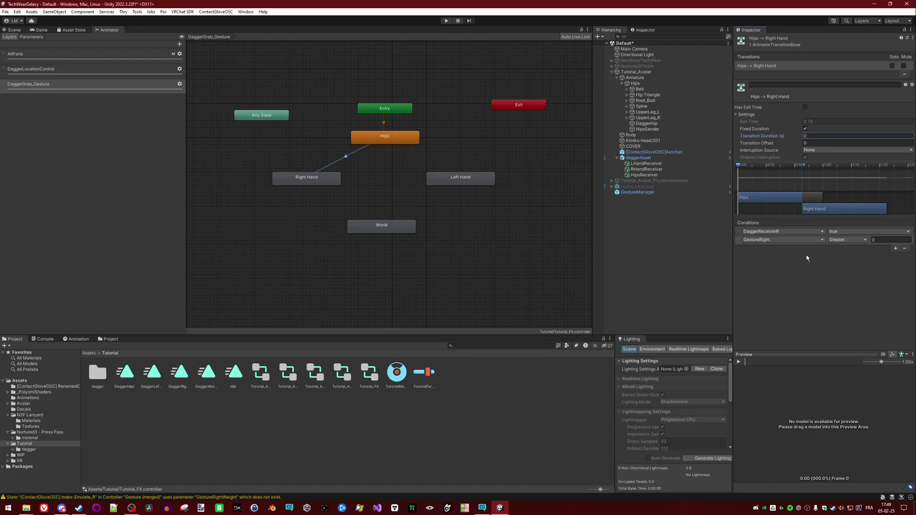
pyautogui.click(844, 241)
pyautogui.click(846, 263)
pyautogui.press('Tab')
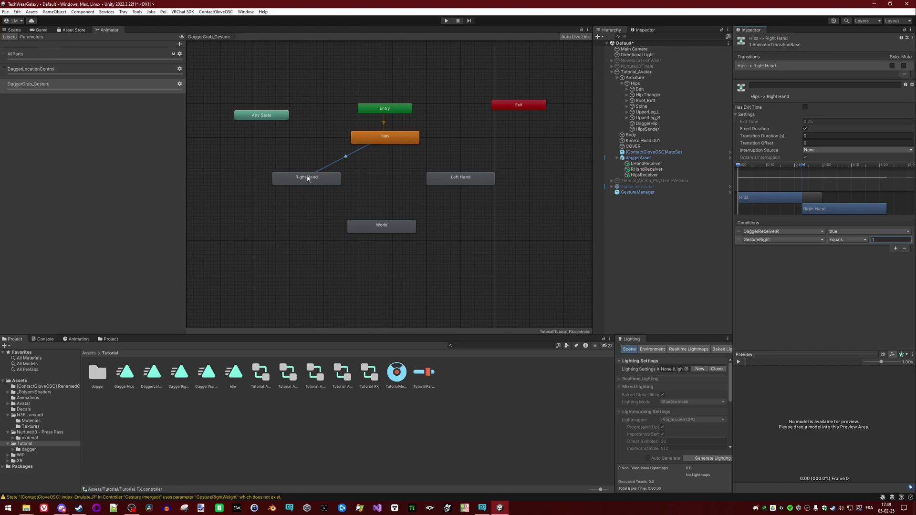
# Step: Create a return transition from Right Hand to Hips with exit time disabled and a transition duration of 0
pyautogui.click(318, 182)
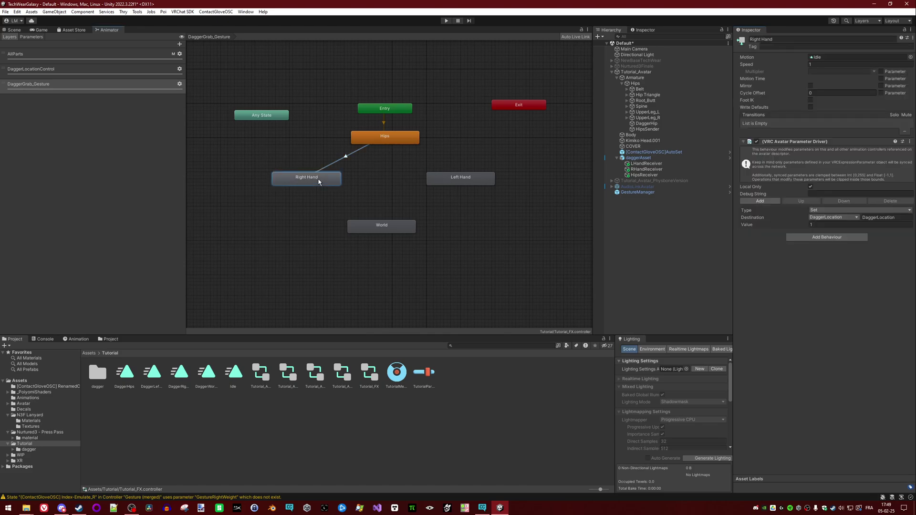
pyautogui.rightClick(318, 182)
pyautogui.click(337, 184)
pyautogui.click(396, 135)
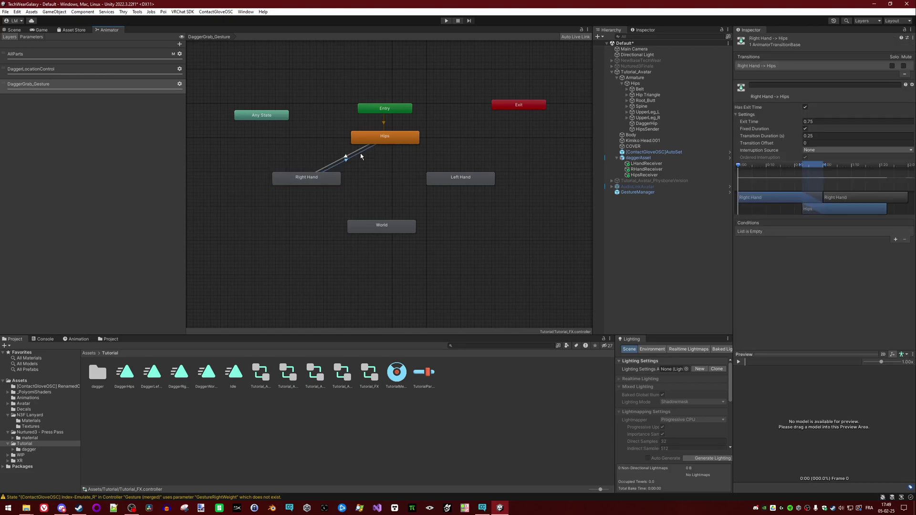
pyautogui.click(804, 107)
pyautogui.doubleClick(828, 136)
pyautogui.write('0')
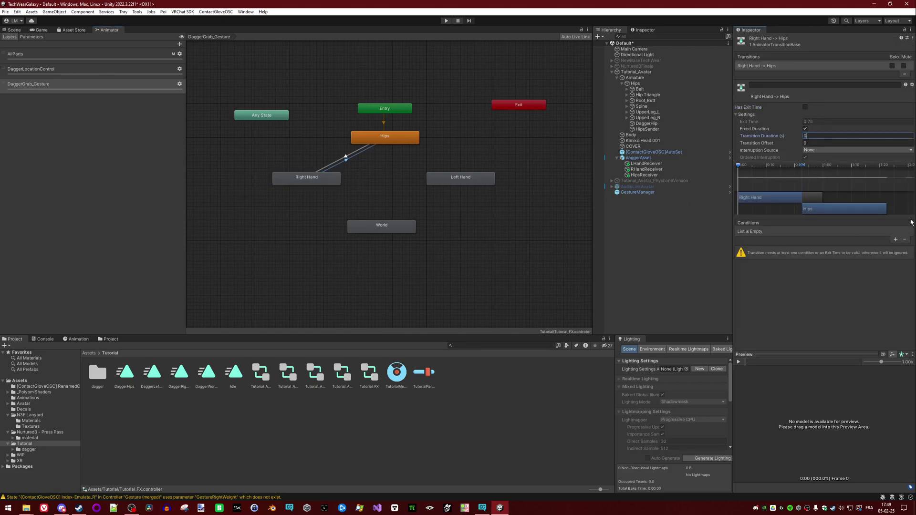
# Step: Add the conditions DaggerReceiverHips true and GestureRight Equals 2 to the Right Hand to Hips transition
pyautogui.click(895, 239)
pyautogui.click(786, 232)
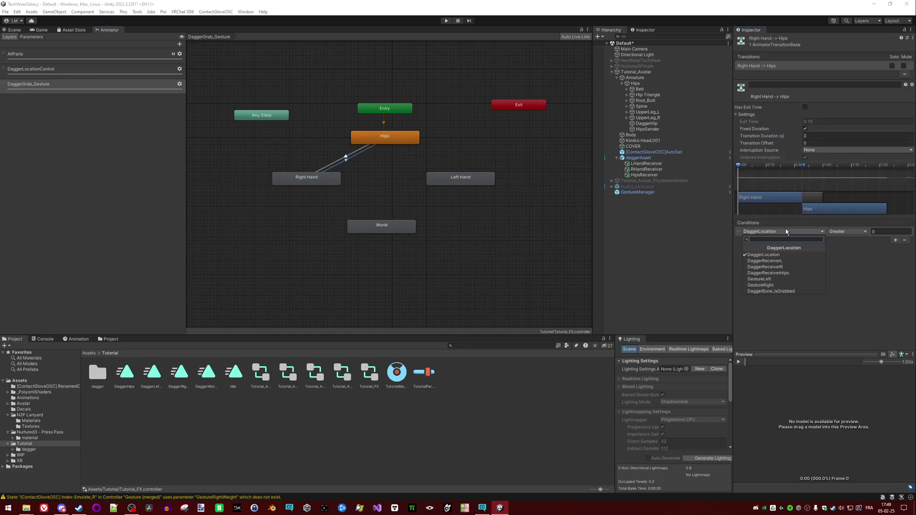
pyautogui.click(793, 273)
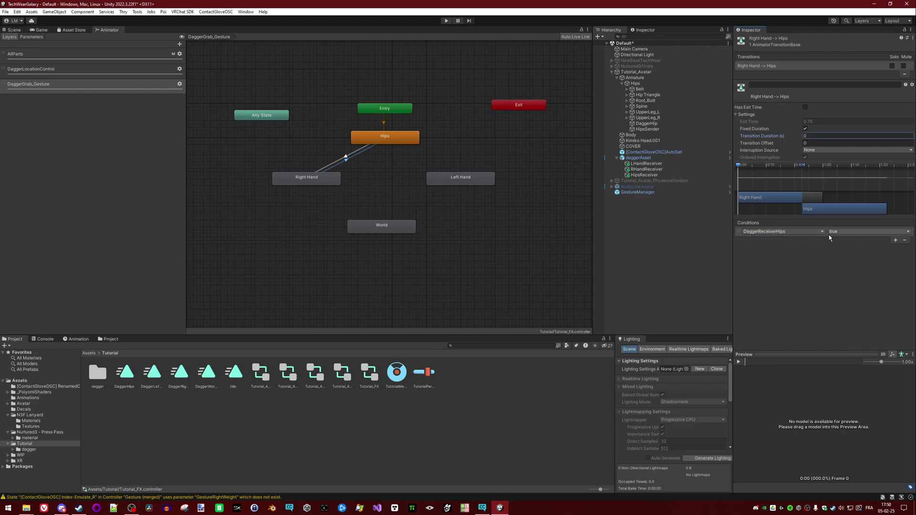
pyautogui.click(896, 240)
pyautogui.click(791, 239)
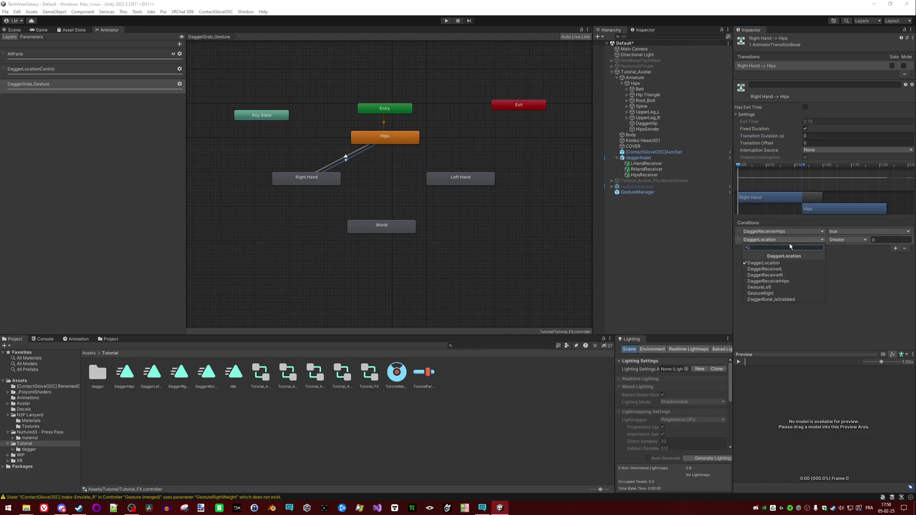
pyautogui.click(791, 293)
pyautogui.click(847, 240)
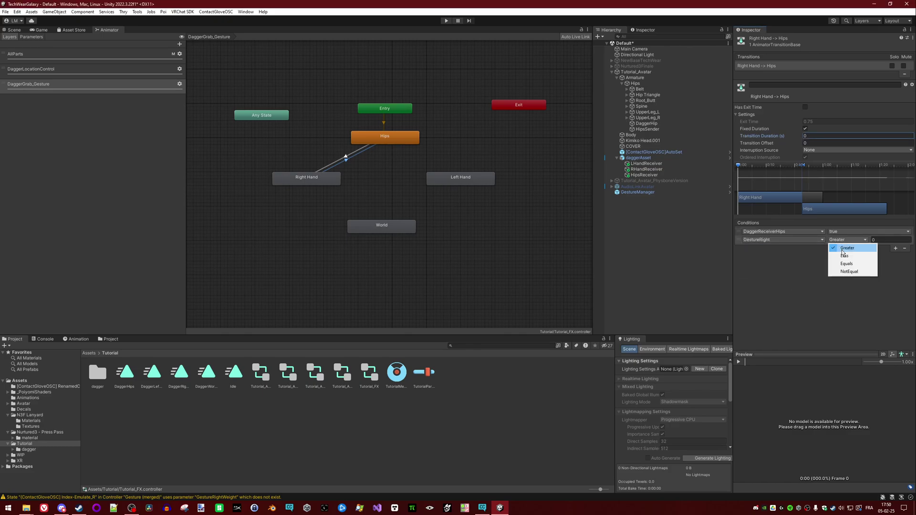
pyautogui.click(840, 264)
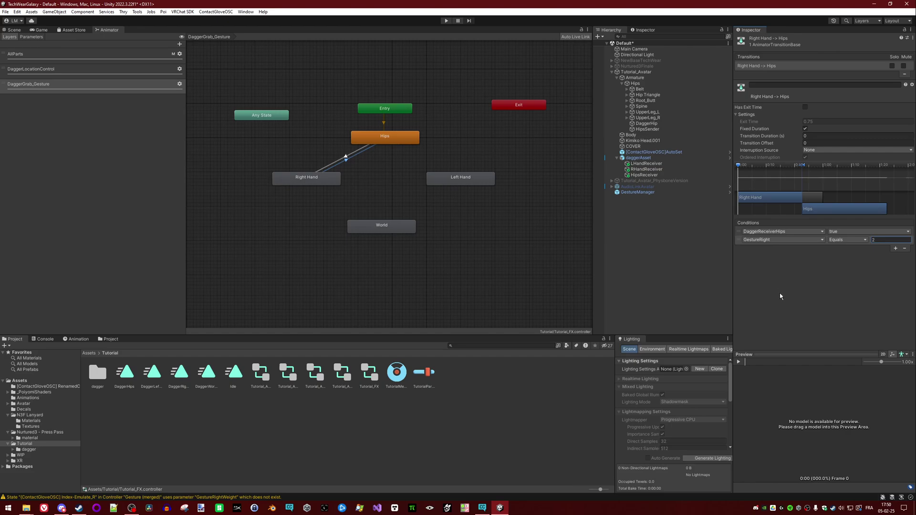
# Step: Create a transition from the Right Hand state to the World state and select it for editing
pyautogui.click(334, 178)
pyautogui.rightClick(333, 176)
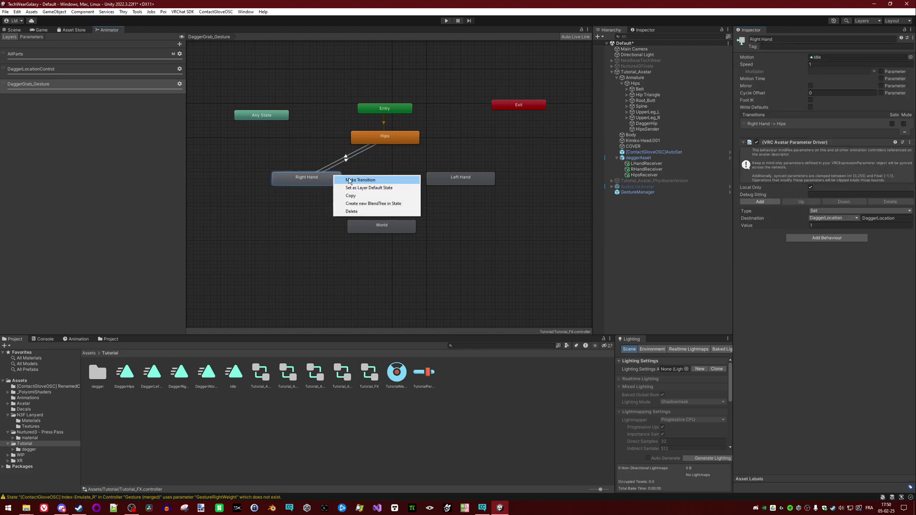
pyautogui.click(346, 180)
pyautogui.click(355, 220)
pyautogui.click(357, 212)
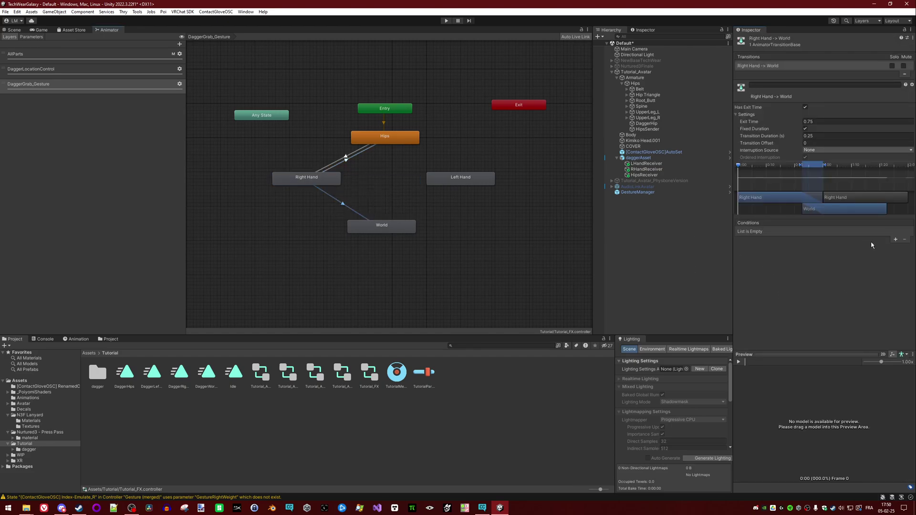
# Step: Add the conditions DaggerReceiverHips false and GestureRight Equals 2 to the Right Hand to World transition
pyautogui.click(895, 240)
pyautogui.click(768, 231)
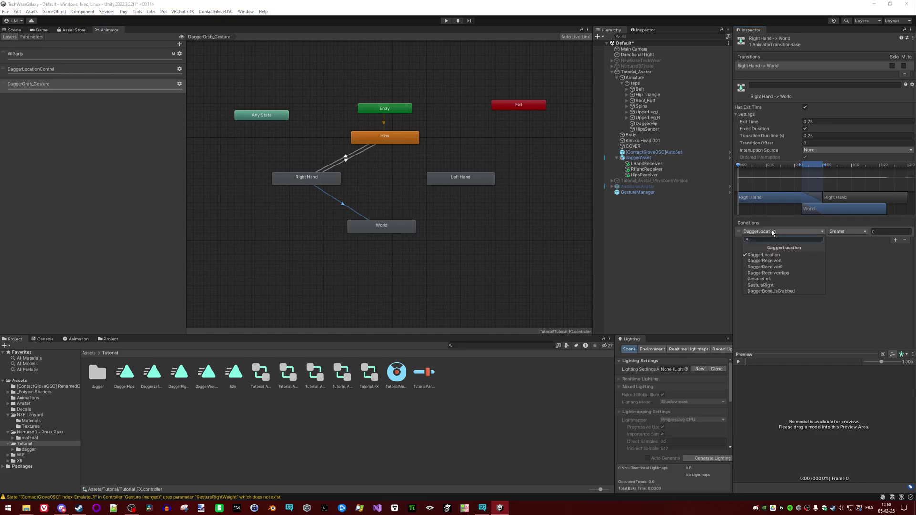
pyautogui.click(773, 273)
pyautogui.click(834, 231)
pyautogui.click(839, 247)
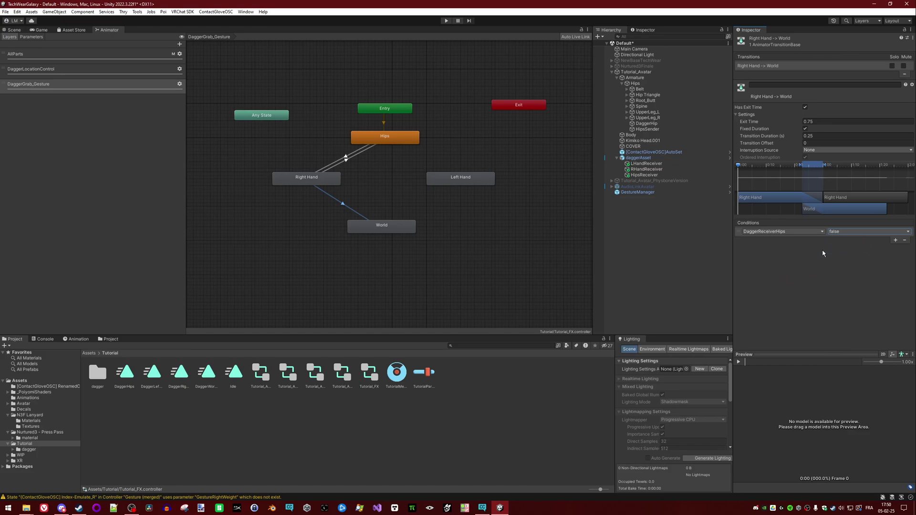
pyautogui.click(895, 241)
pyautogui.click(774, 240)
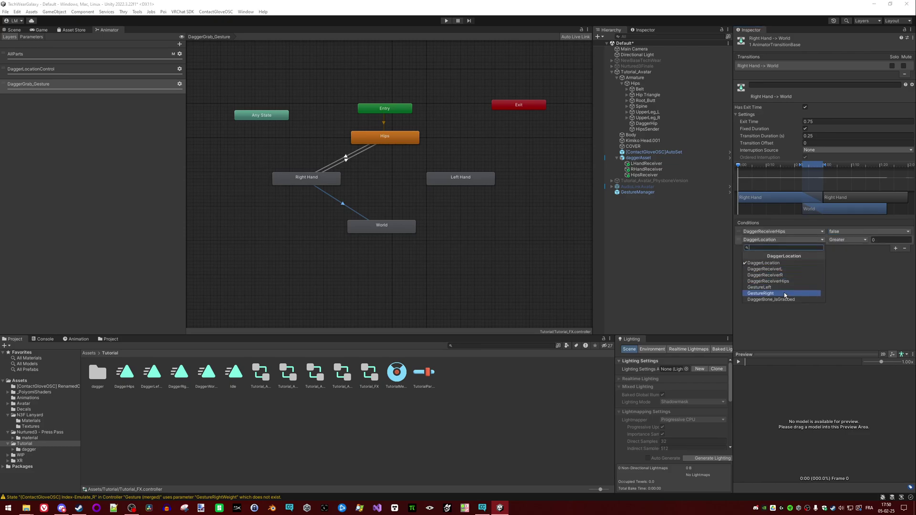
pyautogui.click(778, 295)
pyautogui.click(845, 240)
pyautogui.click(845, 261)
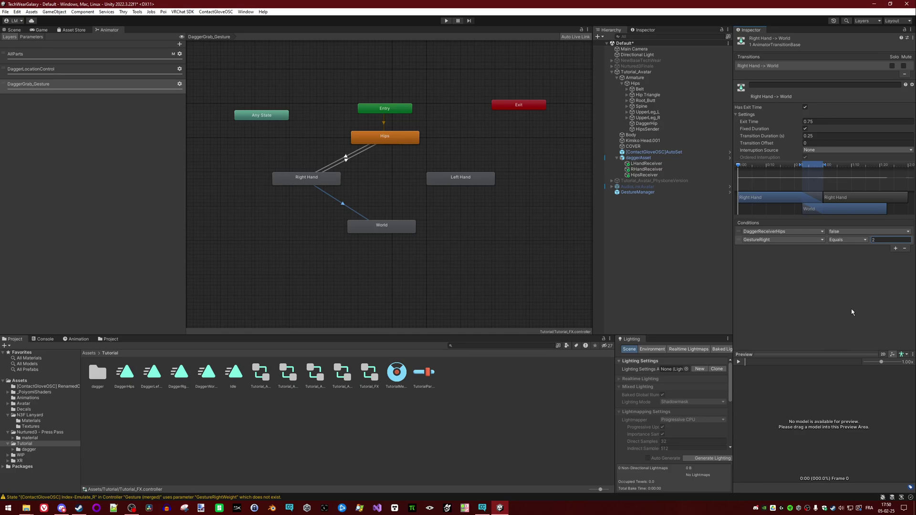
# Step: Create a return transition from the World state to the Right Hand state and select it
pyautogui.click(399, 224)
pyautogui.rightClick(388, 225)
pyautogui.click(414, 230)
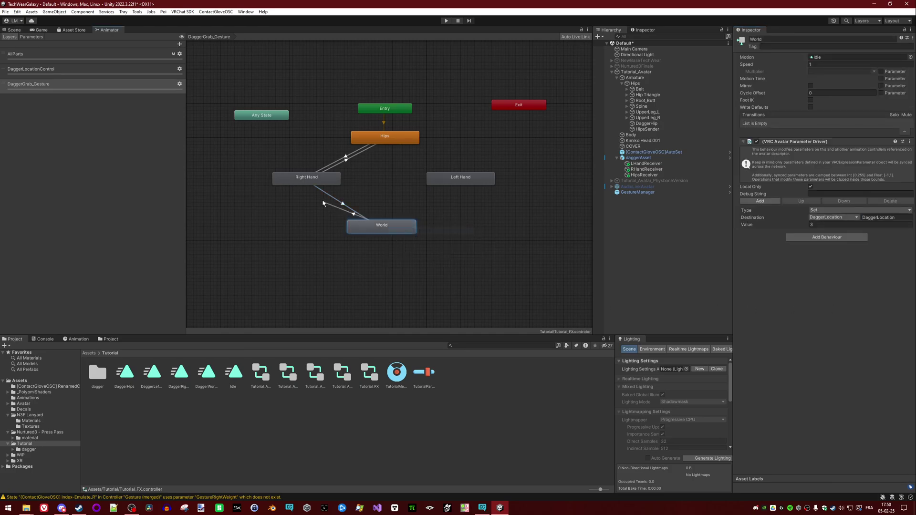
pyautogui.click(311, 177)
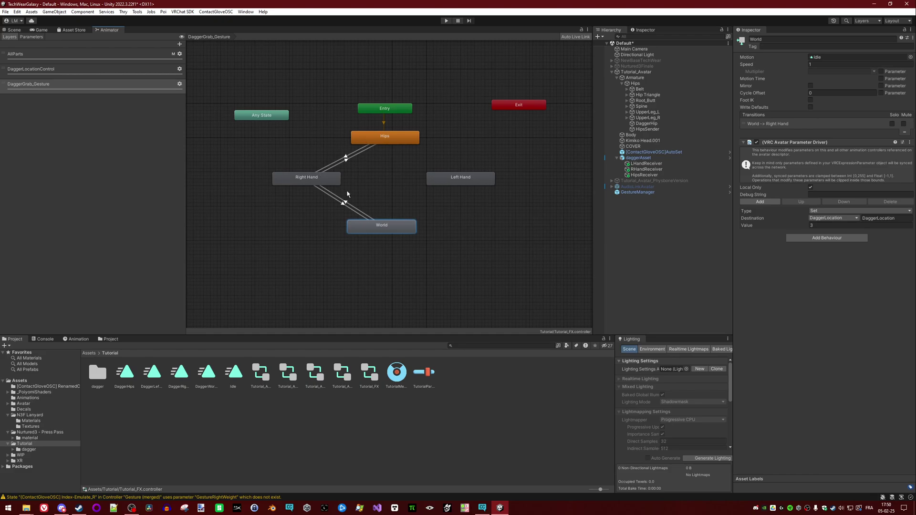
pyautogui.click(355, 208)
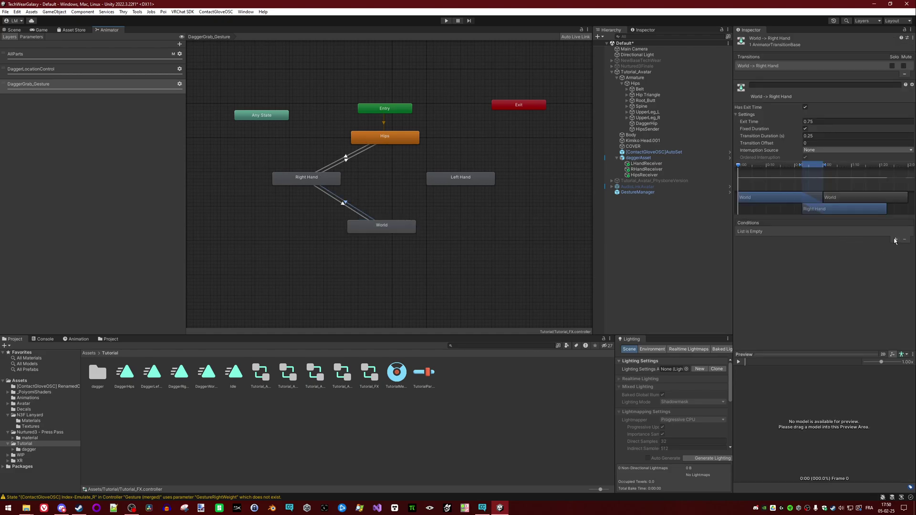
# Step: Disable exit time on the Right Hand to World transition and set its transition duration to 0
pyautogui.click(354, 211)
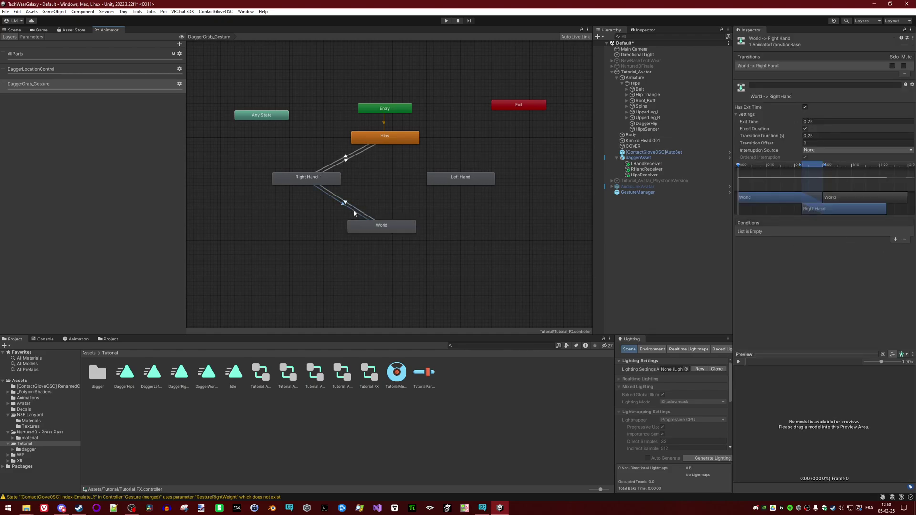
pyautogui.click(805, 107)
pyautogui.click(824, 136)
pyautogui.write('0')
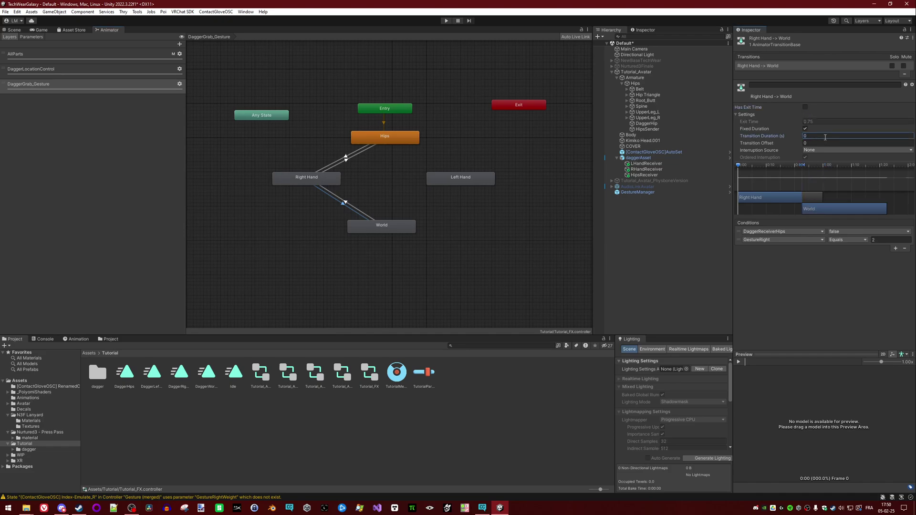
pyautogui.click(350, 159)
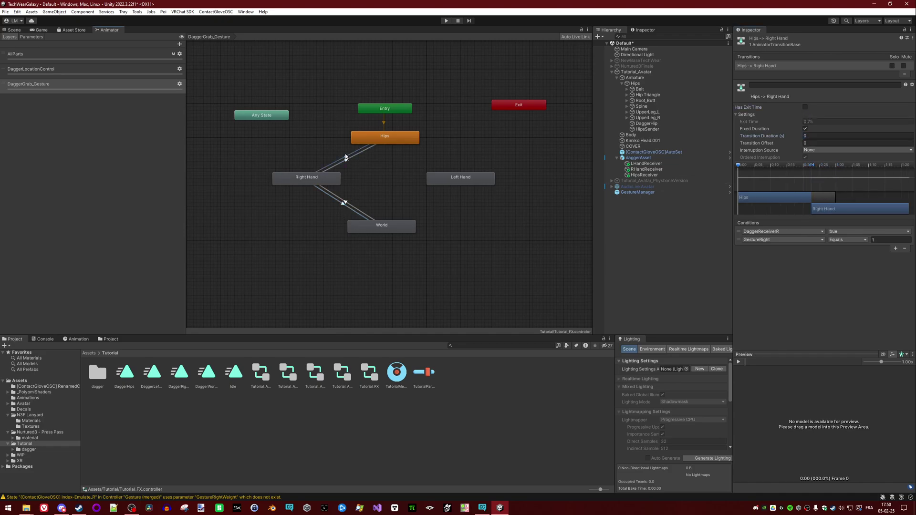
# Step: Disable exit time on the World to Right Hand transition and set its transition duration to 0
pyautogui.click(355, 209)
pyautogui.click(805, 107)
pyautogui.click(825, 136)
pyautogui.write('0')
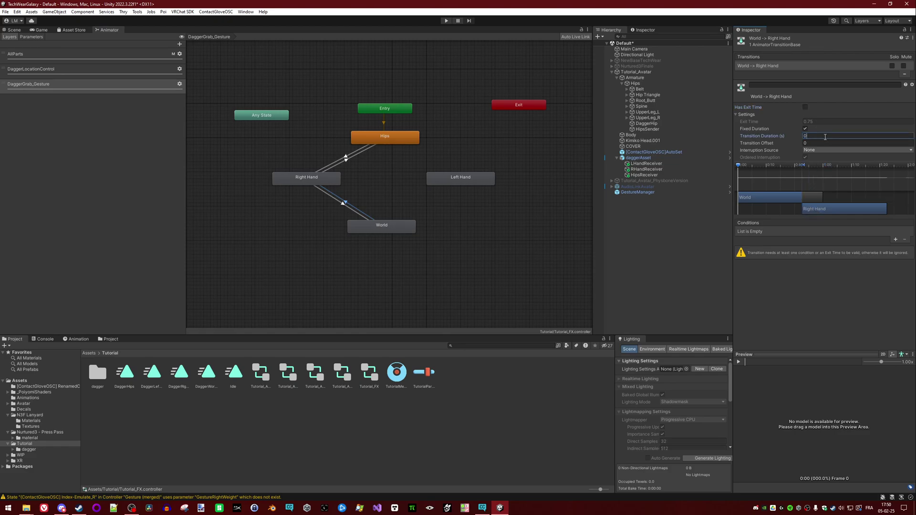
# Step: Add the conditions DaggerReceiverR true and GestureRight Equals 1 to the World to Right Hand transition
pyautogui.click(895, 240)
pyautogui.click(760, 232)
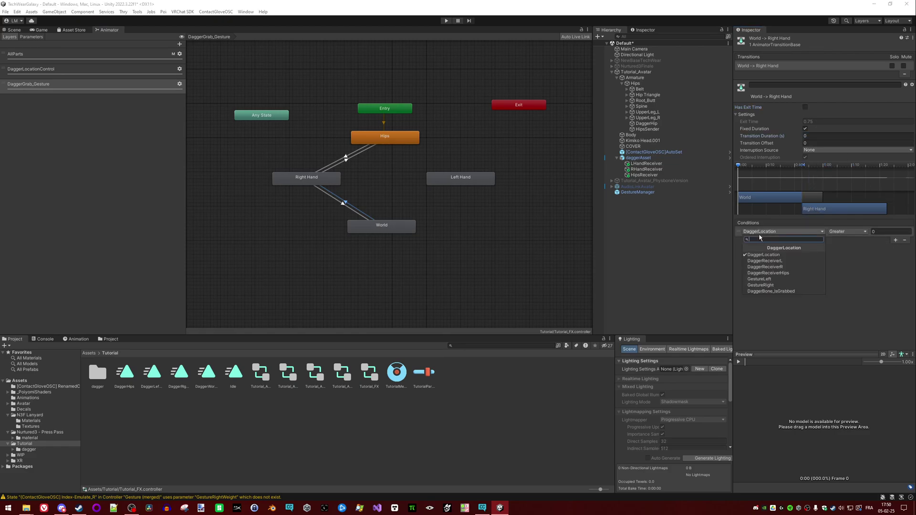
pyautogui.click(786, 267)
pyautogui.click(894, 240)
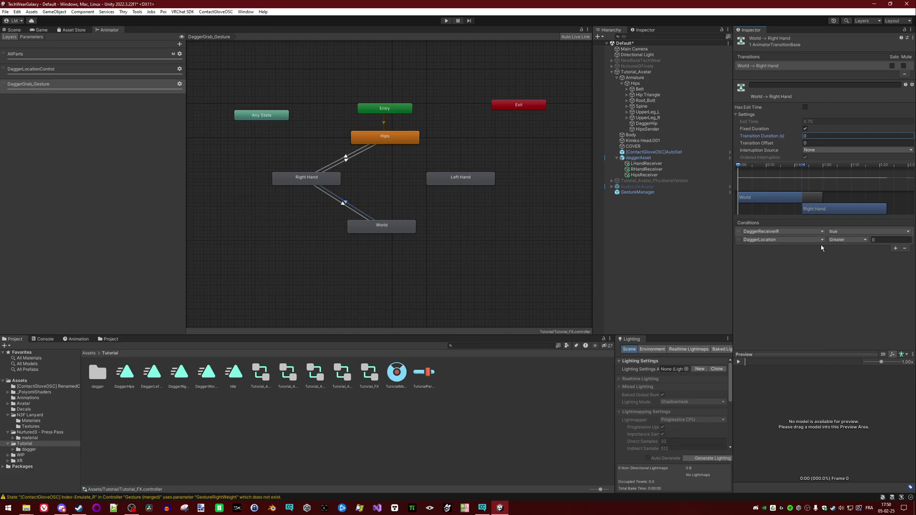
pyautogui.click(761, 239)
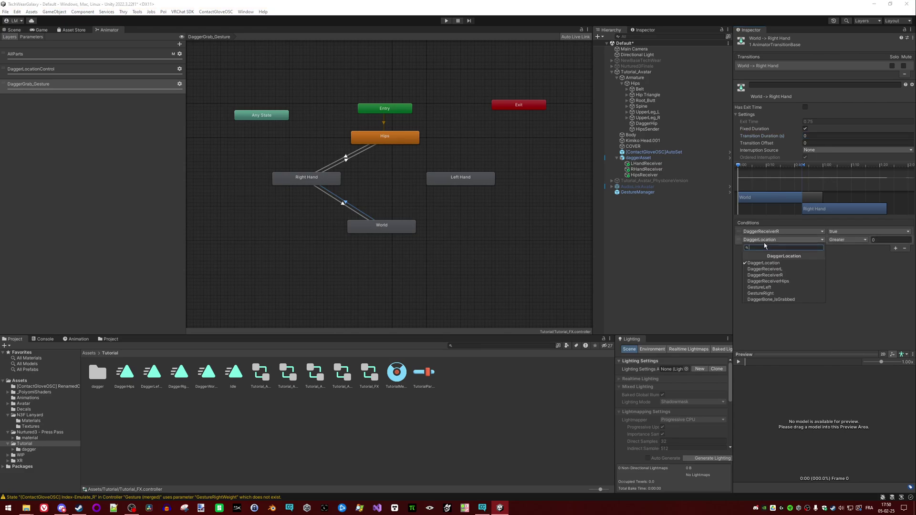
pyautogui.click(782, 293)
pyautogui.click(852, 240)
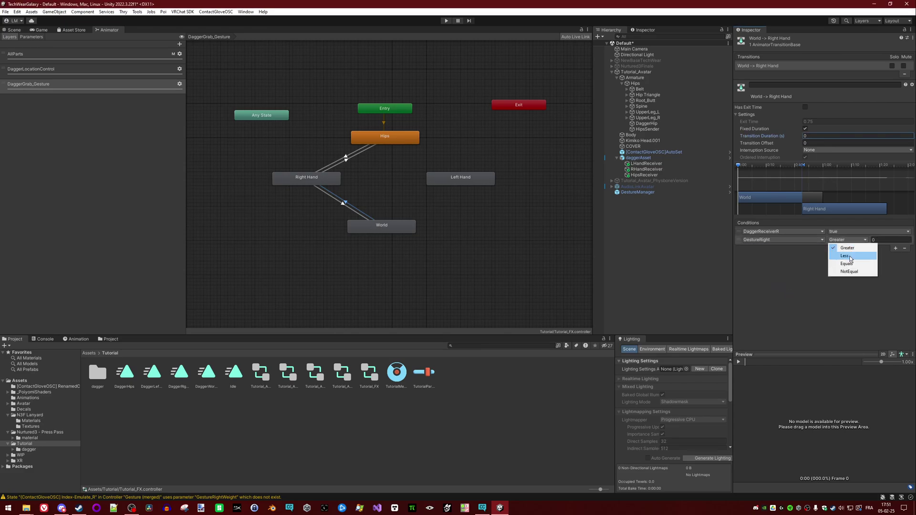
pyautogui.click(850, 262)
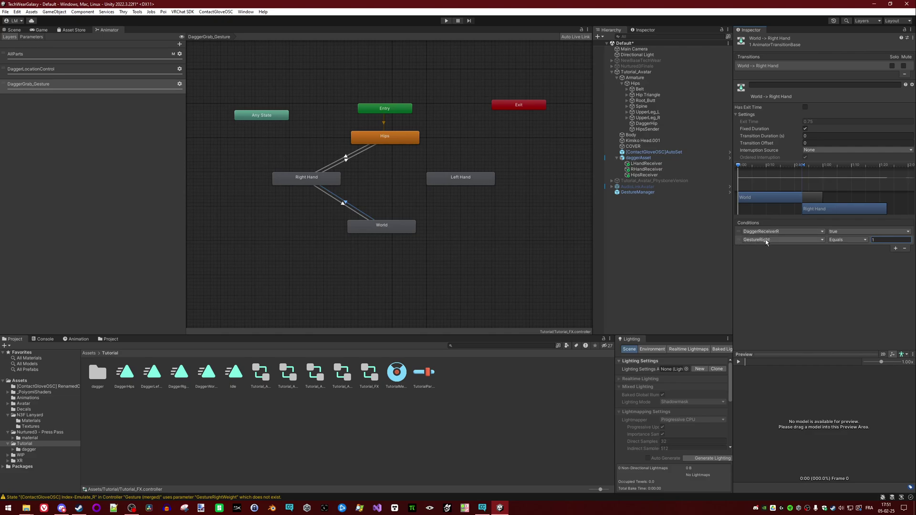
# Step: Create transitions in both directions between the Hips and Left Hand states
pyautogui.click(406, 139)
pyautogui.rightClick(406, 139)
pyautogui.click(424, 143)
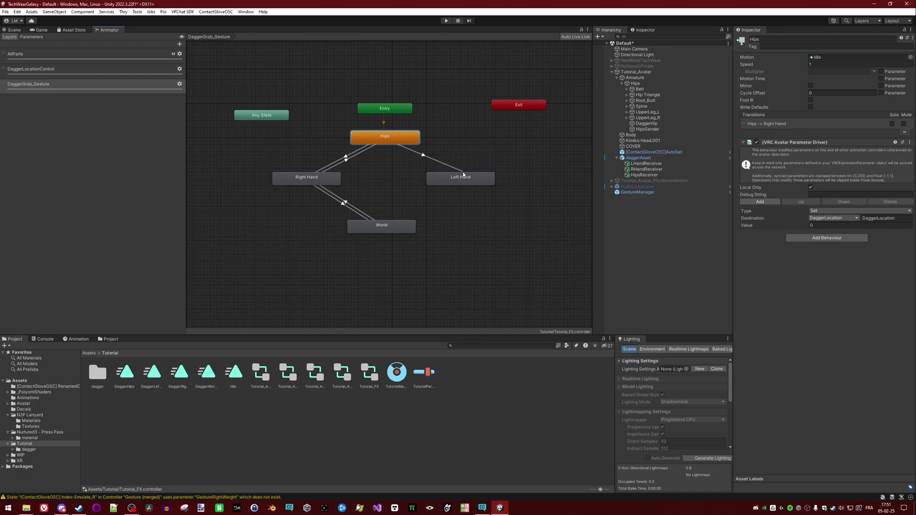
pyautogui.click(461, 177)
pyautogui.click(895, 239)
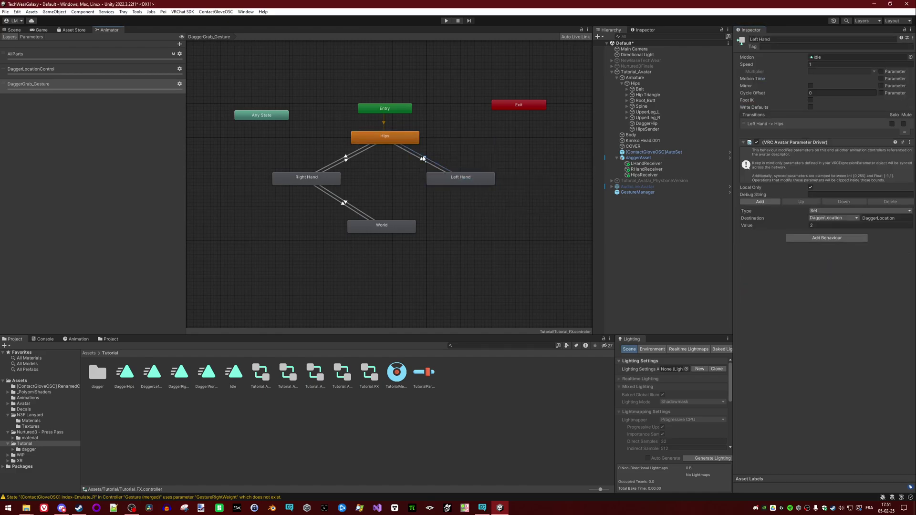
# Step: Add the conditions DaggerReceiverHips true and GestureLeft Equals 2 to the Left Hand to Hips transition
pyautogui.click(782, 231)
pyautogui.click(767, 273)
pyautogui.click(895, 240)
pyautogui.click(848, 240)
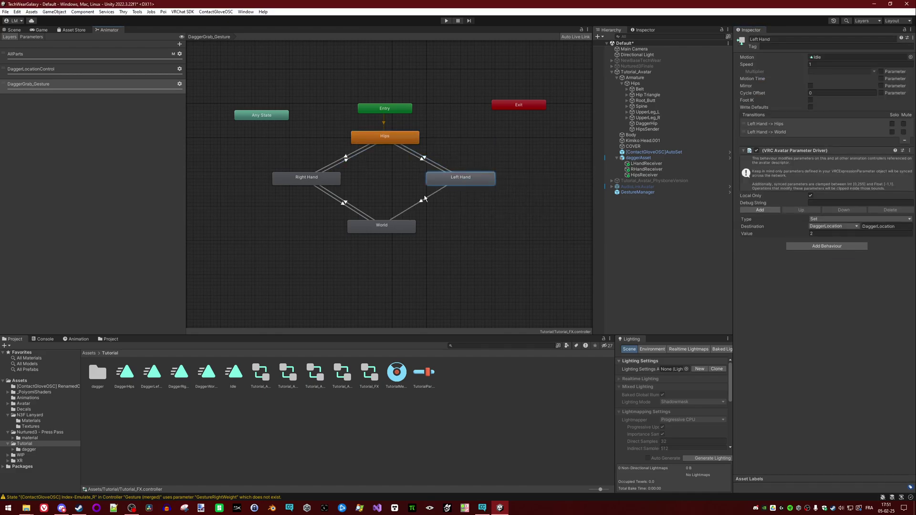
# Step: Add a DaggerReceiverHips condition to the Left Hand to World transition, and create the return transition with exit time disabled and transition duration 0
pyautogui.click(782, 232)
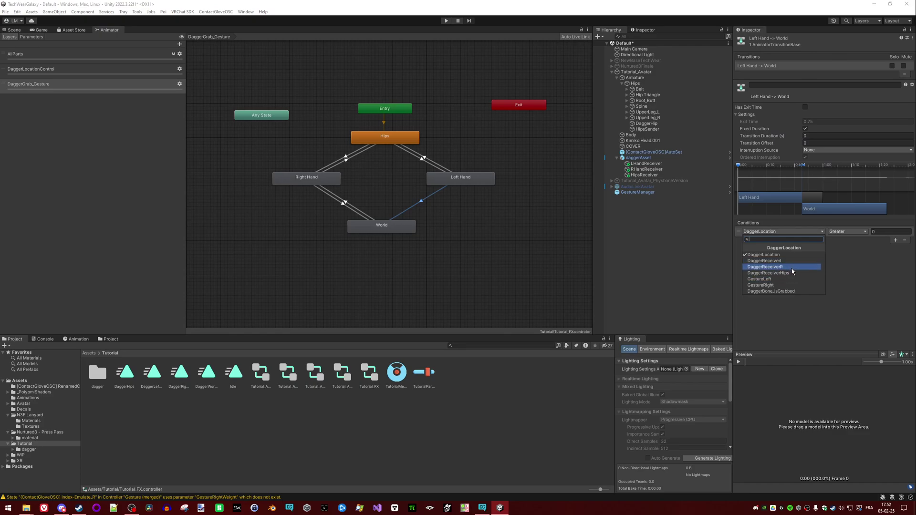
pyautogui.click(782, 271)
pyautogui.click(895, 239)
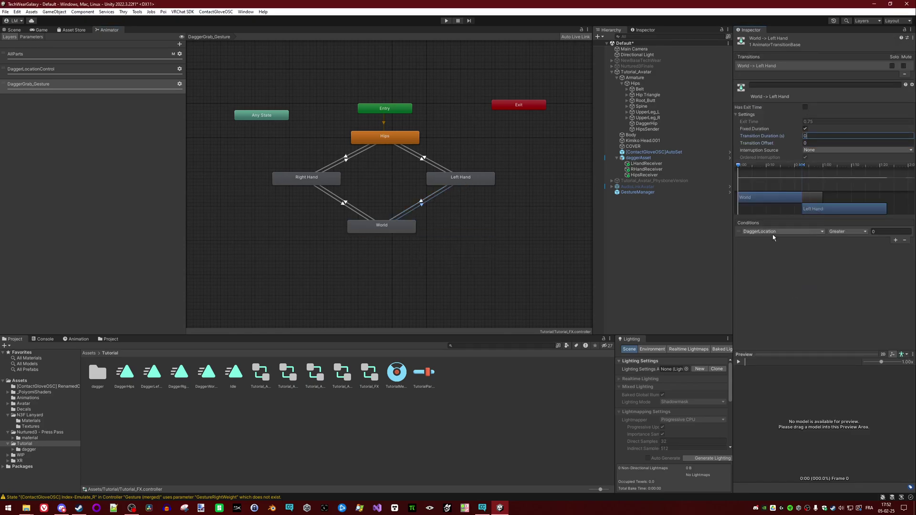
pyautogui.click(782, 240)
pyautogui.press('Escape')
pyautogui.click(422, 158)
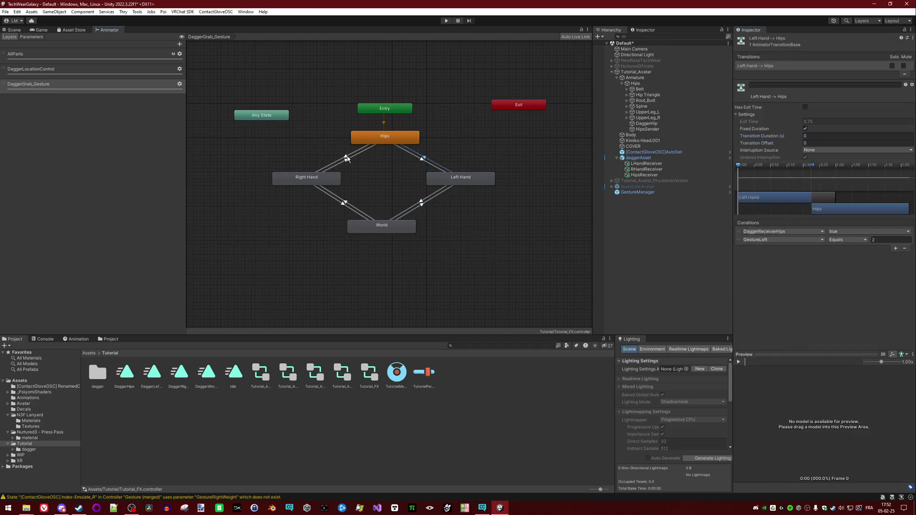
pyautogui.click(379, 178)
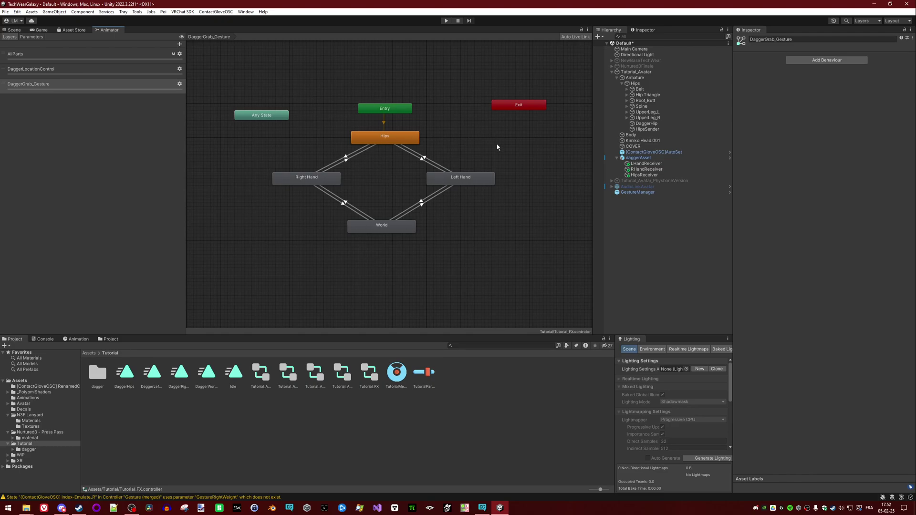
# Step: Return to the scene view and open the VRChat SDK control panel's Builder to review the Tutorial_Avatar build settings
pyautogui.click(21, 30)
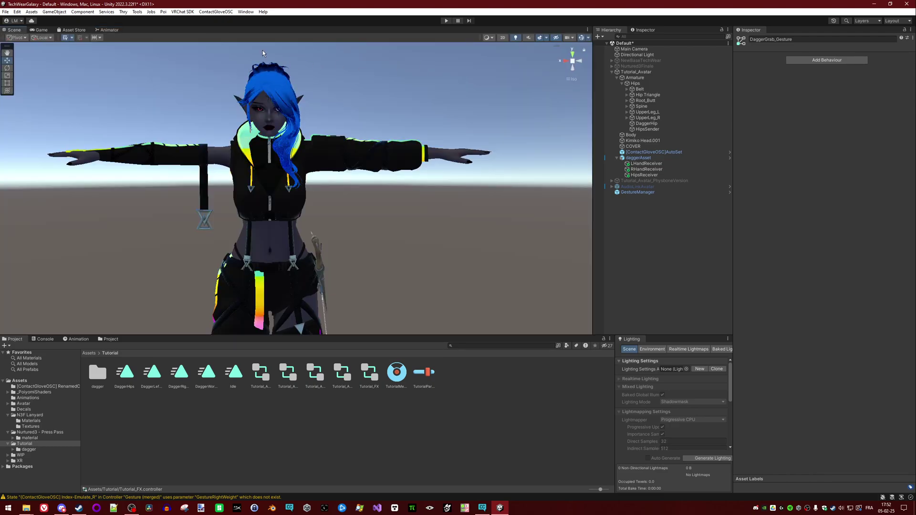
pyautogui.click(183, 12)
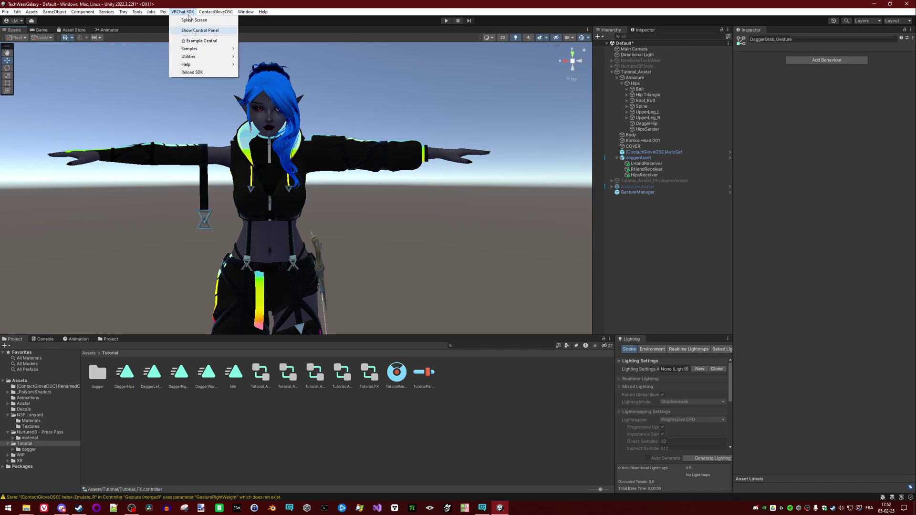
pyautogui.click(195, 30)
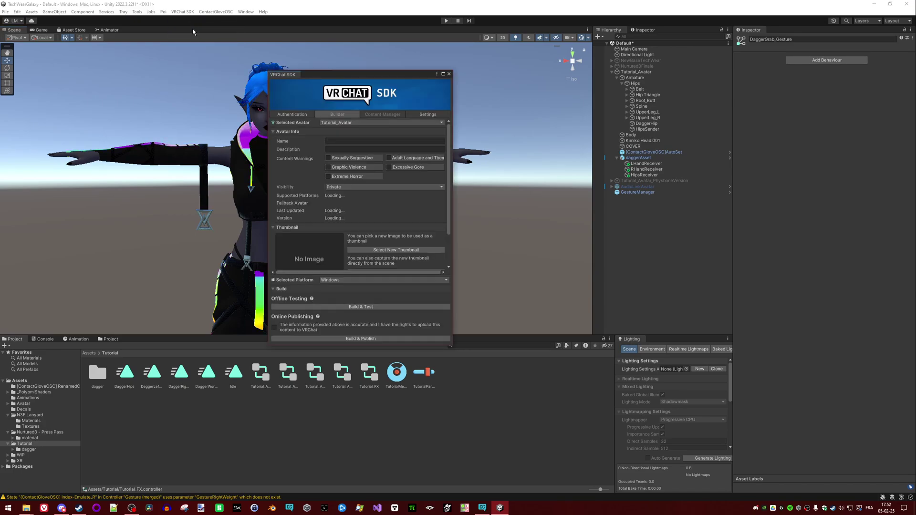
pyautogui.click(334, 115)
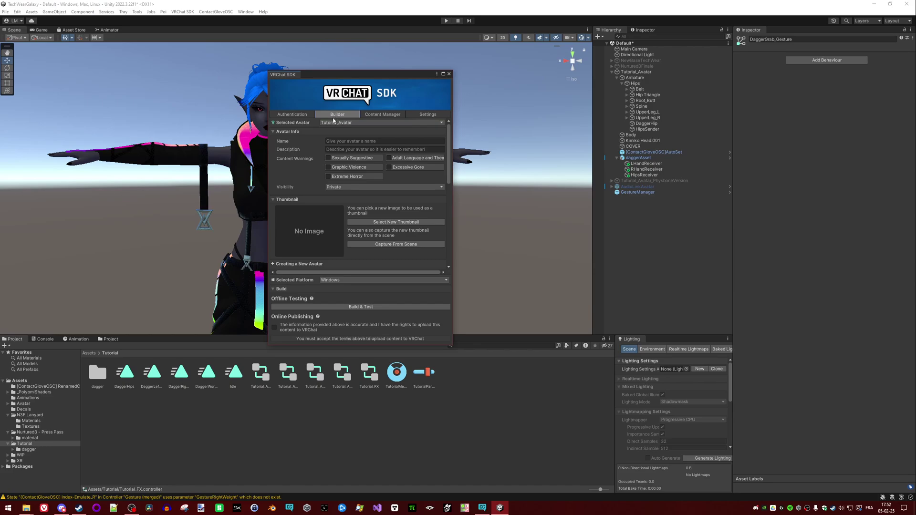
pyautogui.scroll(-8, 310, 179)
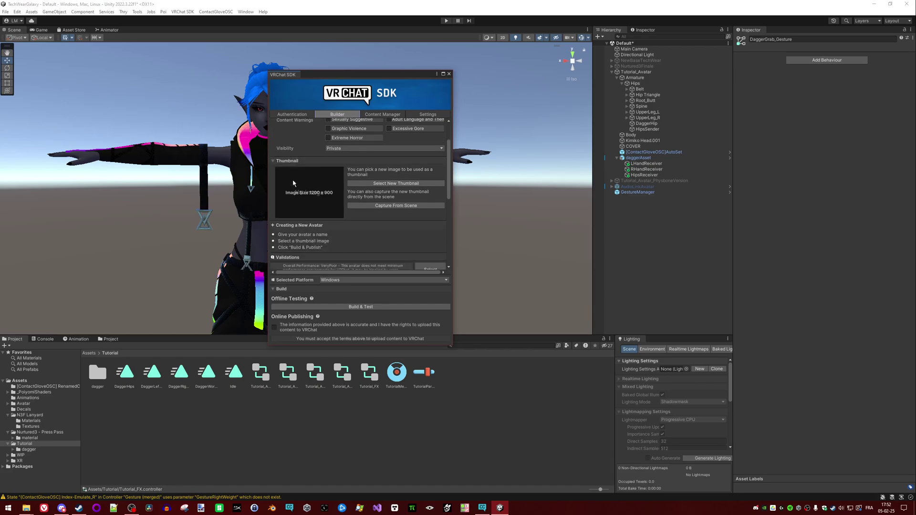
# Step: Run an offline Build & Test of Tutorial_Avatar for Windows
pyautogui.click(360, 306)
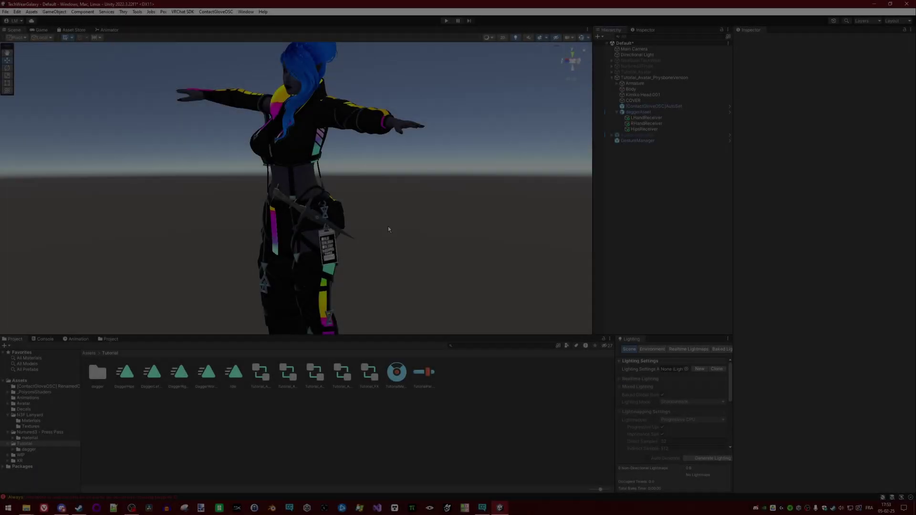
# Step: Examine Tutorial_Avatar_PhysboneVersion and the components and parent constraint sources of its daggerAsset
pyautogui.keyDown('alt'); pyautogui.moveTo(388, 226); pyautogui.dragTo(385, 183); pyautogui.keyUp('alt')
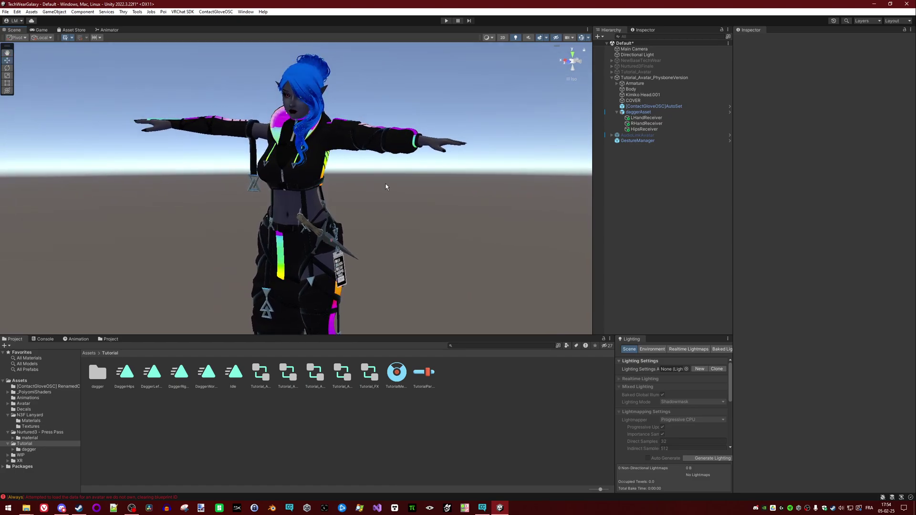
pyautogui.click(385, 186)
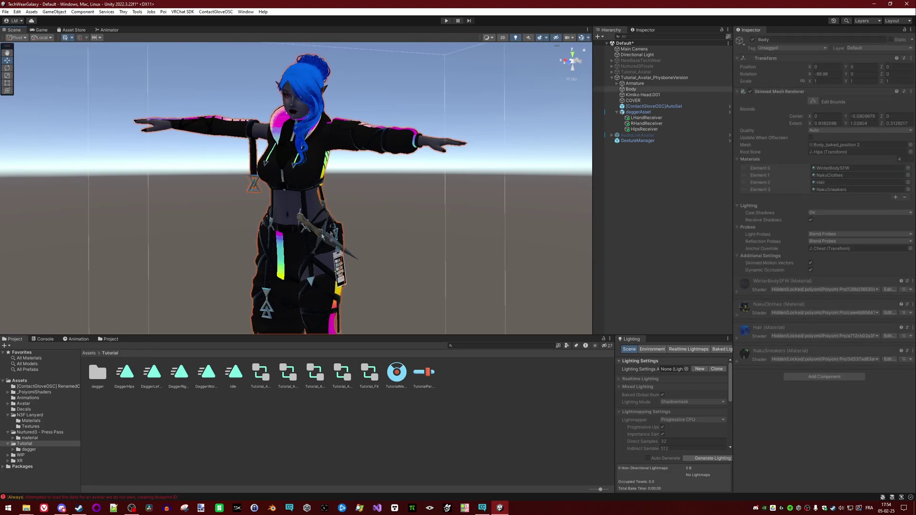
pyautogui.click(667, 113)
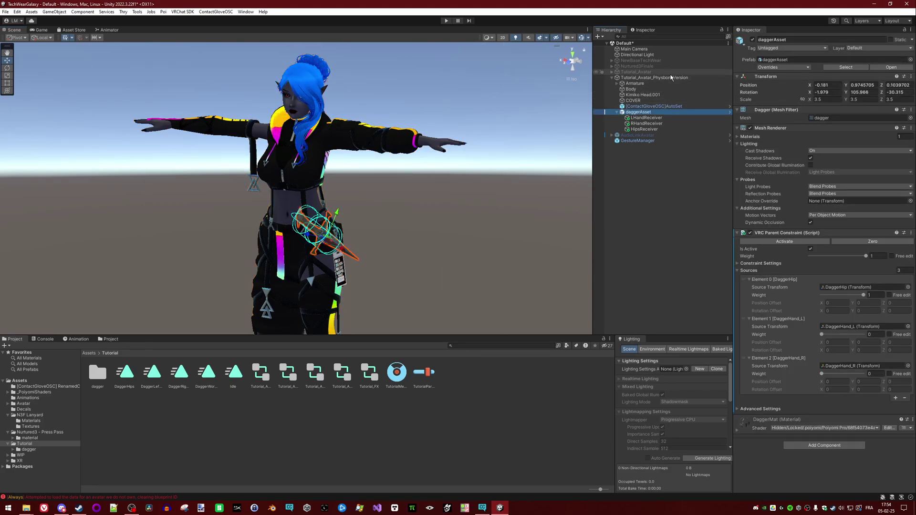
pyautogui.click(654, 77)
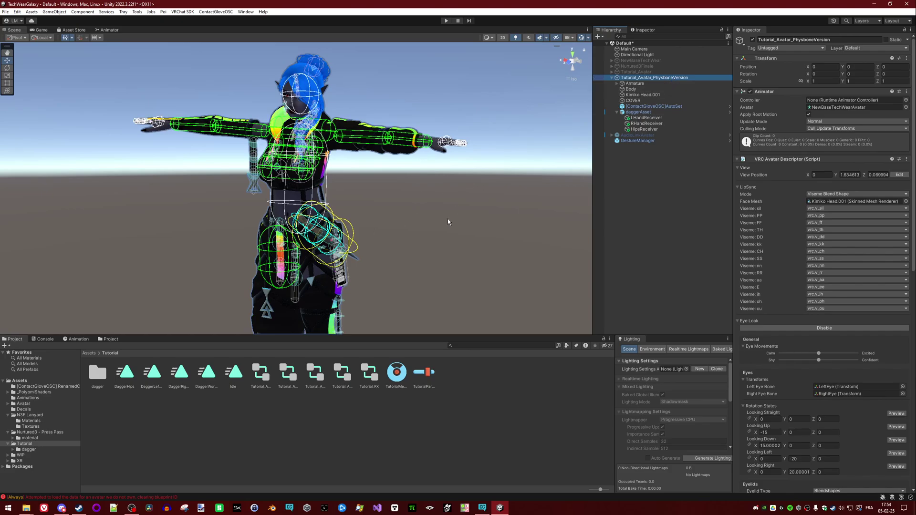
pyautogui.keyDown('alt'); pyautogui.moveTo(448, 221); pyautogui.dragTo(453, 217); pyautogui.keyUp('alt')
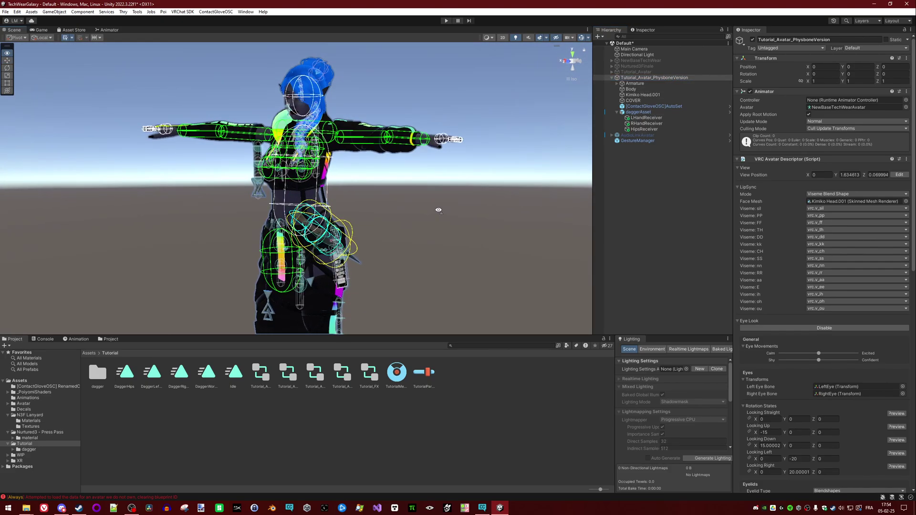
# Step: Create an empty child object named DaggerBone under daggerAsset in Tutorial_Avatar_PhysboneVersion
pyautogui.click(649, 113)
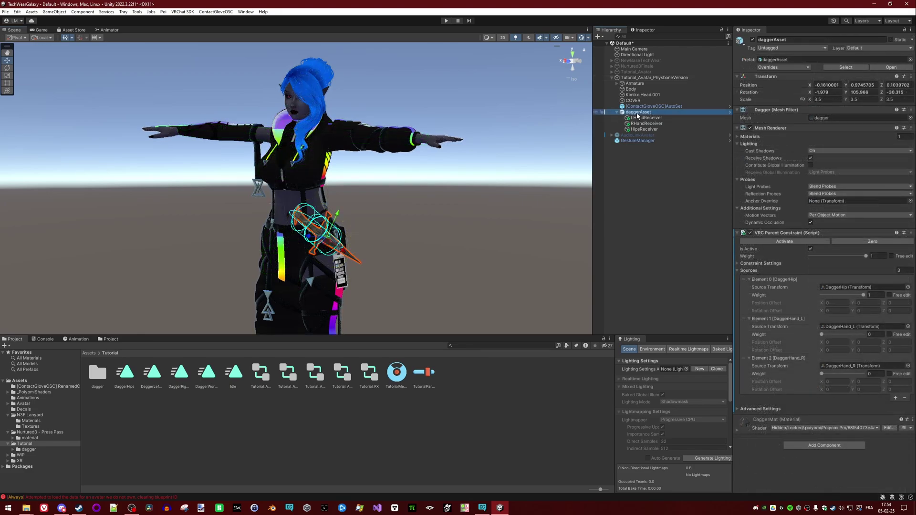
pyautogui.rightClick(645, 114)
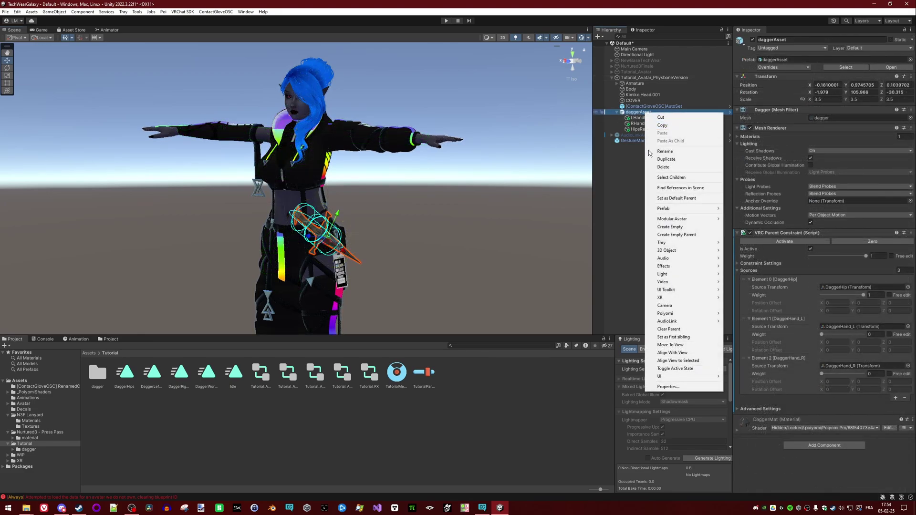
pyautogui.click(671, 227)
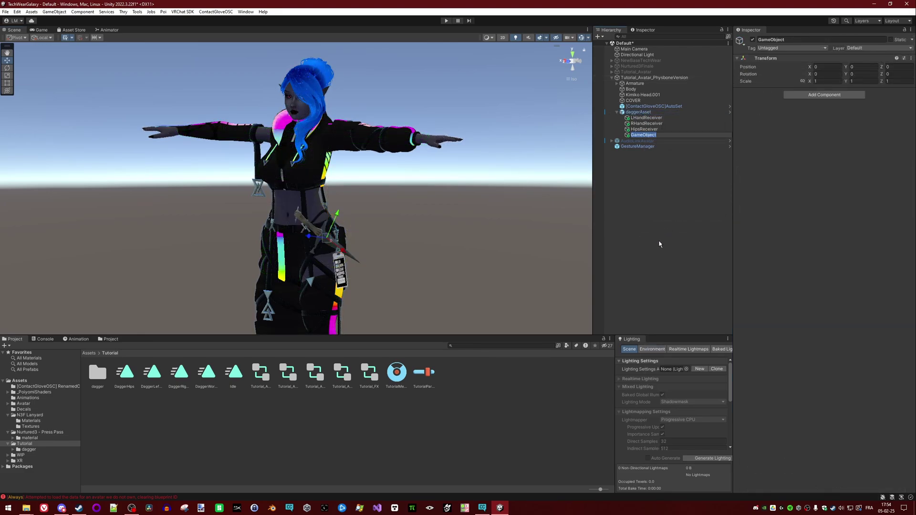
pyautogui.write('DaggerBone')
pyautogui.press('Return')
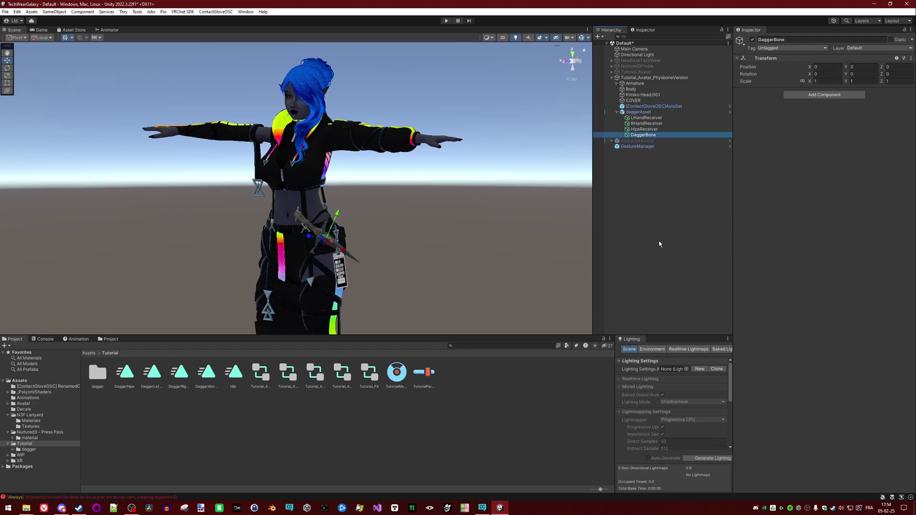
# Step: Add a VRC Phys Bone component to DaggerBone
pyautogui.click(801, 95)
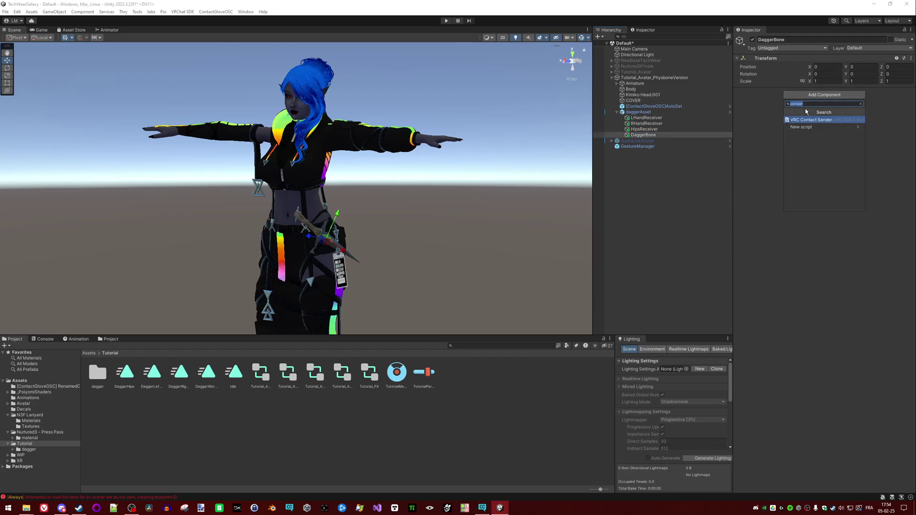
pyautogui.write('phys')
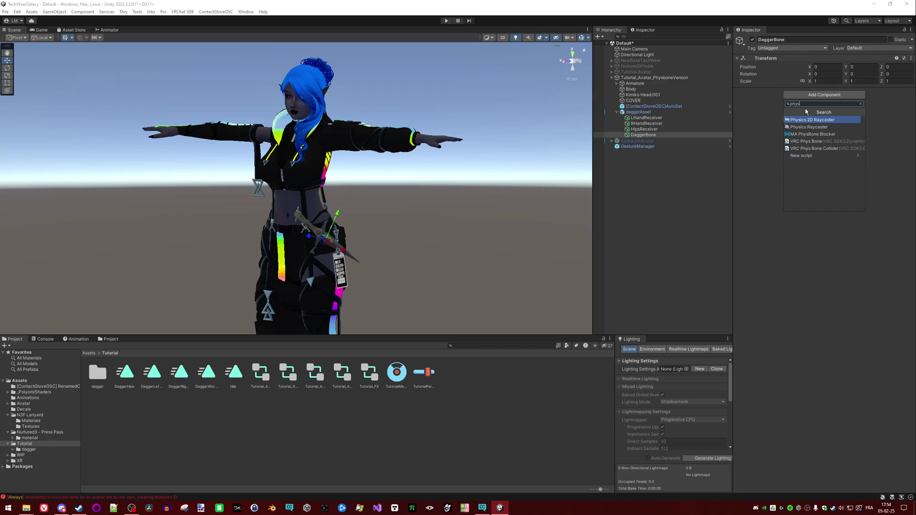
pyautogui.click(809, 140)
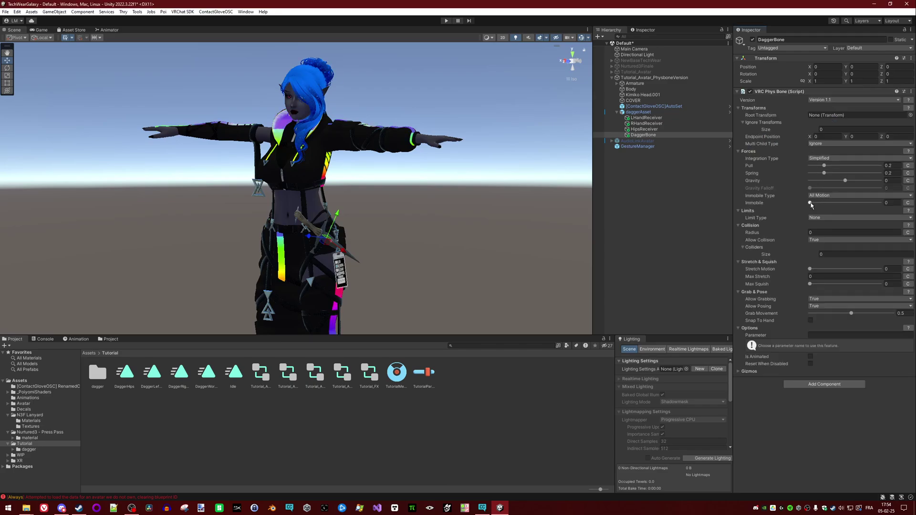
# Step: Set the phys bone's Immobile to 1 and both Allow Posing and Allow Collision to False
pyautogui.moveTo(811, 203); pyautogui.dragTo(882, 203)
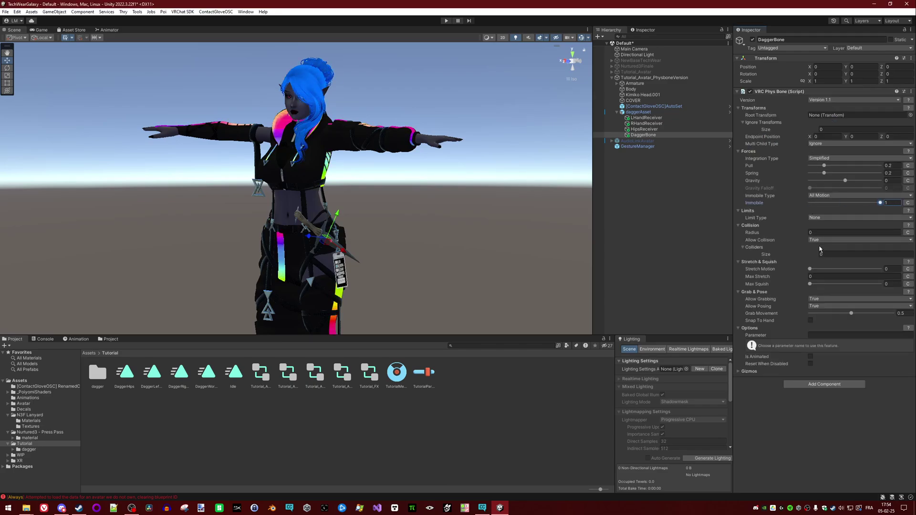
pyautogui.click(817, 306)
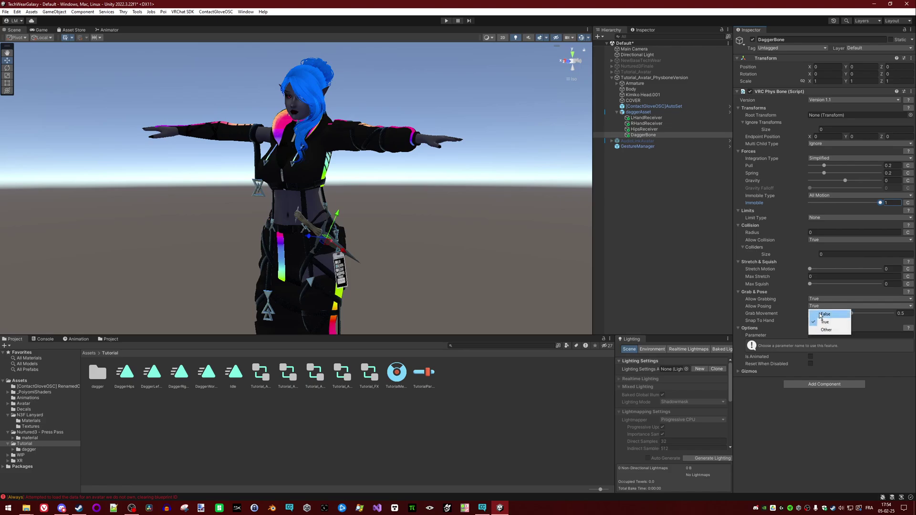
pyautogui.click(816, 313)
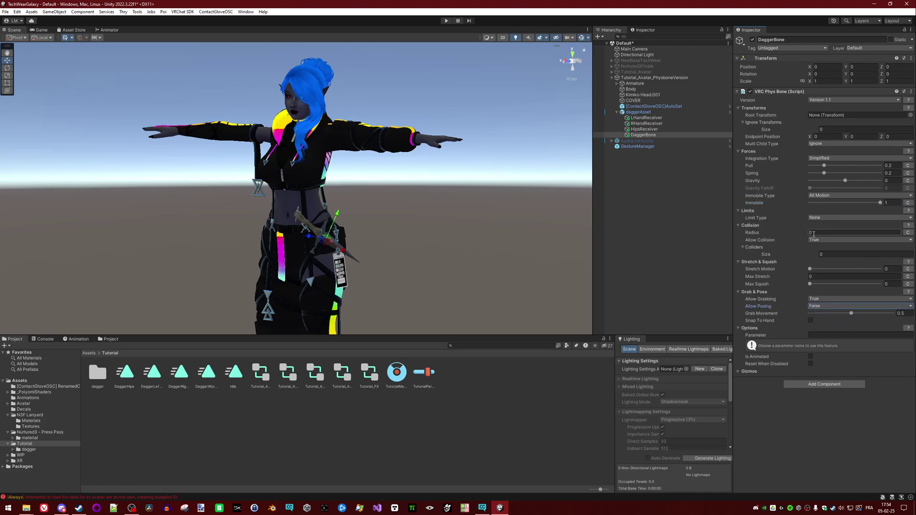
pyautogui.click(814, 243)
pyautogui.click(823, 252)
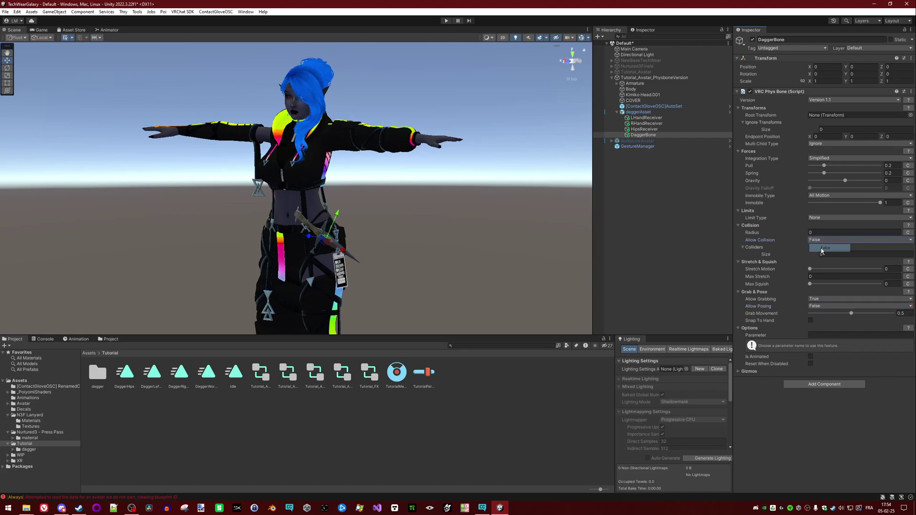
pyautogui.click(739, 226)
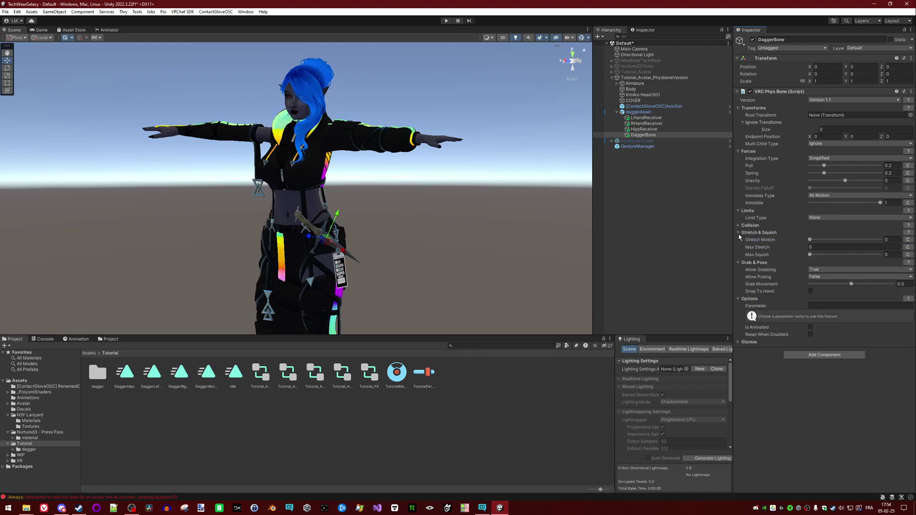
# Step: Set the phys bone's Endpoint Position X to -0.07 so the bone runs along the dagger's handle
pyautogui.moveTo(532, 234); pyautogui.dragTo(360, 184, button='right')
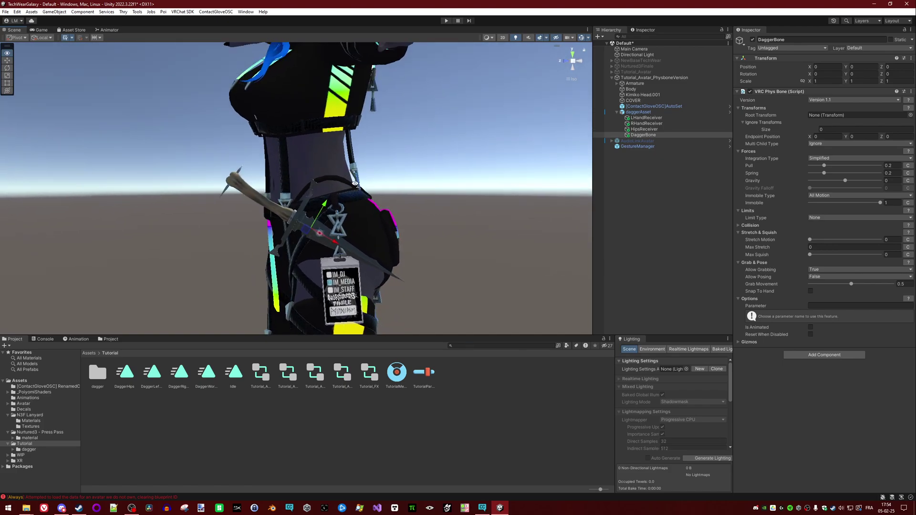
pyautogui.click(823, 136)
pyautogui.write('-')
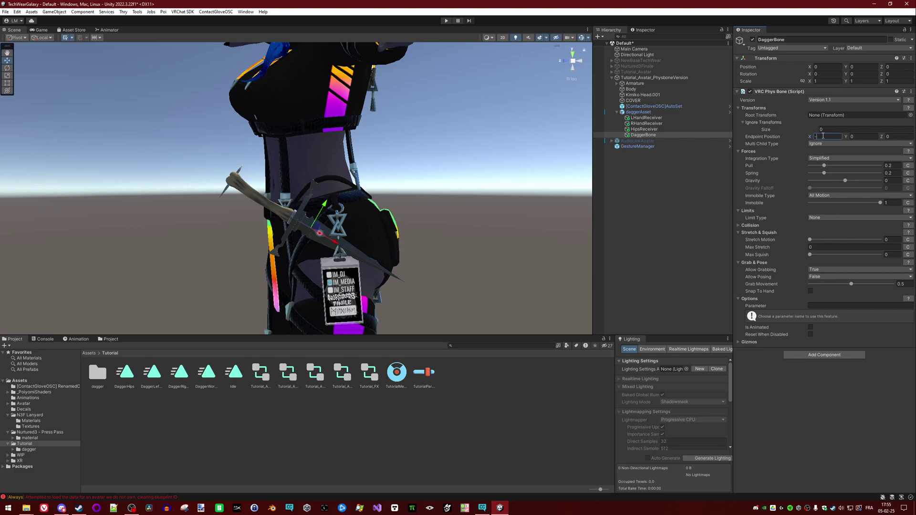
pyautogui.write('1')
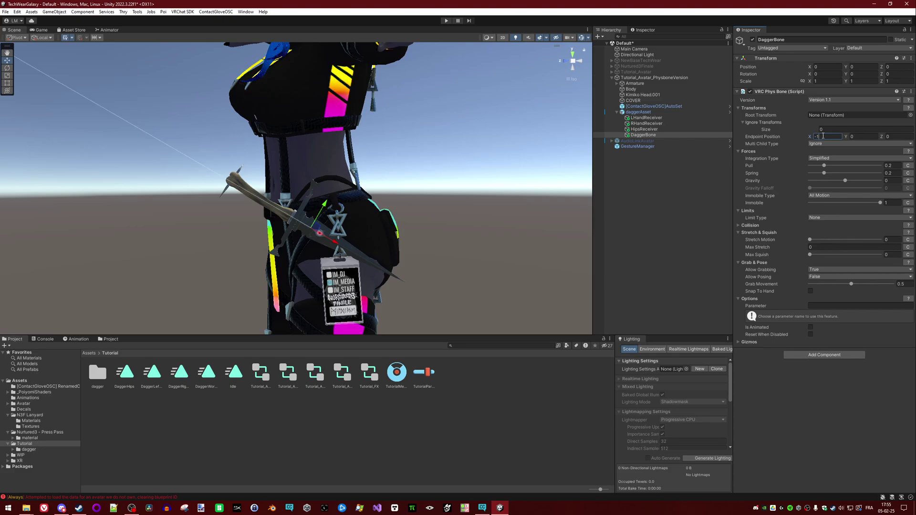
pyautogui.press('BackSpace')
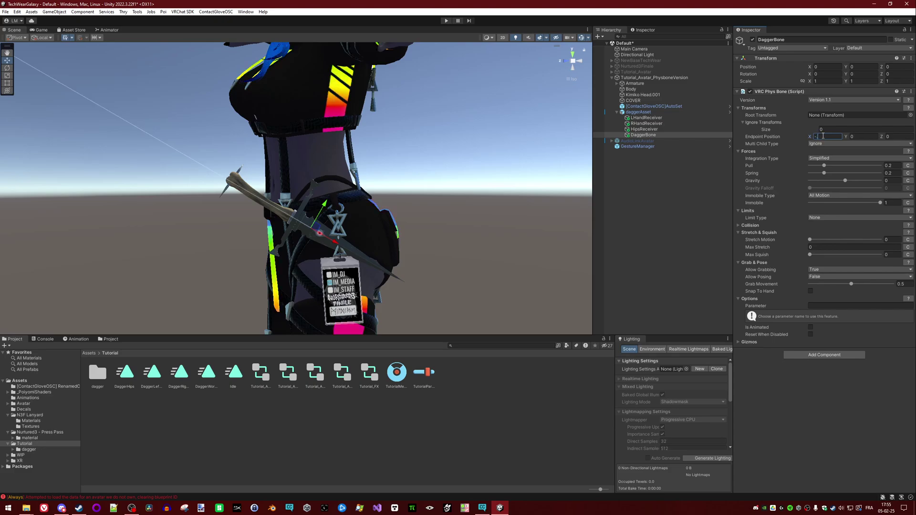
pyautogui.write('.1')
pyautogui.press('BackSpace')
pyautogui.press('BackSpace')
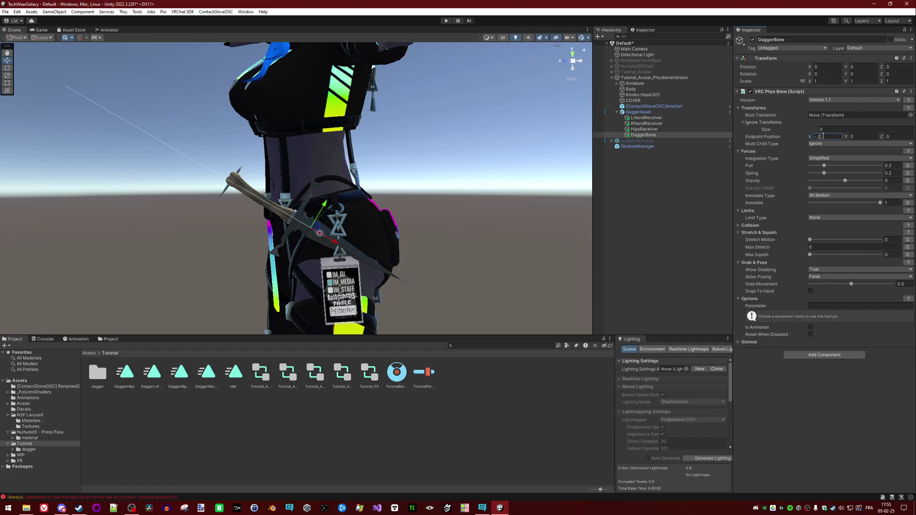
pyautogui.write('.07')
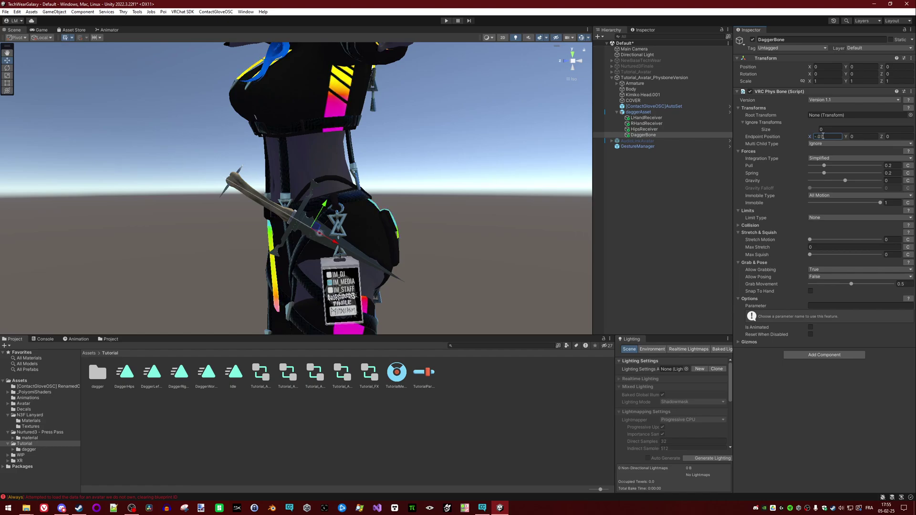
pyautogui.press('Return')
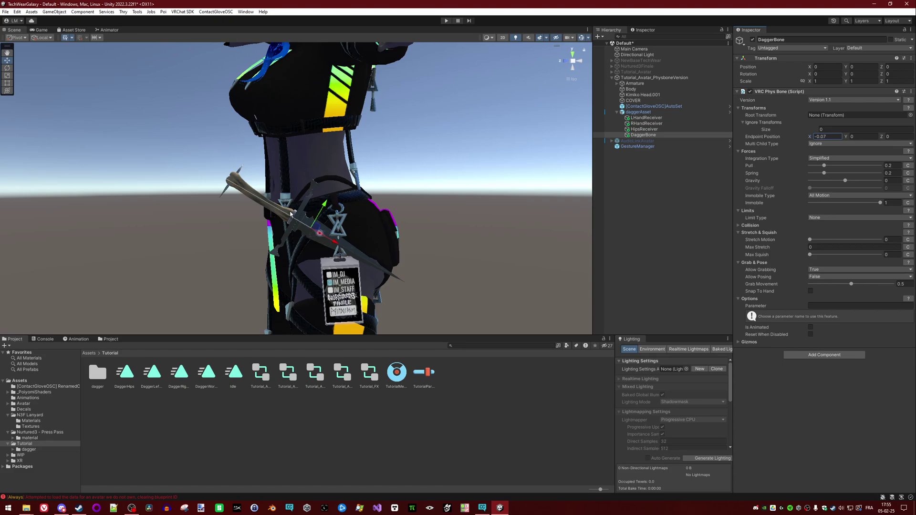
# Step: Shift DaggerBone along its X axis to about -0.004 to align the bone with the dagger's handle
pyautogui.scroll(2, 290, 214)
pyautogui.scroll(2, 260, 213)
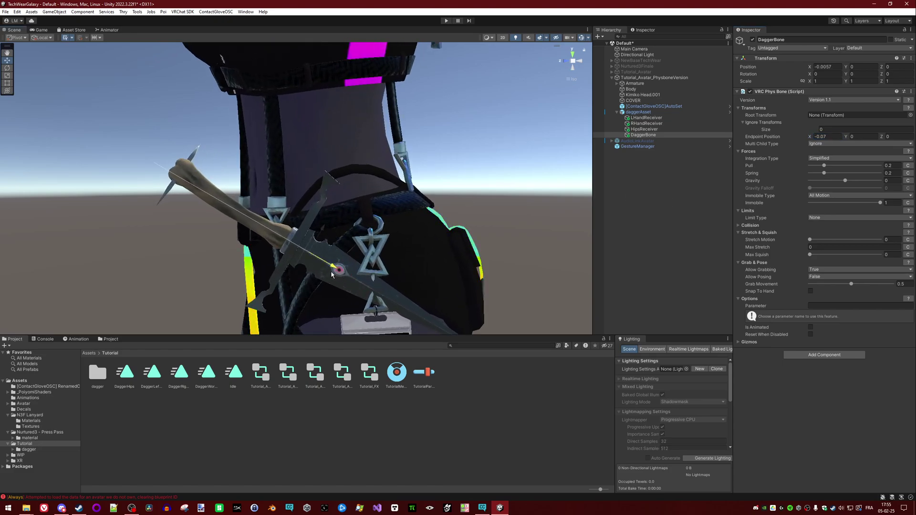
pyautogui.moveTo(346, 273)
pyautogui.mouseDown()
pyautogui.moveTo(326, 273)
pyautogui.moveTo(338, 273)
pyautogui.mouseUp()
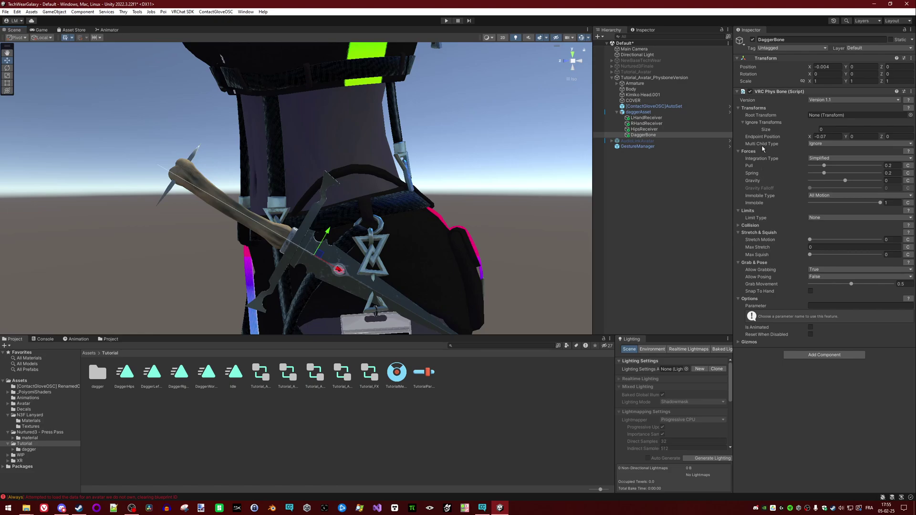
# Step: Set the phys bone's collision Radius to 0.007 and check its fit around the dagger handle
pyautogui.click(738, 225)
pyautogui.click(816, 231)
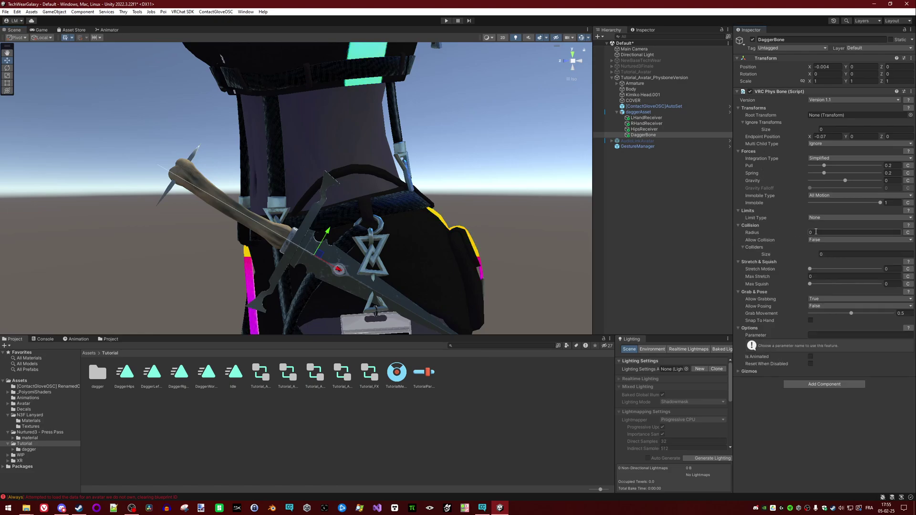
pyautogui.write('1')
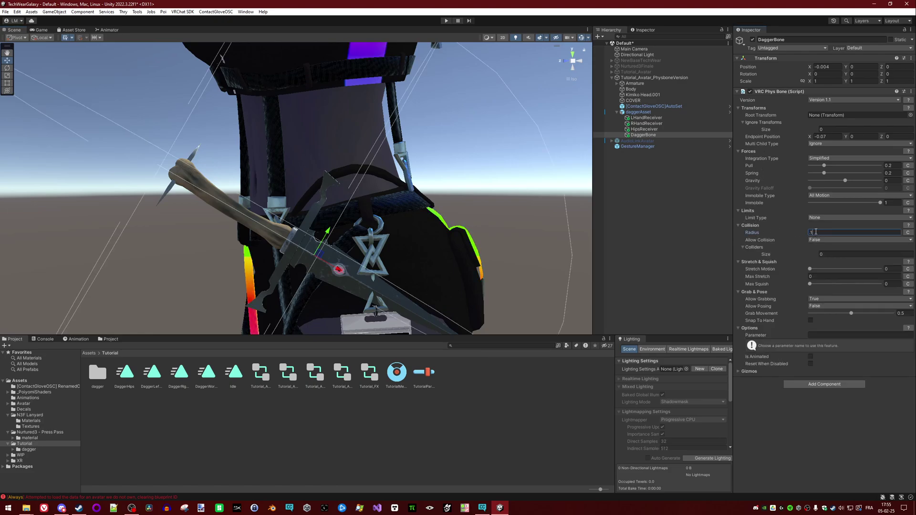
pyautogui.press('BackSpace')
pyautogui.write('01')
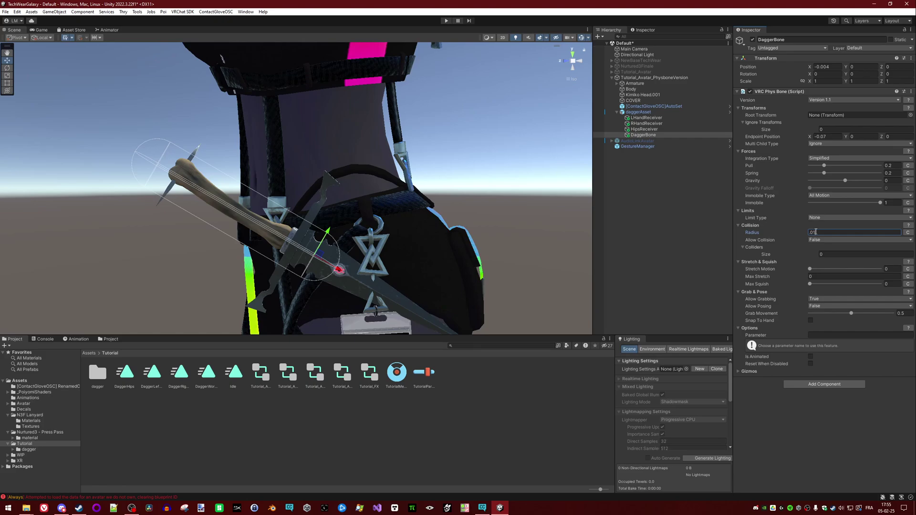
pyautogui.press('BackSpace')
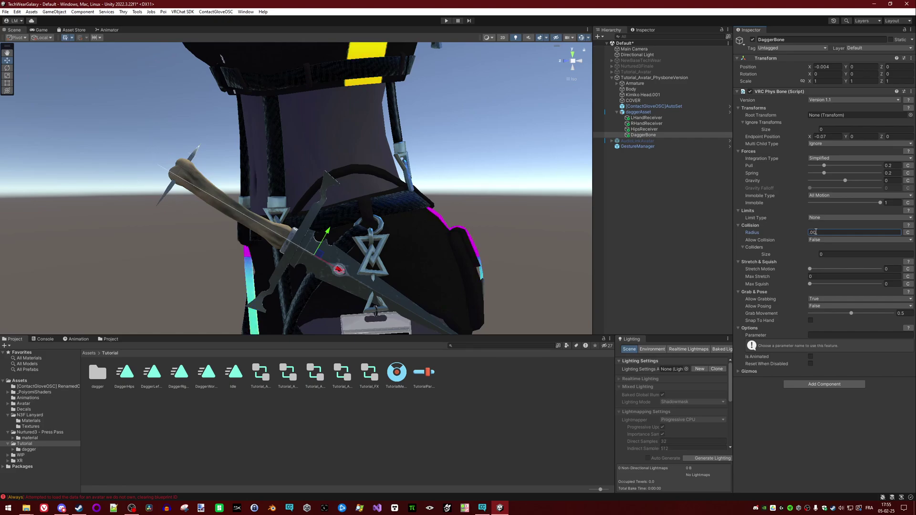
pyautogui.write('05')
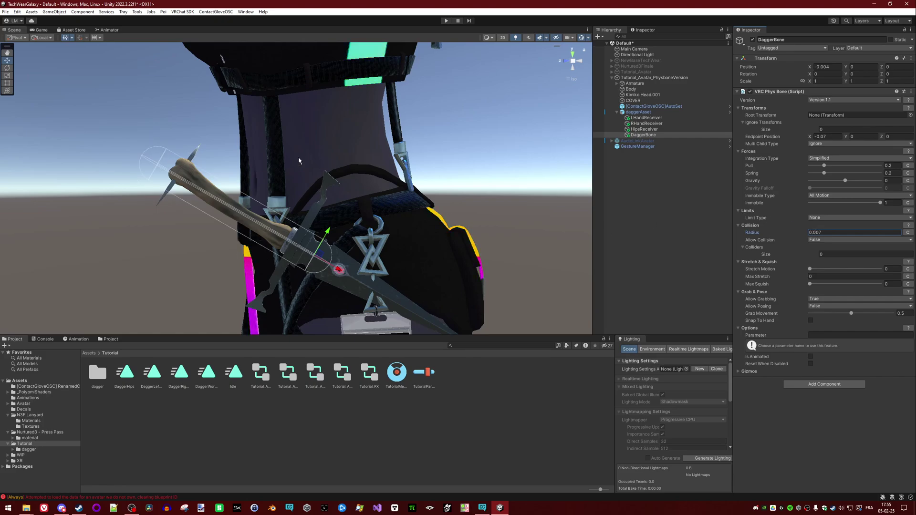
pyautogui.moveTo(299, 160)
pyautogui.mouseDown(button='right')
pyautogui.moveTo(353, 117)
pyautogui.moveTo(430, 258)
pyautogui.moveTo(285, 164)
pyautogui.mouseUp(button='right')
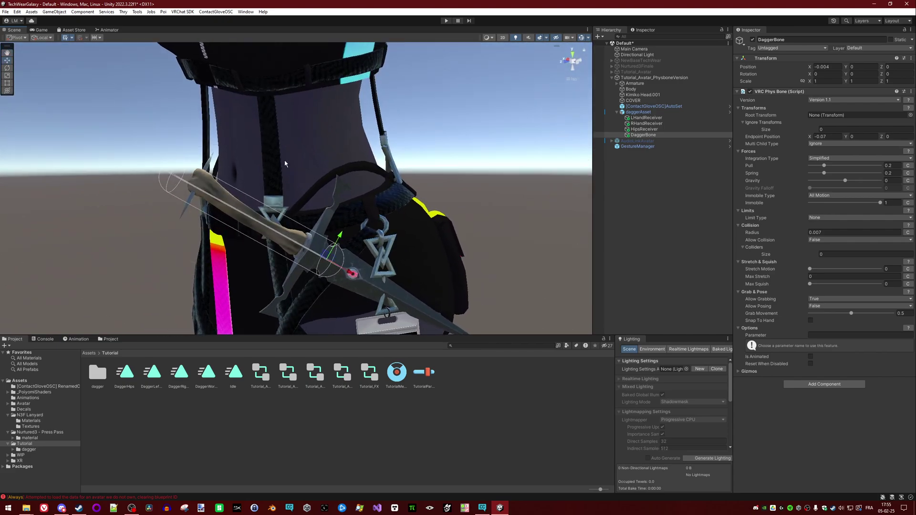
pyautogui.moveTo(277, 210); pyautogui.dragTo(524, 181, button='right')
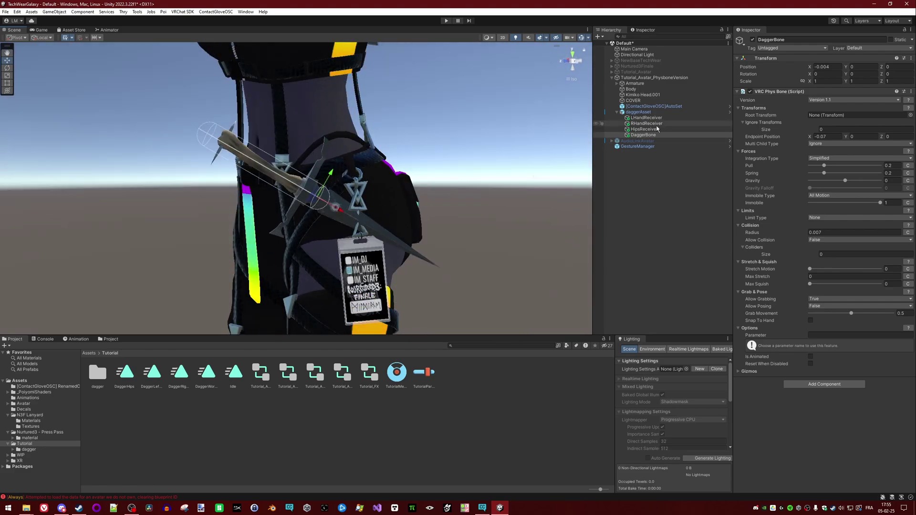
# Step: Set the Parameter of DaggerBone's phys bone to DaggerBone
pyautogui.click(639, 112)
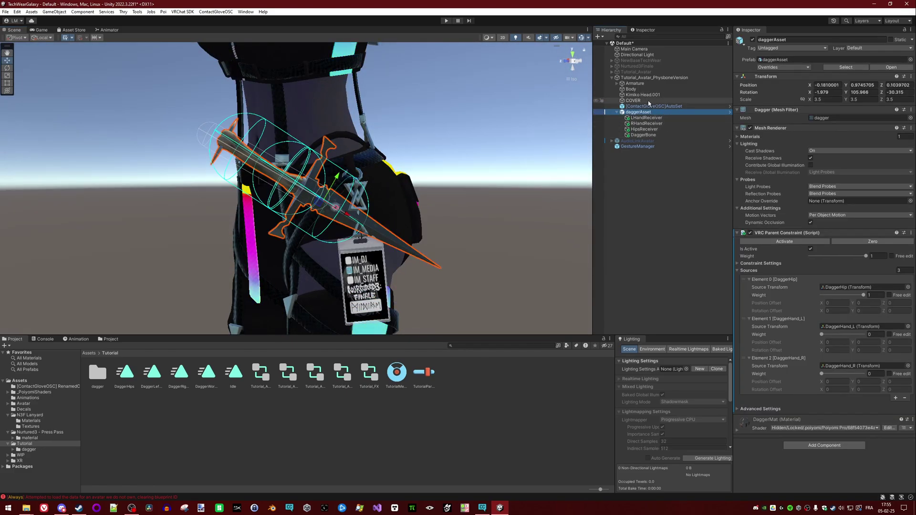
pyautogui.click(643, 135)
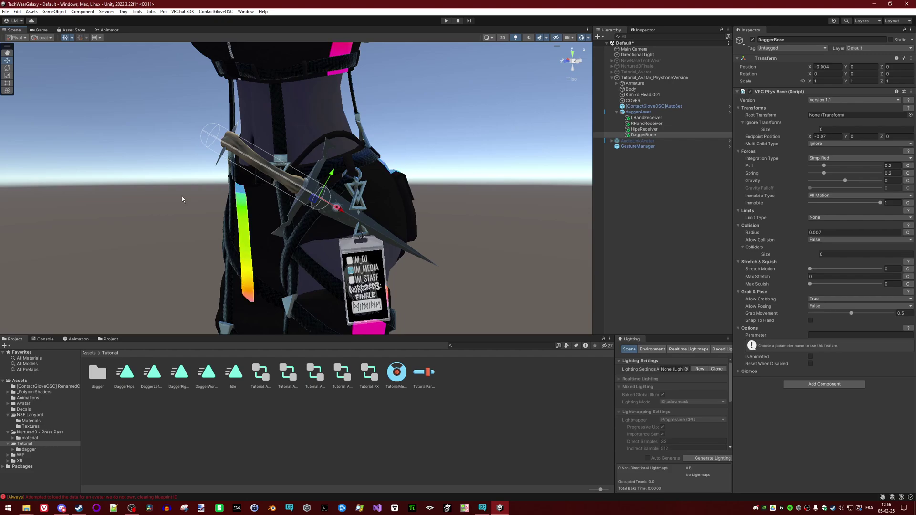
pyautogui.keyDown('alt'); pyautogui.moveTo(255, 144); pyautogui.dragTo(313, 163); pyautogui.keyUp('alt')
pyautogui.scroll(-5, 410, 216)
pyautogui.scroll(6, 469, 238)
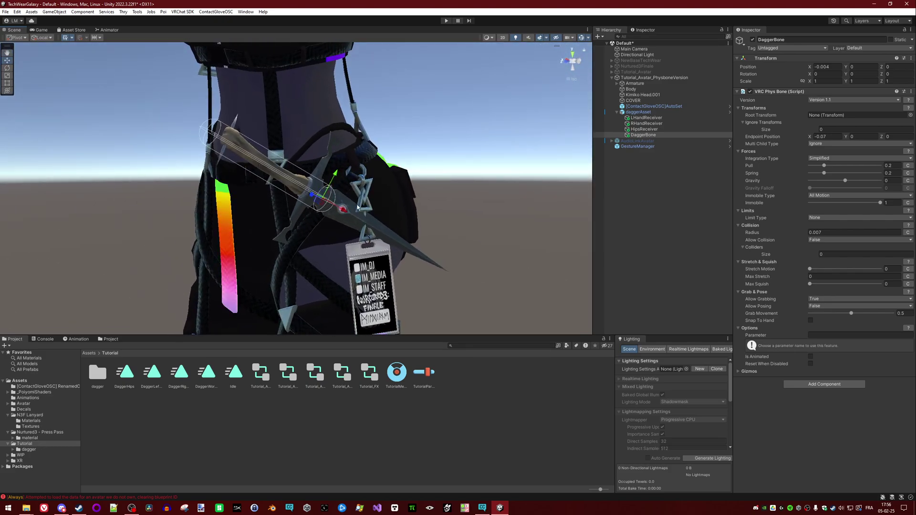
pyautogui.keyDown('alt'); pyautogui.moveTo(256, 160); pyautogui.dragTo(370, 201); pyautogui.keyUp('alt')
pyautogui.scroll(3, 369, 200)
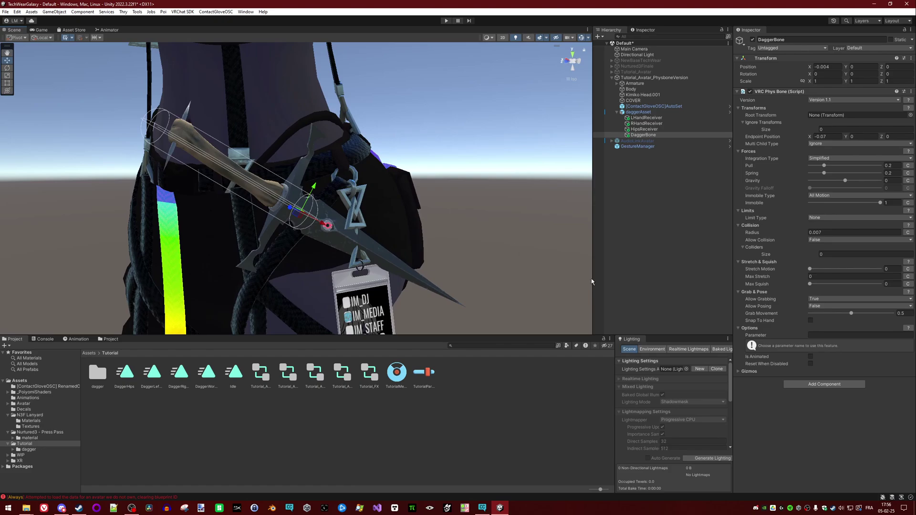
pyautogui.click(822, 334)
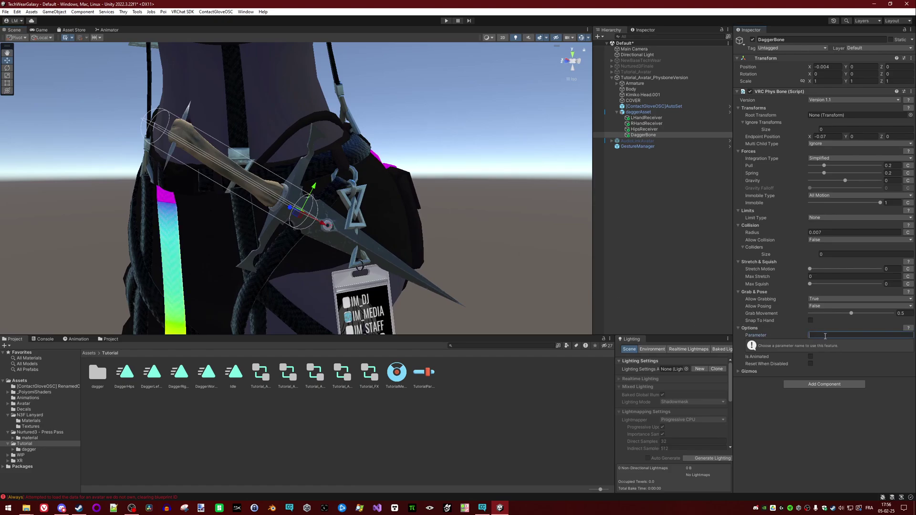
pyautogui.write('DaggerBone')
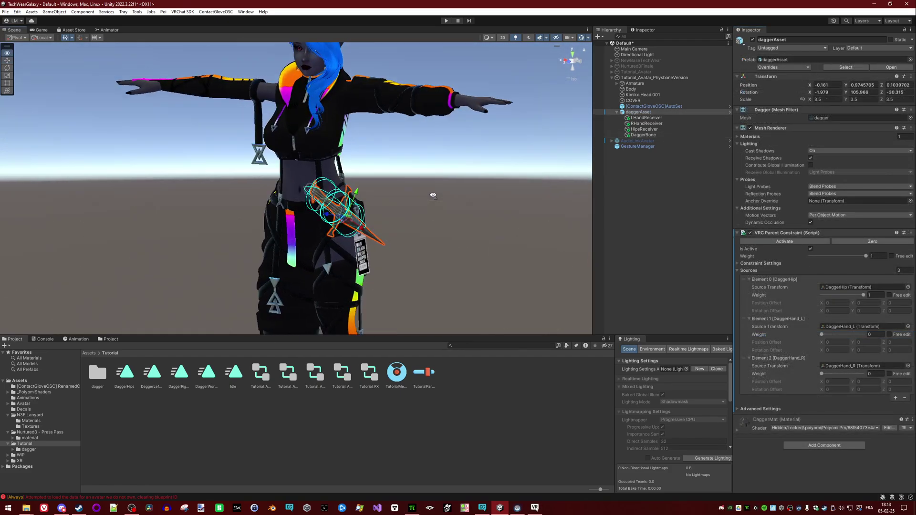
# Step: Open the Tutorial_FX animator controller and add a layer named DaggerGrab_Physbone
pyautogui.moveTo(433, 195); pyautogui.dragTo(409, 181, button='right')
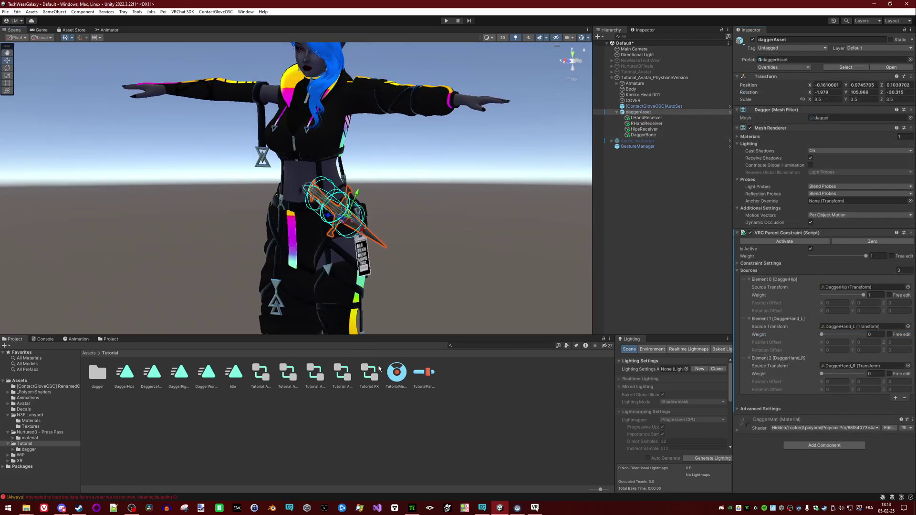
pyautogui.doubleClick(365, 372)
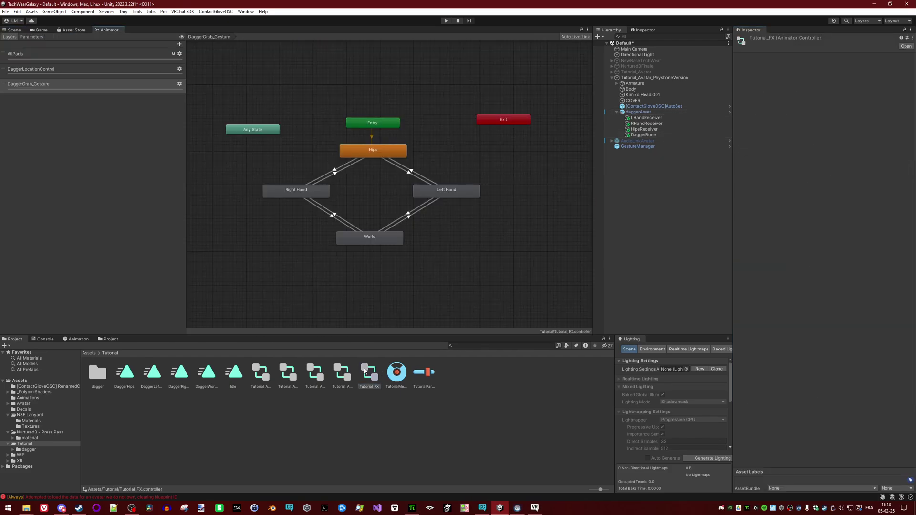
pyautogui.click(71, 89)
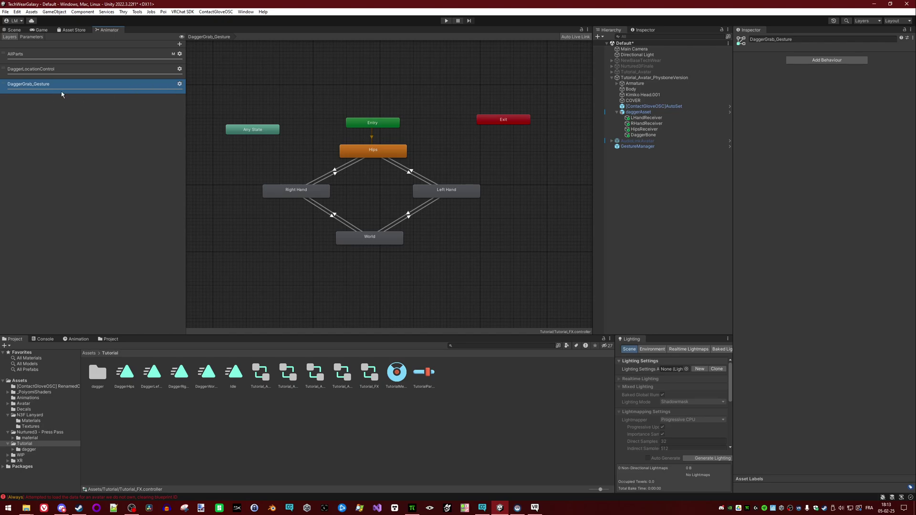
pyautogui.click(180, 84)
pyautogui.moveTo(261, 85); pyautogui.dragTo(215, 87)
pyautogui.click(136, 108)
pyautogui.click(180, 45)
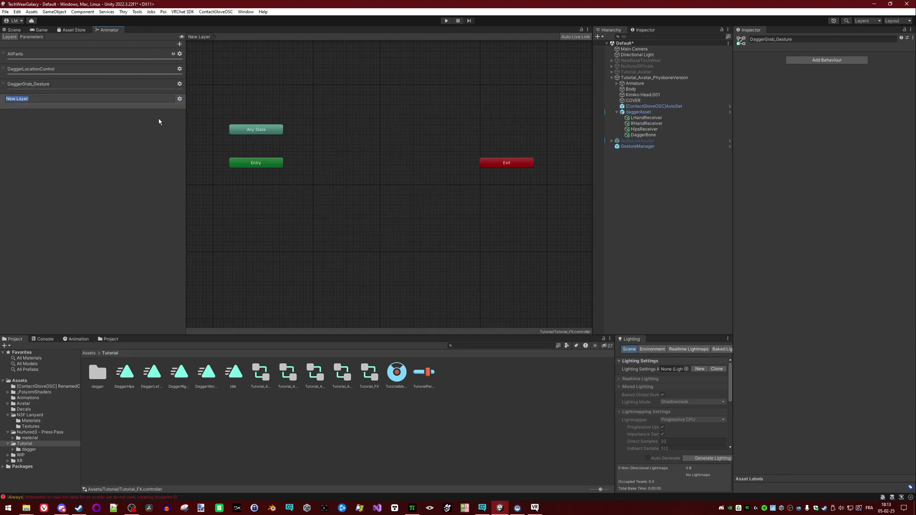
pyautogui.write('DaggerGrab_Physbone')
pyautogui.press('Return')
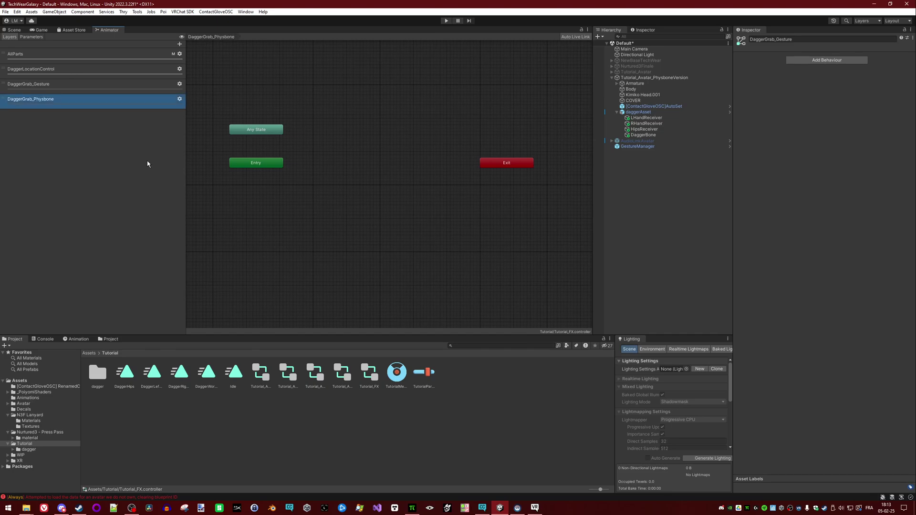
# Step: Set the DaggerGrab_Physbone layer's weight to 1
pyautogui.click(179, 100)
pyautogui.click(270, 101)
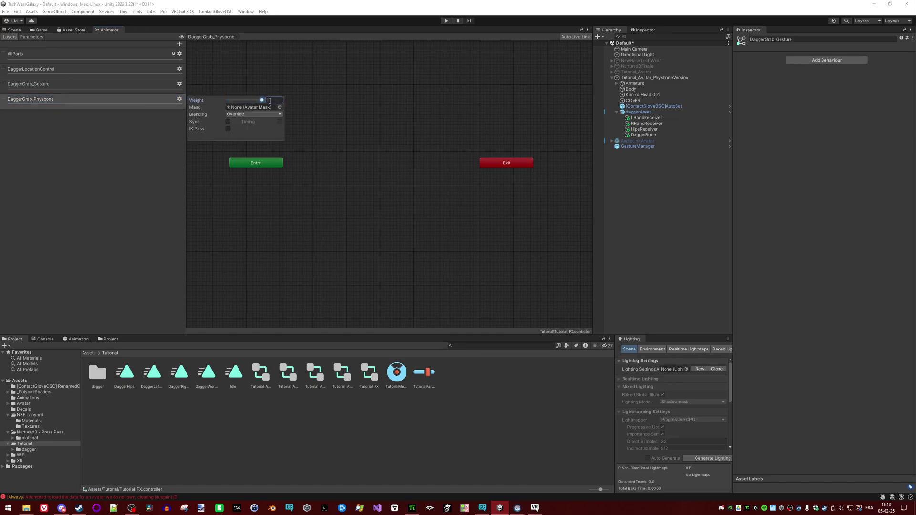
pyautogui.click(149, 147)
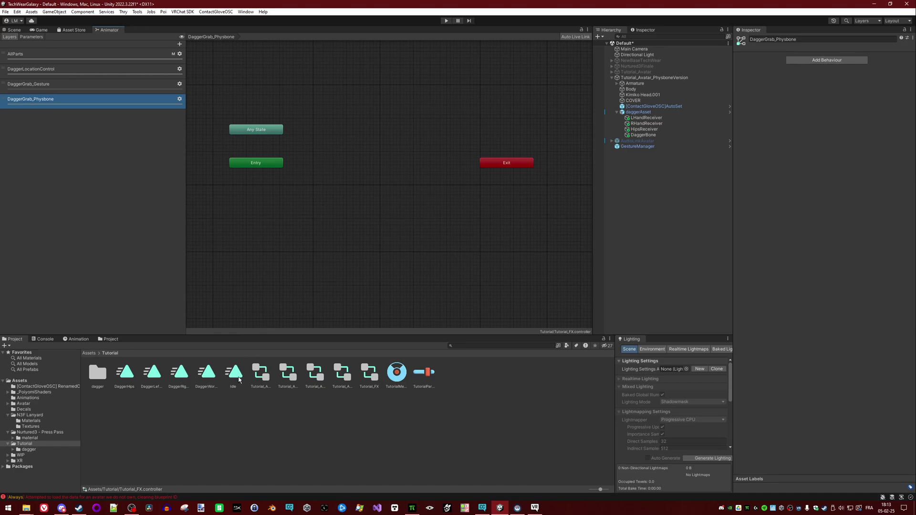
# Step: Add four states using the Idle clip to the DaggerGrab_Physbone layer and disable Write Defaults on all of them
pyautogui.moveTo(239, 379); pyautogui.dragTo(351, 142)
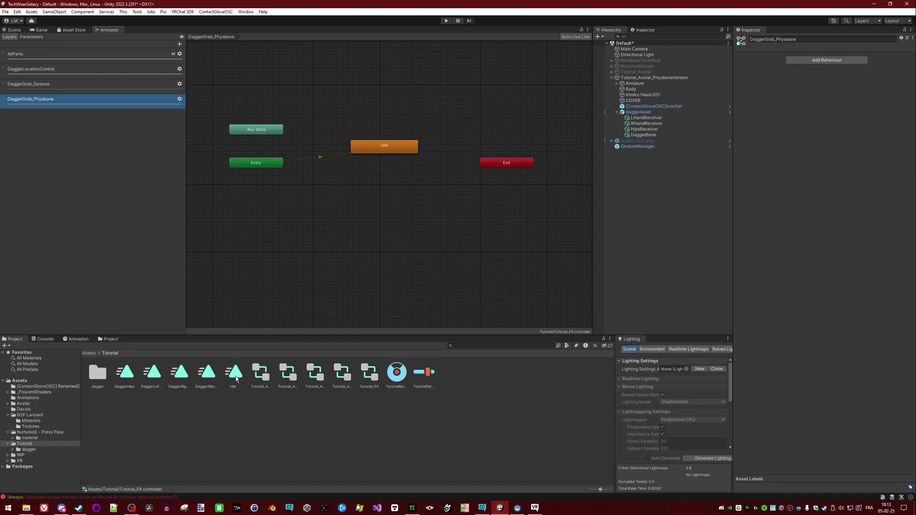
pyautogui.moveTo(237, 377); pyautogui.dragTo(453, 254)
pyautogui.moveTo(355, 298); pyautogui.dragTo(467, 109)
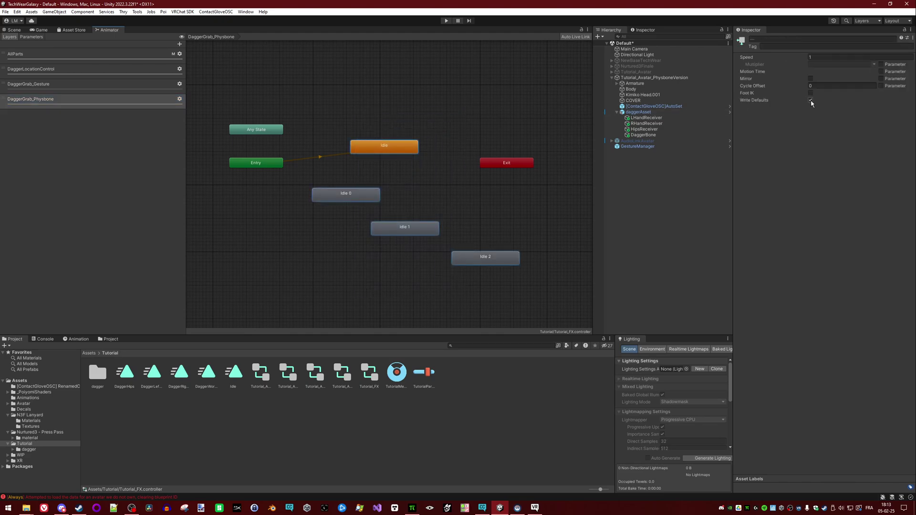
pyautogui.click(463, 169)
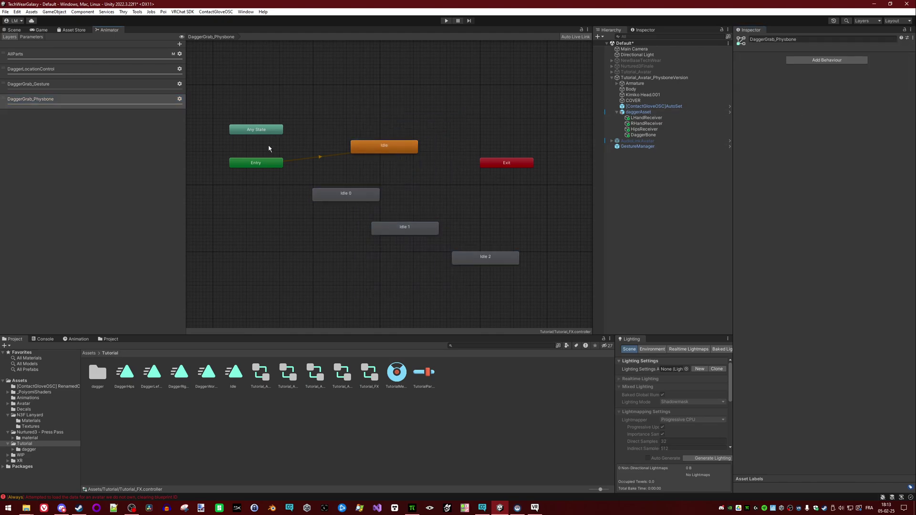
# Step: Arrange the four Idle states in a diamond, with the Entry node directly above the default state
pyautogui.moveTo(263, 165); pyautogui.dragTo(391, 130)
pyautogui.moveTo(344, 200); pyautogui.dragTo(292, 184)
pyautogui.moveTo(399, 227); pyautogui.dragTo(248, 111)
pyautogui.moveTo(496, 255); pyautogui.dragTo(397, 233)
# Step: Rename the default Idle state to Hips and the Idle 1 state to Left Hand
pyautogui.click(416, 149)
pyautogui.click(773, 39)
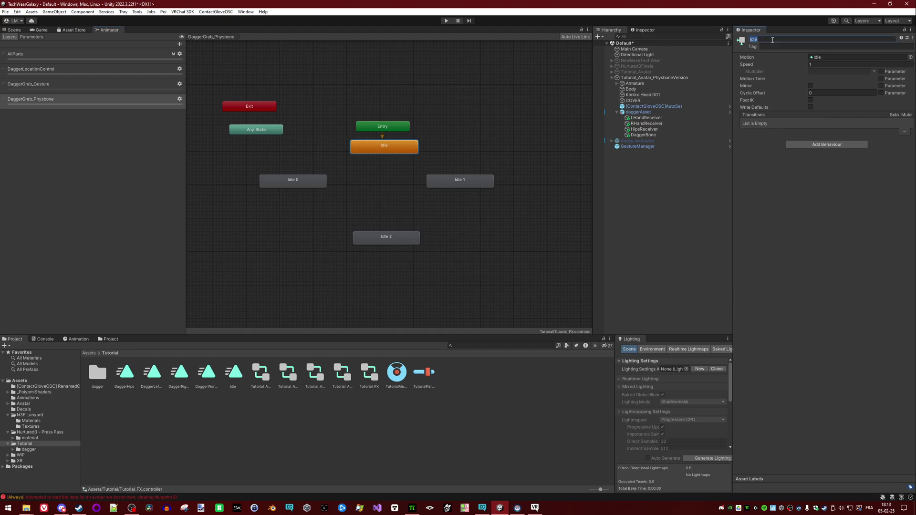
pyautogui.write('Hips')
pyautogui.click(434, 185)
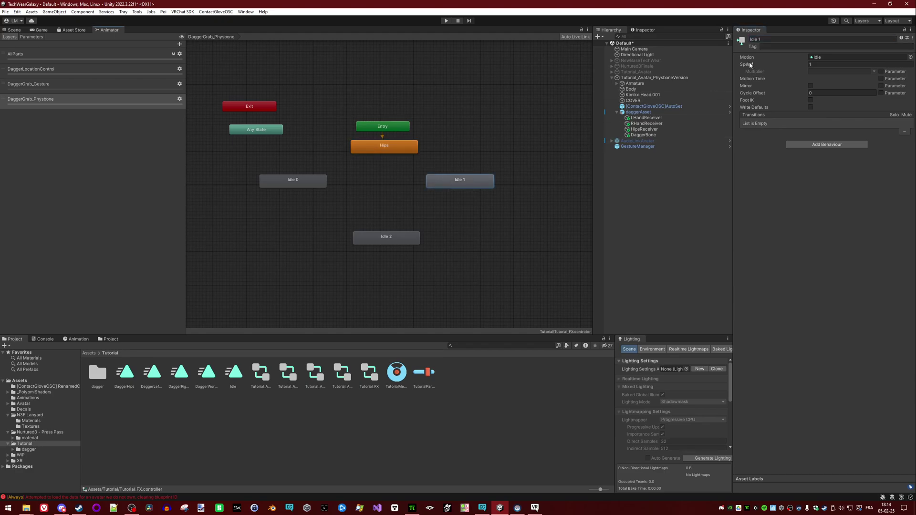
pyautogui.click(773, 39)
pyautogui.write('Left Hand')
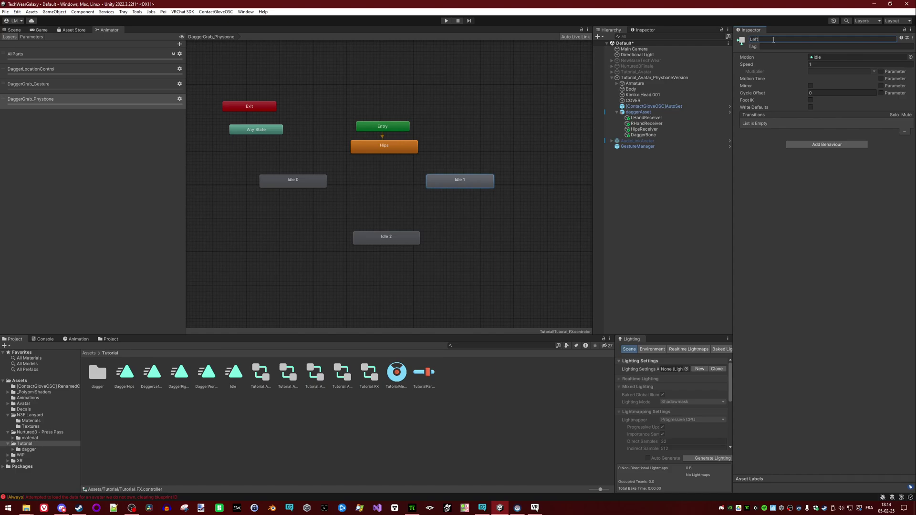
pyautogui.press('Return')
# Step: Rename the Idle 0 state to Right Hand and the Idle 2 state to World
pyautogui.click(293, 180)
pyautogui.click(773, 39)
pyautogui.write('Right Hand')
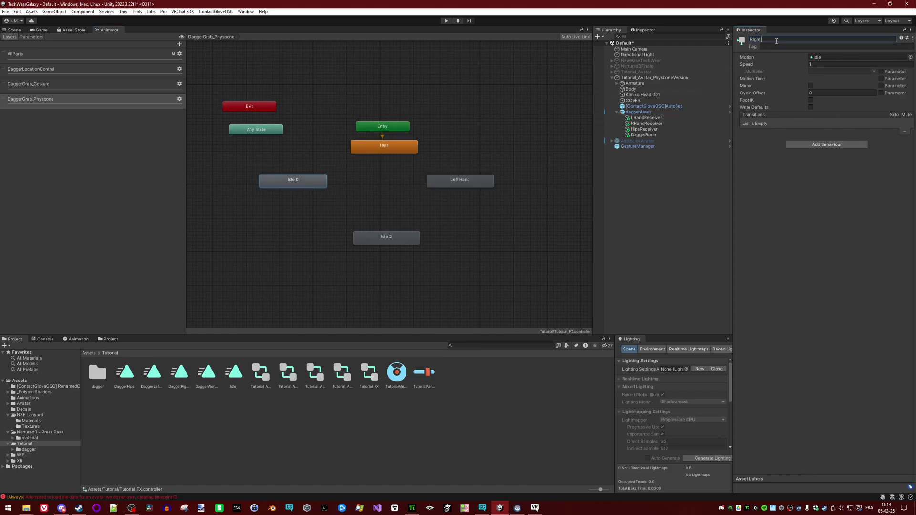
pyautogui.press('Return')
pyautogui.click(386, 237)
pyautogui.click(773, 40)
pyautogui.write('World')
pyautogui.press('Return')
# Step: Give the Hips state a local-only VRC Avatar Parameter Driver that sets DaggerLocation to 0
pyautogui.click(391, 150)
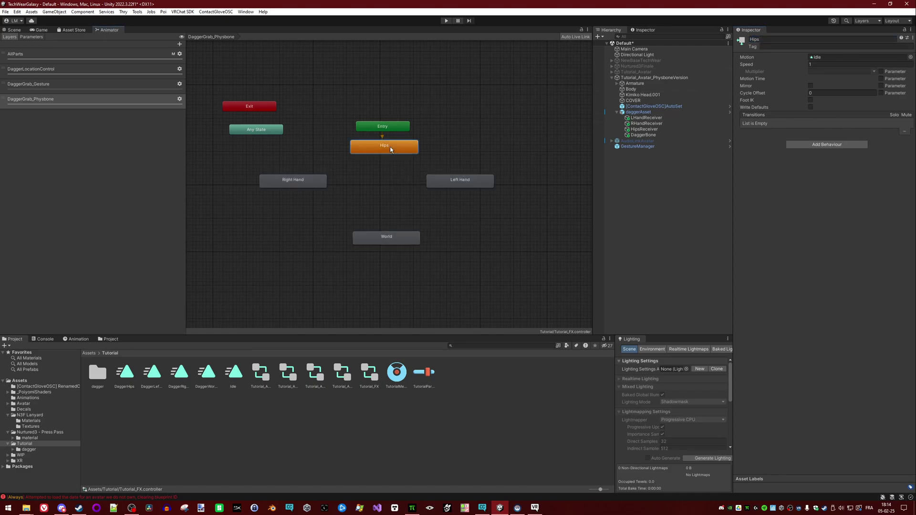
pyautogui.click(810, 145)
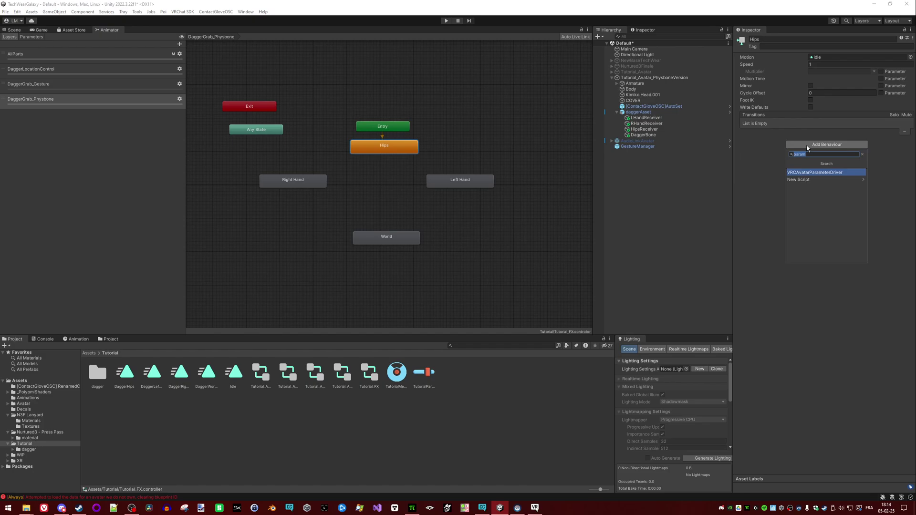
pyautogui.click(815, 173)
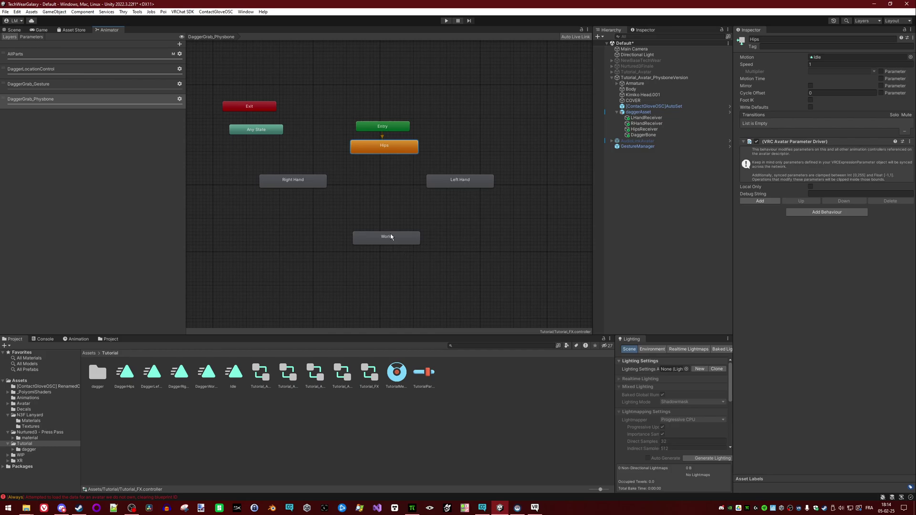
pyautogui.click(811, 188)
pyautogui.click(760, 201)
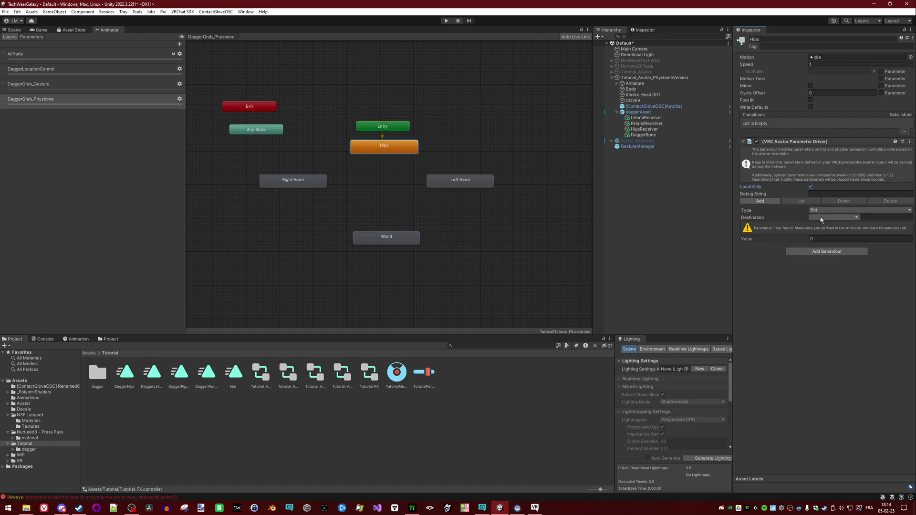
pyautogui.click(821, 217)
pyautogui.click(834, 224)
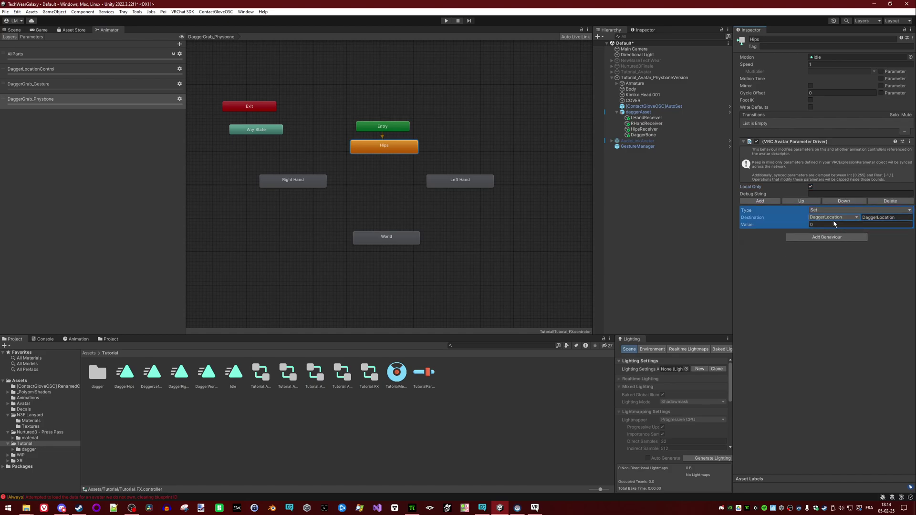
pyautogui.click(834, 224)
# Step: Add local-only parameter drivers setting DaggerLocation to 1 for Right Hand, 2 for Left Hand and 3 for World, and check each state
pyautogui.click(459, 180)
pyautogui.click(773, 217)
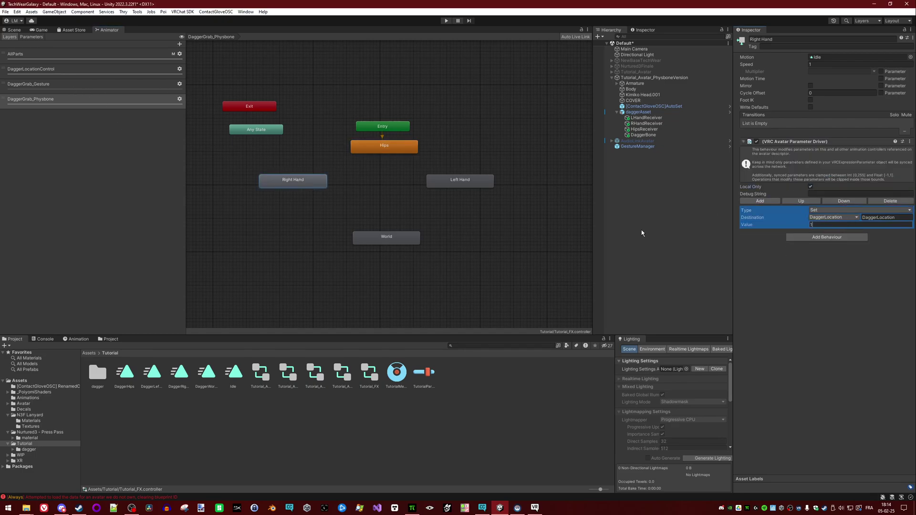
pyautogui.click(833, 217)
pyautogui.click(835, 233)
pyautogui.click(410, 237)
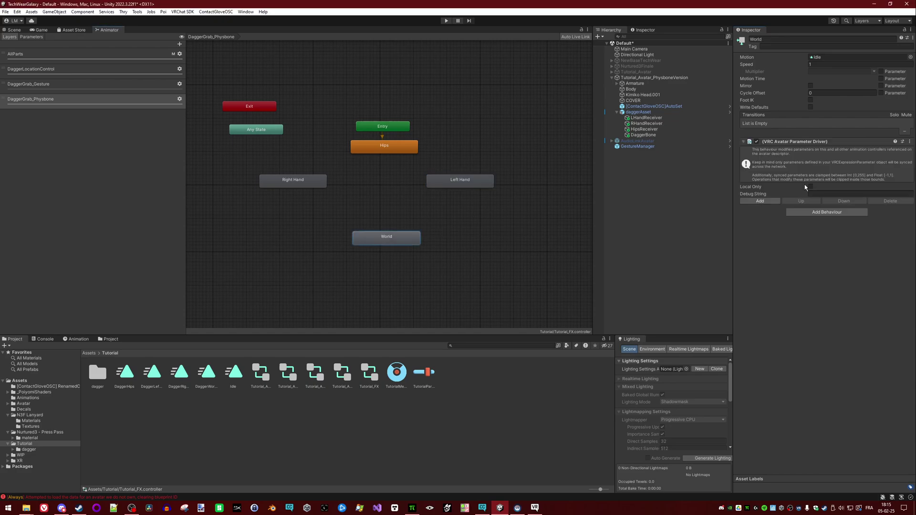
pyautogui.click(854, 224)
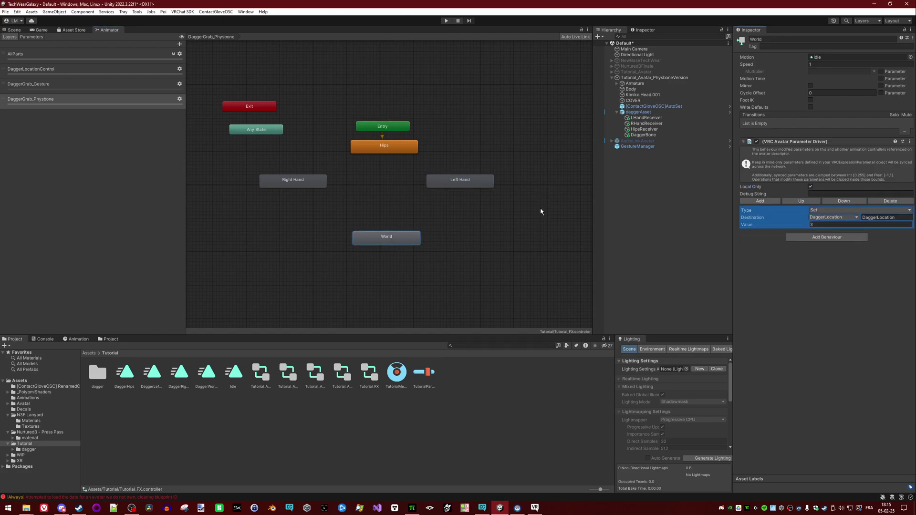
pyautogui.click(399, 149)
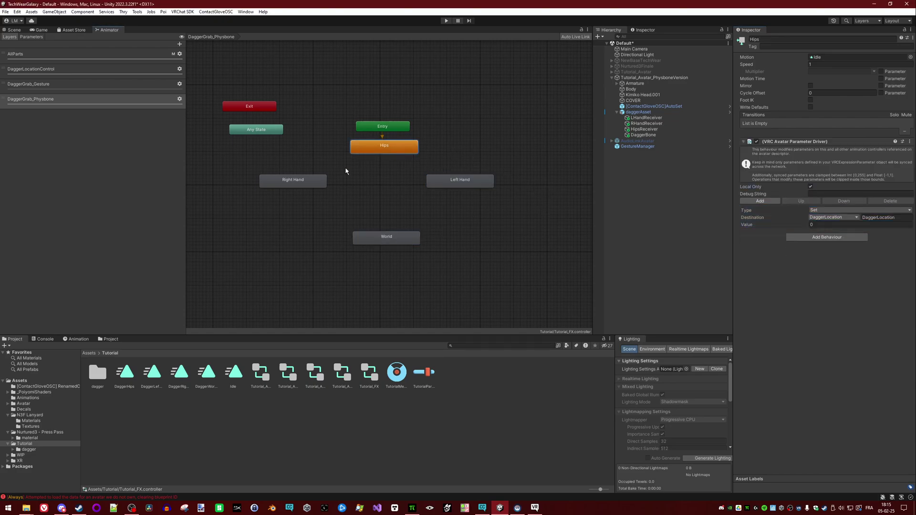
pyautogui.click(301, 184)
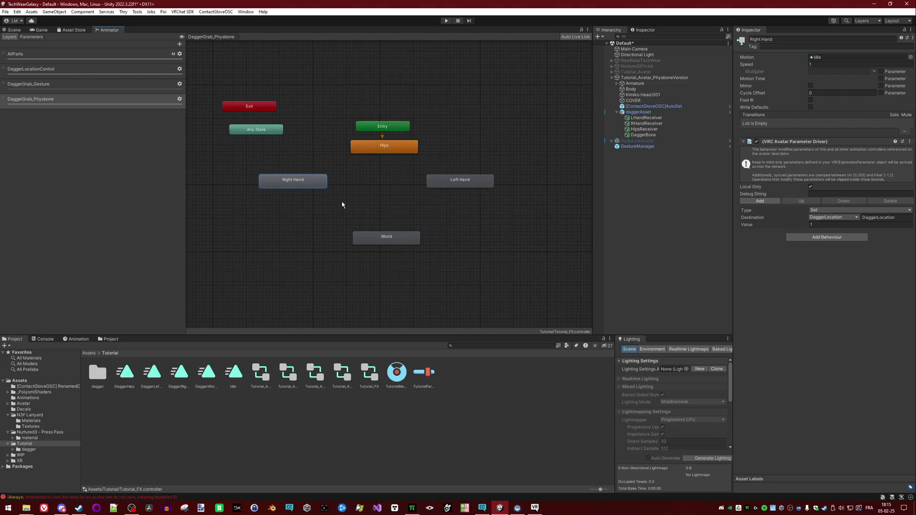
pyautogui.click(404, 240)
pyautogui.click(467, 185)
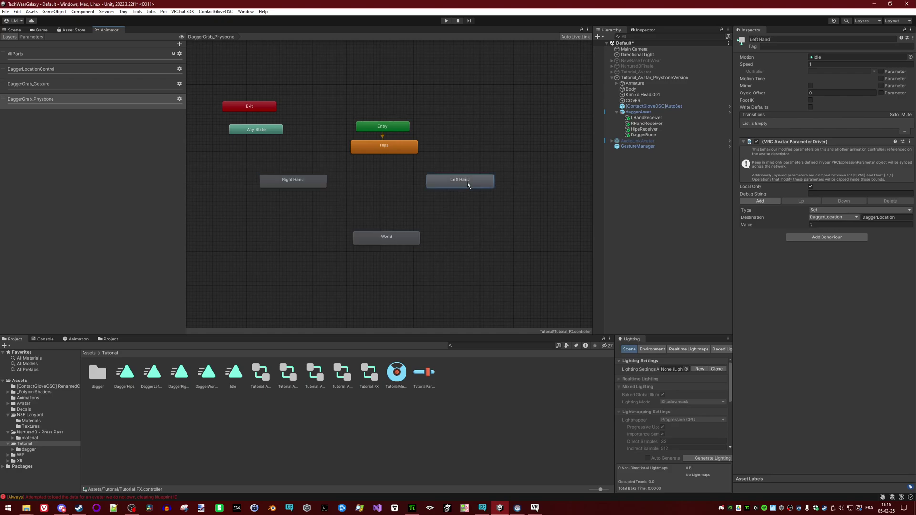
# Step: Create a transition from the Hips state to the Right Hand state
pyautogui.click(373, 152)
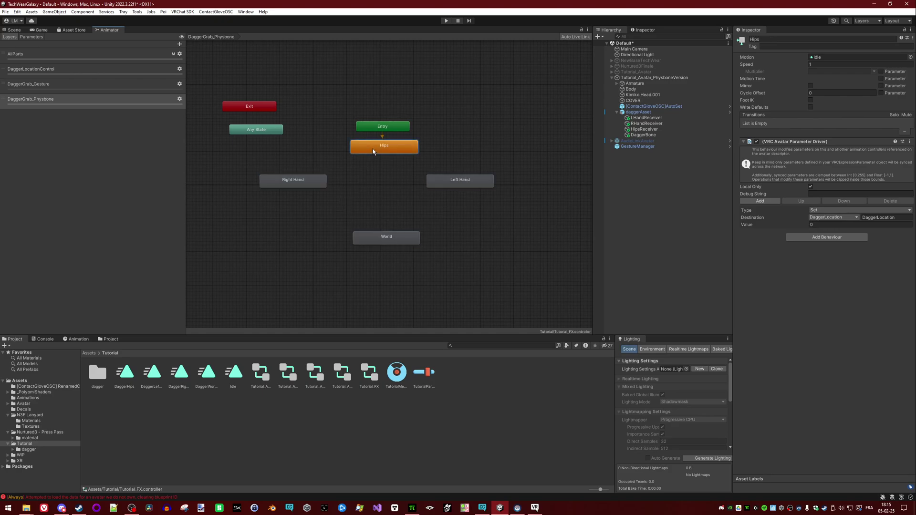
pyautogui.rightClick(373, 151)
pyautogui.click(396, 151)
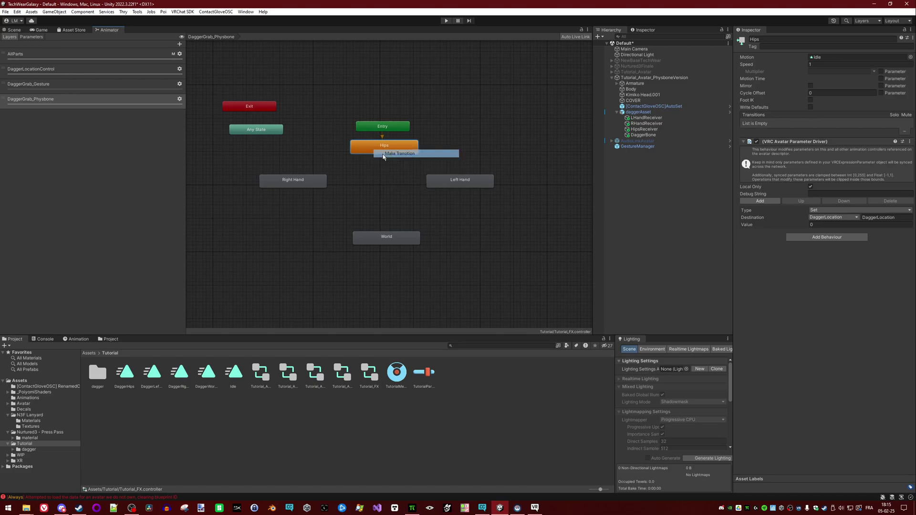
pyautogui.click(308, 179)
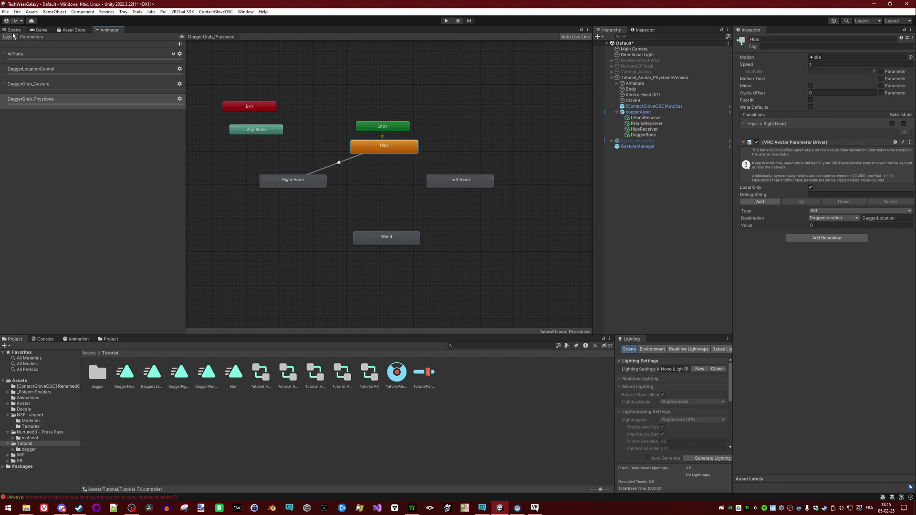
# Step: Copy the PhysBone parameter name from DaggerBone and delete the existing DaggerBone_IsGrabbed parameter from the animator
pyautogui.click(642, 135)
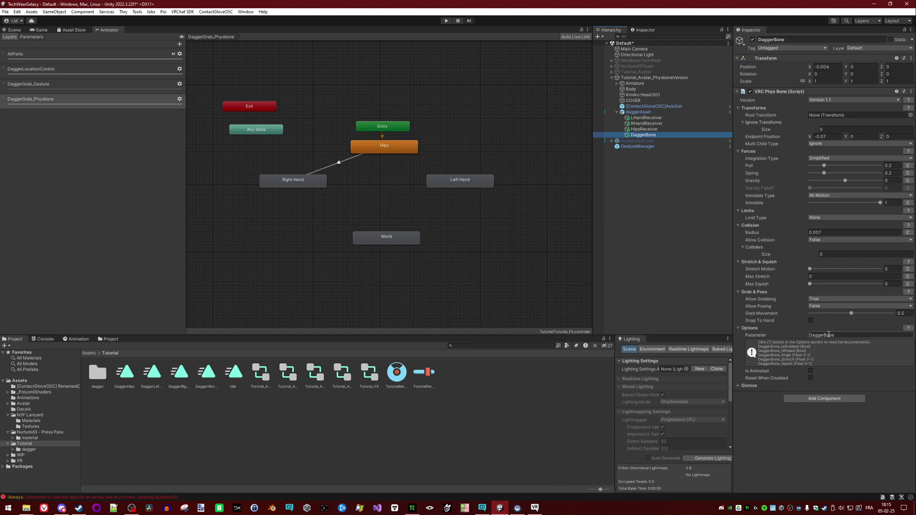
pyautogui.click(829, 334)
pyautogui.hotkey('ctrl', 'c')
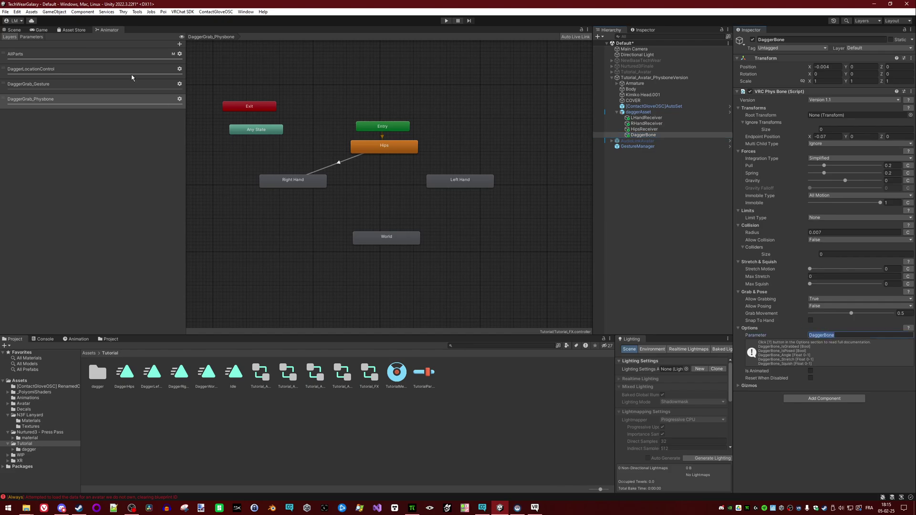
pyautogui.click(37, 37)
pyautogui.click(81, 109)
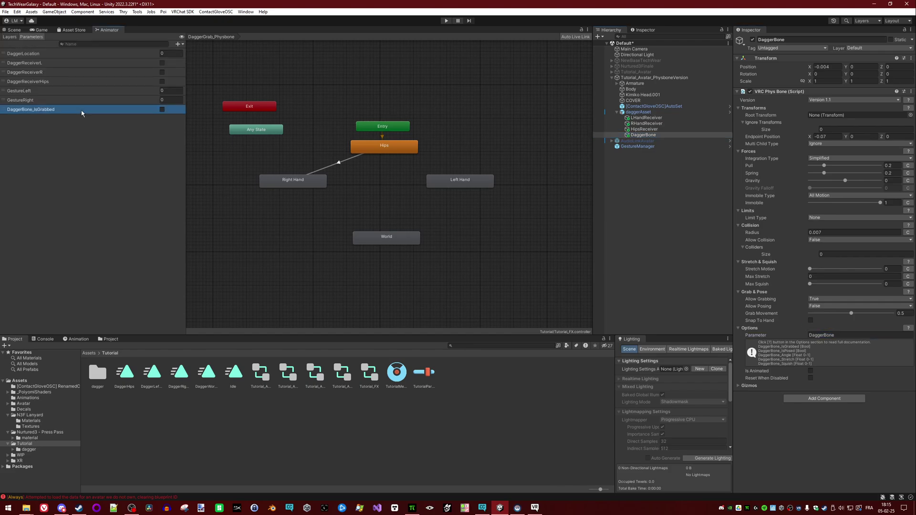
pyautogui.press('Delete')
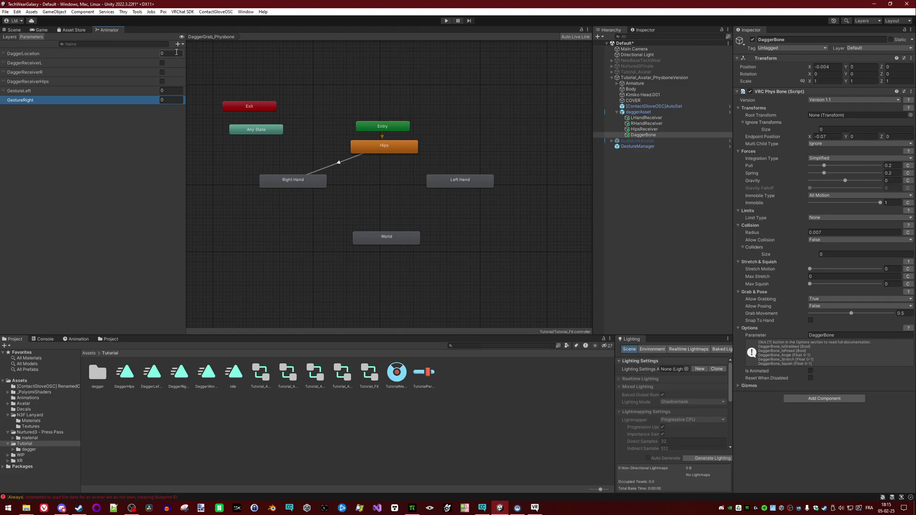
# Step: Add a Bool animator parameter named DaggerBone_IsGrabbed, using the copied PhysBone name as its prefix
pyautogui.click(179, 44)
pyautogui.click(190, 69)
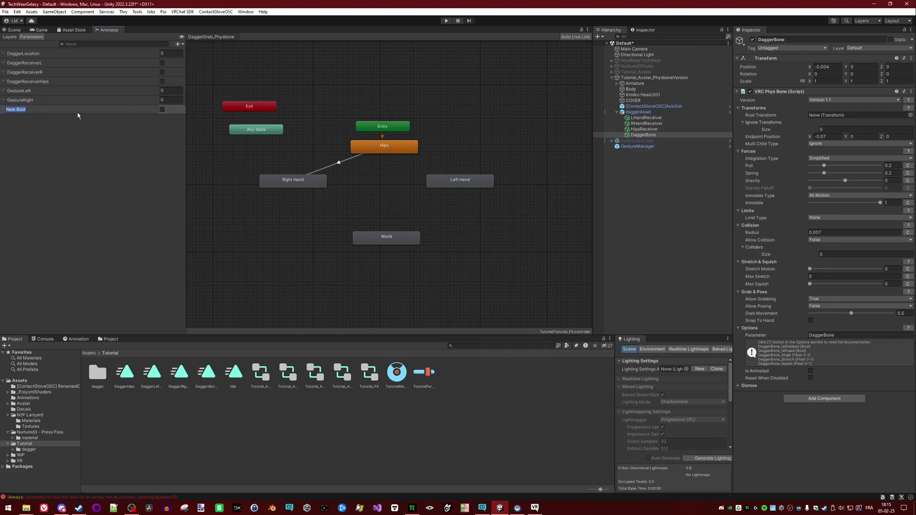
pyautogui.hotkey('ctrl', 'v')
pyautogui.write('_IsGrabbe')
pyautogui.press('Left')
pyautogui.press('Left')
pyautogui.press('Return')
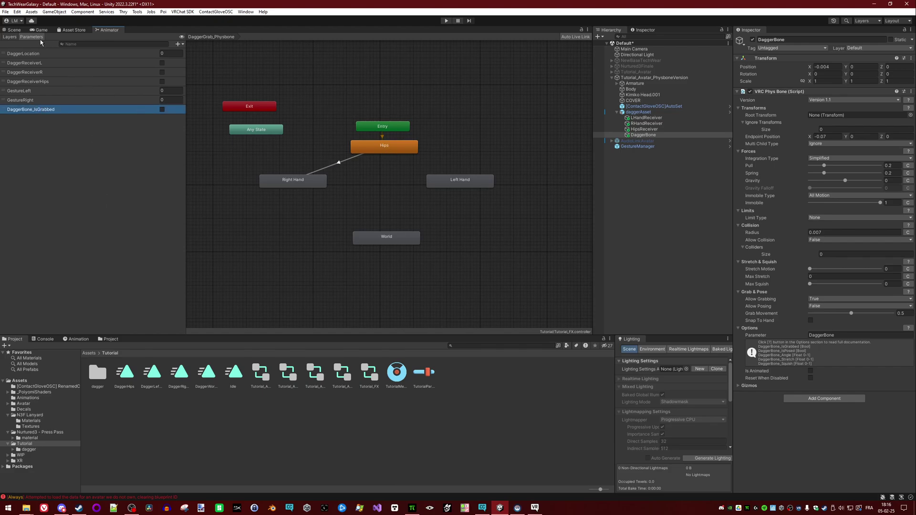
# Step: Give the Hips to Right Hand transition the conditions DaggerReceiverR true and DaggerBone_IsGrabbed true
pyautogui.click(10, 37)
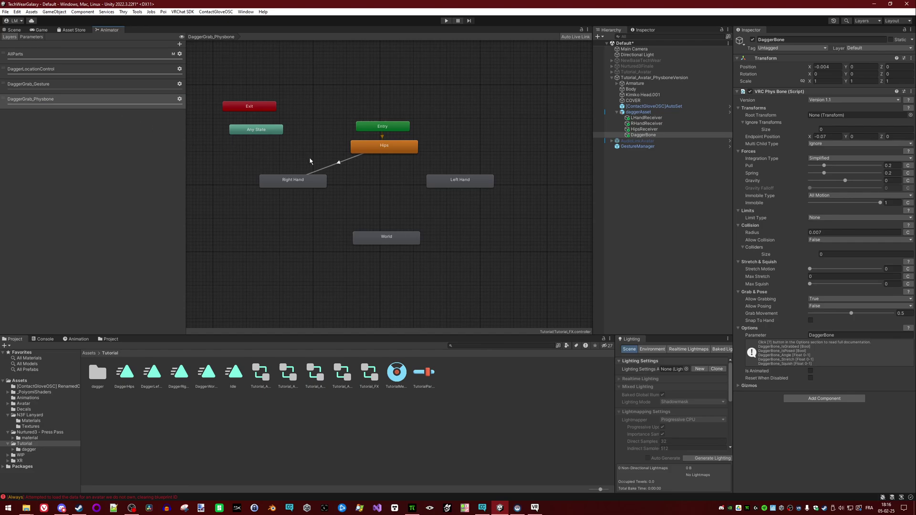
pyautogui.click(344, 163)
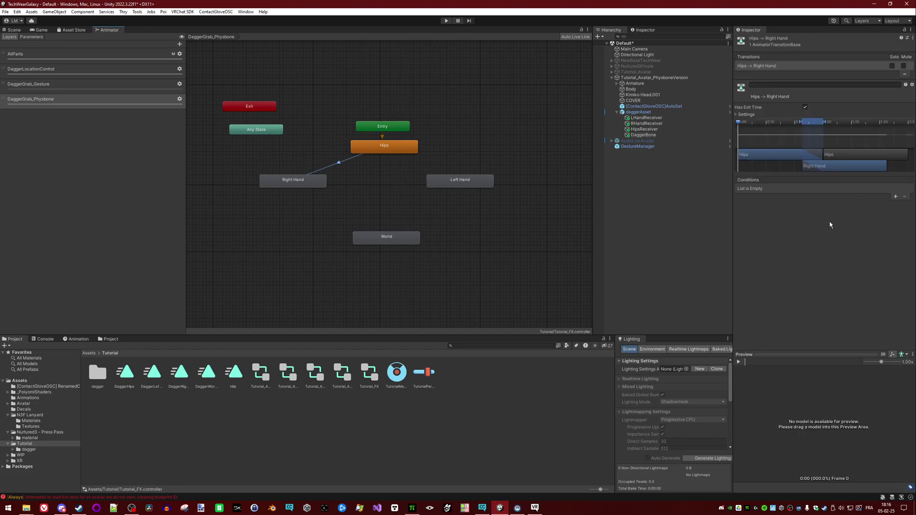
pyautogui.click(895, 197)
pyautogui.click(787, 192)
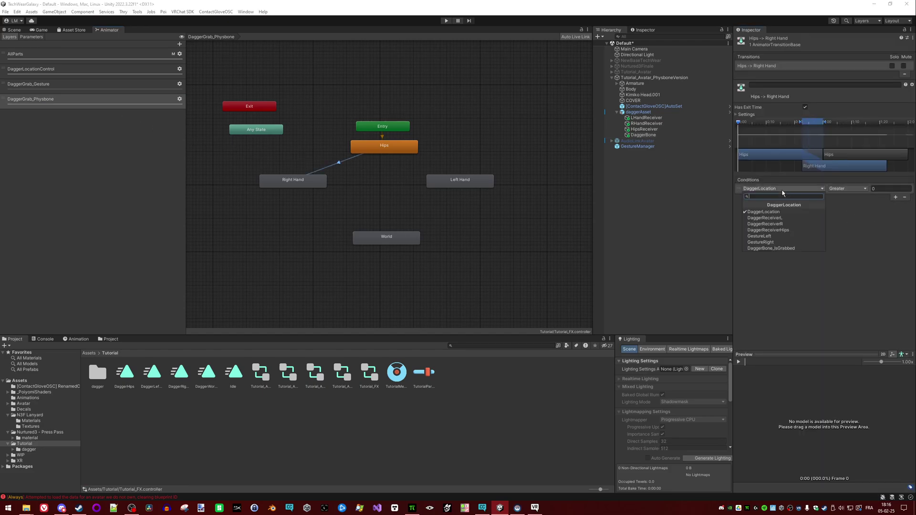
pyautogui.click(789, 224)
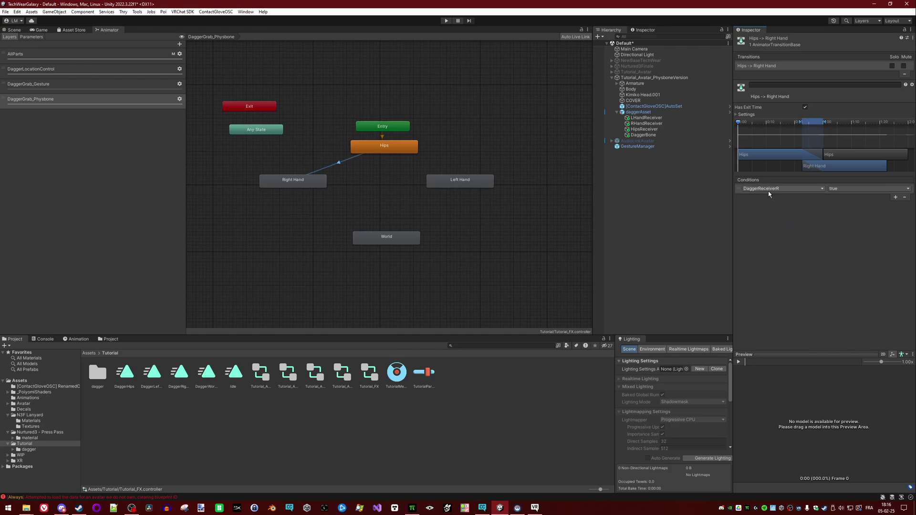
pyautogui.click(895, 196)
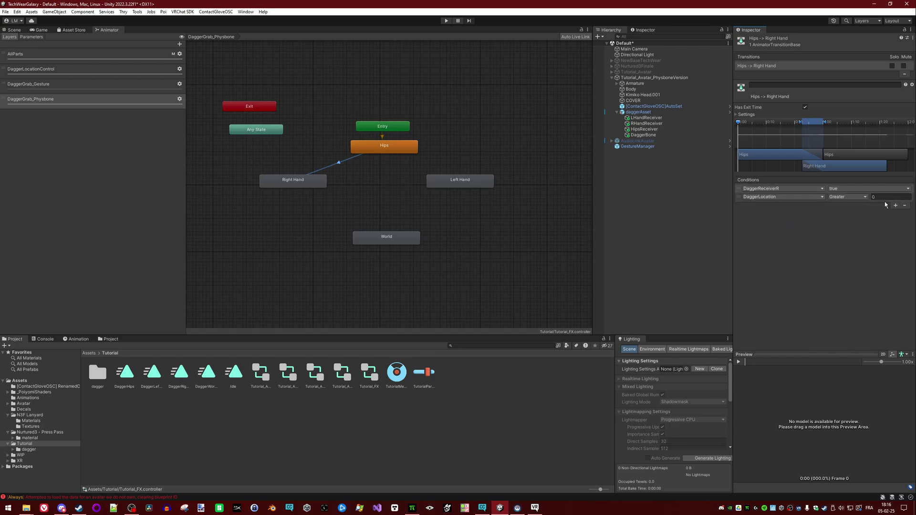
pyautogui.click(798, 196)
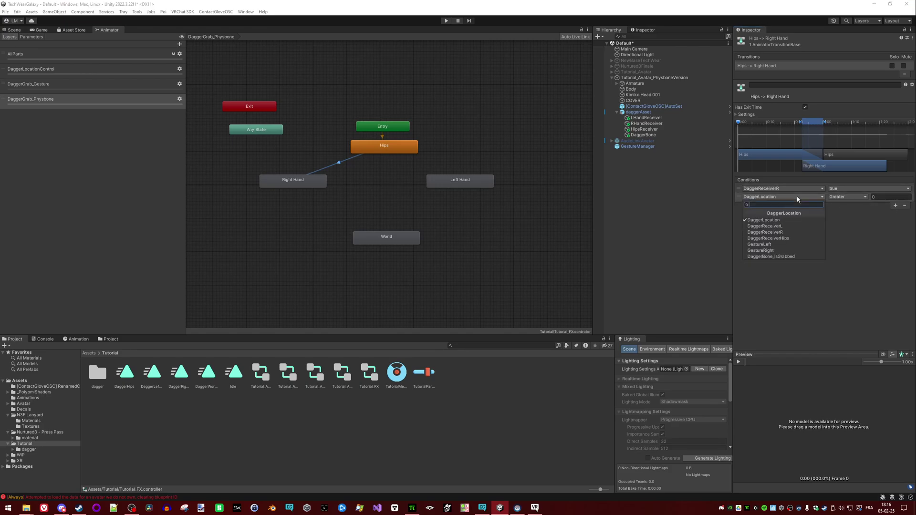
pyautogui.click(768, 257)
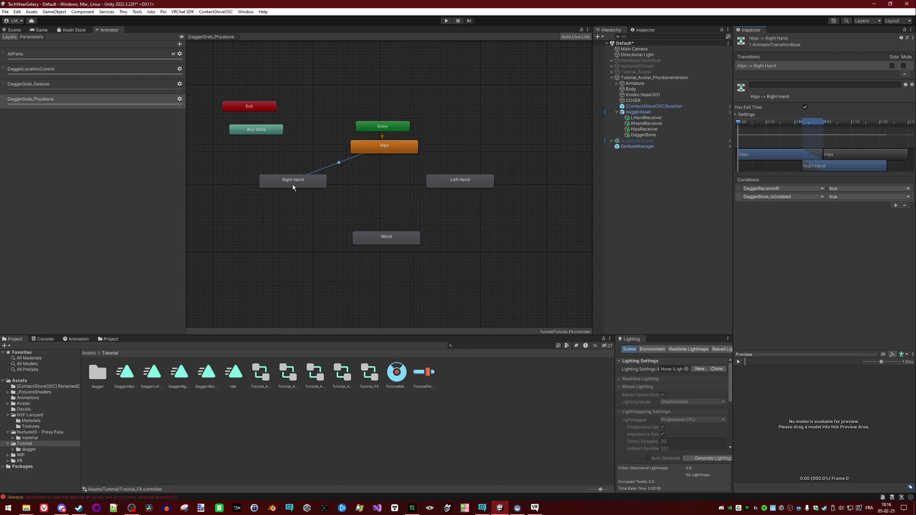
# Step: Create a return transition from the Right Hand state to the Hips state
pyautogui.rightClick(308, 181)
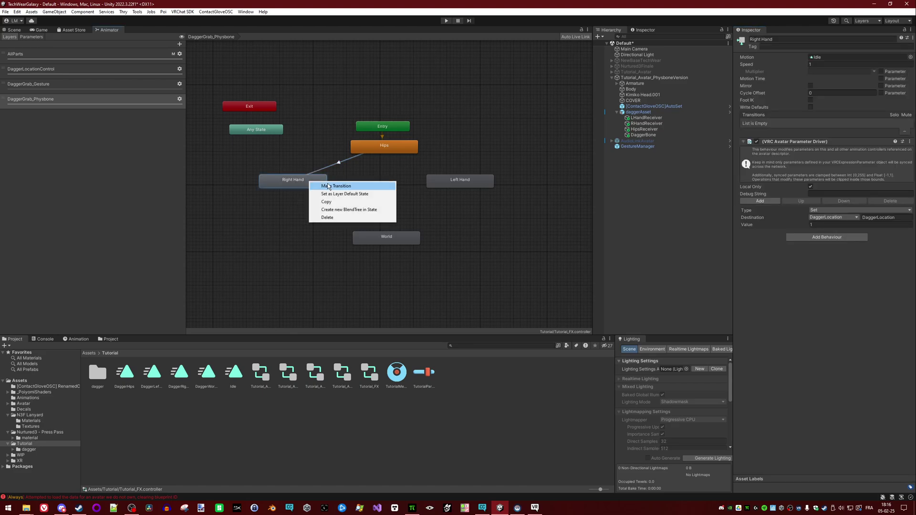
pyautogui.click(330, 186)
pyautogui.click(373, 149)
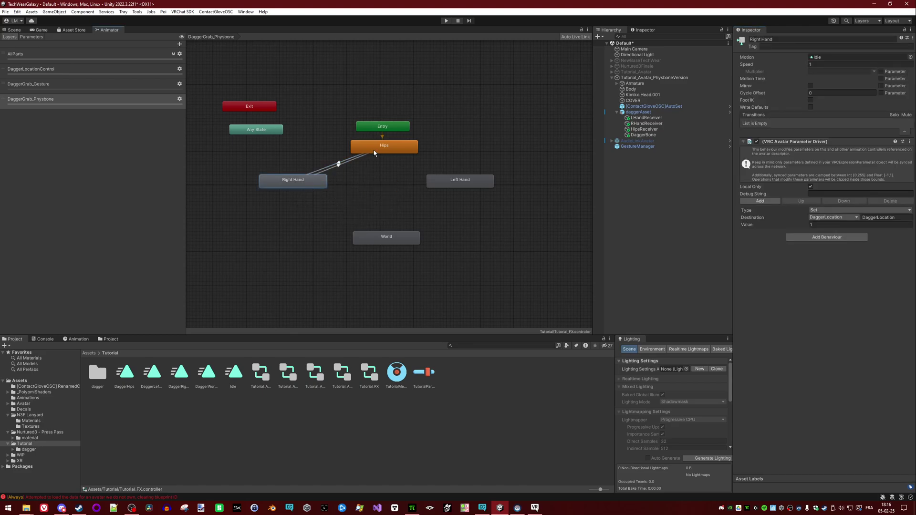
pyautogui.click(343, 163)
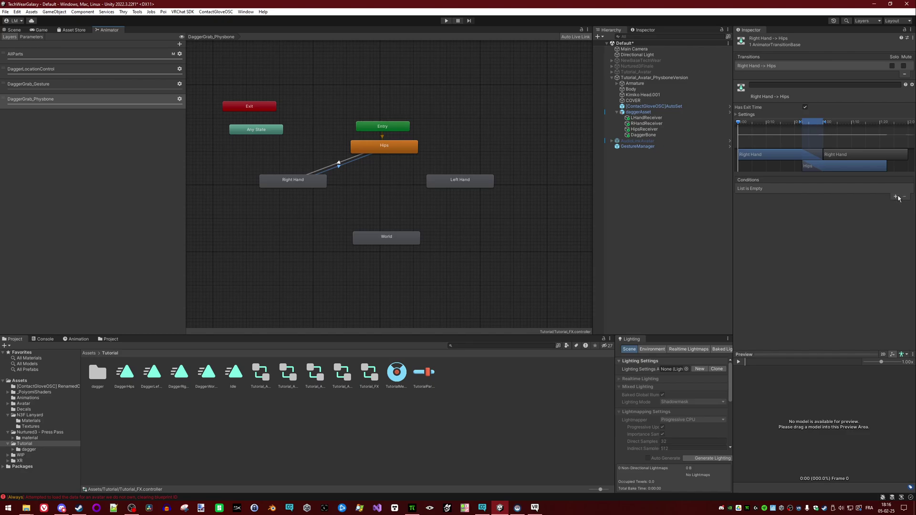
# Step: Disable exit time on the Hips to Right Hand transition and set its transition duration to 0
pyautogui.click(339, 163)
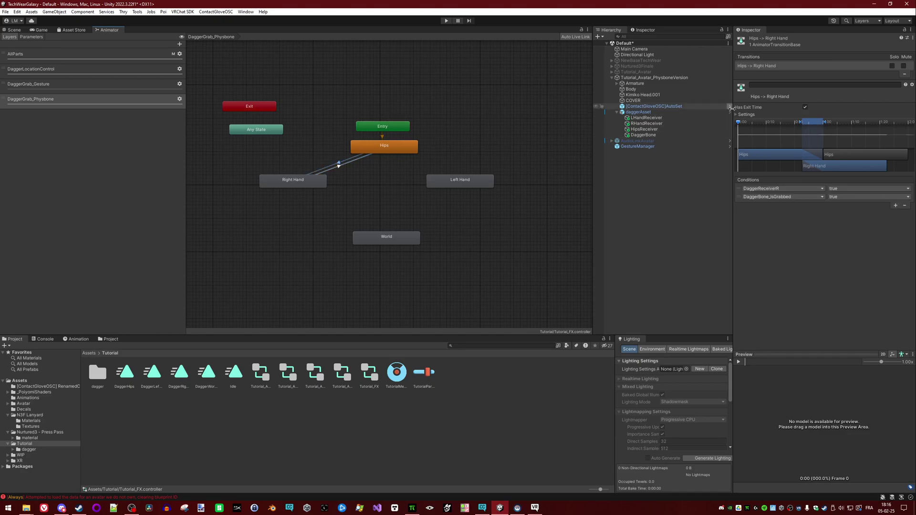
pyautogui.click(806, 114)
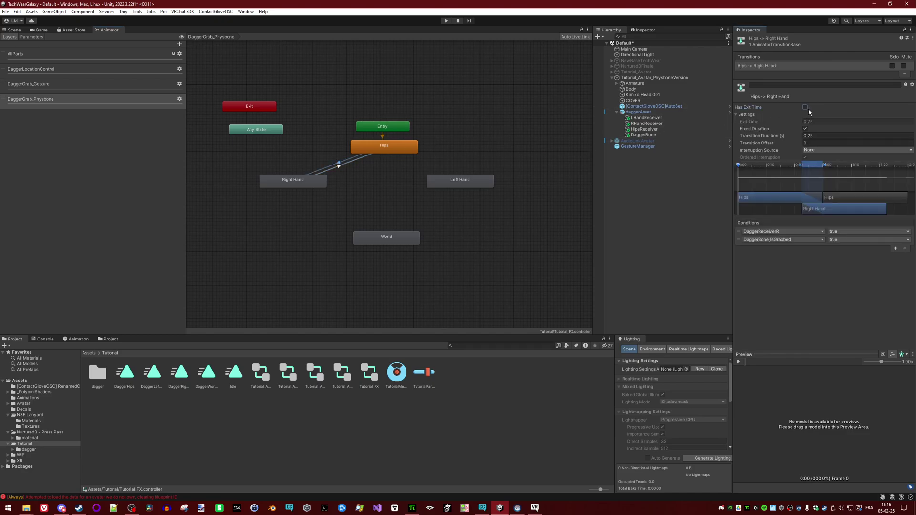
pyautogui.click(805, 108)
pyautogui.click(817, 136)
pyautogui.write('0')
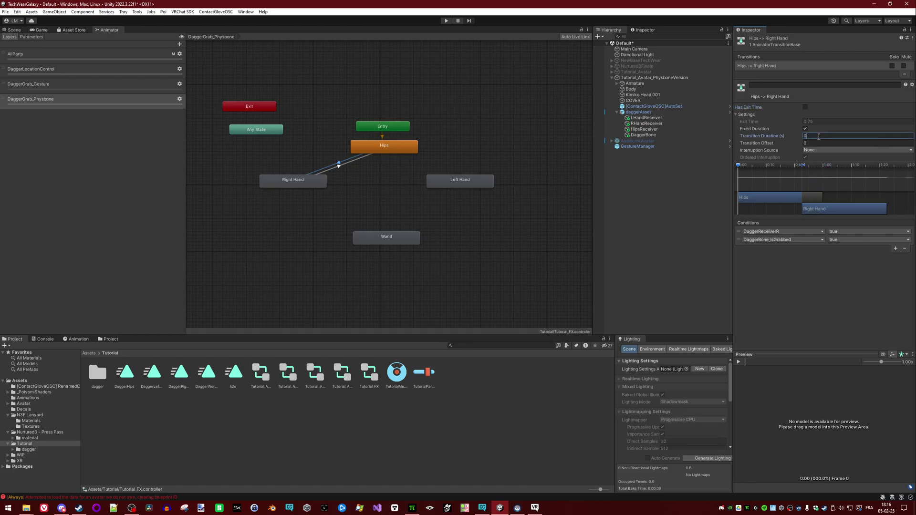
# Step: Disable exit time on the Right Hand to Hips transition and set its transition duration to 0
pyautogui.click(338, 164)
pyautogui.click(805, 106)
pyautogui.click(823, 136)
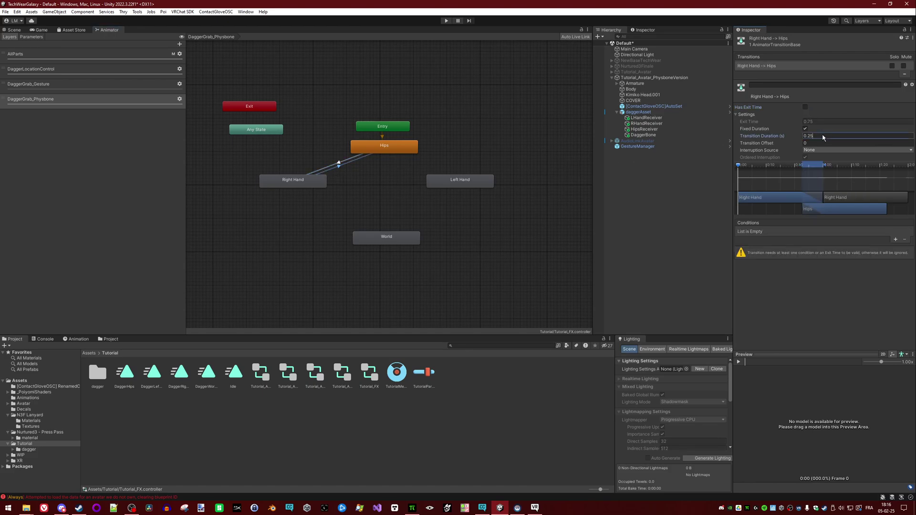
pyautogui.write('0')
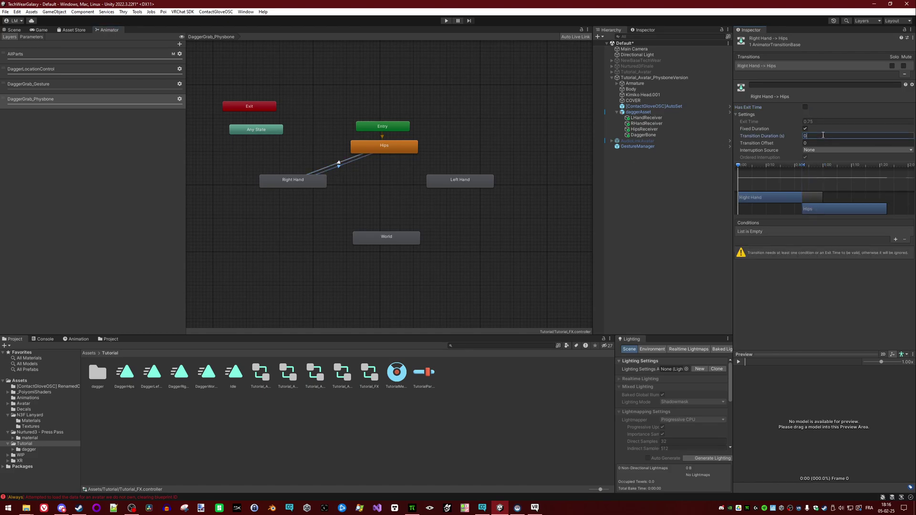
# Step: Give the Right Hand to Hips transition the conditions DaggerBone_IsGrabbed false and DaggerReceiverHips true
pyautogui.click(895, 240)
pyautogui.click(782, 231)
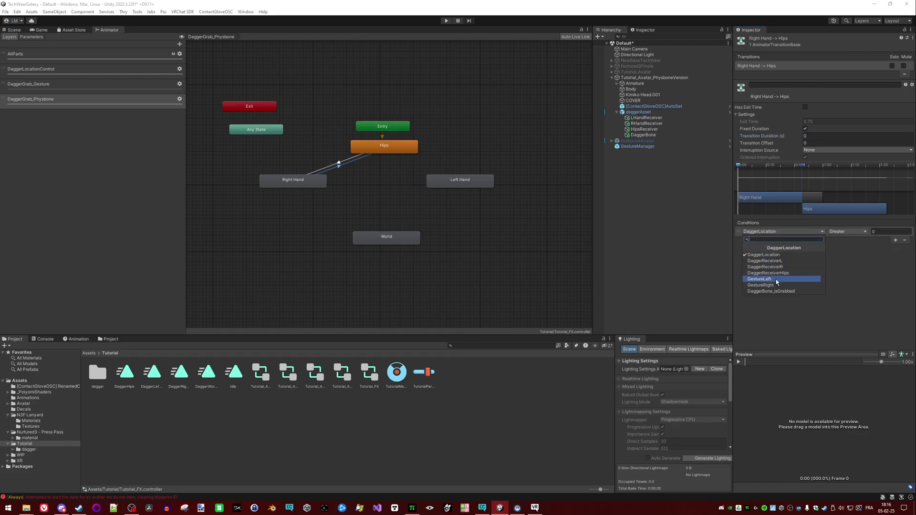
pyautogui.click(784, 292)
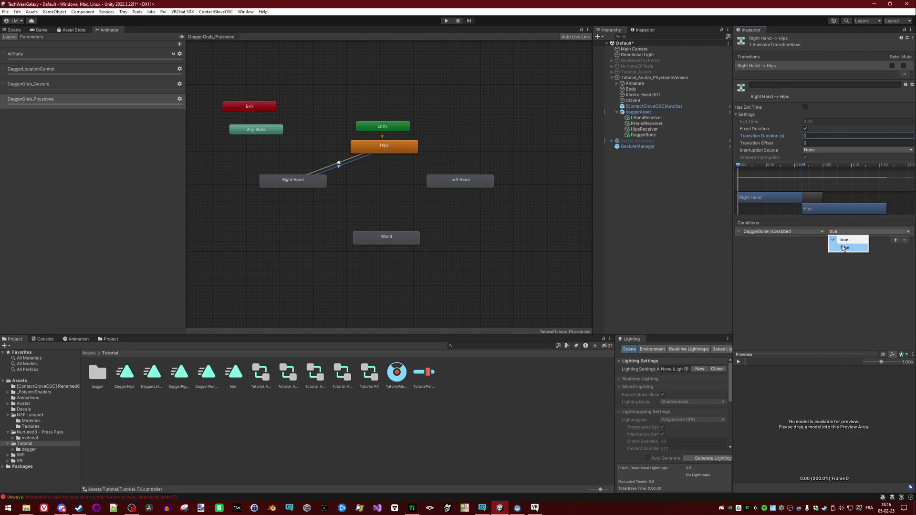
pyautogui.click(844, 247)
pyautogui.click(894, 241)
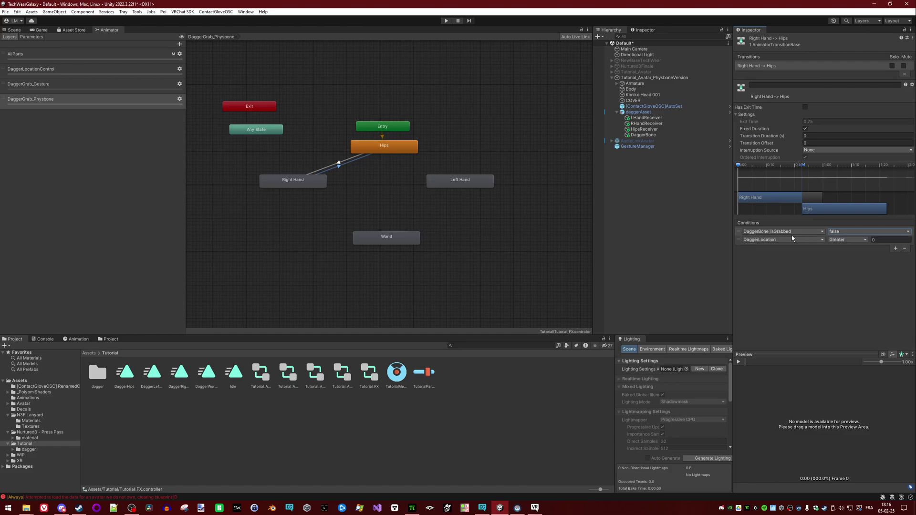
pyautogui.click(773, 239)
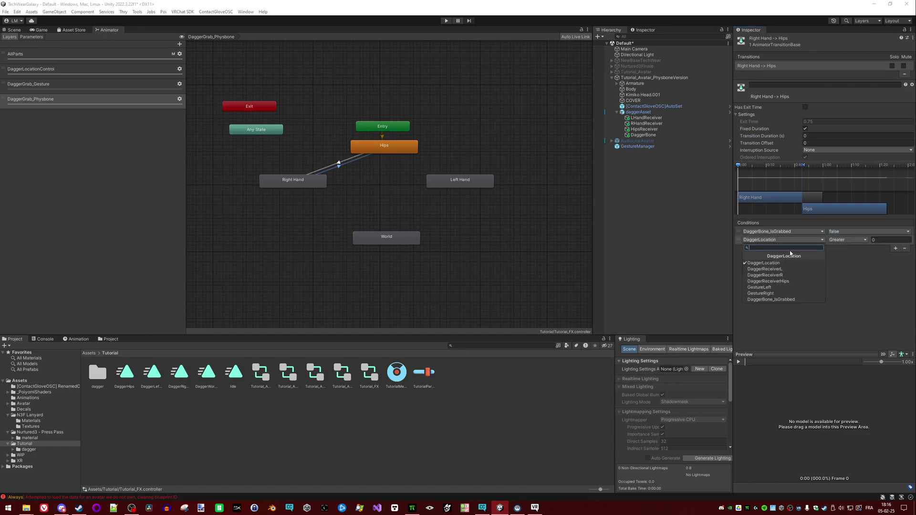
pyautogui.click(777, 281)
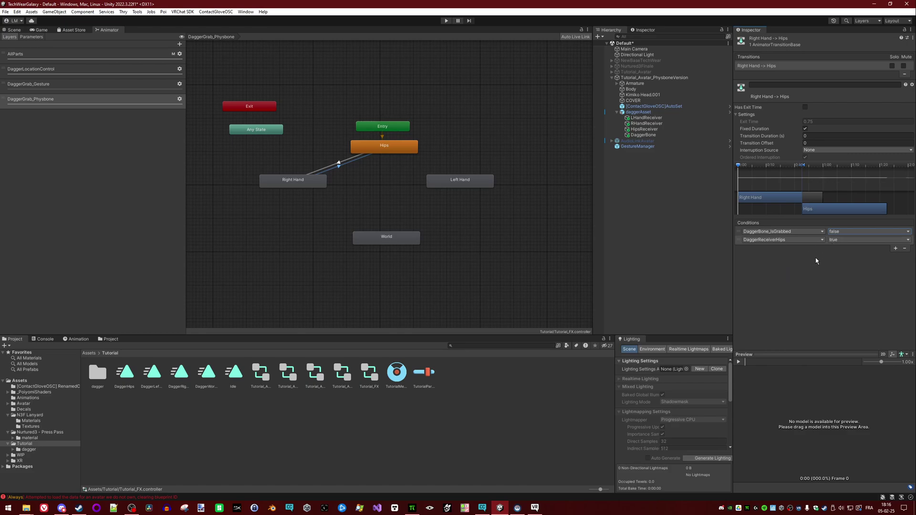
# Step: Create a transition from Right Hand to World with exit time disabled and a transition duration of 0
pyautogui.click(317, 180)
pyautogui.rightClick(305, 180)
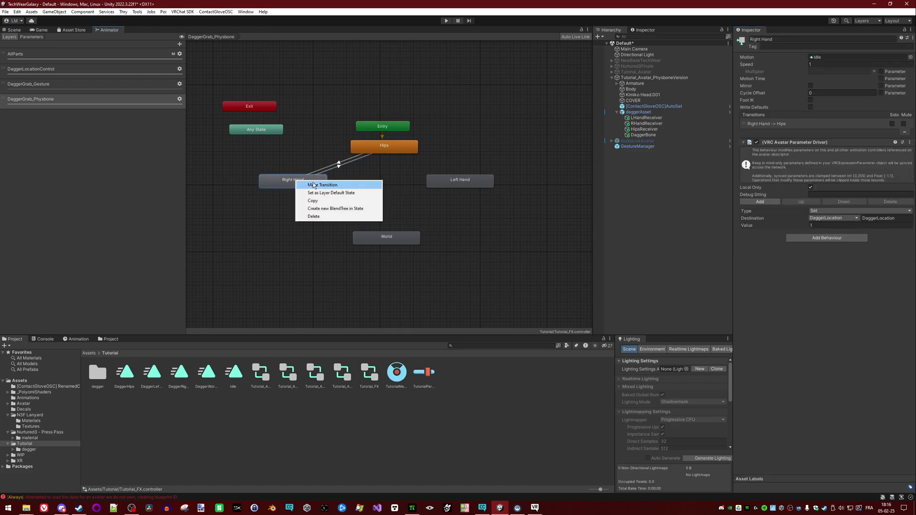
pyautogui.click(316, 184)
pyautogui.click(371, 237)
pyautogui.click(346, 218)
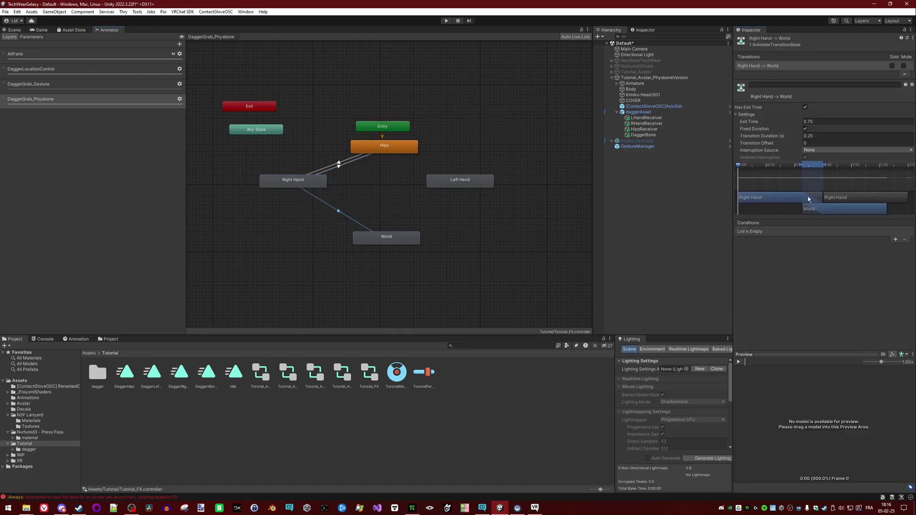
pyautogui.click(804, 107)
pyautogui.doubleClick(827, 135)
pyautogui.write('0')
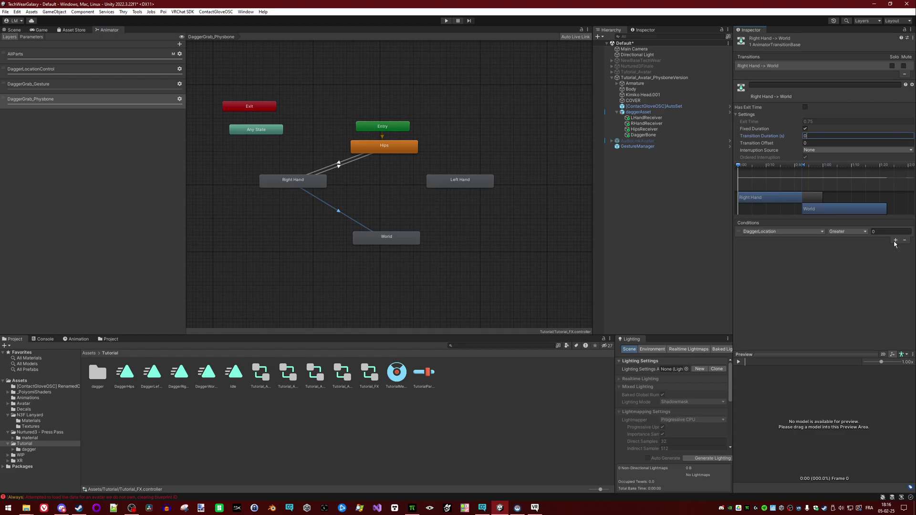
# Step: Add a DaggerReceiverHips false condition and a DaggerBone_IsGrabbed condition to the Right Hand to World transition
pyautogui.click(895, 240)
pyautogui.click(782, 231)
pyautogui.click(782, 273)
pyautogui.click(839, 232)
pyautogui.click(841, 247)
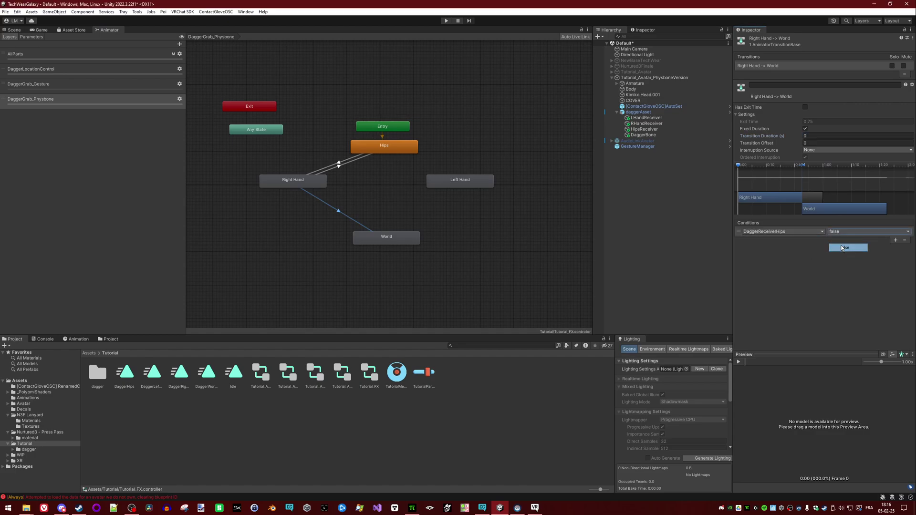
pyautogui.click(895, 239)
pyautogui.click(782, 239)
pyautogui.click(770, 299)
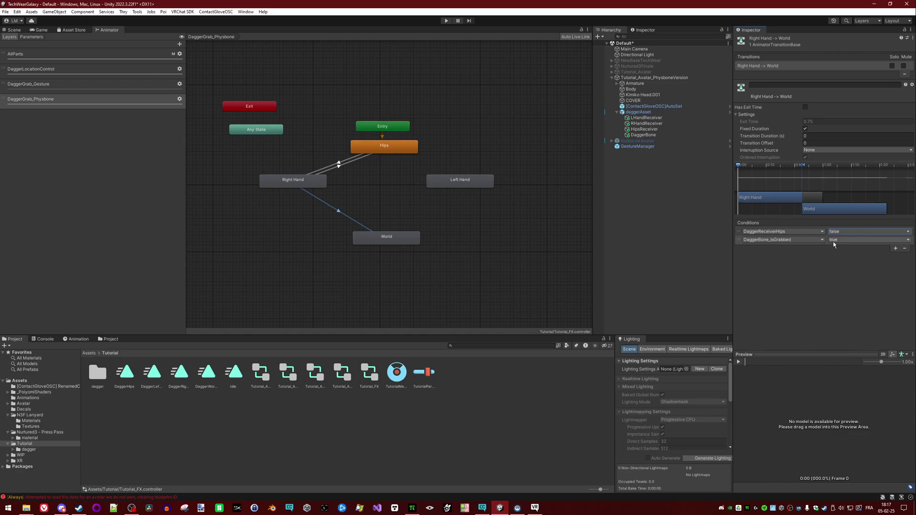
pyautogui.click(834, 240)
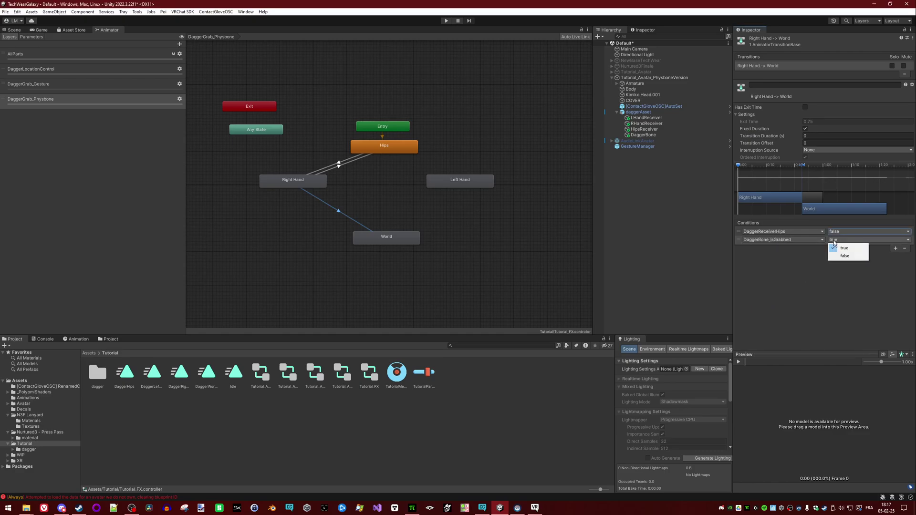
# Step: Create a transition from World to Right Hand with exit time disabled and a transition duration of 0
pyautogui.rightClick(383, 241)
pyautogui.click(392, 243)
pyautogui.click(300, 184)
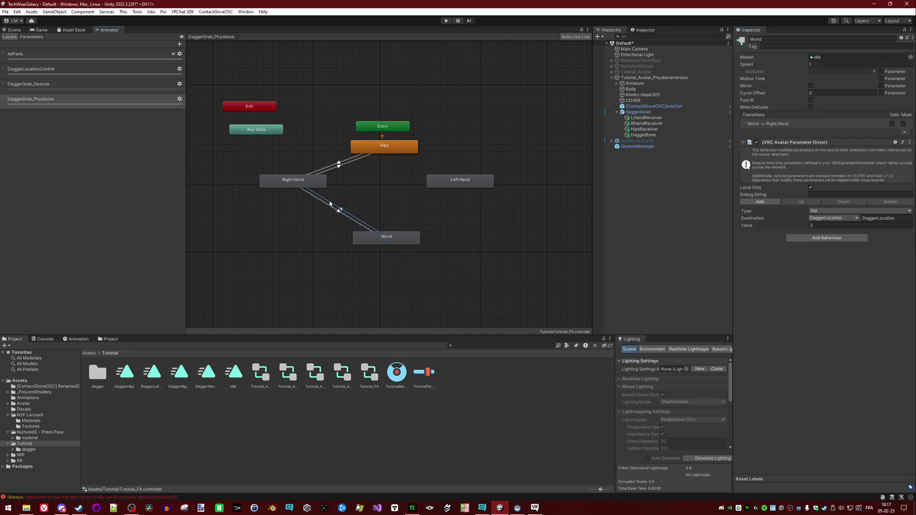
pyautogui.click(329, 203)
pyautogui.click(805, 108)
pyautogui.click(828, 137)
pyautogui.write('0')
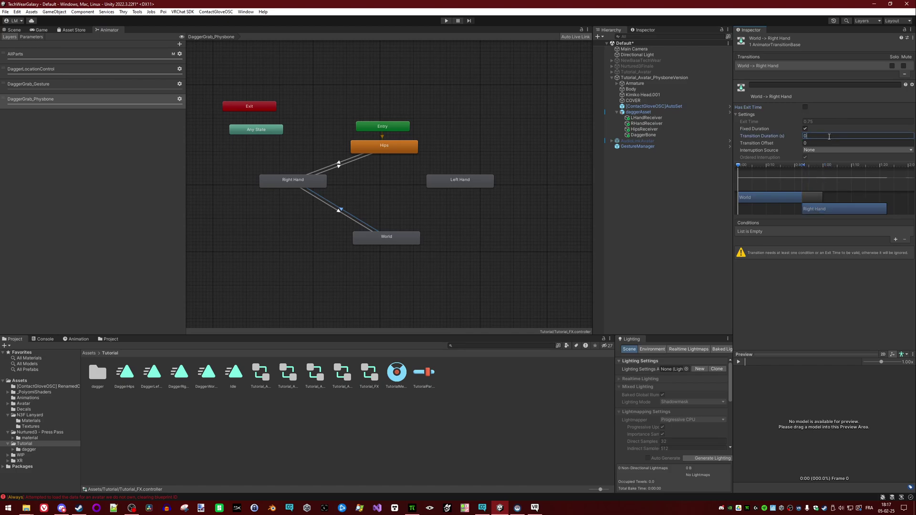
# Step: Give the World to Right Hand transition the conditions DaggerBone_IsGrabbed true and DaggerReceiverR true
pyautogui.click(895, 239)
pyautogui.click(791, 231)
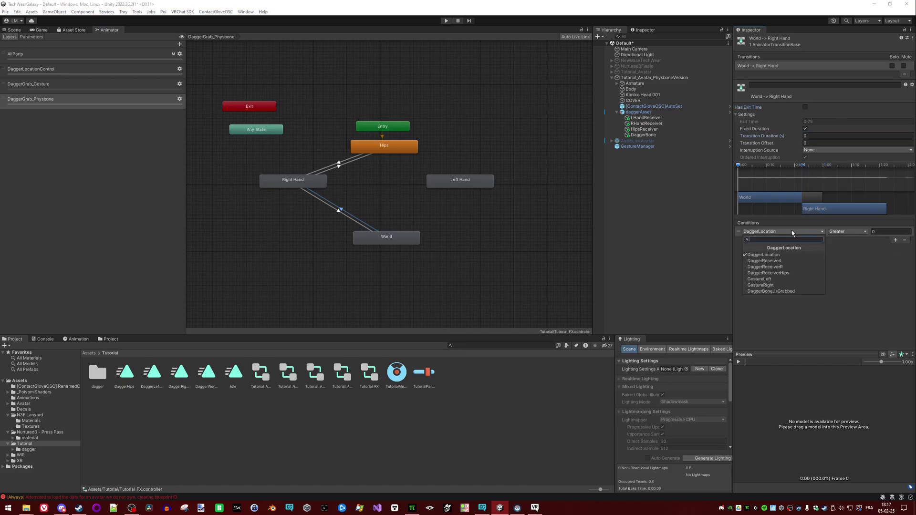
pyautogui.click(778, 291)
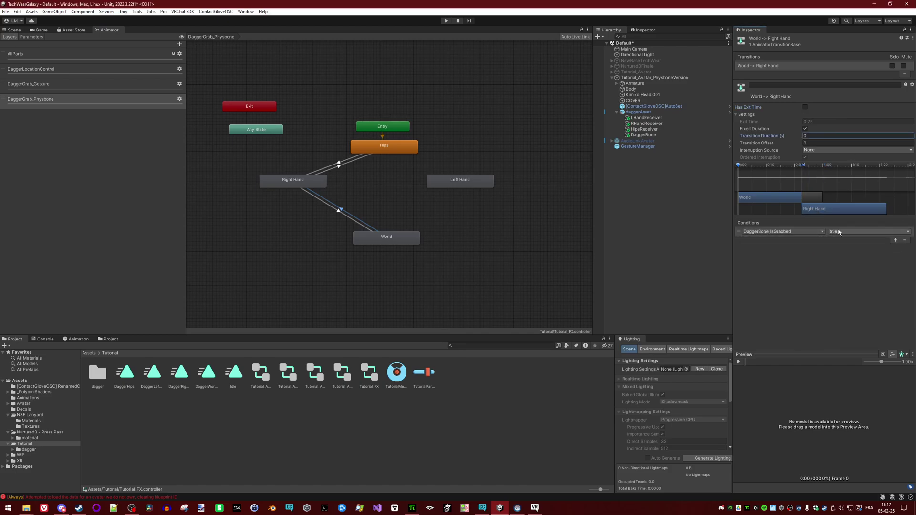
pyautogui.click(896, 241)
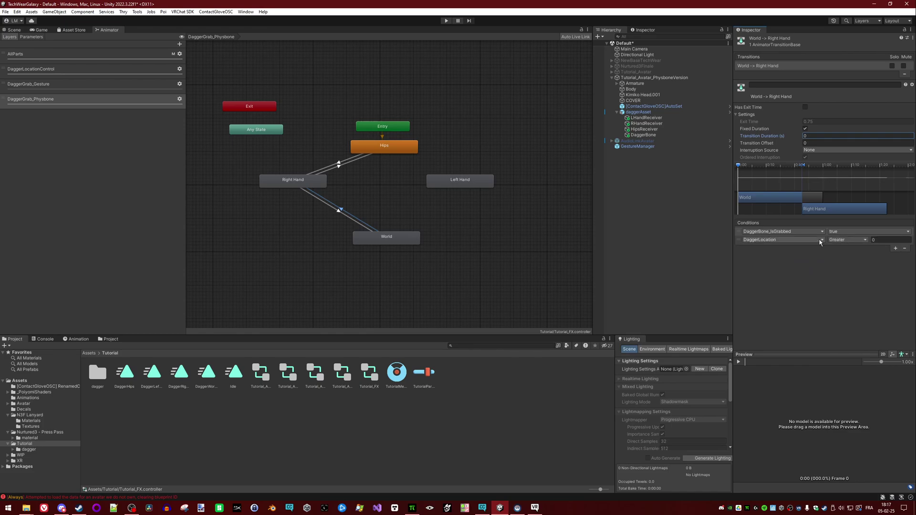
pyautogui.click(801, 240)
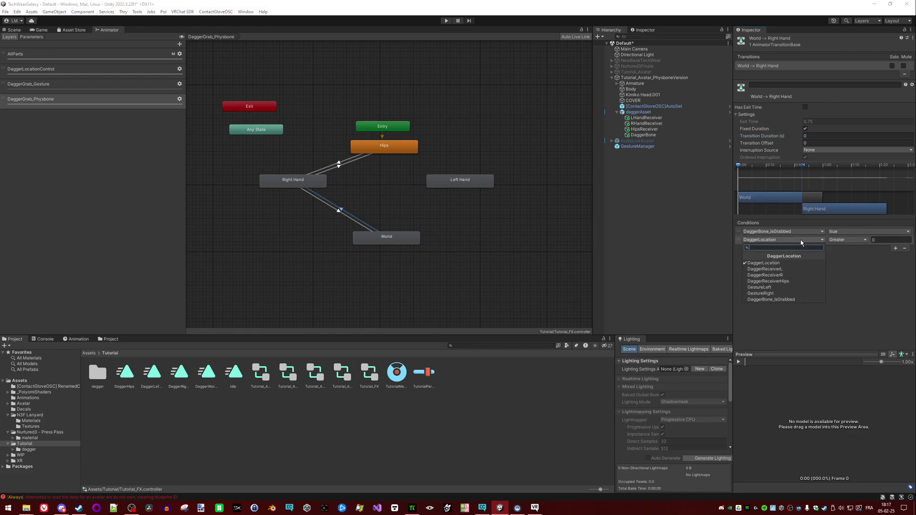
pyautogui.click(791, 276)
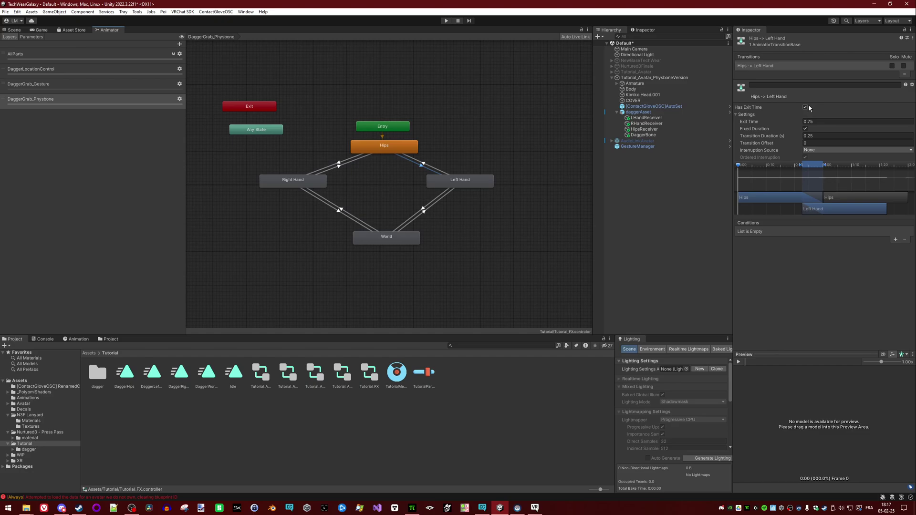
# Step: Configure the Left Hand transitions with Hips and World using no exit time, duration 0, and DaggerBone_IsGrabbed, DaggerReceiverL and DaggerReceiverHips conditions
pyautogui.click(778, 231)
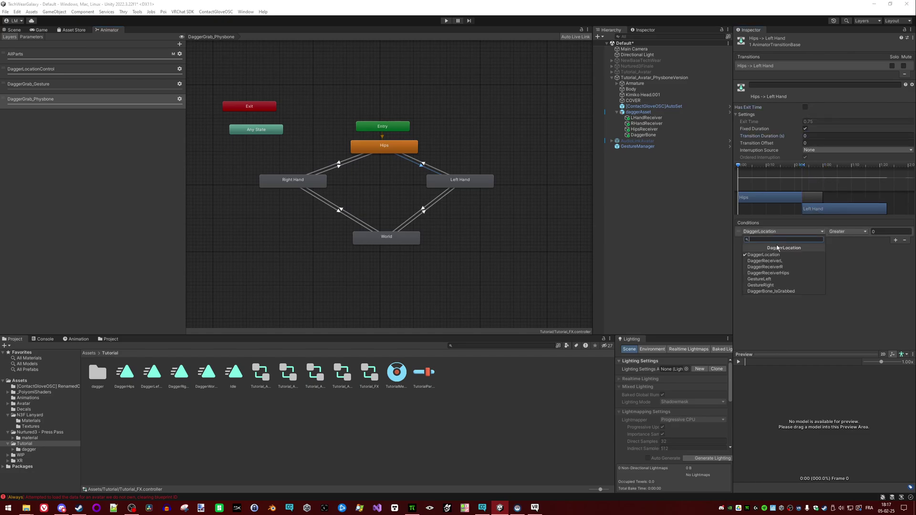
pyautogui.click(777, 247)
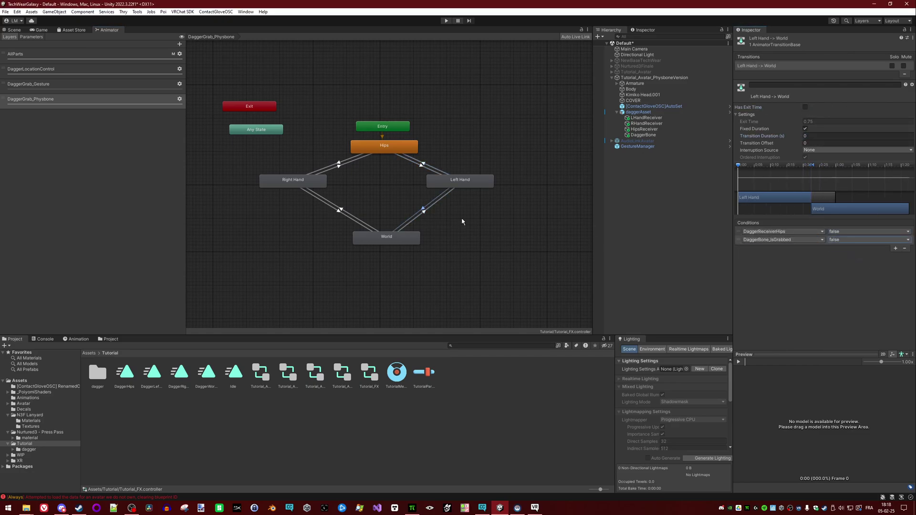
pyautogui.click(411, 218)
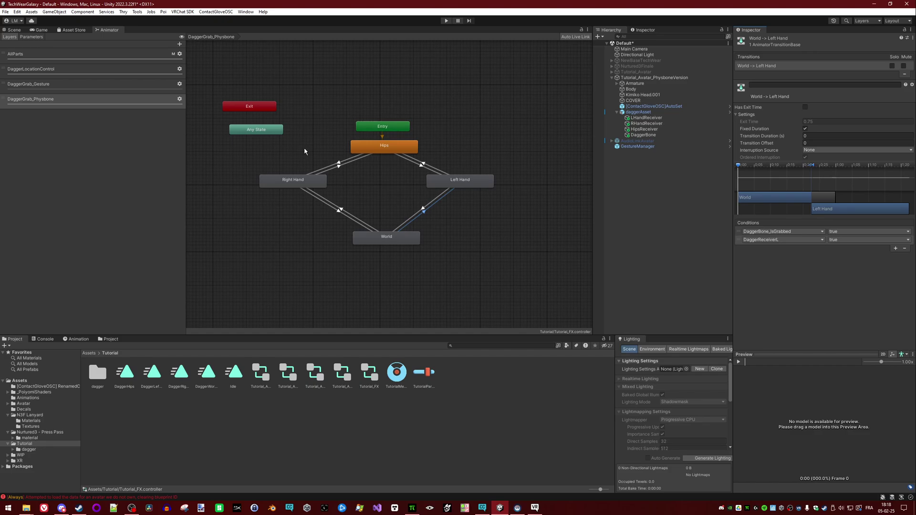
pyautogui.click(312, 164)
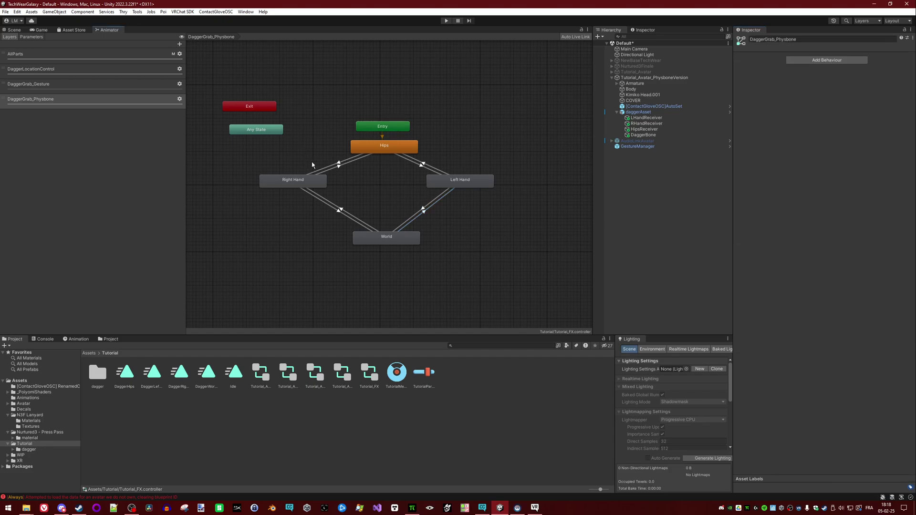
pyautogui.click(350, 162)
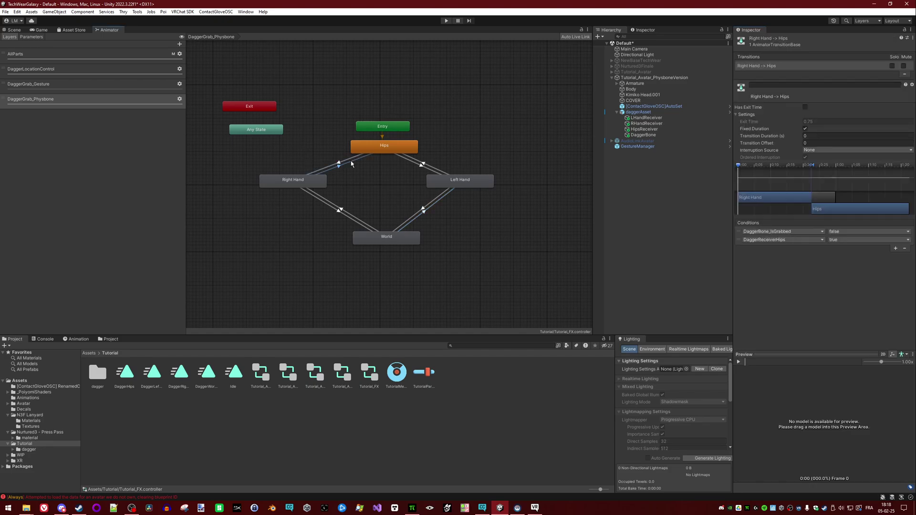
# Step: Select Tutorial_Avatar_PhysboneVersion and examine the avatar with its dagger in the scene
pyautogui.click(15, 30)
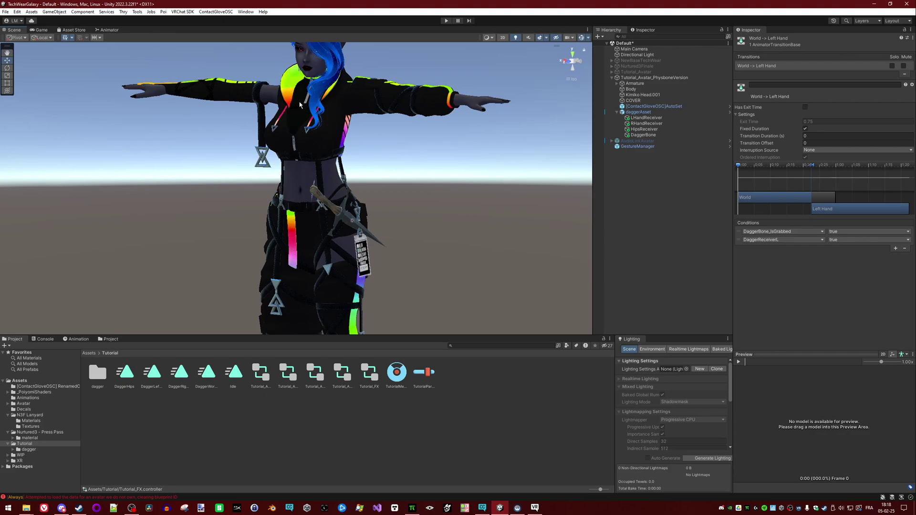
pyautogui.click(653, 78)
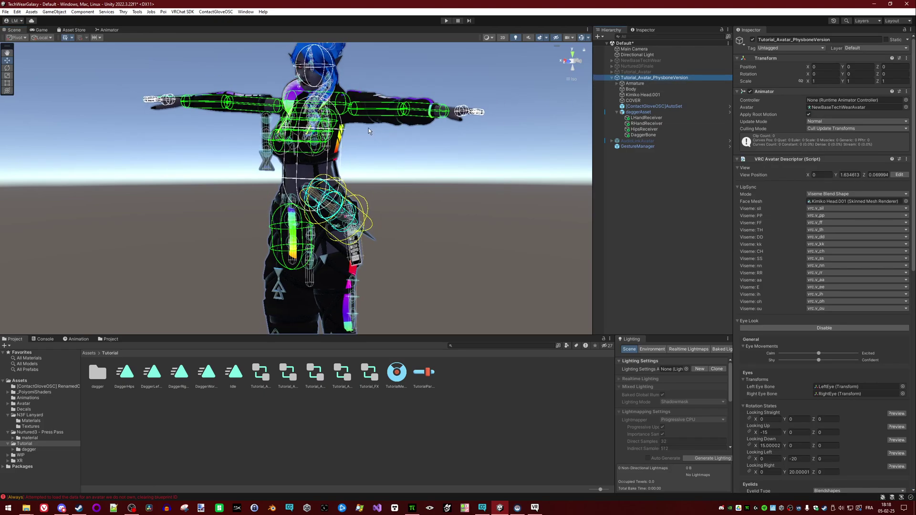
pyautogui.moveTo(410, 200); pyautogui.dragTo(374, 205, button='right')
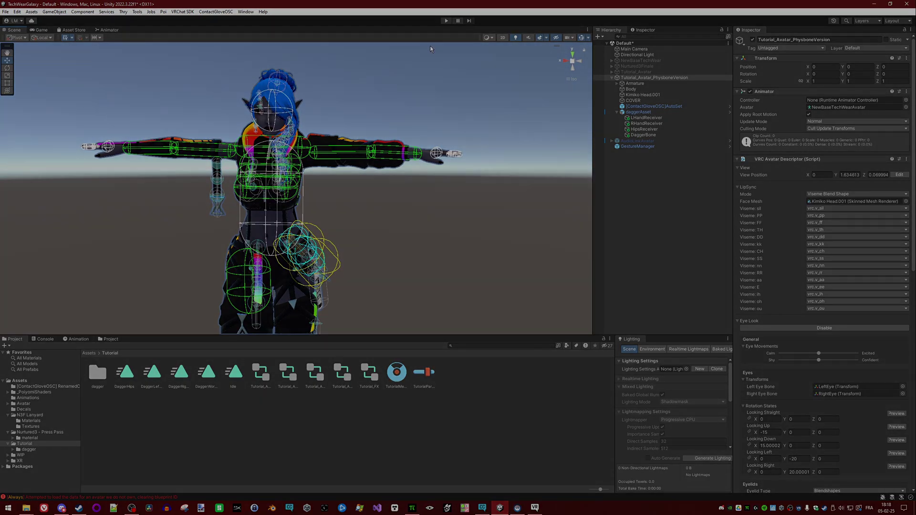